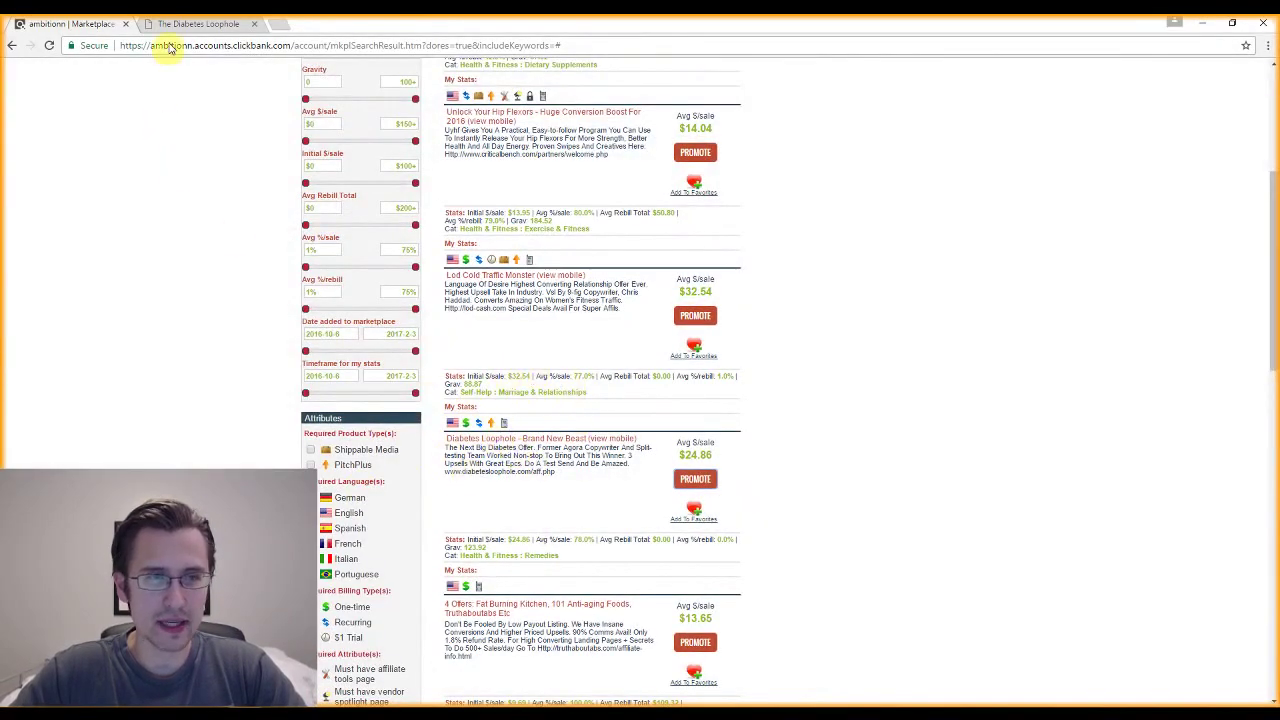
Bring up the Diabetes Loophole sales page and highlight the 18858-people headline and first testimonials.
{"action": "left_click", "coordinate": [190, 24]}
{"action": "left_click_drag", "start_coordinate": [484, 126], "coordinate": [808, 148]}
{"action": "scroll", "coordinate": [626, 394], "scroll_direction": "down", "scroll_amount": 7}
{"action": "left_click_drag", "start_coordinate": [557, 243], "coordinate": [755, 522]}
{"action": "scroll", "coordinate": [680, 434], "scroll_direction": "up", "scroll_amount": 8}
Scroll through and select more testimonials, then return to the top of the page.
{"action": "scroll", "coordinate": [680, 600], "scroll_direction": "down", "scroll_amount": 3}
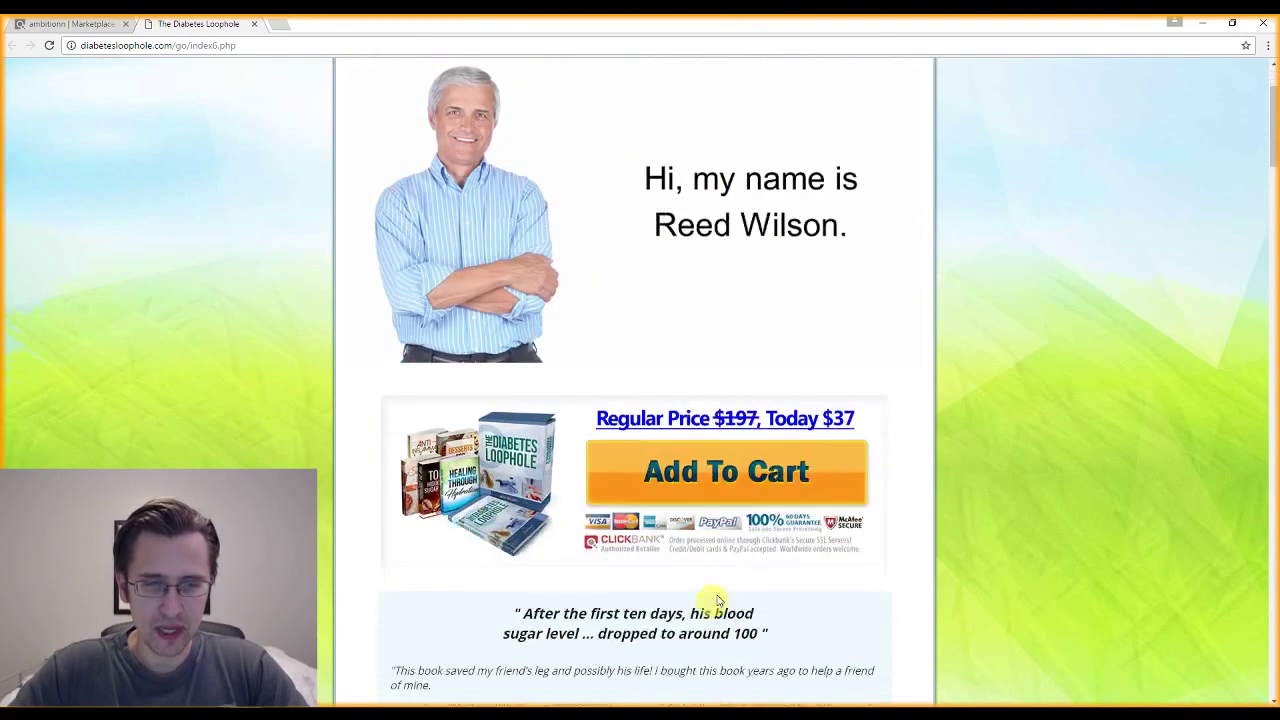
{"action": "scroll", "coordinate": [700, 450], "scroll_direction": "down", "scroll_amount": 3}
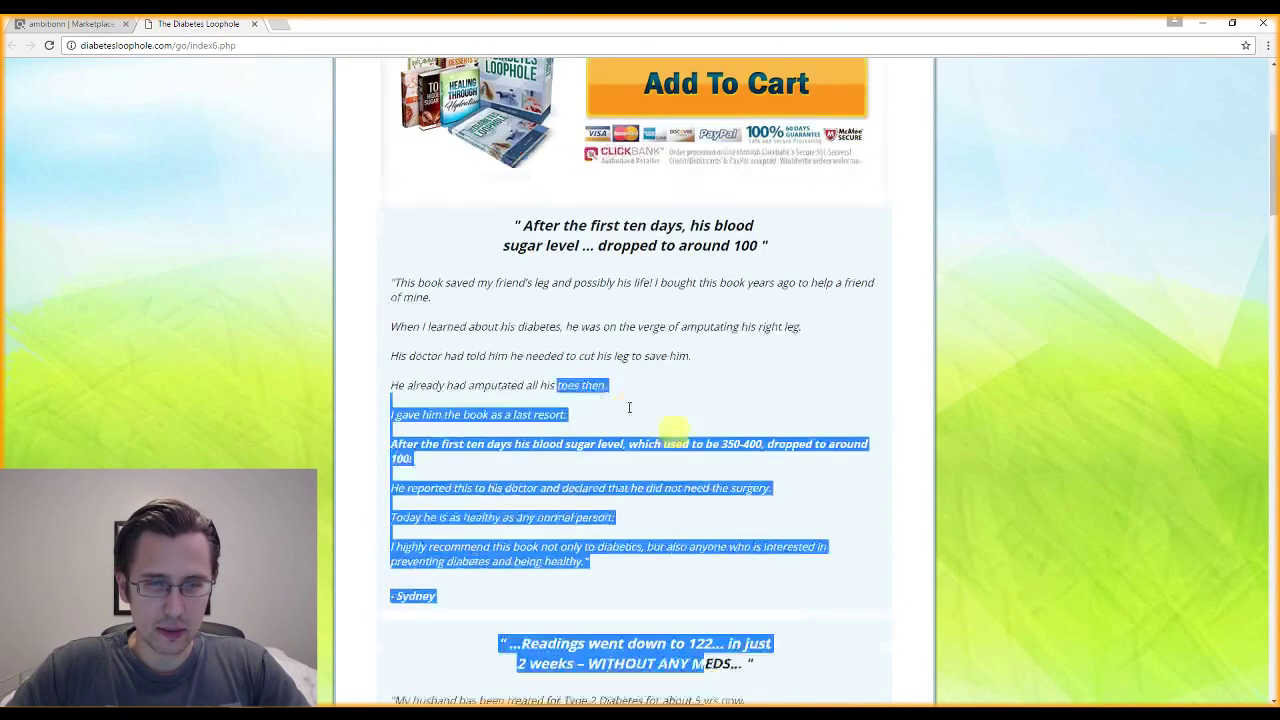
{"action": "left_click_drag", "start_coordinate": [537, 217], "coordinate": [678, 410]}
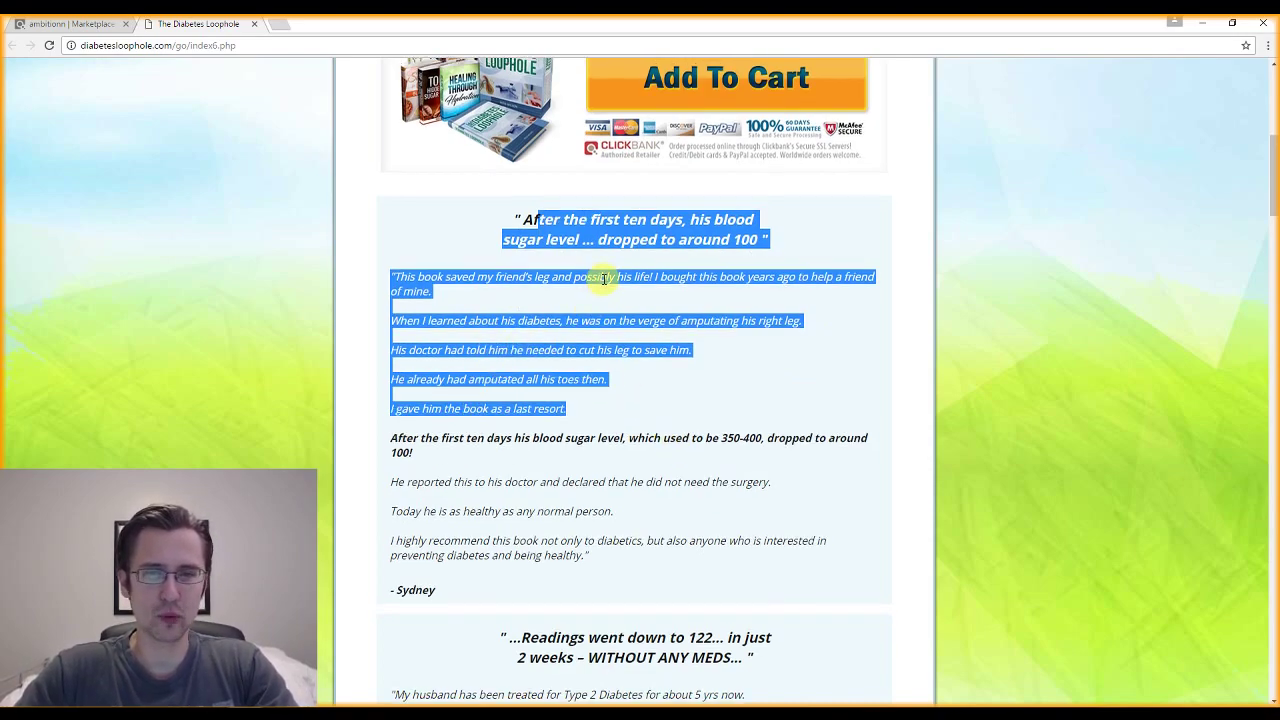
{"action": "scroll", "coordinate": [600, 300], "scroll_direction": "up", "scroll_amount": 4}
{"action": "scroll", "coordinate": [597, 428], "scroll_direction": "down", "scroll_amount": 3}
{"action": "scroll", "coordinate": [643, 443], "scroll_direction": "down", "scroll_amount": 1}
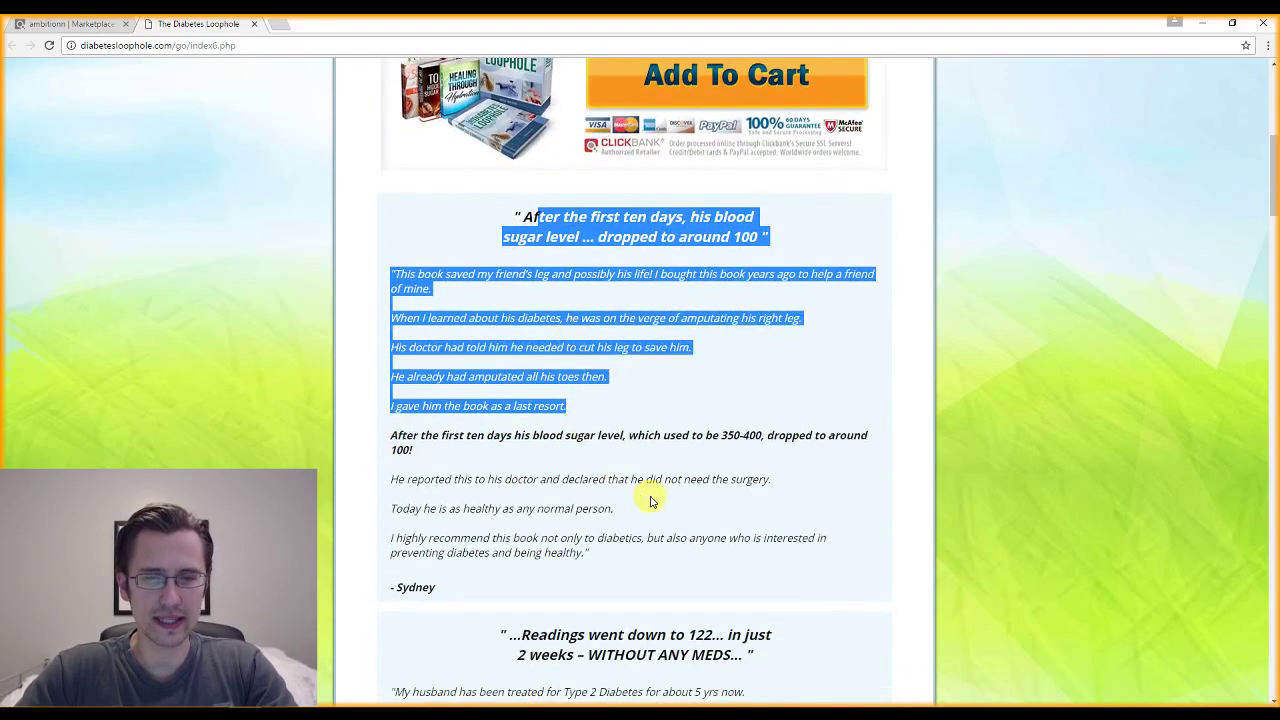
{"action": "left_click", "coordinate": [651, 500]}
{"action": "scroll", "coordinate": [1247, 268], "scroll_direction": "down", "scroll_amount": 2}
{"action": "scroll", "coordinate": [1247, 268], "scroll_direction": "down", "scroll_amount": 20}
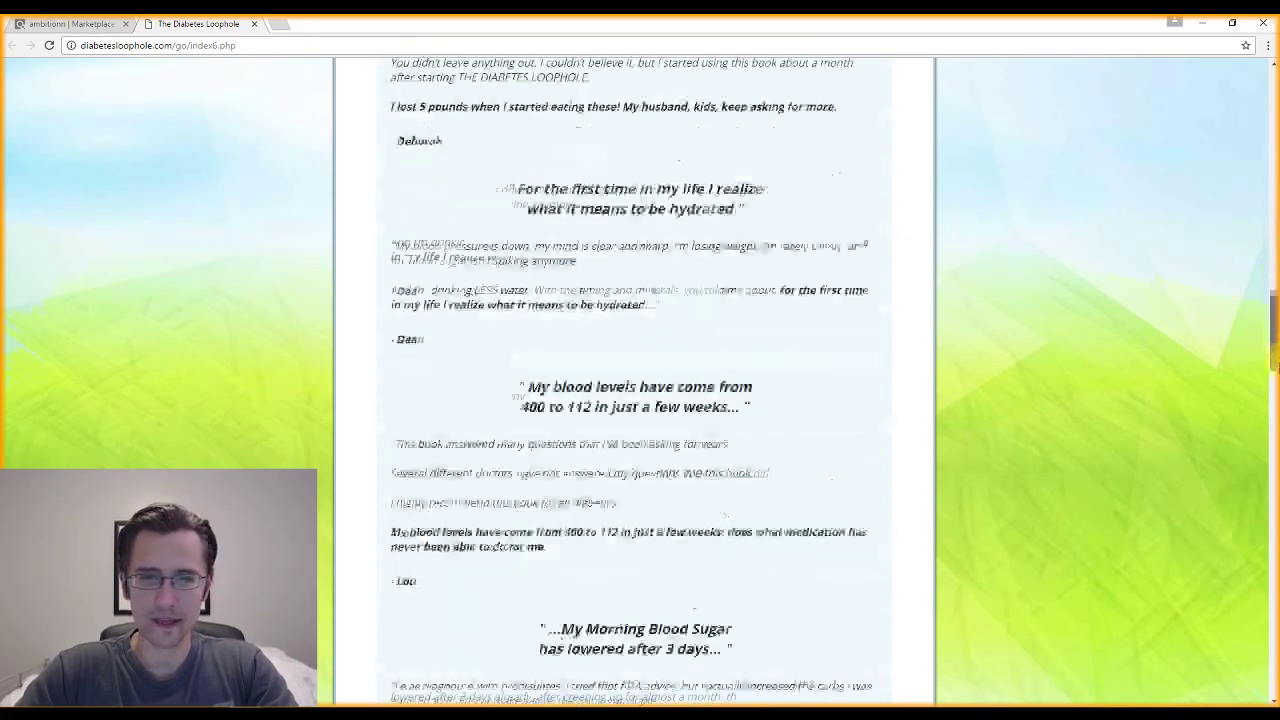
{"action": "left_click_drag", "start_coordinate": [1274, 568], "coordinate": [1240, 96]}
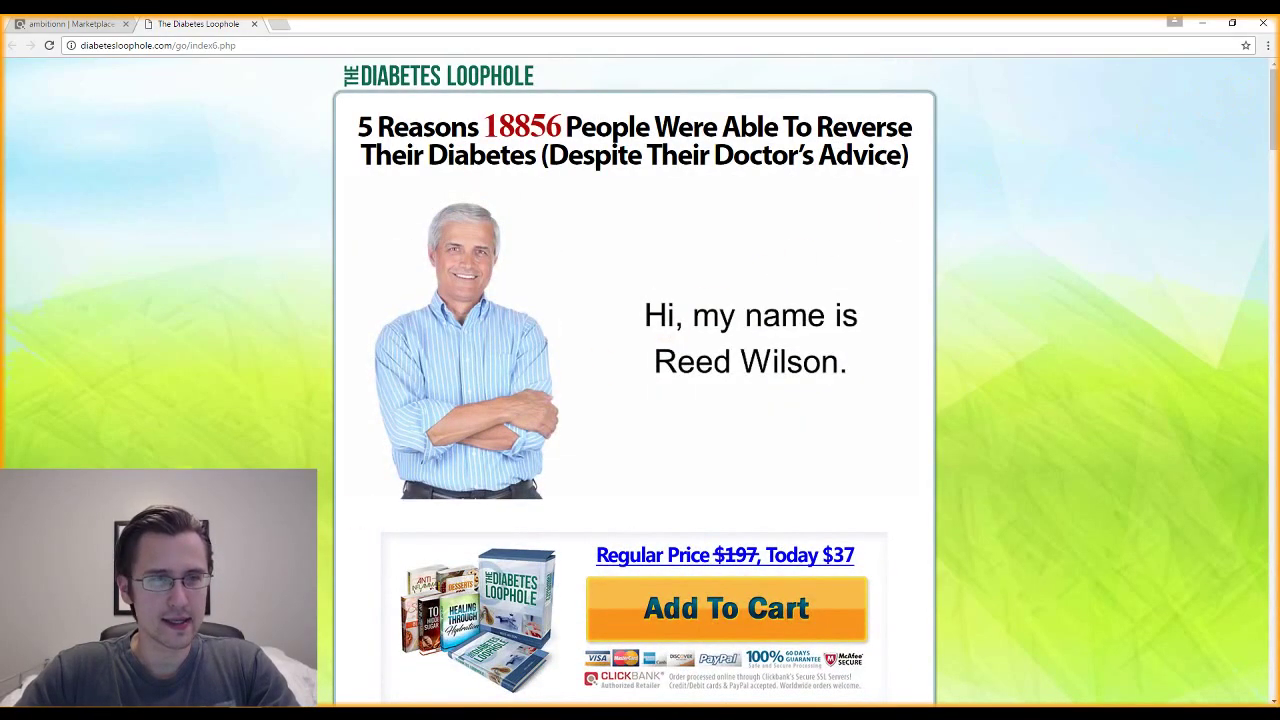
Create a ClickBank HopLink for the Diabetes Loophole offer and copy it.
{"action": "left_click", "coordinate": [54, 25]}
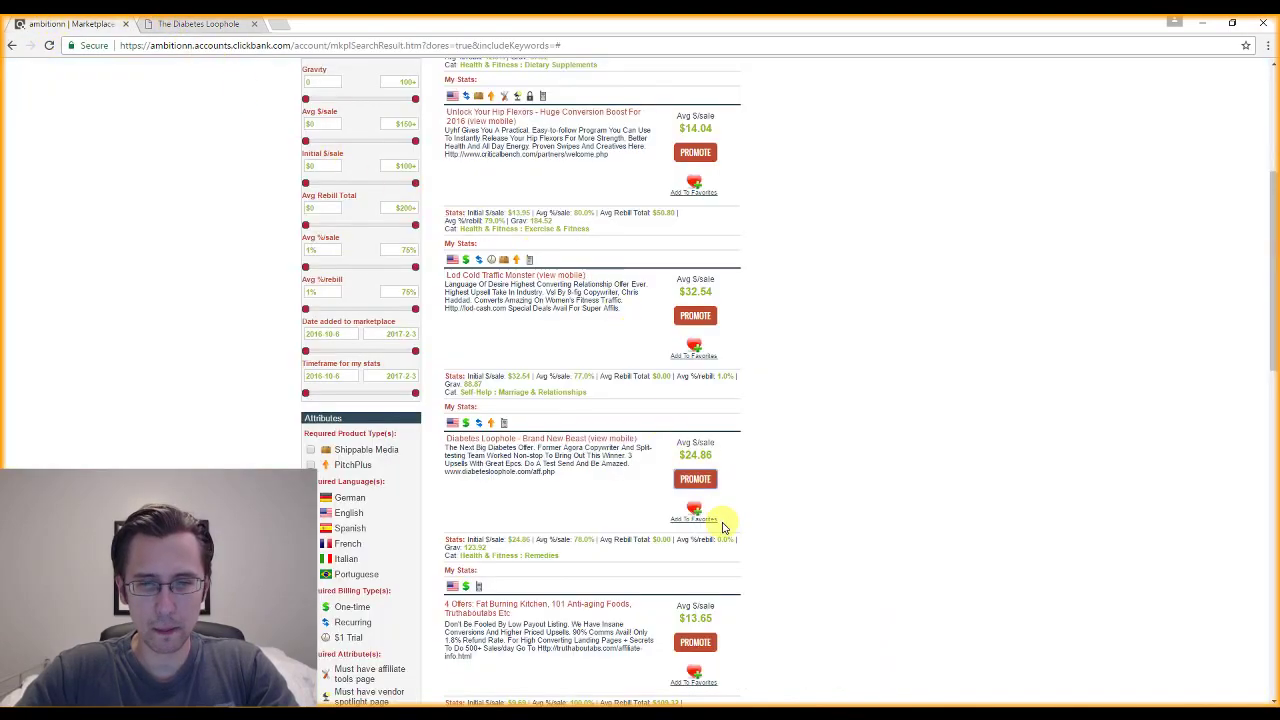
{"action": "left_click", "coordinate": [682, 479]}
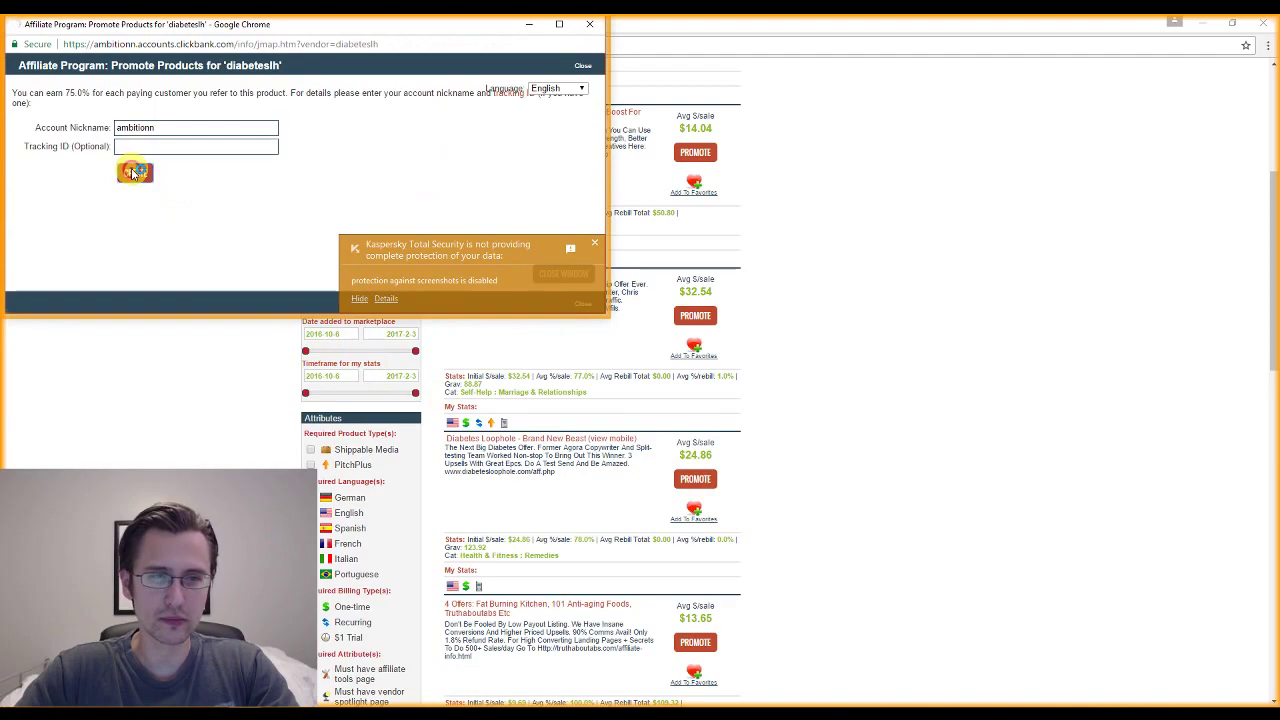
{"action": "left_click", "coordinate": [130, 166]}
{"action": "left_click", "coordinate": [163, 117]}
{"action": "key", "text": "ctrl+c"}
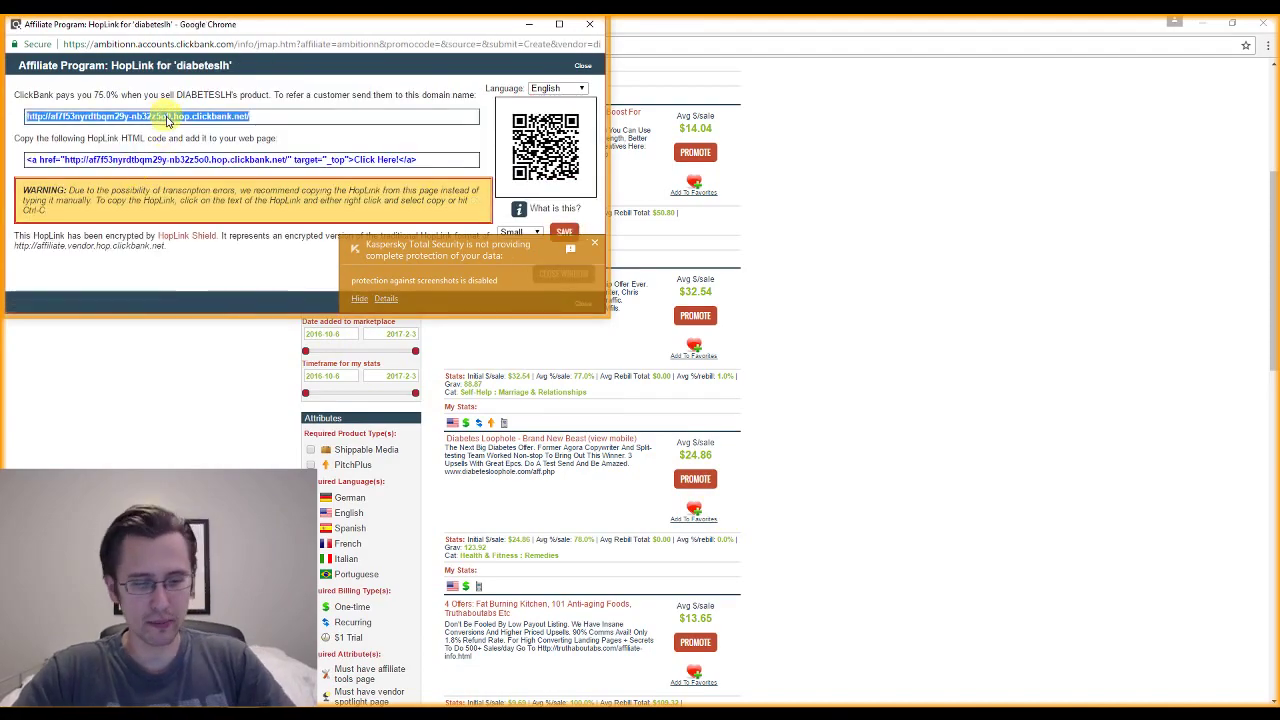
Load the HopLink in a new tab to test it, close the old tab, and return to ClickFunnels.
{"action": "left_click", "coordinate": [901, 190]}
{"action": "left_click", "coordinate": [285, 23]}
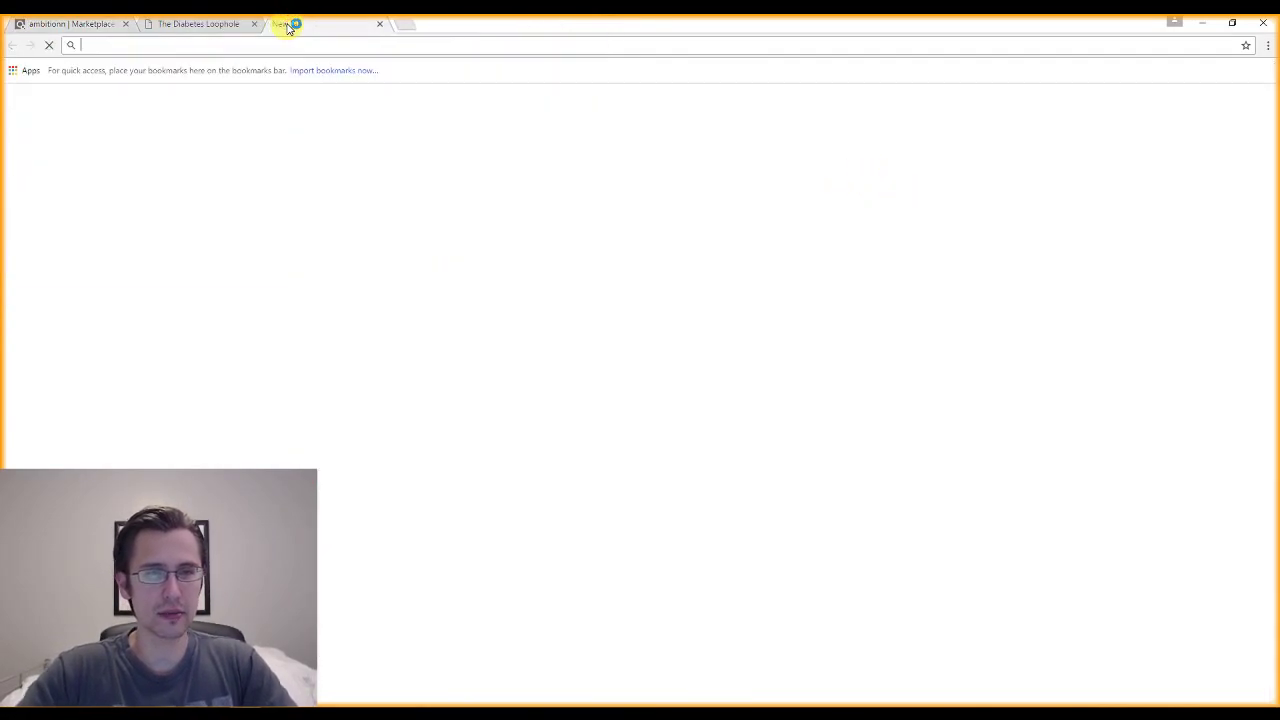
{"action": "key", "text": "ctrl+v"}
{"action": "key", "text": "Return"}
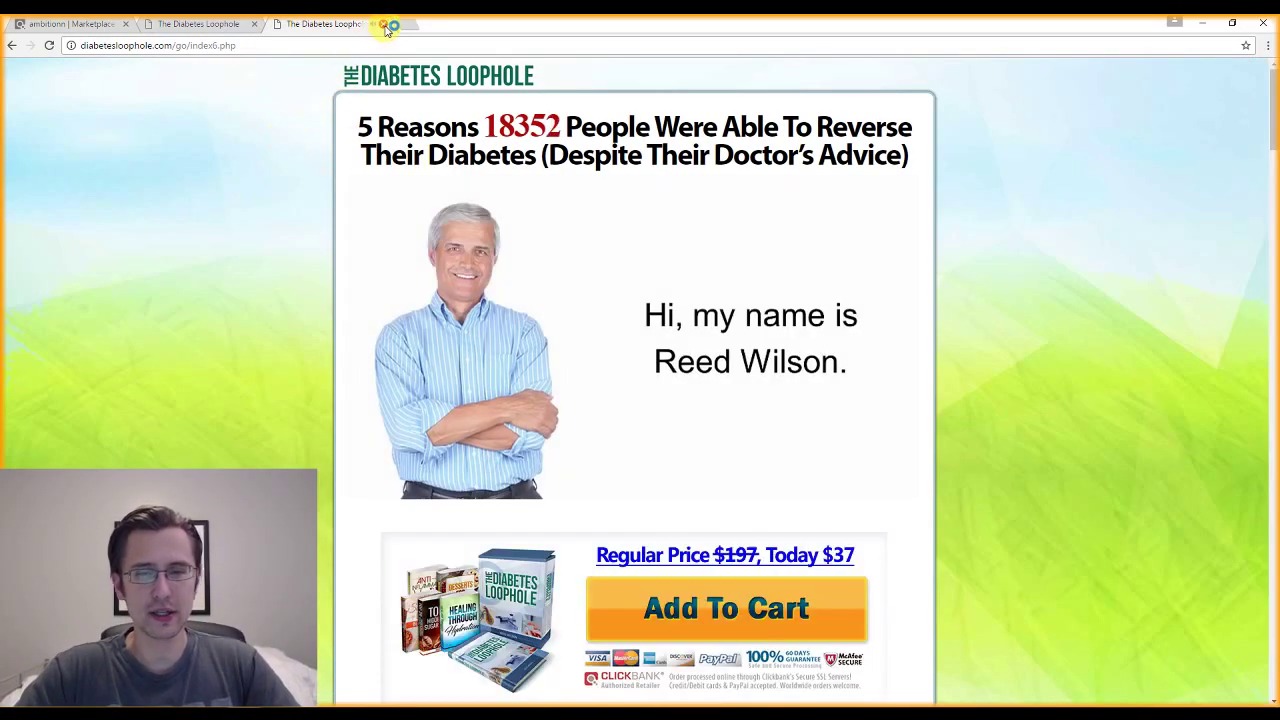
{"action": "left_click", "coordinate": [386, 25]}
{"action": "left_click", "coordinate": [691, 122]}
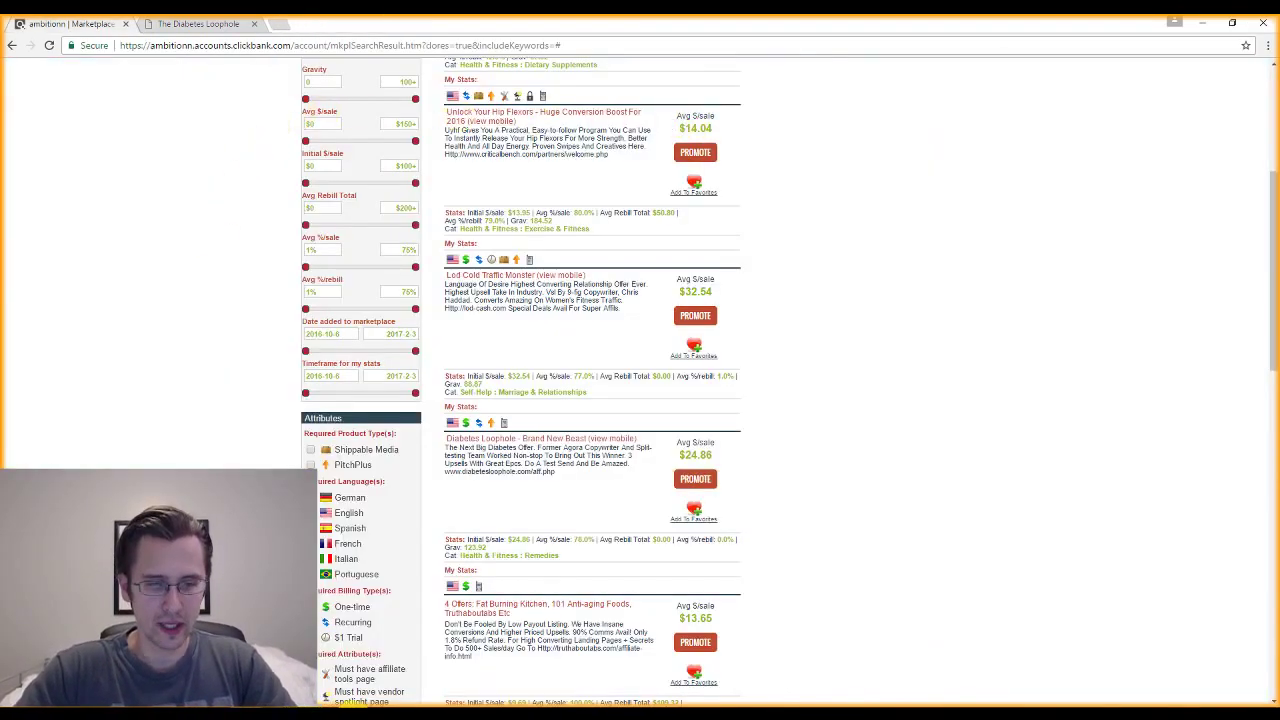
{"action": "key", "text": "alt+Tab"}
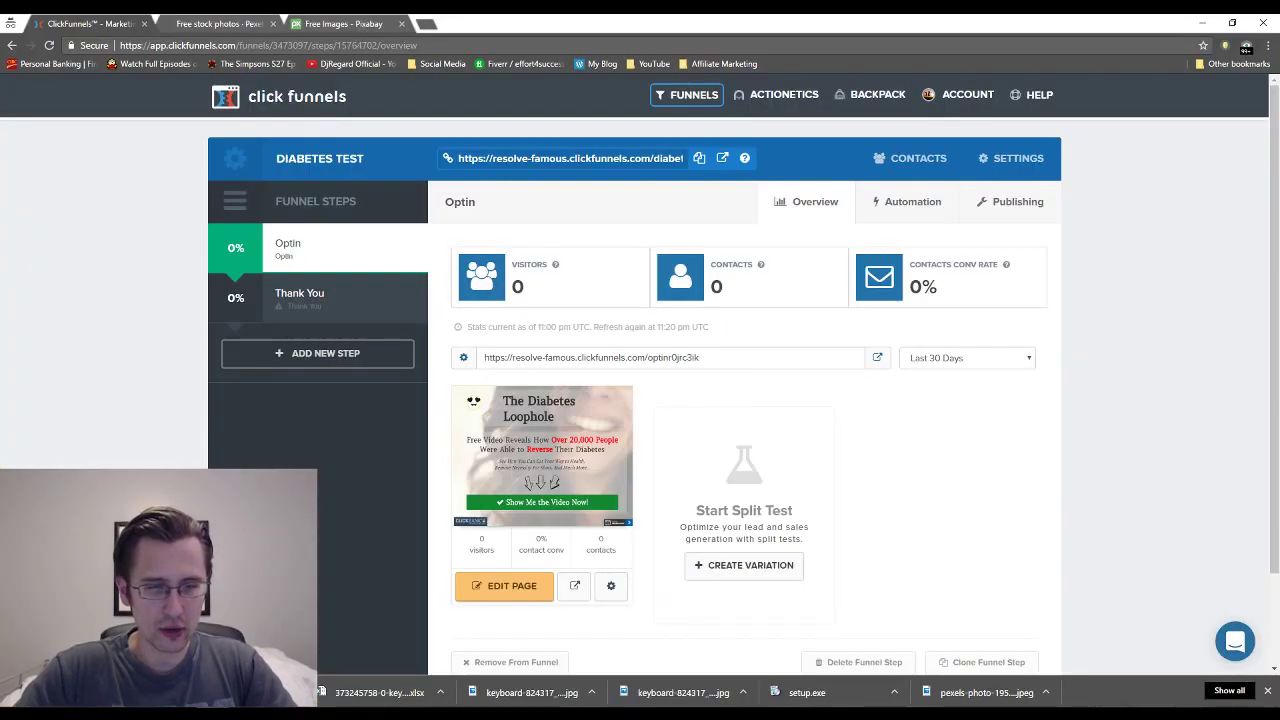
Open the opt-in page's popup and select its 'Check Out Video Now!' button.
{"action": "left_click", "coordinate": [352, 699]}
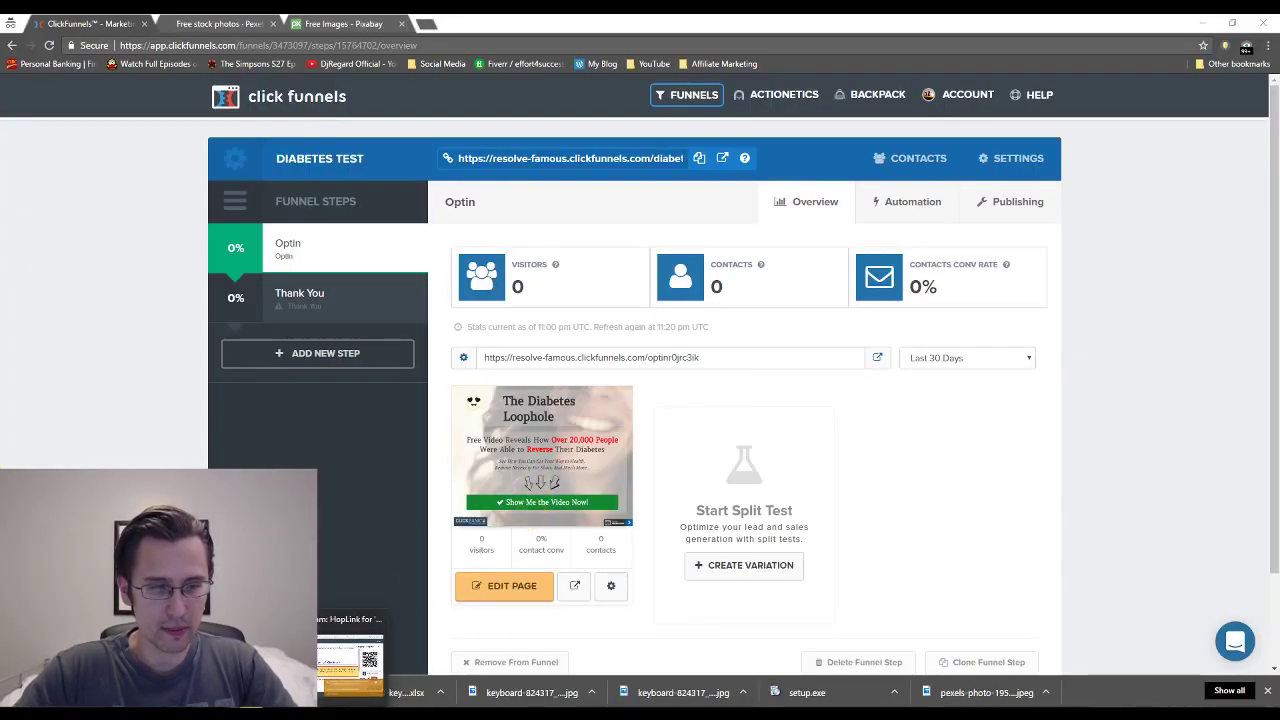
{"action": "left_click", "coordinate": [520, 589]}
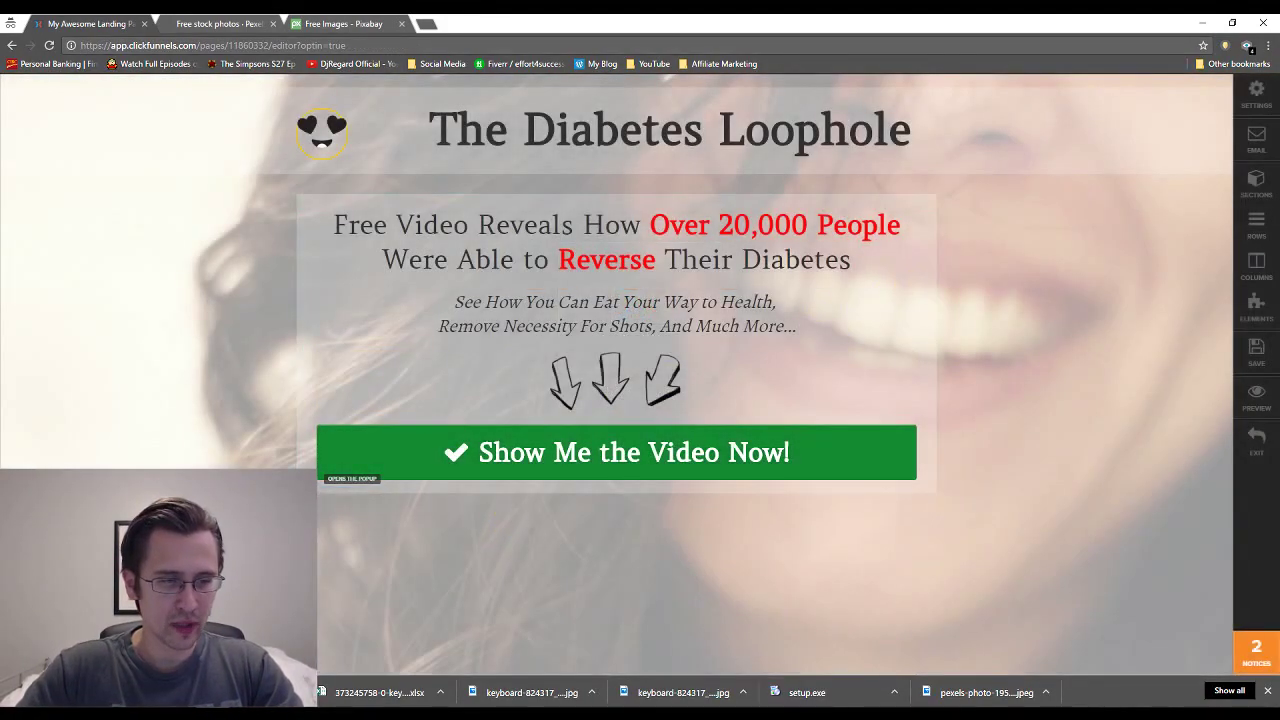
{"action": "left_click", "coordinate": [352, 478]}
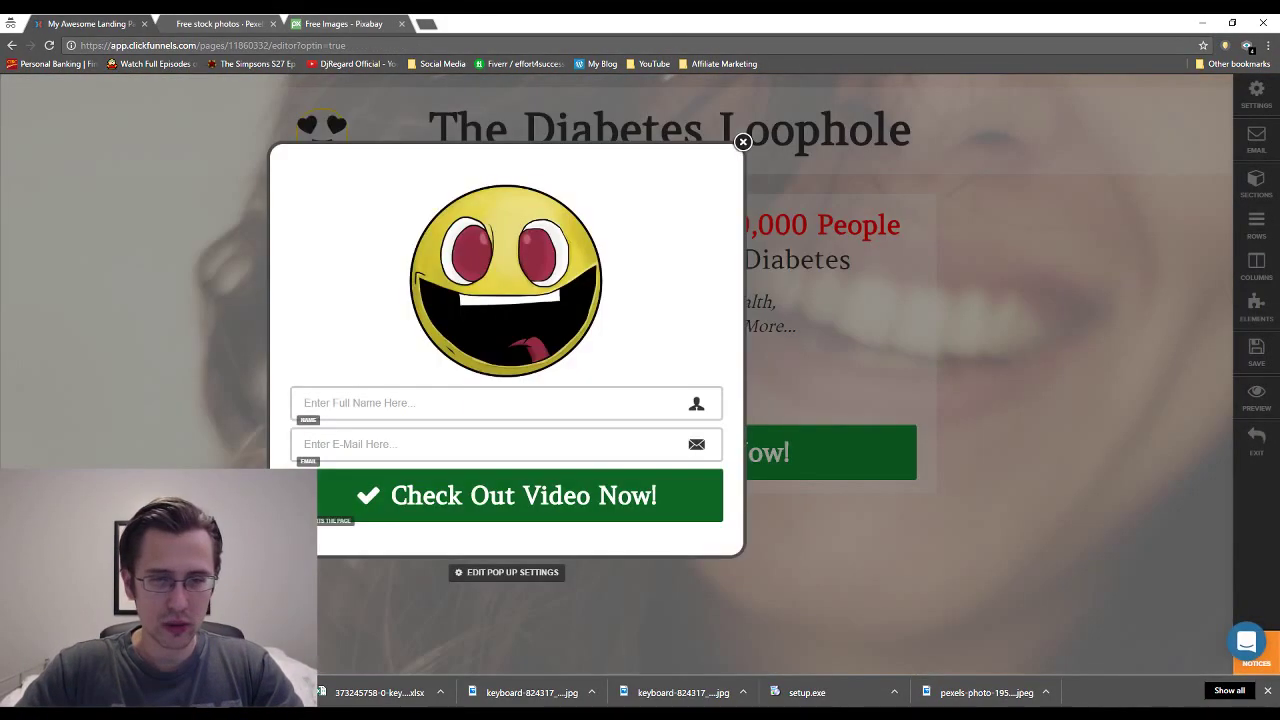
{"action": "left_click", "coordinate": [480, 491]}
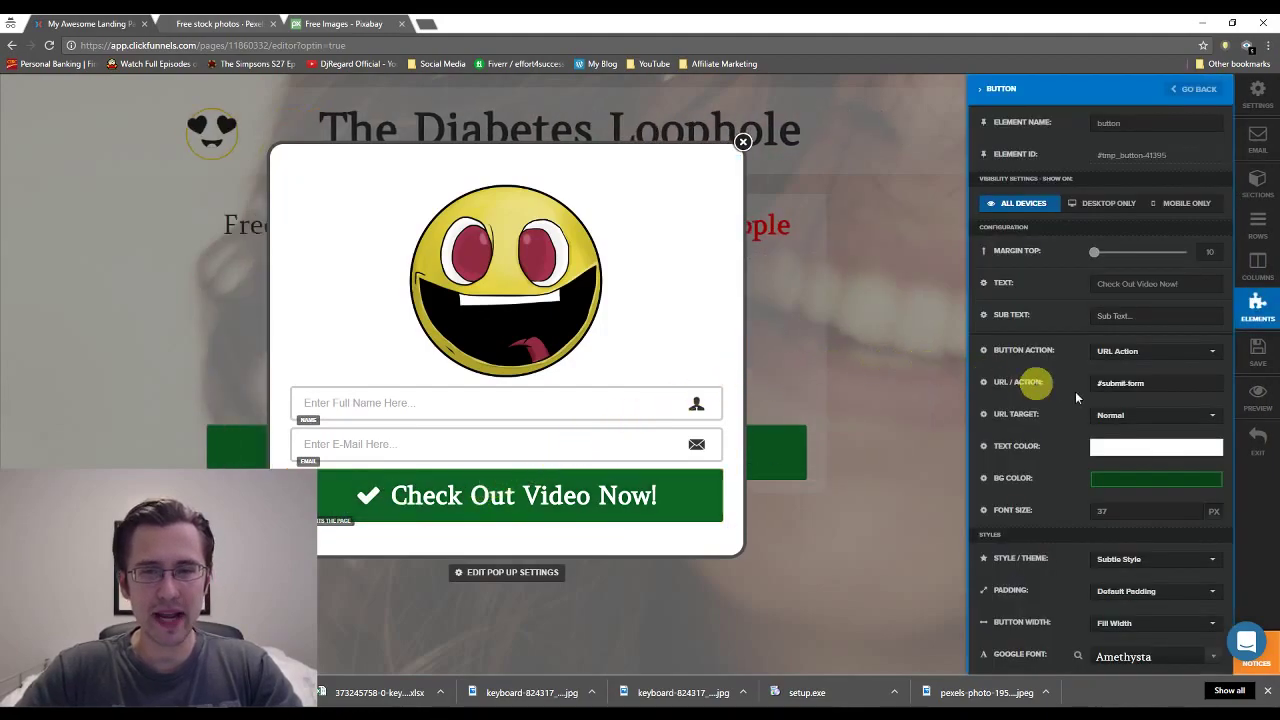
Replace the button's #submit-form action with the copied HopLink and save.
{"action": "left_click", "coordinate": [1119, 382]}
{"action": "key", "text": "BackSpace"}
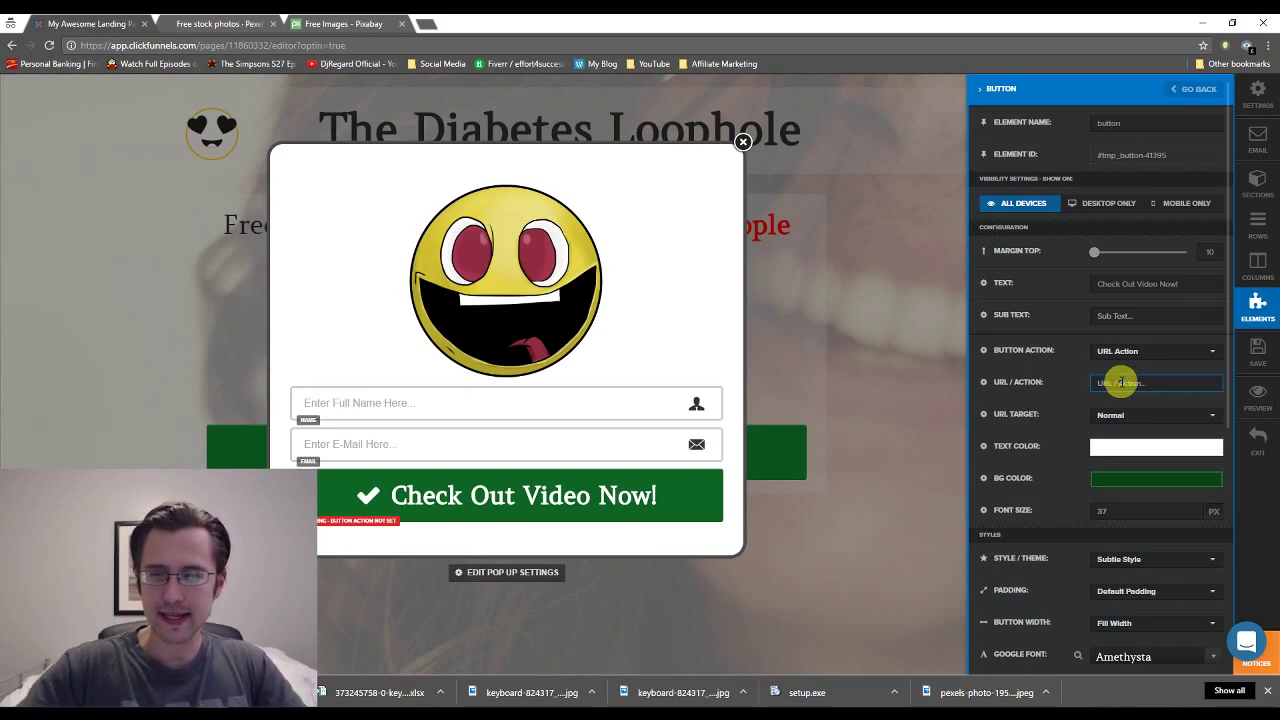
{"action": "left_click_drag", "start_coordinate": [1008, 383], "coordinate": [1052, 386]}
{"action": "left_click", "coordinate": [1120, 382]}
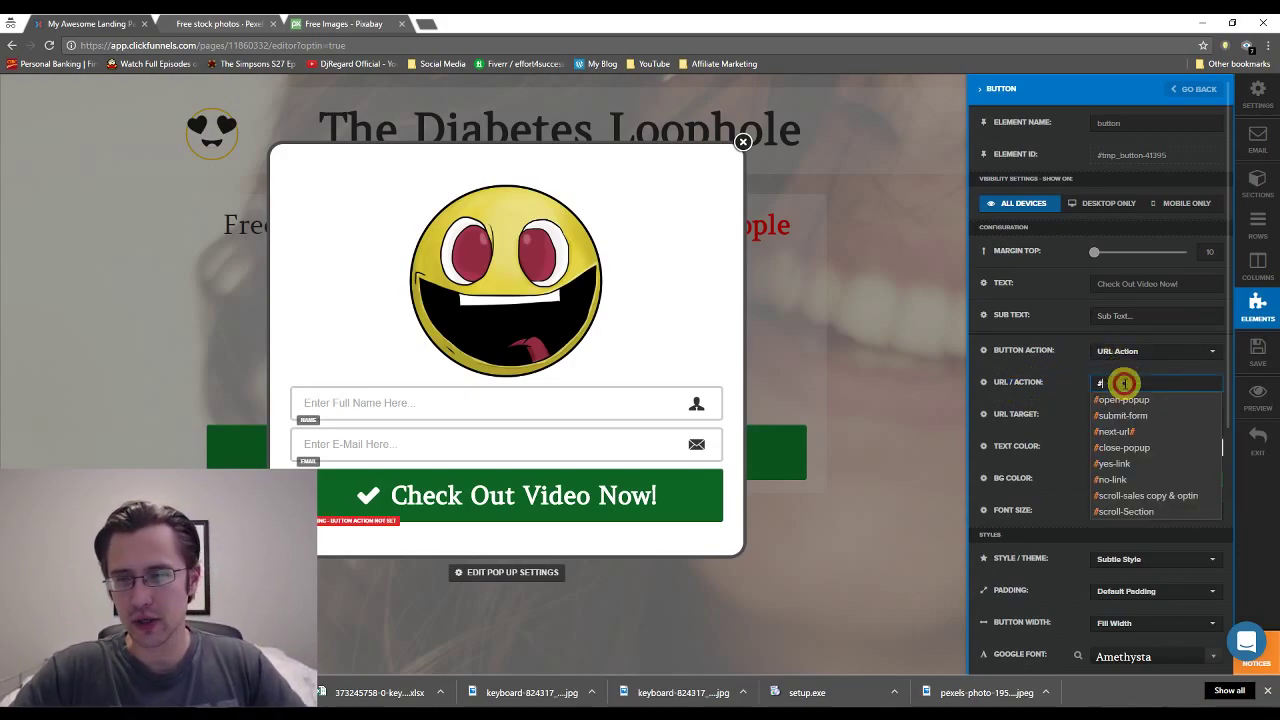
{"action": "type", "text": "#"}
{"action": "key", "text": "ctrl+v"}
{"action": "left_click", "coordinate": [1258, 352]}
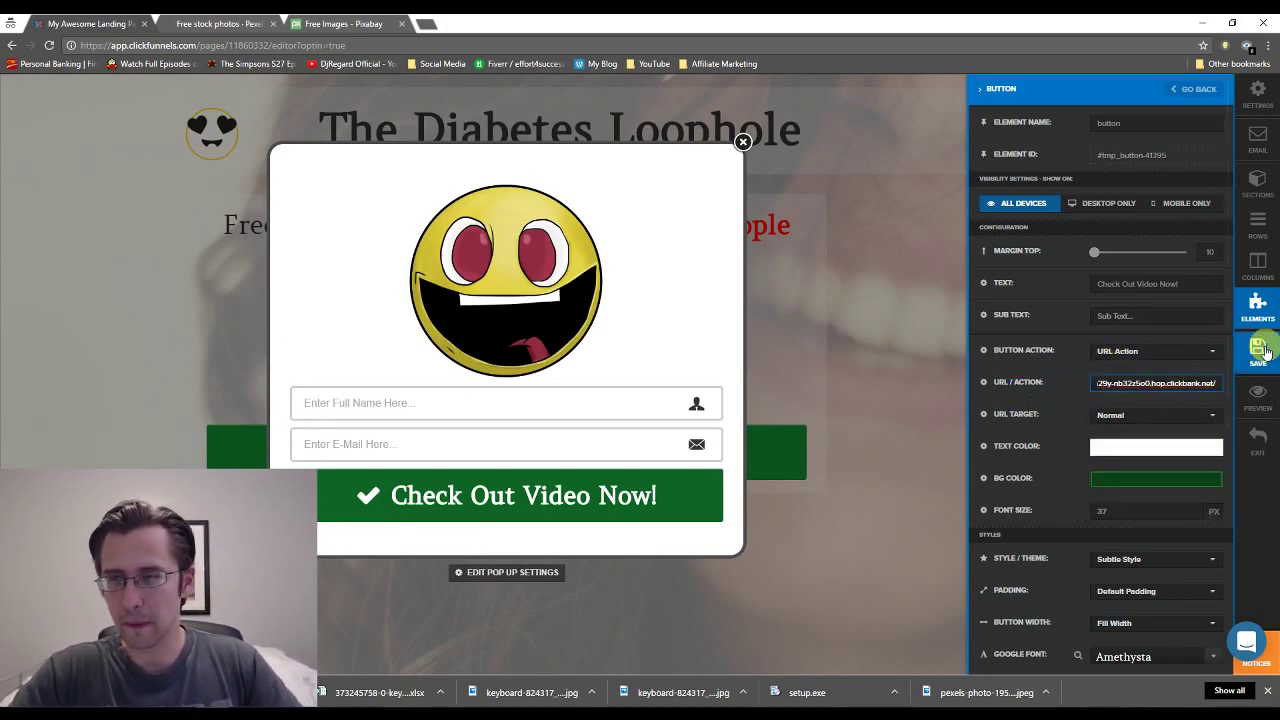
Preview the opt-in page live and test that the popup button reaches the sales page.
{"action": "left_click", "coordinate": [1258, 398]}
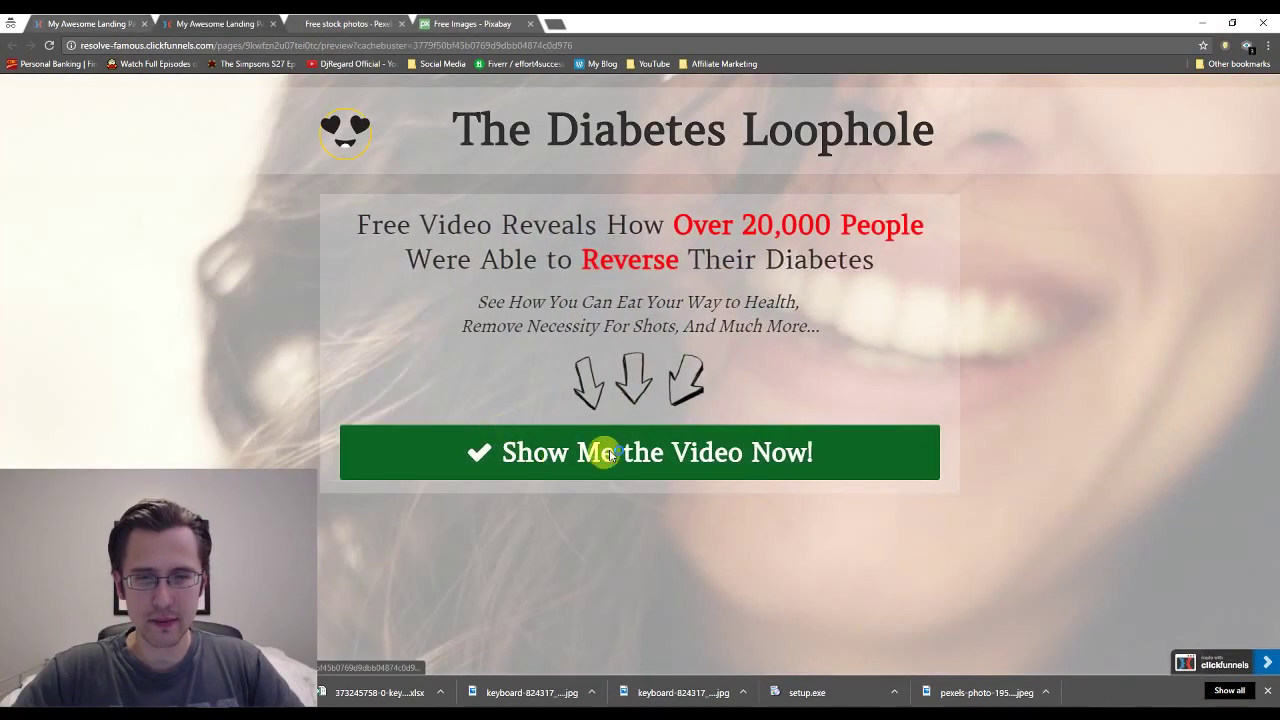
{"action": "left_click", "coordinate": [610, 451]}
{"action": "left_click", "coordinate": [602, 494]}
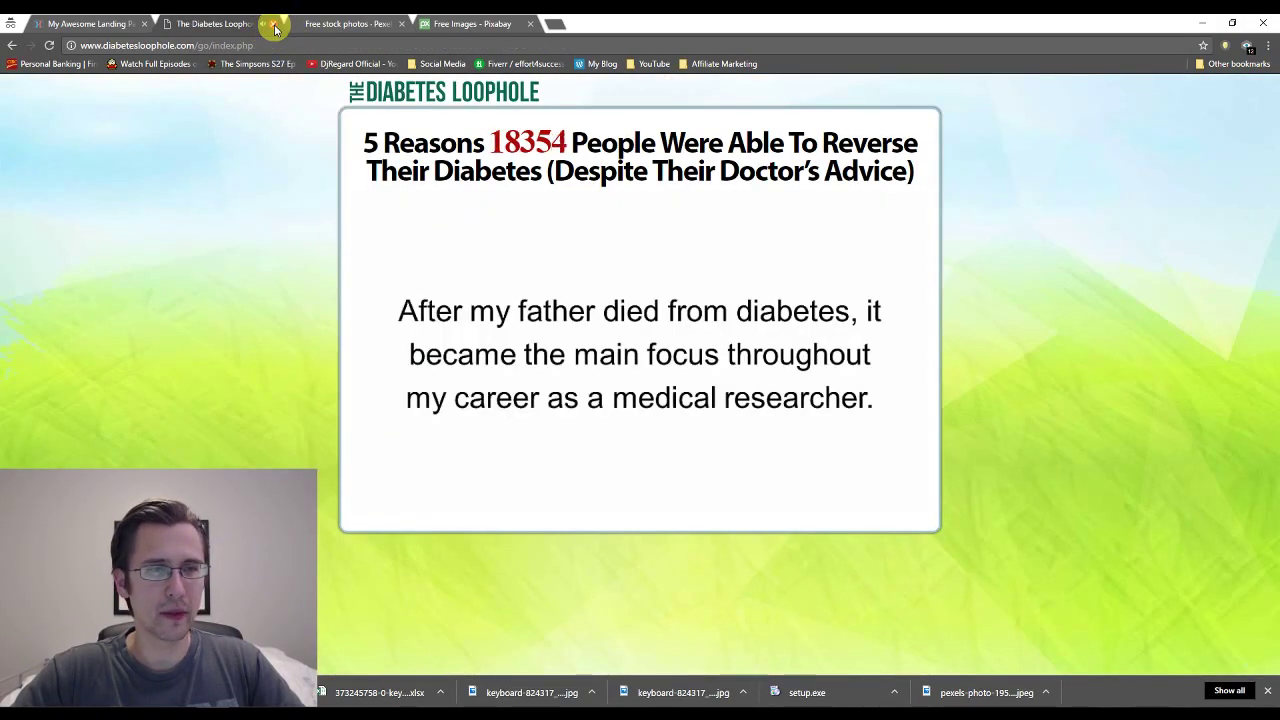
{"action": "left_click", "coordinate": [12, 47]}
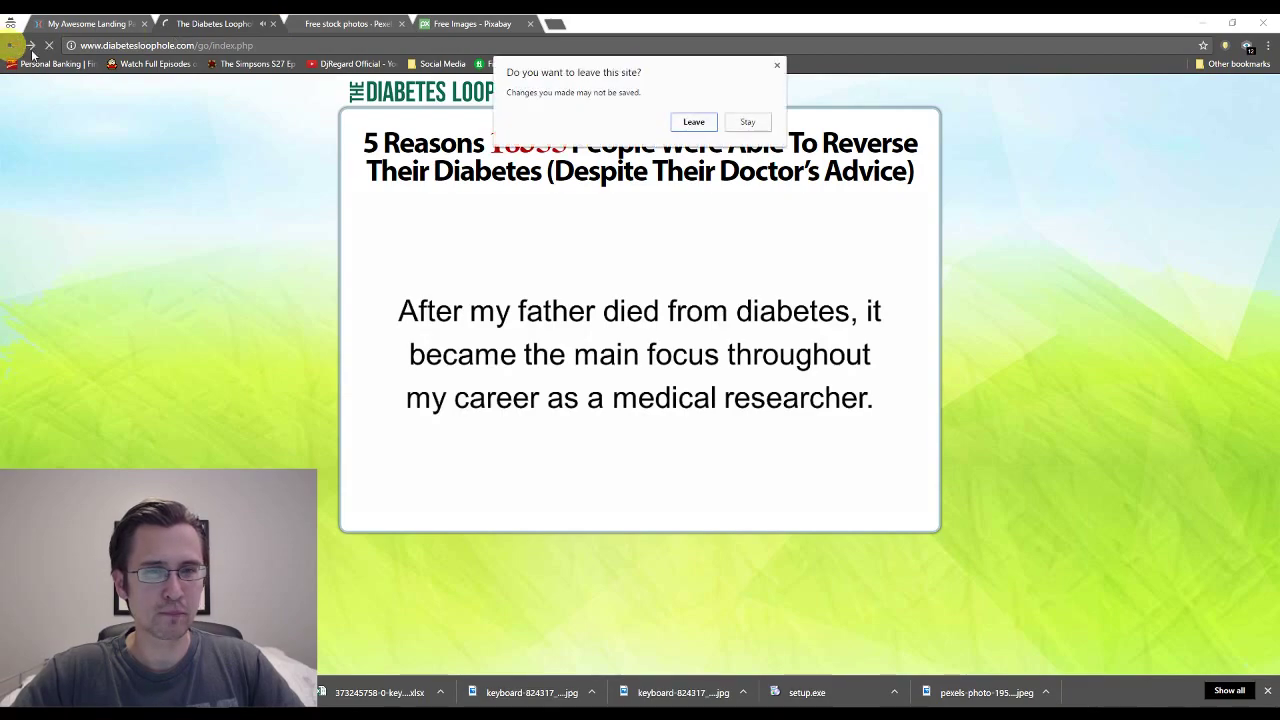
{"action": "left_click", "coordinate": [692, 120]}
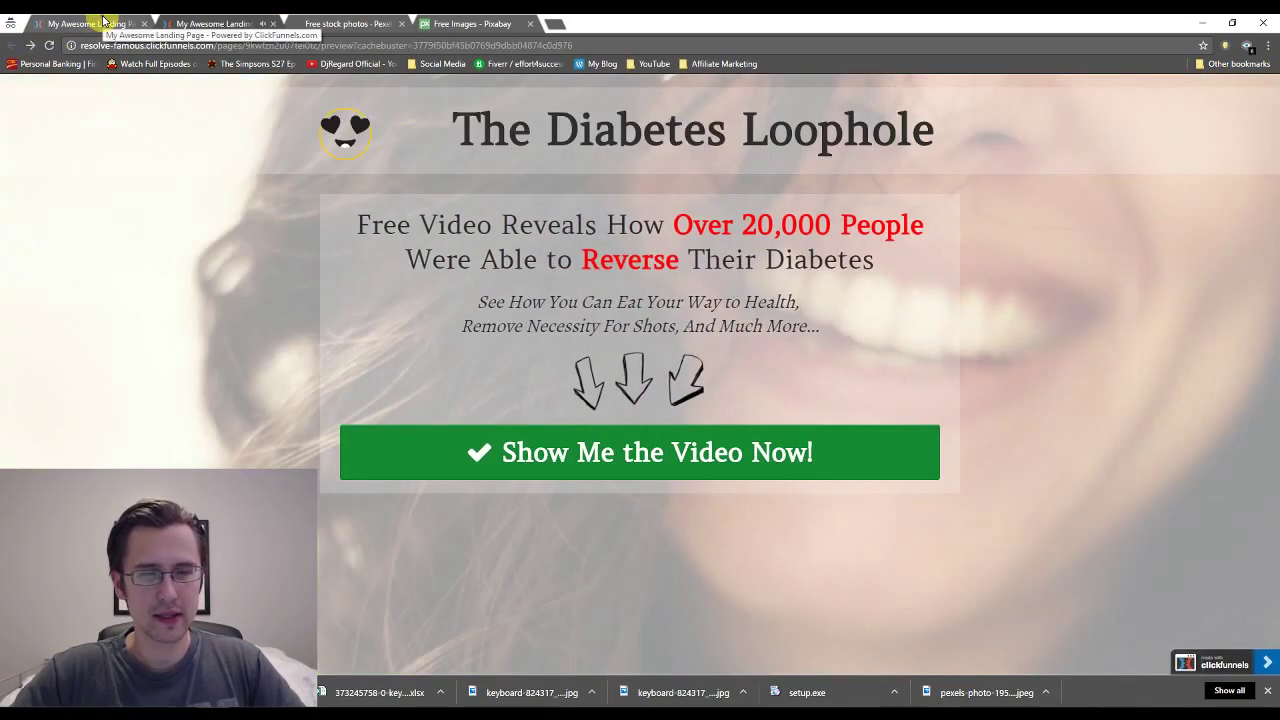
{"action": "left_click", "coordinate": [273, 23]}
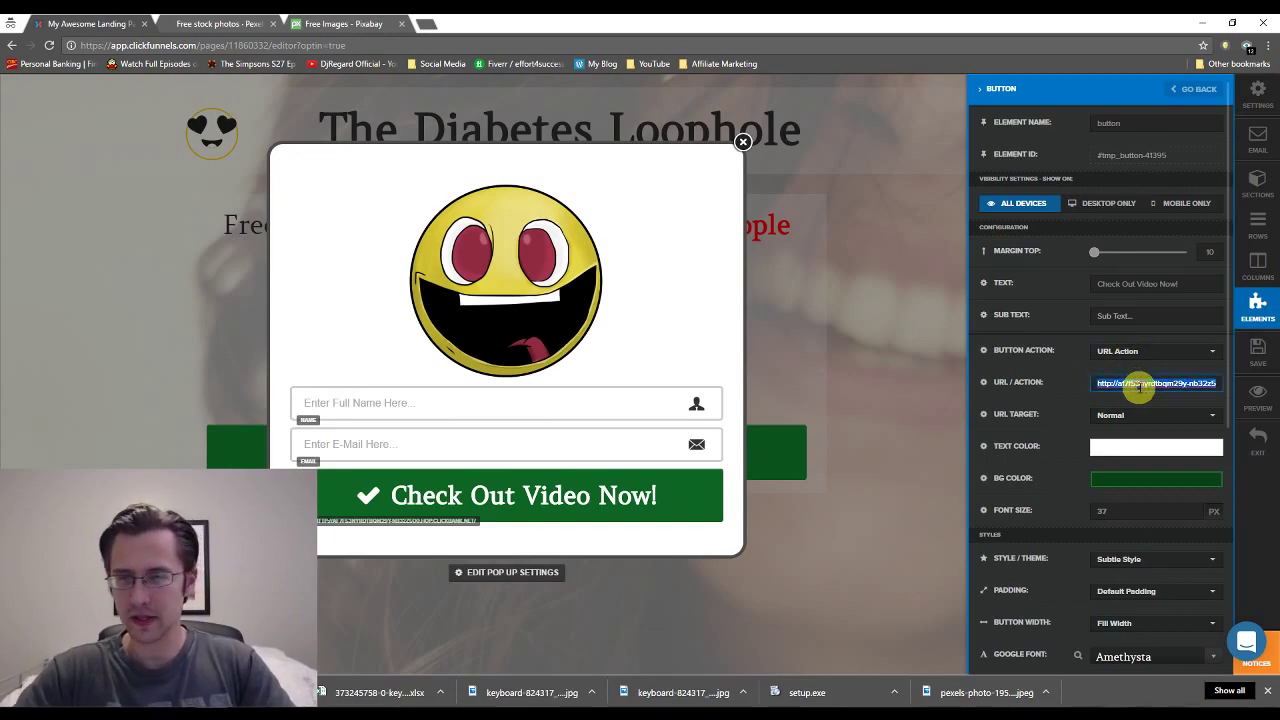
Set the popup button's action back to #submit-form and save.
{"action": "type", "text": "#"}
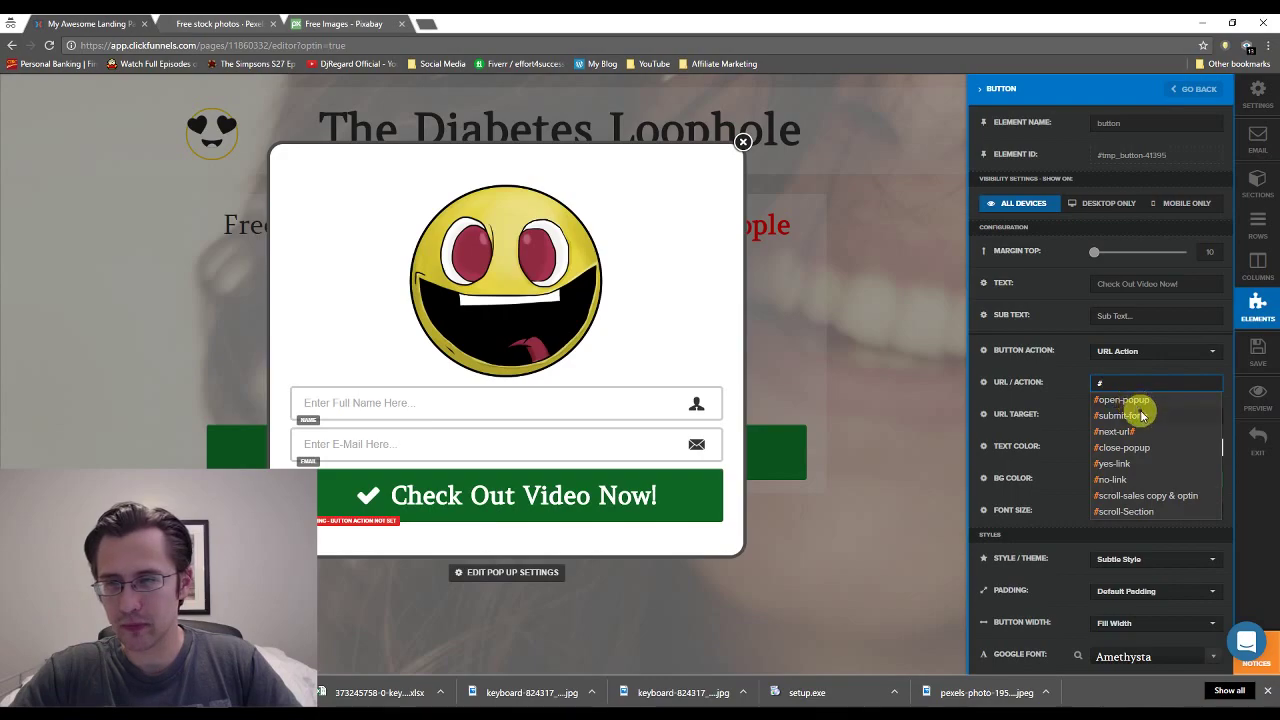
{"action": "left_click", "coordinate": [1128, 415]}
{"action": "left_click", "coordinate": [1254, 368]}
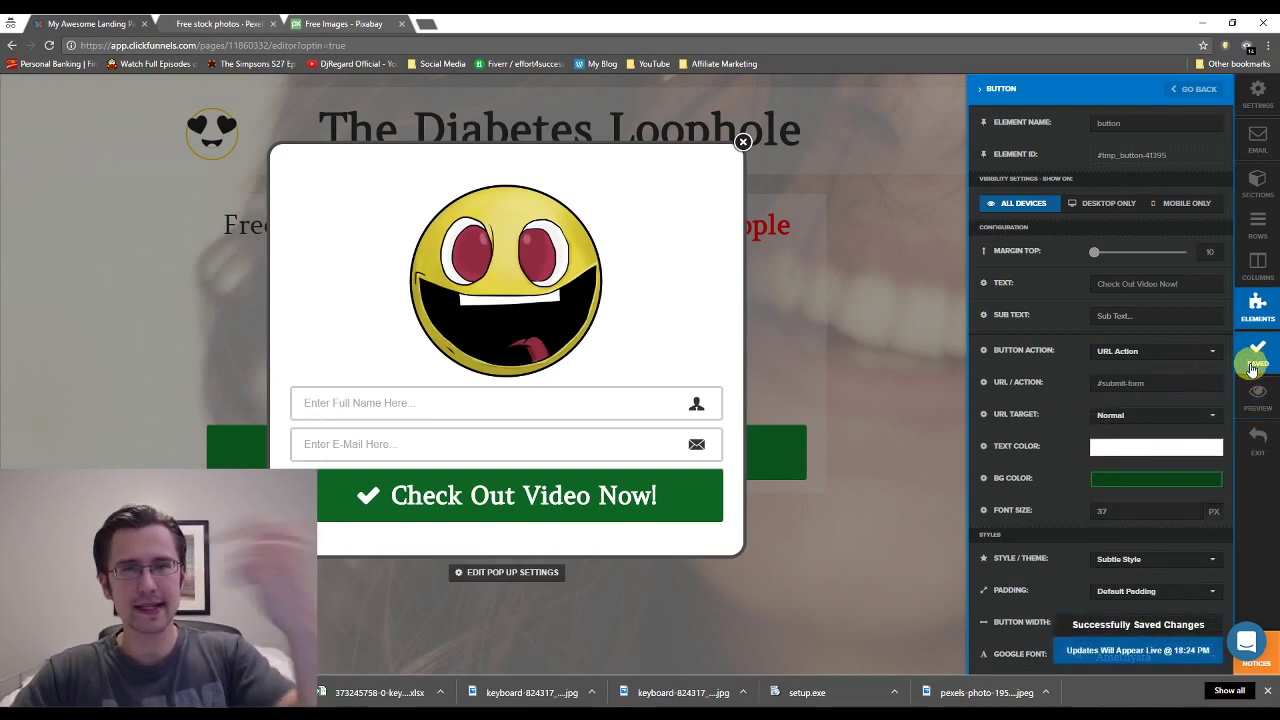
Make the 'Show Me the Video Now!' button dark red and copy its hex code.
{"action": "left_click", "coordinate": [1258, 448]}
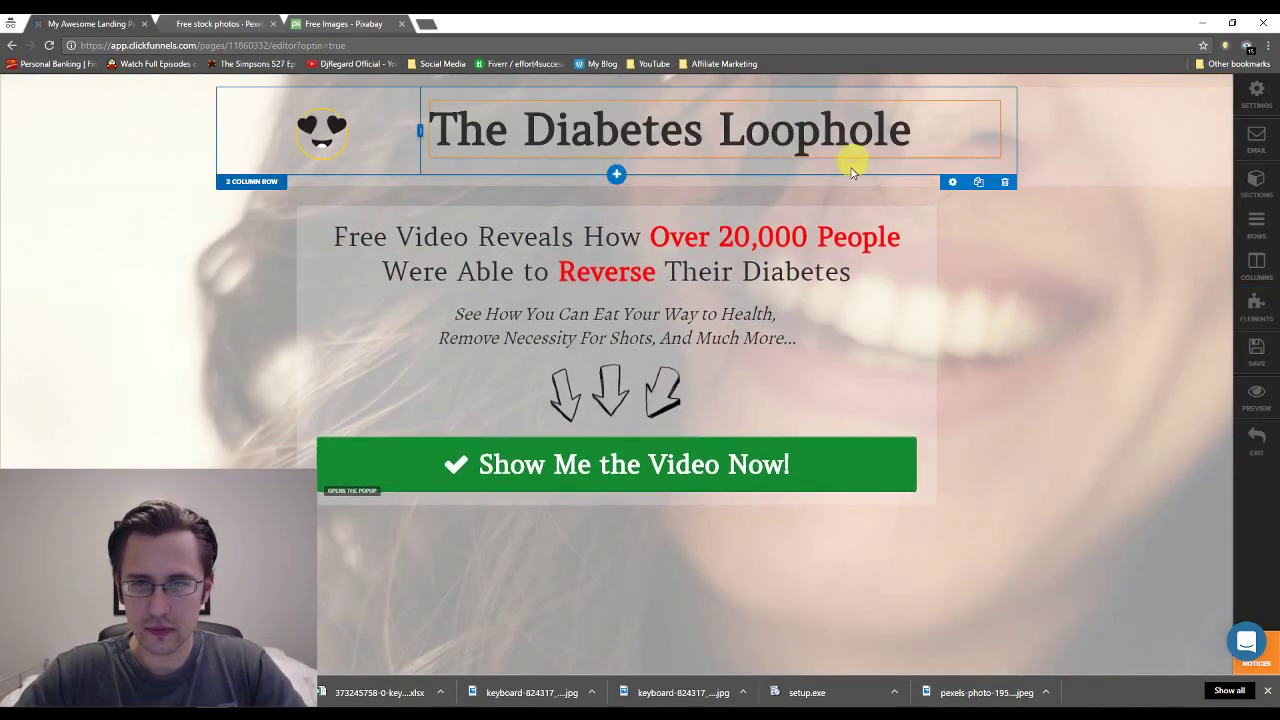
{"action": "left_click", "coordinate": [762, 442]}
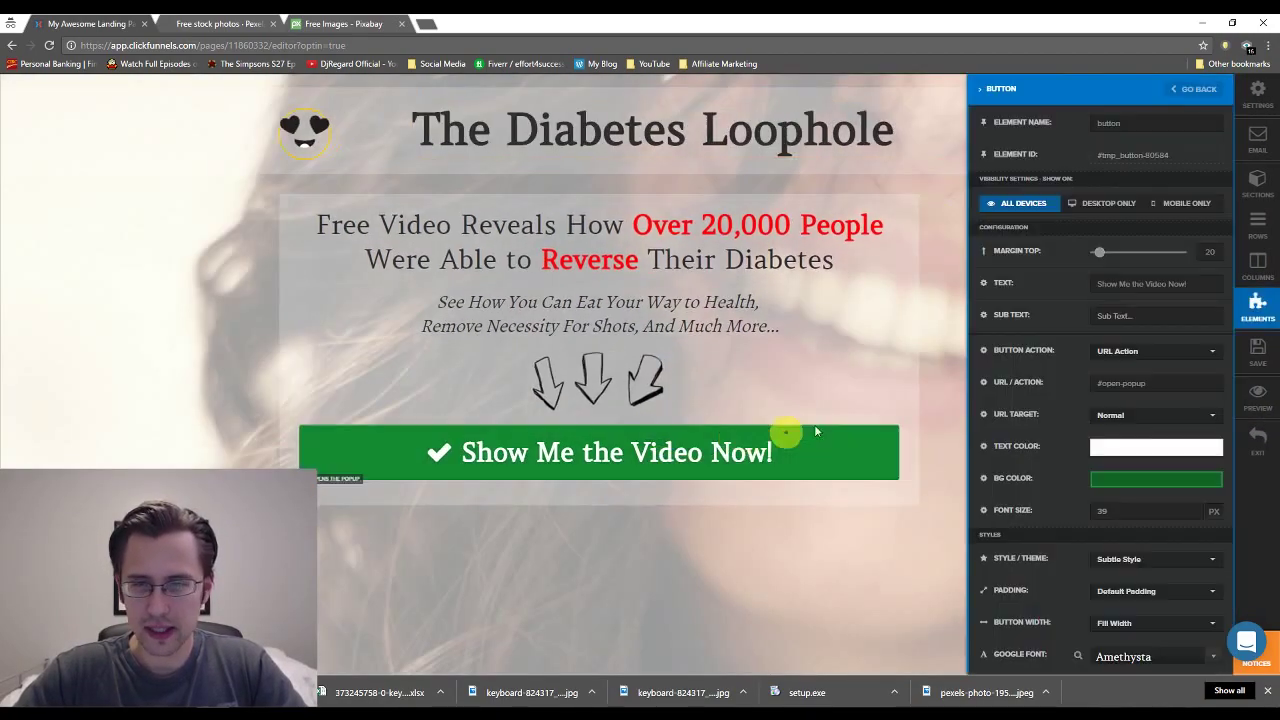
{"action": "left_click", "coordinate": [1135, 476]}
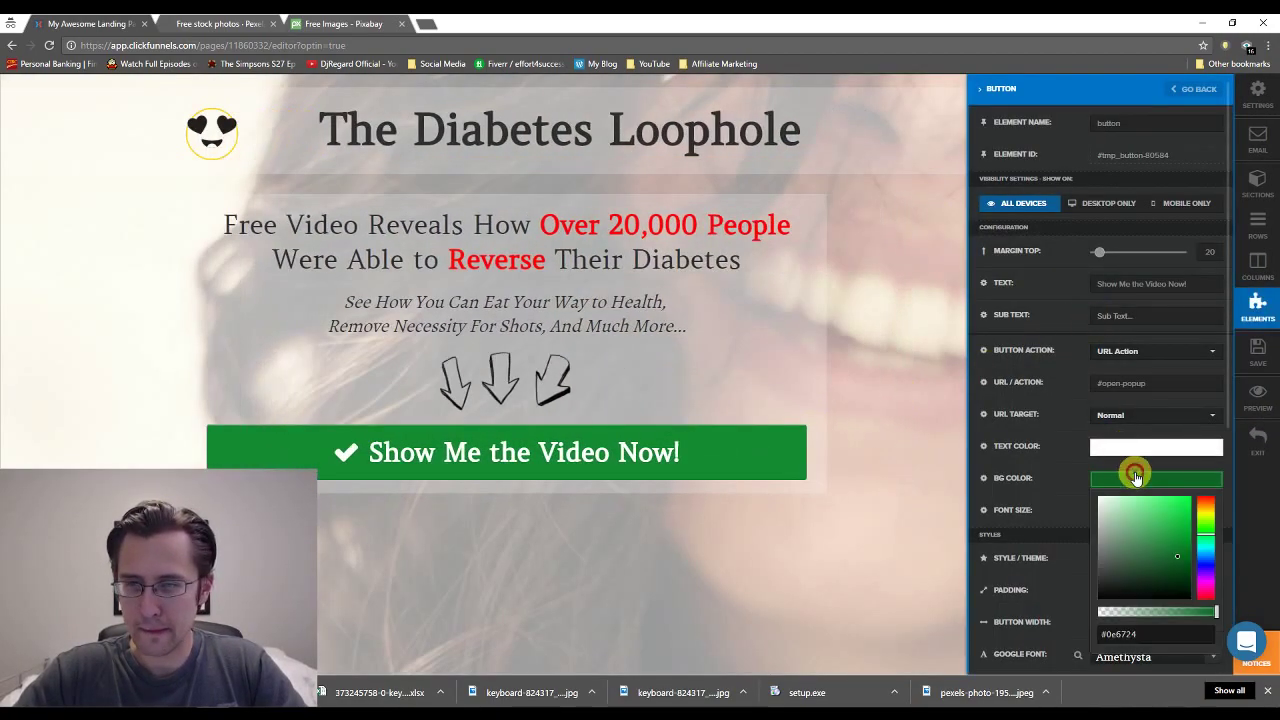
{"action": "left_click", "coordinate": [1206, 502]}
{"action": "mouse_move", "coordinate": [1160, 543]}
{"action": "left_mouse_down"}
{"action": "mouse_move", "coordinate": [1171, 548]}
{"action": "mouse_move", "coordinate": [1174, 531]}
{"action": "mouse_move", "coordinate": [1180, 545]}
{"action": "left_mouse_up"}
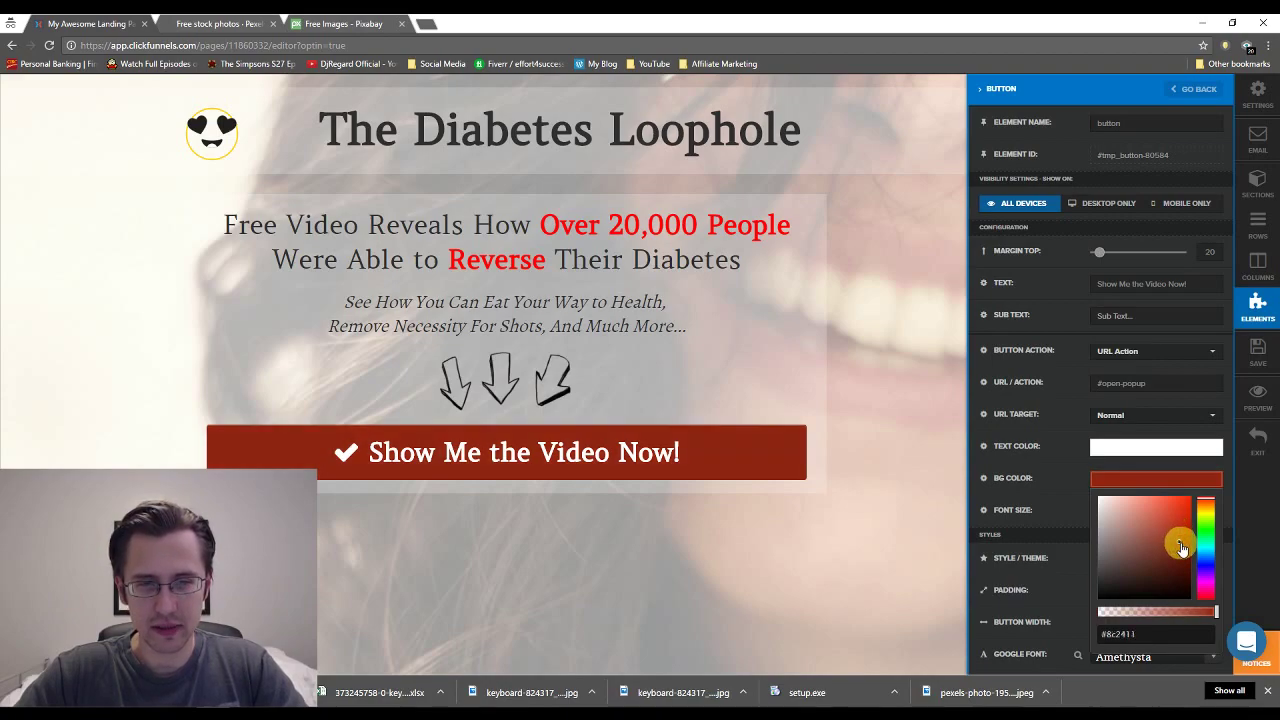
{"action": "left_click", "coordinate": [1050, 430]}
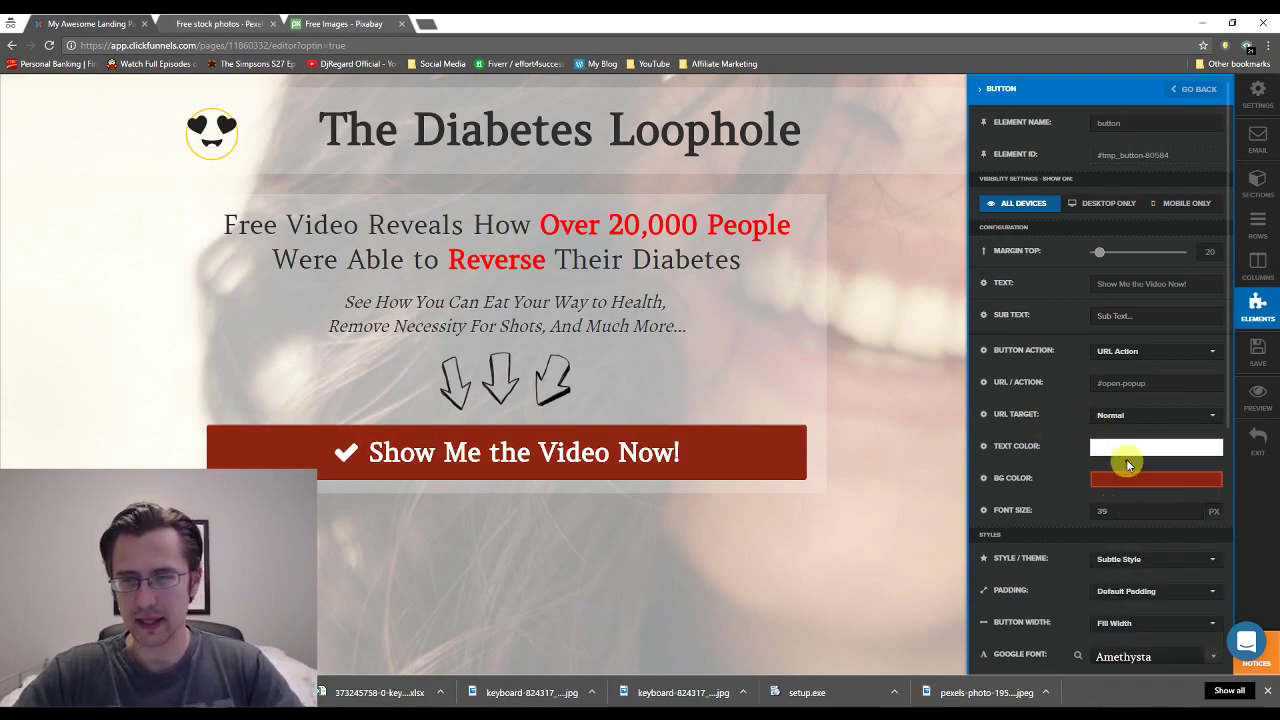
{"action": "left_click", "coordinate": [1123, 488]}
{"action": "left_click", "coordinate": [1120, 634]}
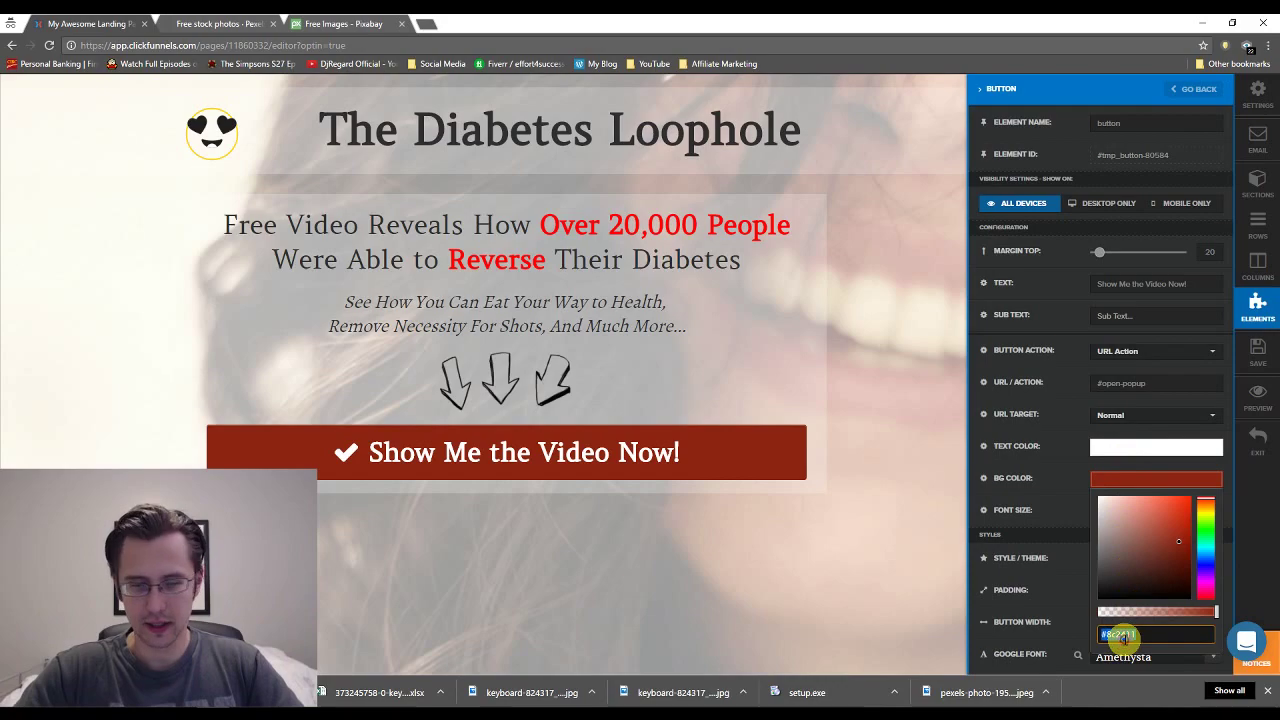
Paste the same red hex into the popup 'Check Out Video Now!' button's background and save.
{"action": "left_click", "coordinate": [380, 514]}
{"action": "left_click", "coordinate": [535, 495]}
{"action": "left_click", "coordinate": [1114, 480]}
{"action": "left_click", "coordinate": [1105, 633]}
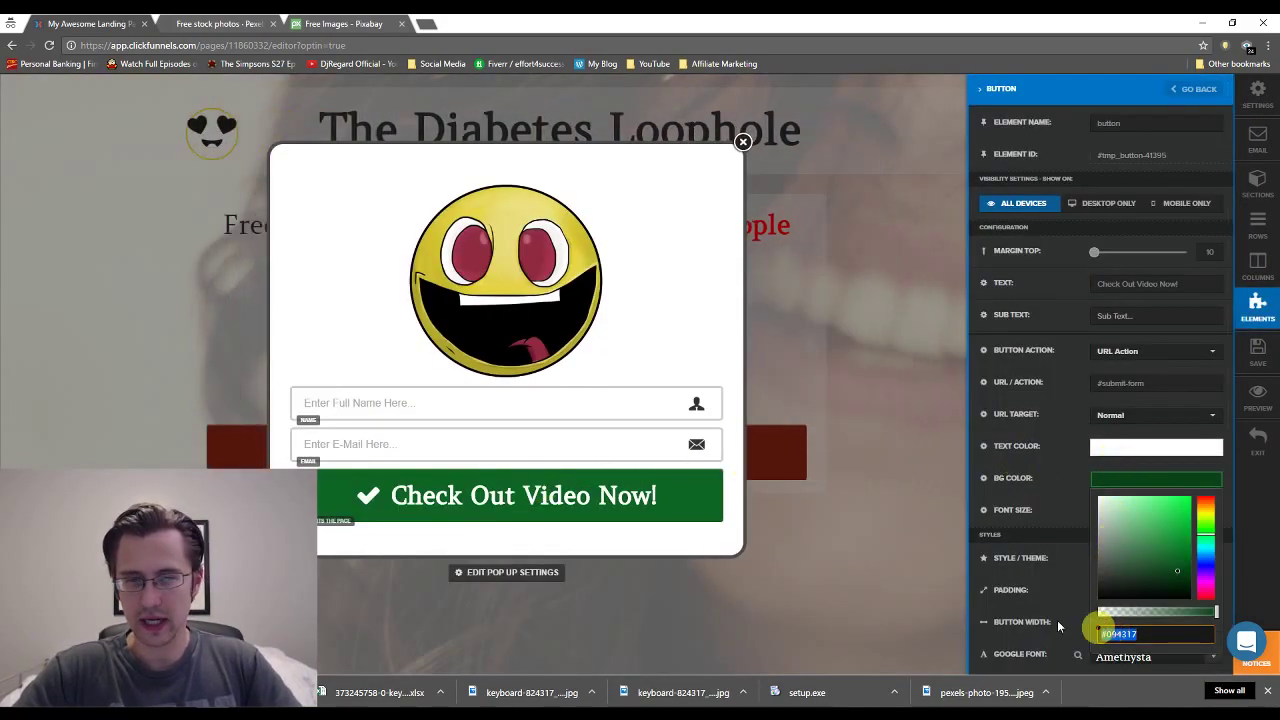
{"action": "key", "text": "ctrl+v"}
{"action": "left_click", "coordinate": [885, 518]}
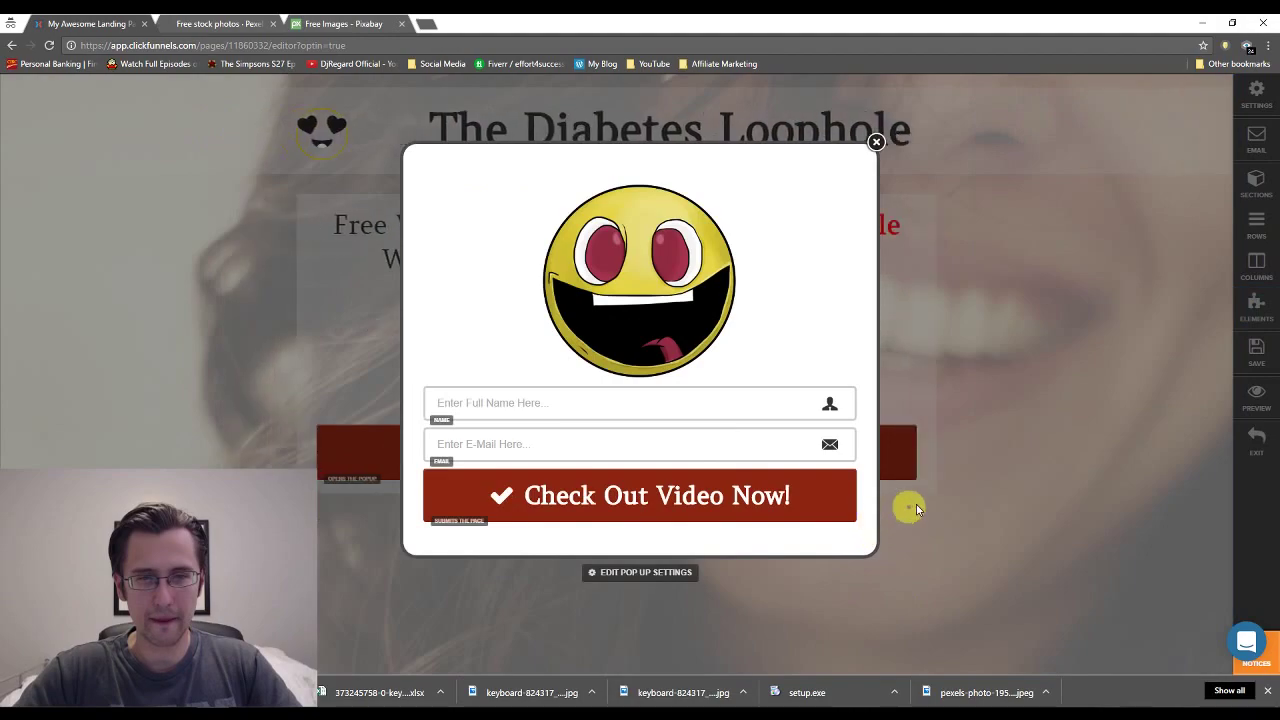
{"action": "left_click", "coordinate": [876, 142]}
{"action": "left_click", "coordinate": [1256, 350]}
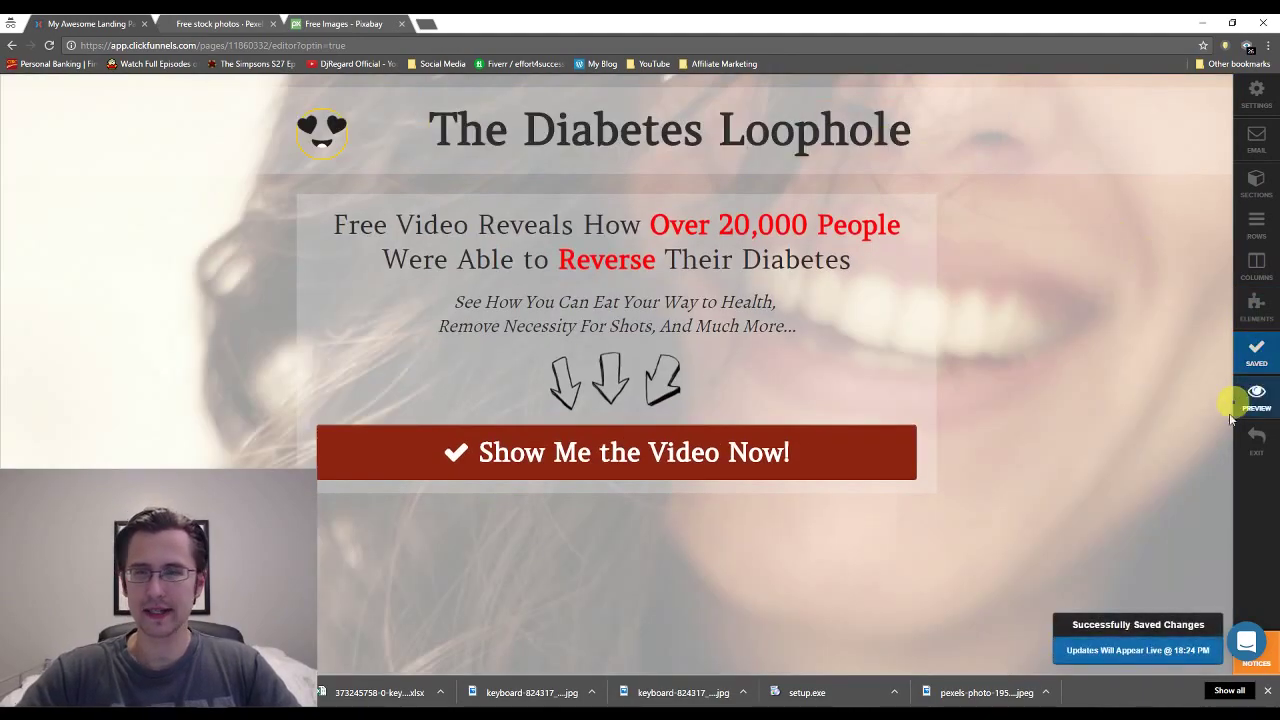
Apply the Blank Thank You Page template to the Thank You step and open it in the editor.
{"action": "left_click", "coordinate": [1268, 450]}
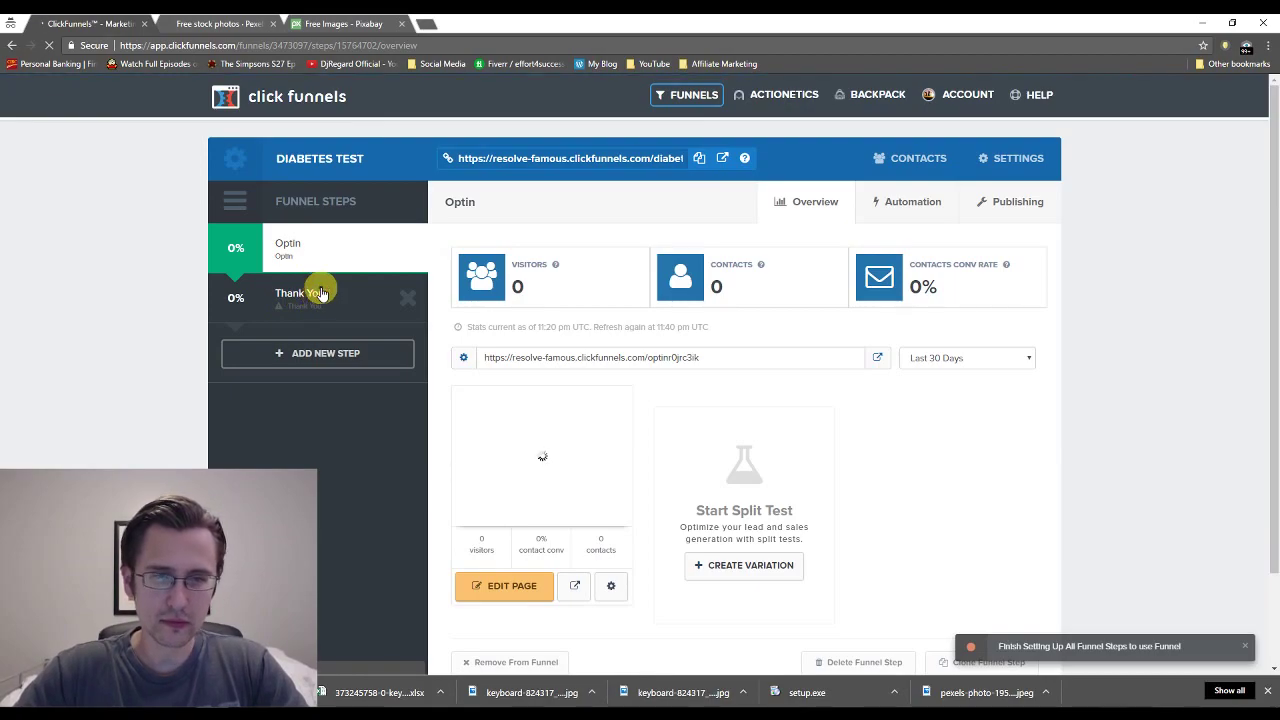
{"action": "left_click", "coordinate": [318, 293]}
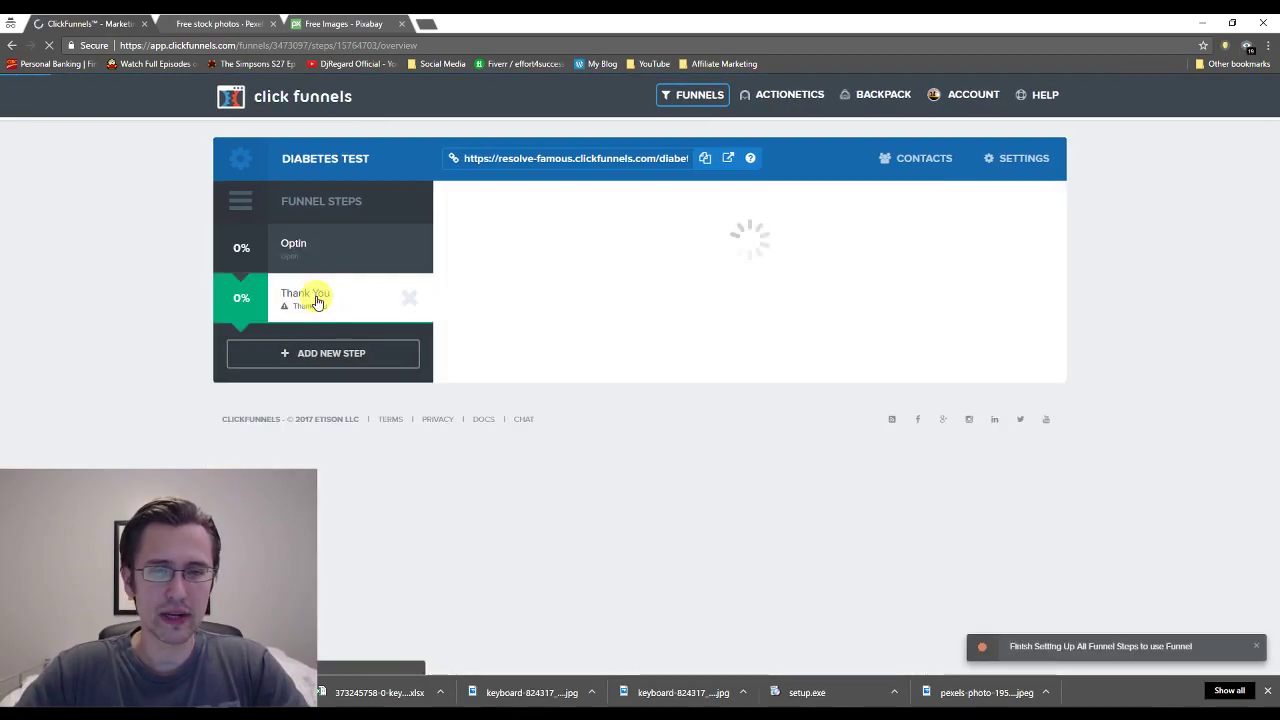
{"action": "scroll", "coordinate": [799, 378], "scroll_direction": "down", "scroll_amount": 1}
{"action": "scroll", "coordinate": [799, 378], "scroll_direction": "down", "scroll_amount": 3}
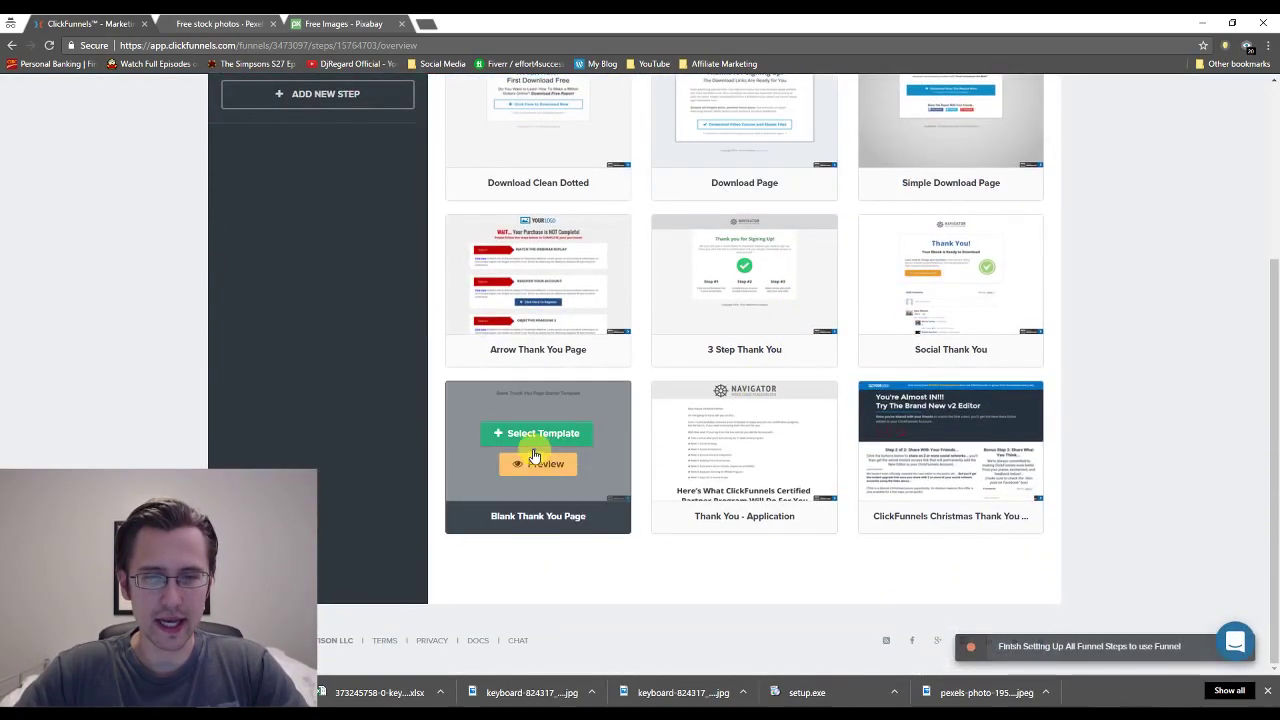
{"action": "left_click", "coordinate": [537, 436]}
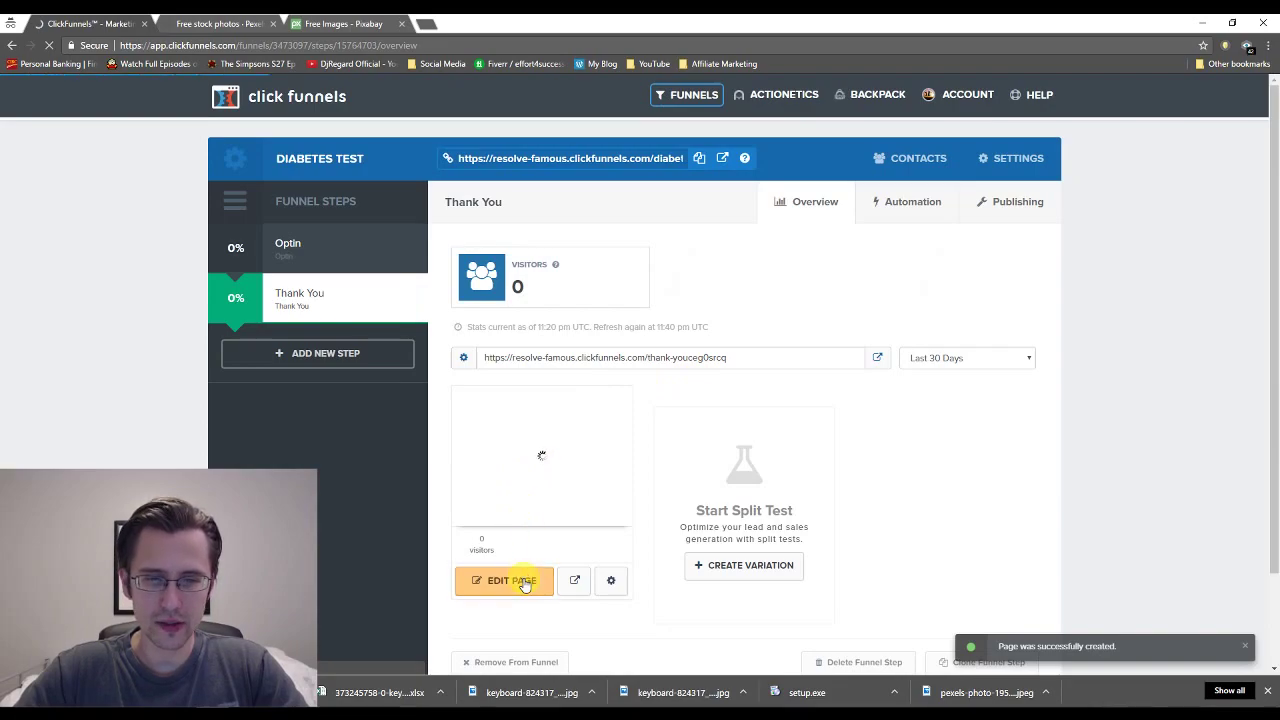
{"action": "left_click", "coordinate": [524, 582]}
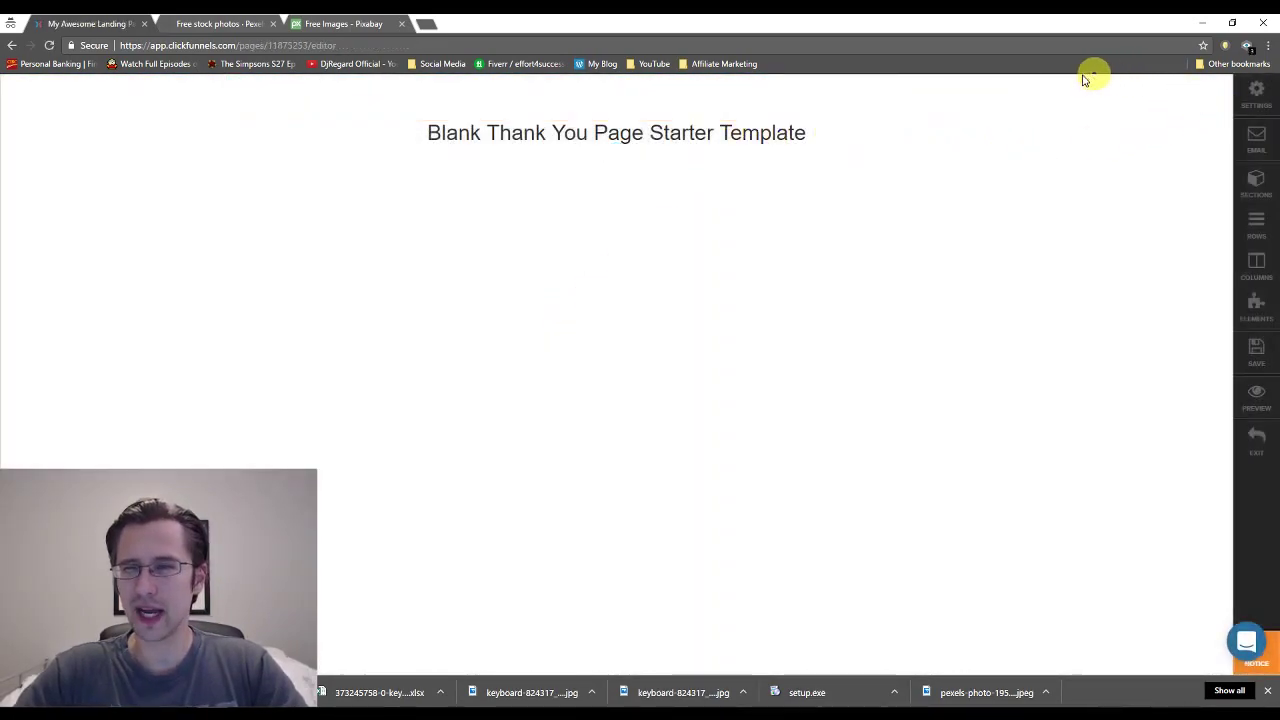
Open the Settings panel for the blank thank-you page from the right sidebar.
{"action": "mouse_move", "coordinate": [938, 88]}
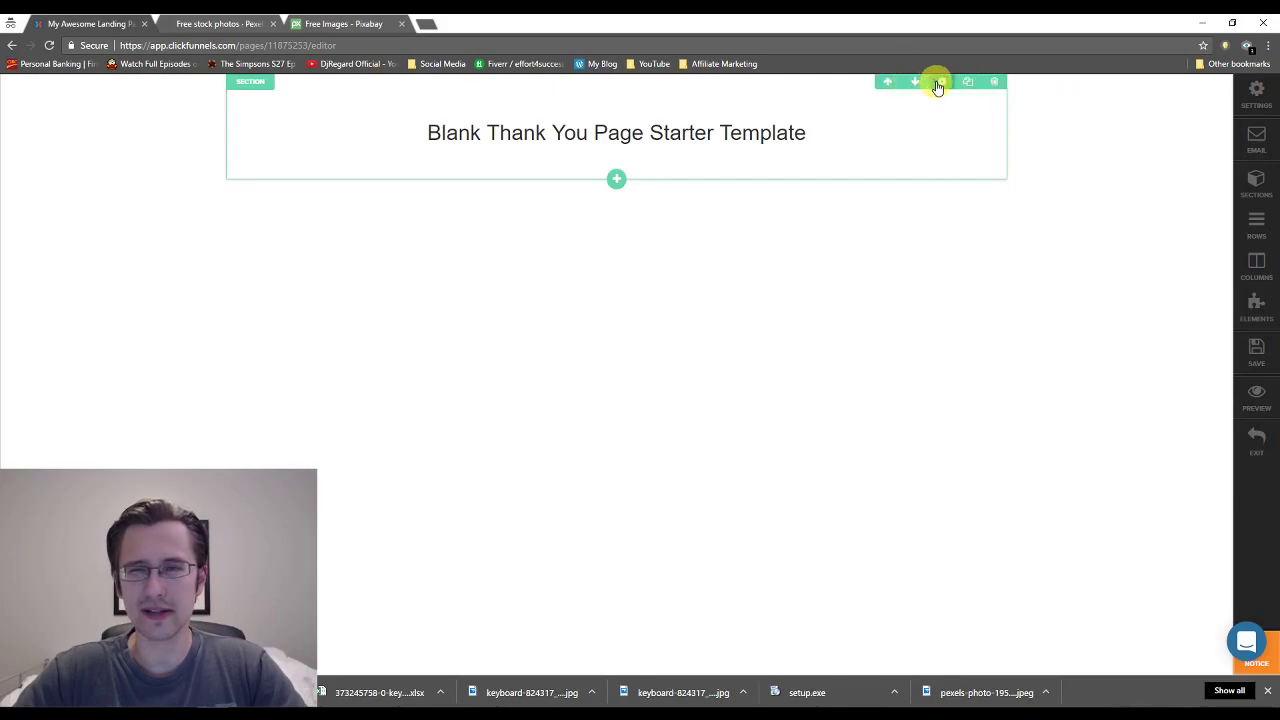
{"action": "left_click", "coordinate": [1257, 95]}
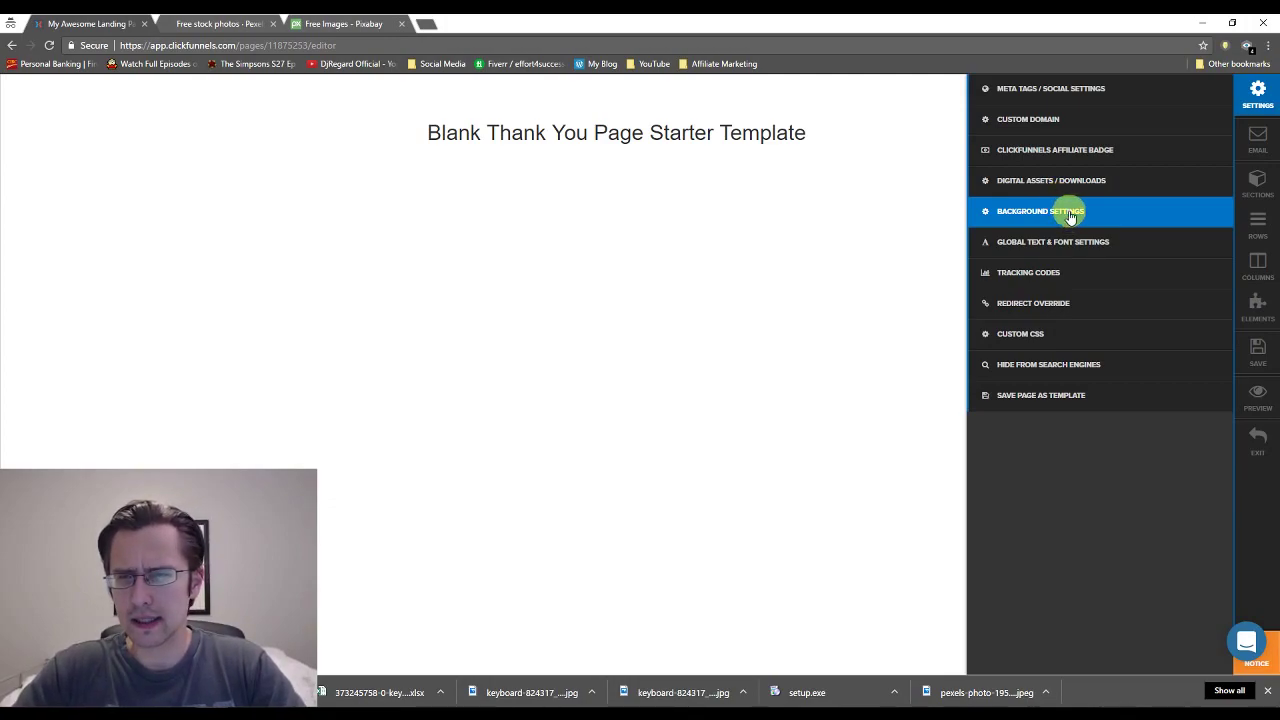
Set the smiling woman photo from Your Images as the page background with Full Center Fit.
{"action": "left_click", "coordinate": [1068, 212]}
{"action": "left_click", "coordinate": [1080, 155]}
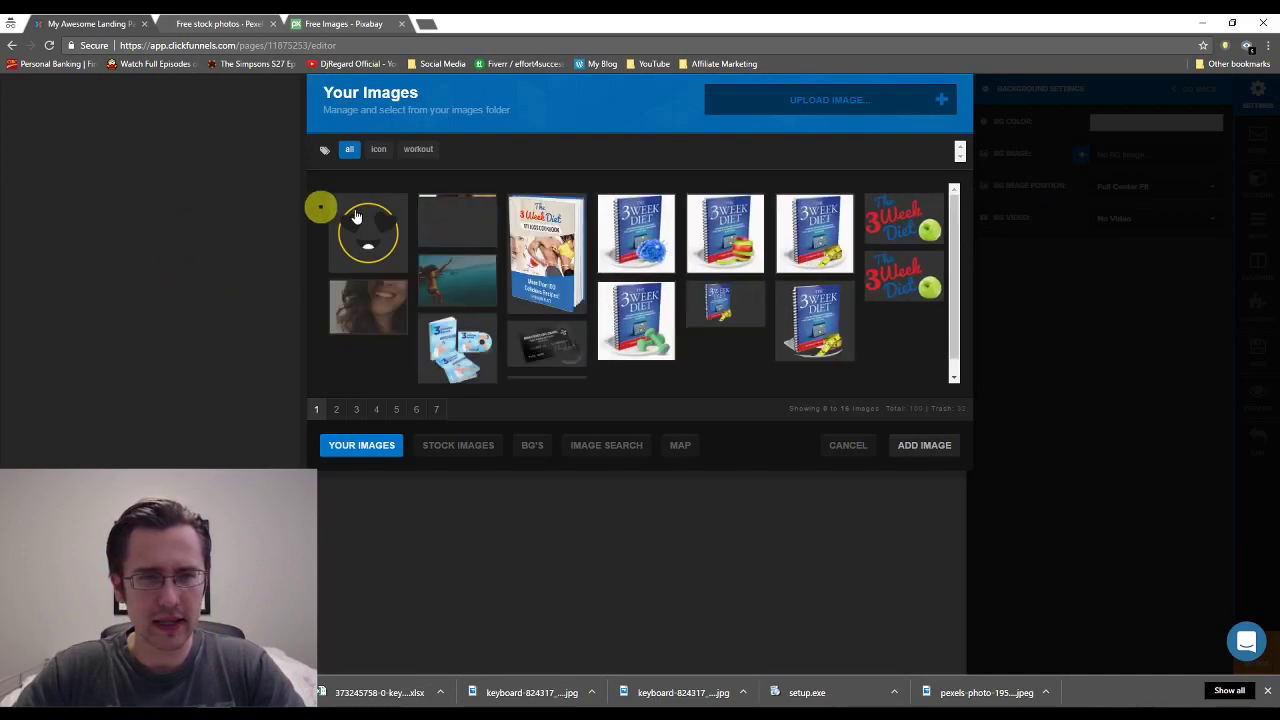
{"action": "left_click", "coordinate": [364, 302]}
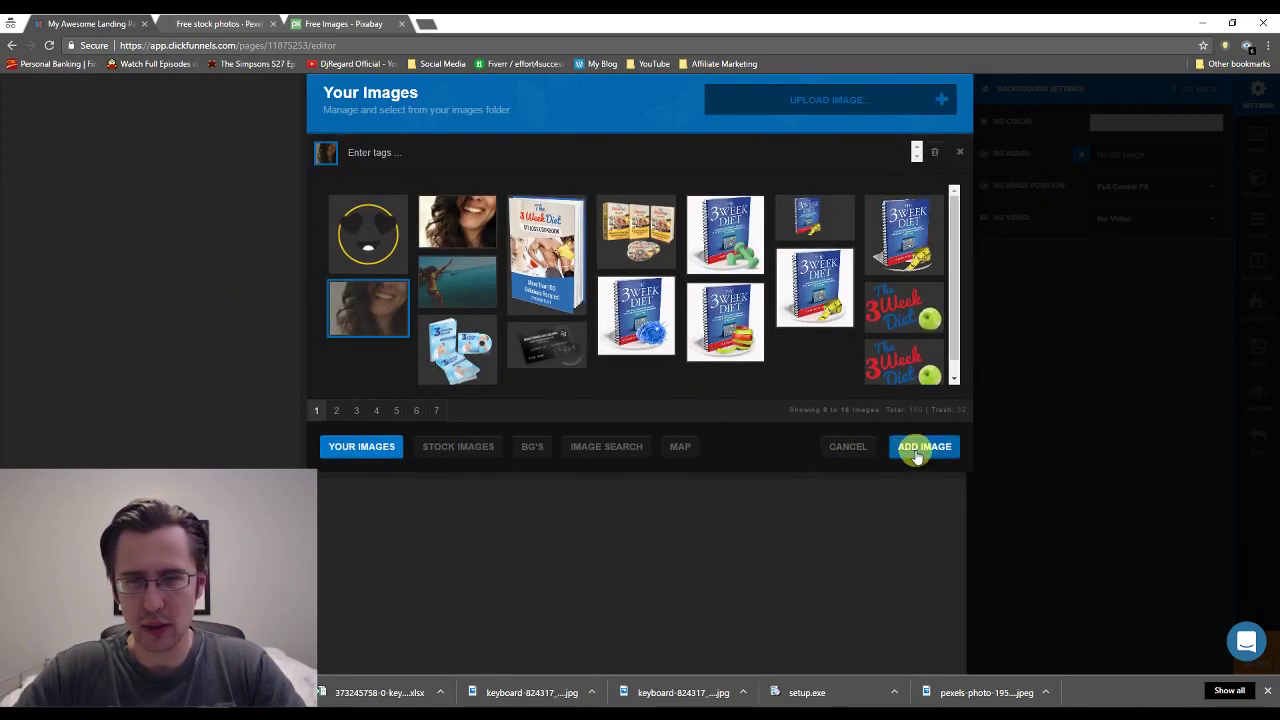
{"action": "left_click", "coordinate": [916, 452]}
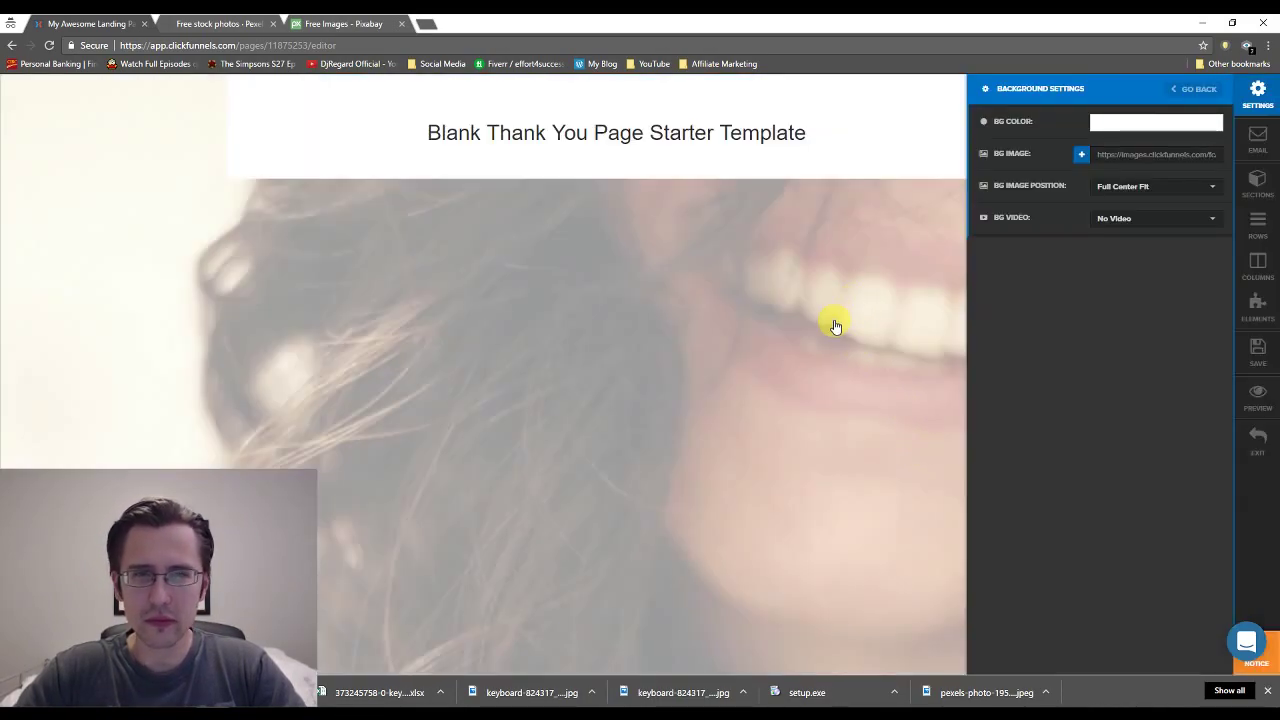
{"action": "left_click", "coordinate": [1134, 188]}
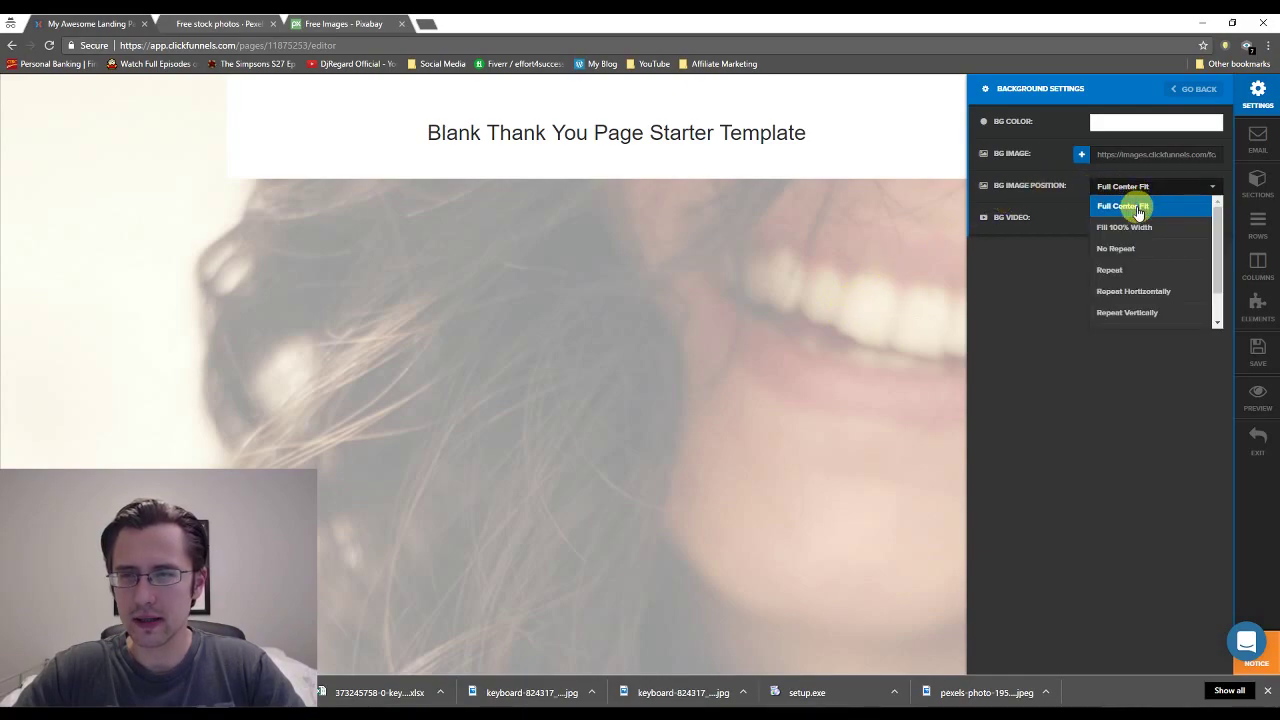
{"action": "left_click", "coordinate": [1138, 208]}
{"action": "left_click", "coordinate": [663, 336]}
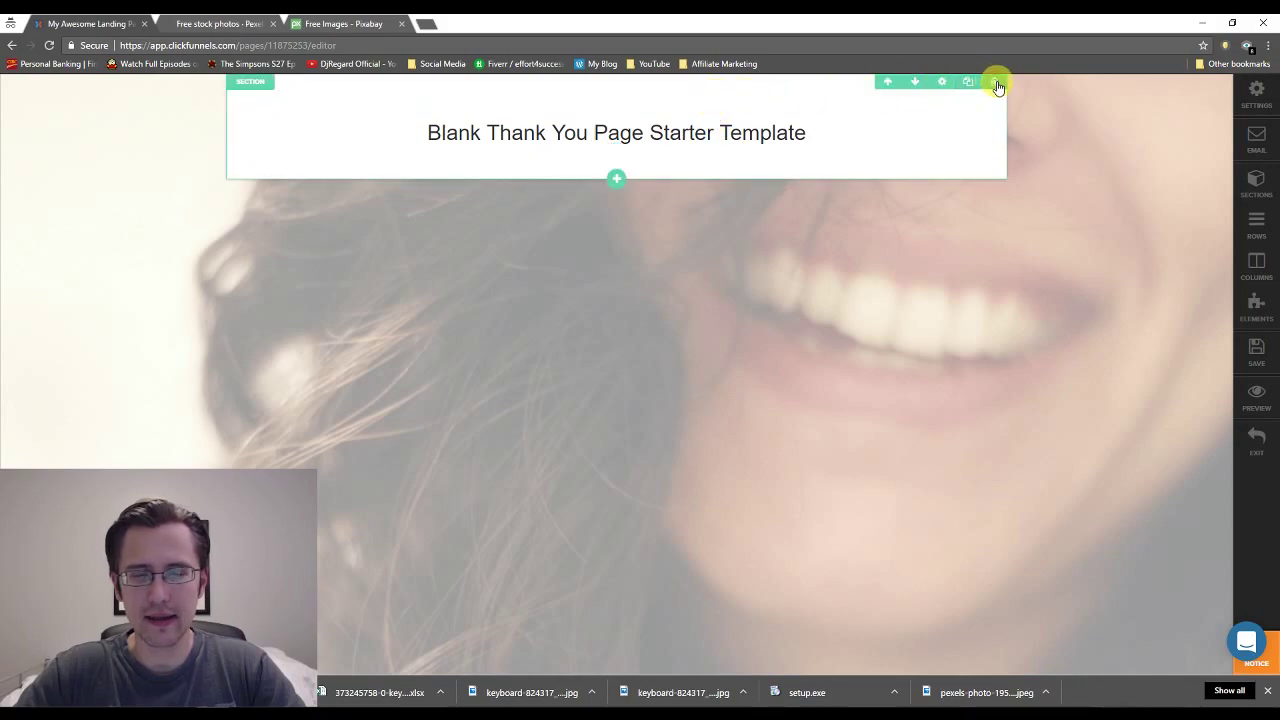
Add a new section containing a 1 Column Block row below the headline.
{"action": "left_click", "coordinate": [616, 181]}
{"action": "left_click", "coordinate": [621, 220]}
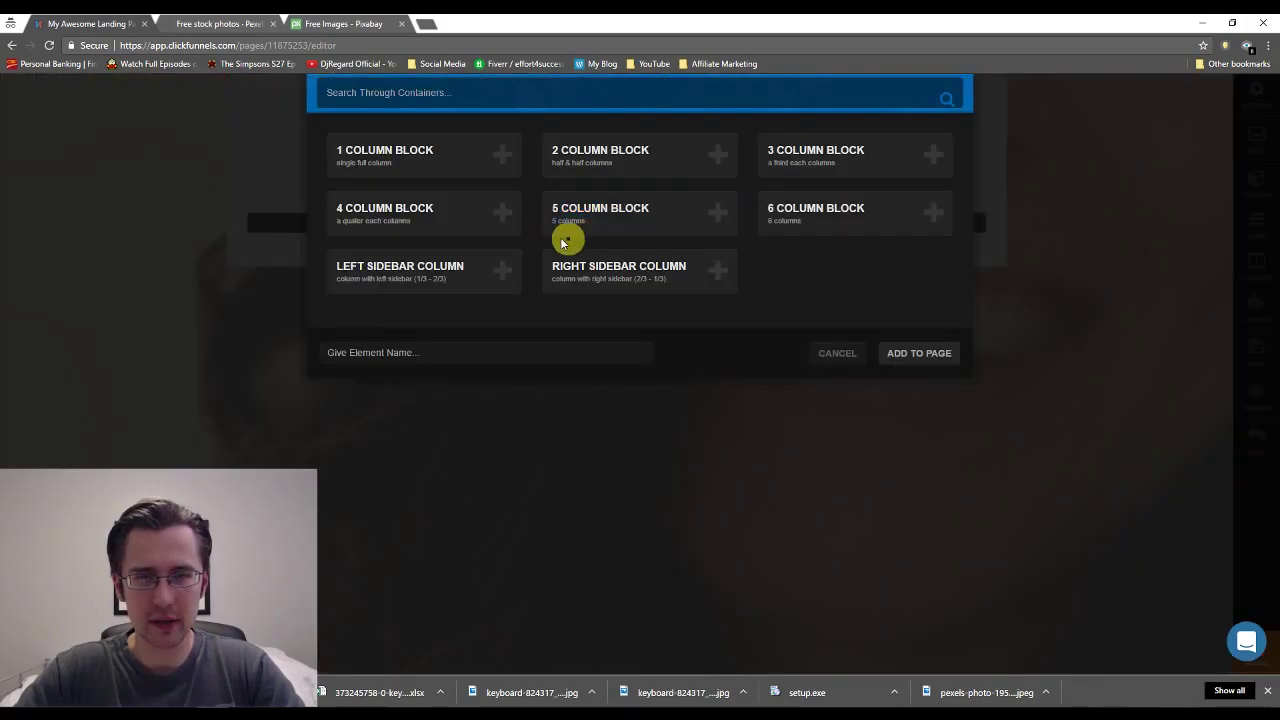
{"action": "left_click", "coordinate": [453, 157]}
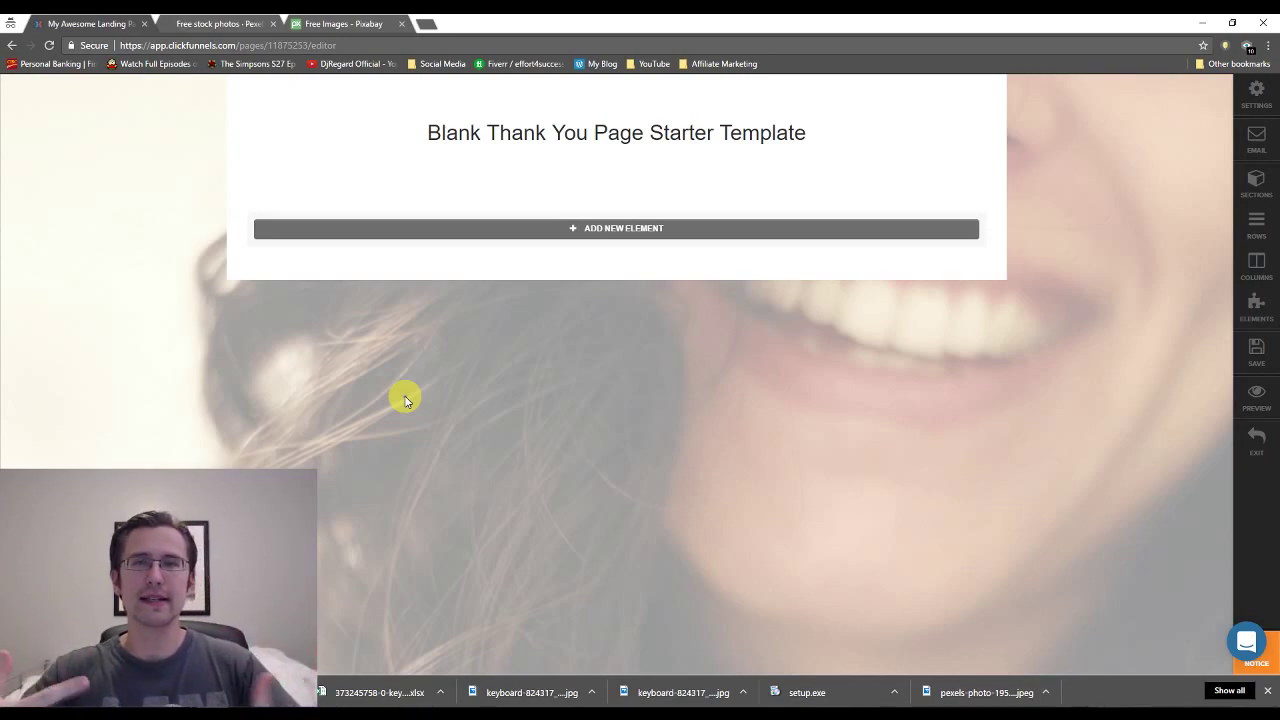
Delete the 'Blank Thank You Page Starter Template' headline row.
{"action": "mouse_move", "coordinate": [700, 143]}
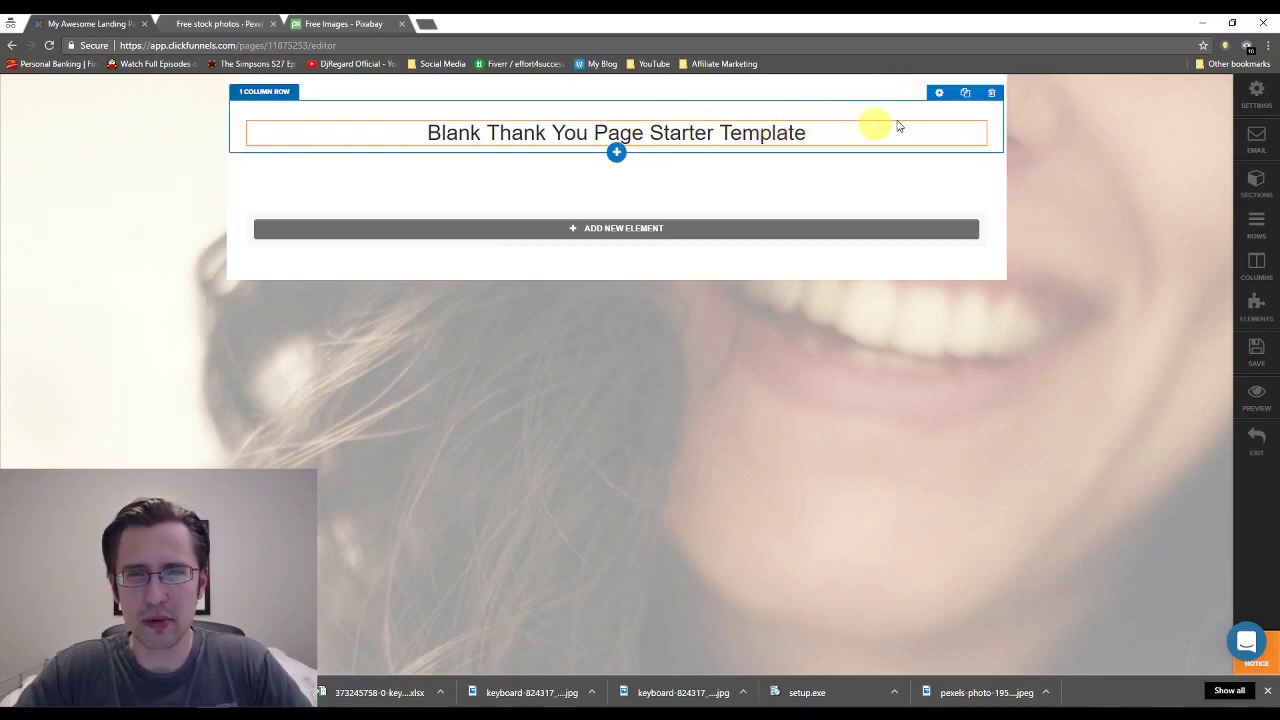
{"action": "left_click", "coordinate": [991, 92]}
{"action": "left_click", "coordinate": [693, 121]}
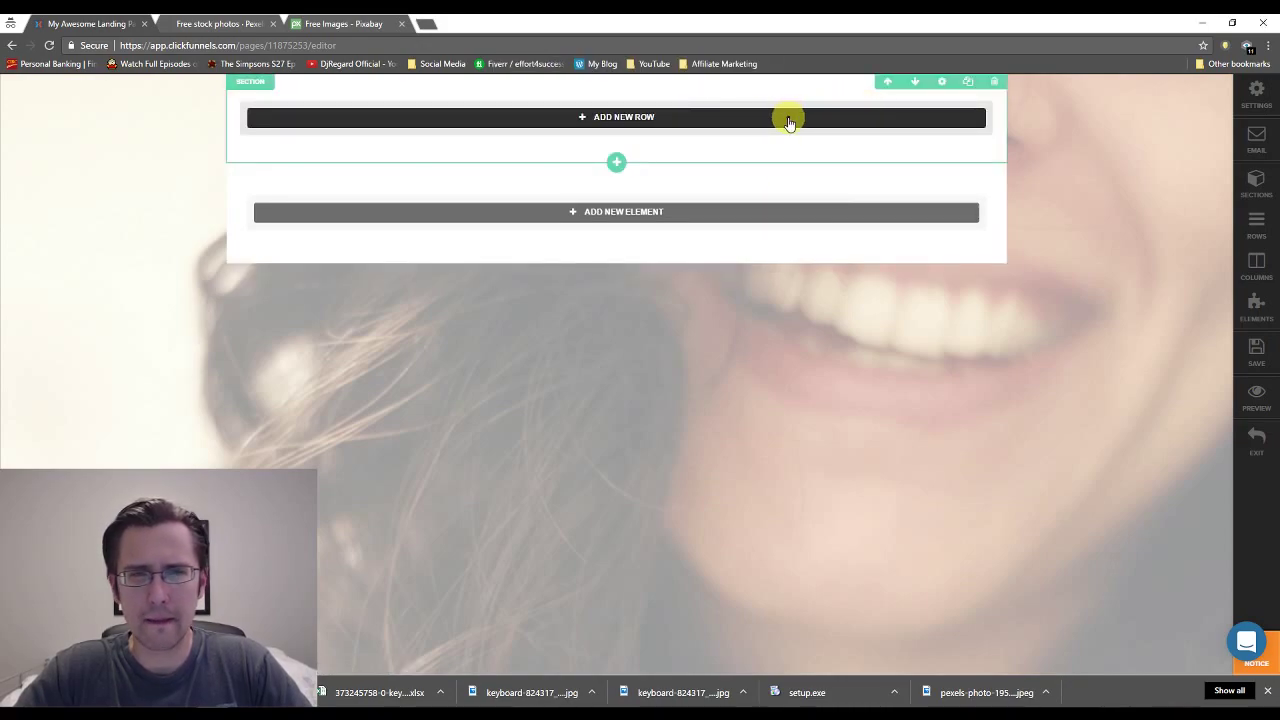
Duplicate the editor into a second browser tab placed beside the first.
{"action": "left_click", "coordinate": [300, 45]}
{"action": "key", "text": "ctrl+c"}
{"action": "left_click", "coordinate": [425, 23]}
{"action": "key", "text": "ctrl+v"}
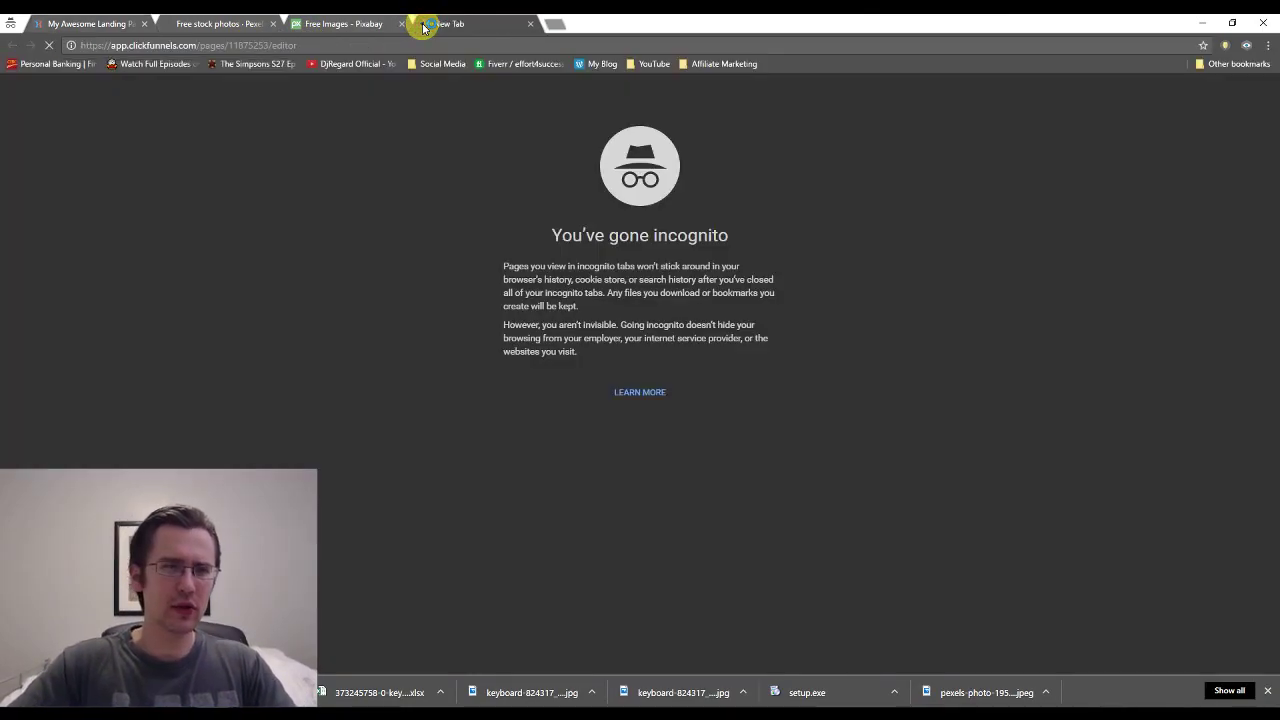
{"action": "key", "text": "Return"}
{"action": "left_click_drag", "start_coordinate": [494, 24], "coordinate": [85, 20]}
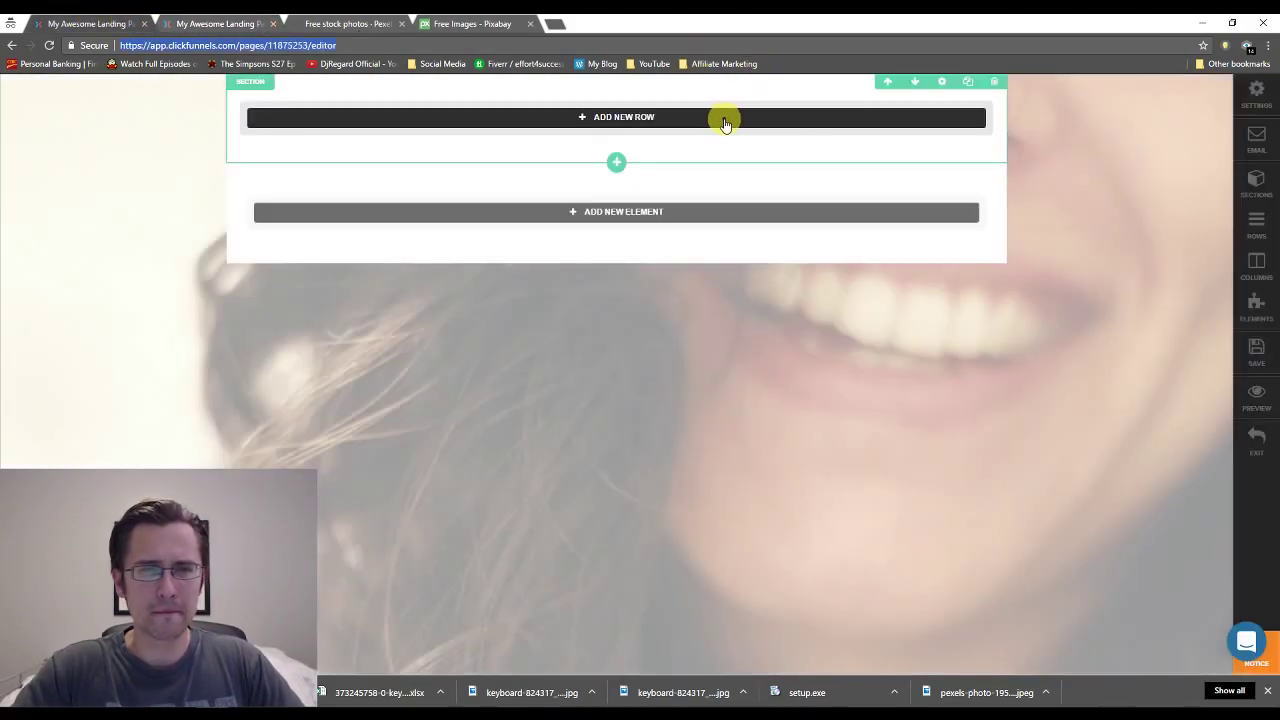
{"action": "left_click", "coordinate": [220, 20]}
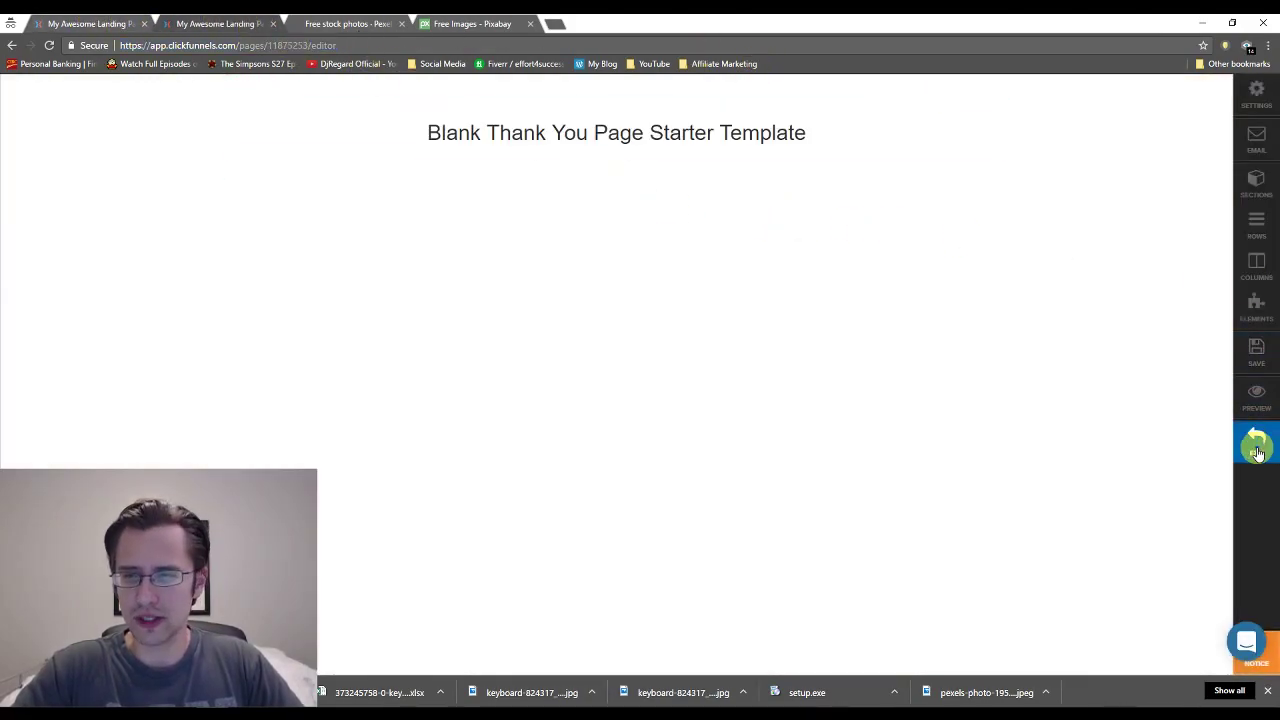
In the duplicate tab, exit to the funnel and edit the Optin page.
{"action": "left_click", "coordinate": [1257, 451]}
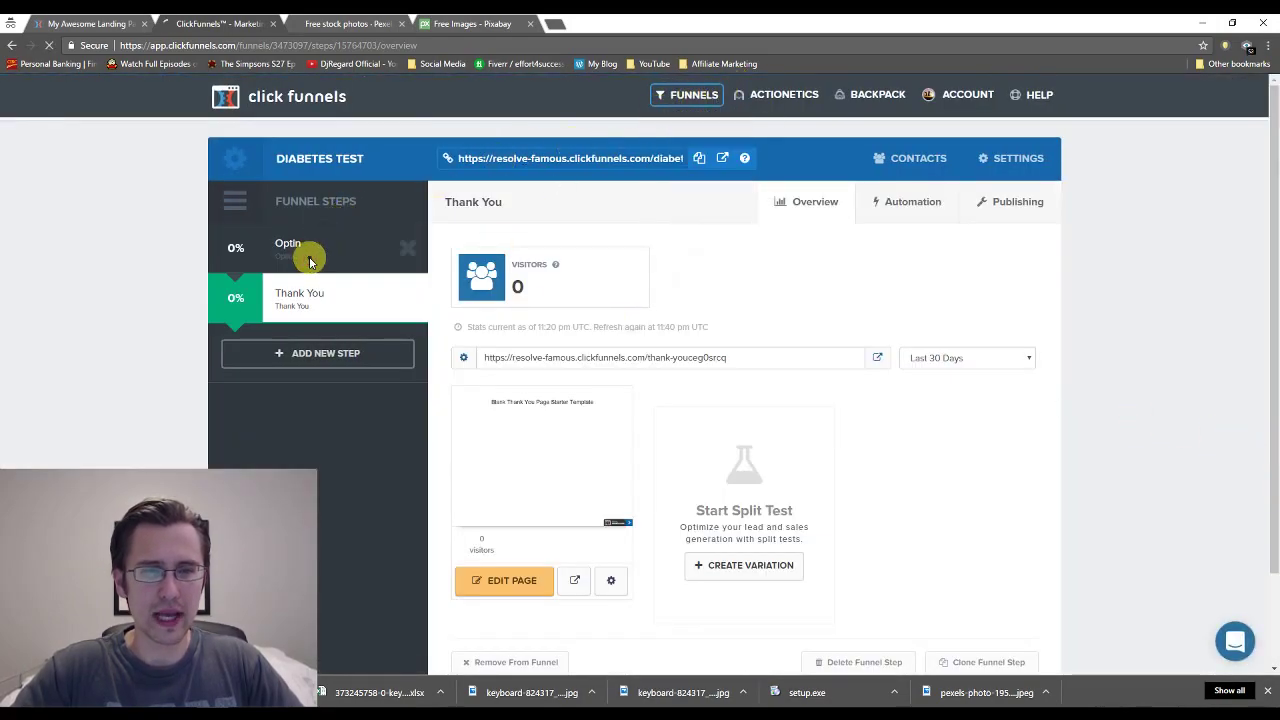
{"action": "left_click", "coordinate": [310, 262]}
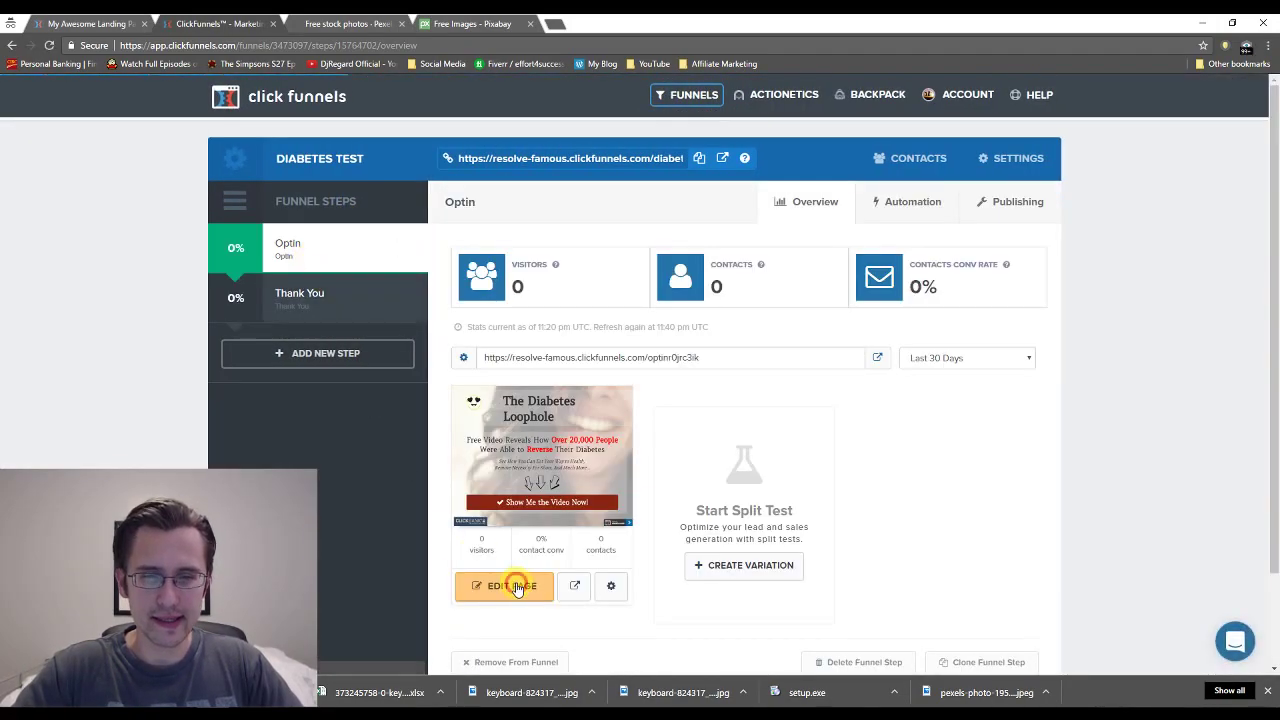
{"action": "left_click", "coordinate": [515, 587]}
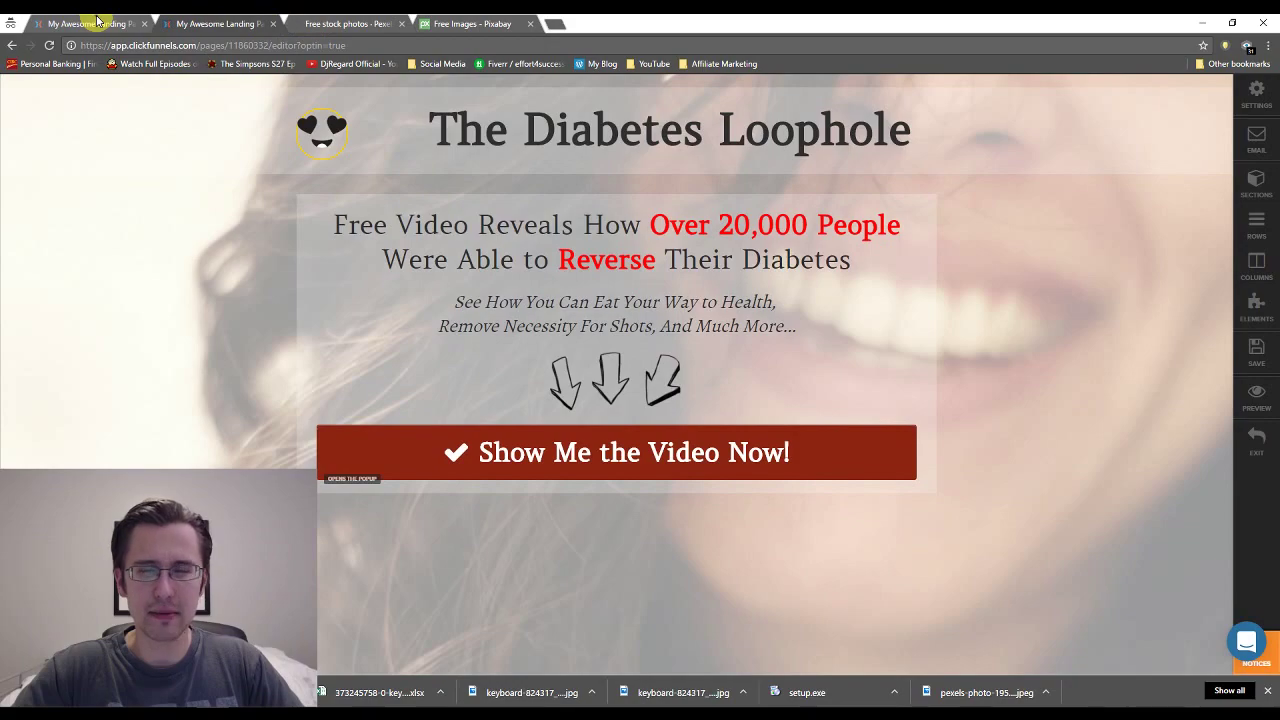
Compare the thank-you top section's settings with the opt-in page's section settings.
{"action": "mouse_move", "coordinate": [1126, 101]}
{"action": "left_click", "coordinate": [1168, 96]}
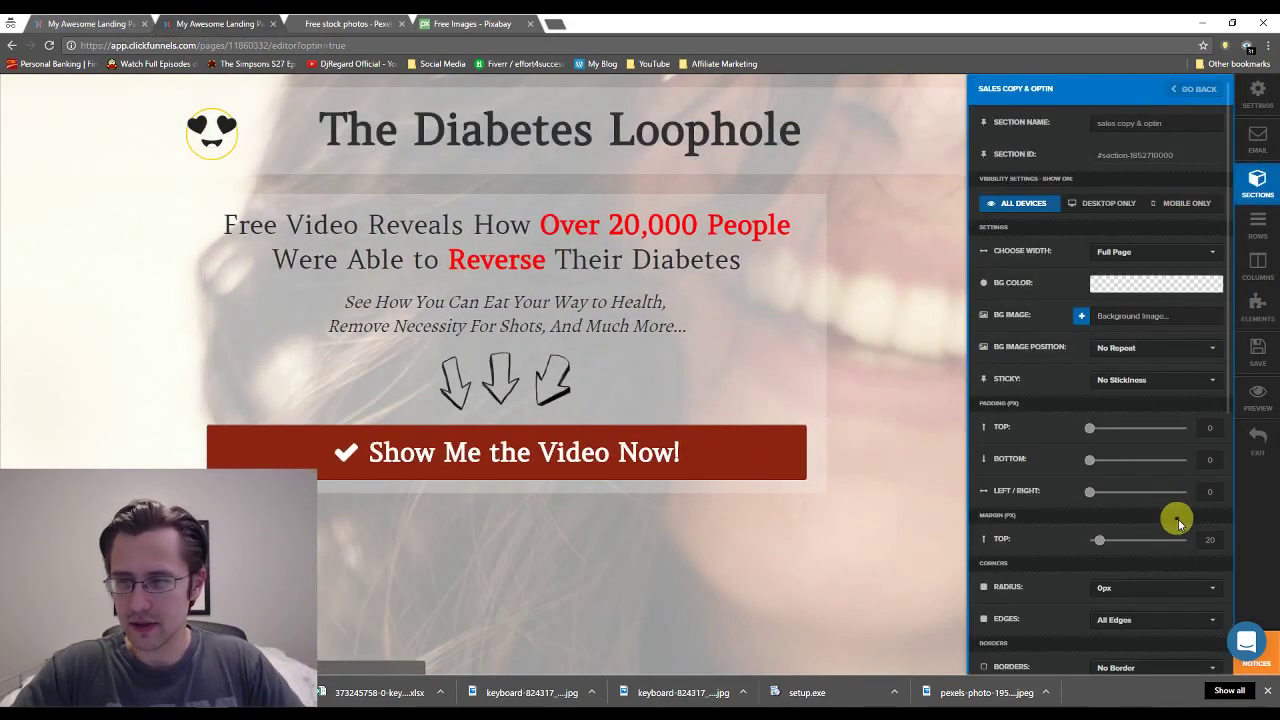
{"action": "left_click", "coordinate": [220, 23]}
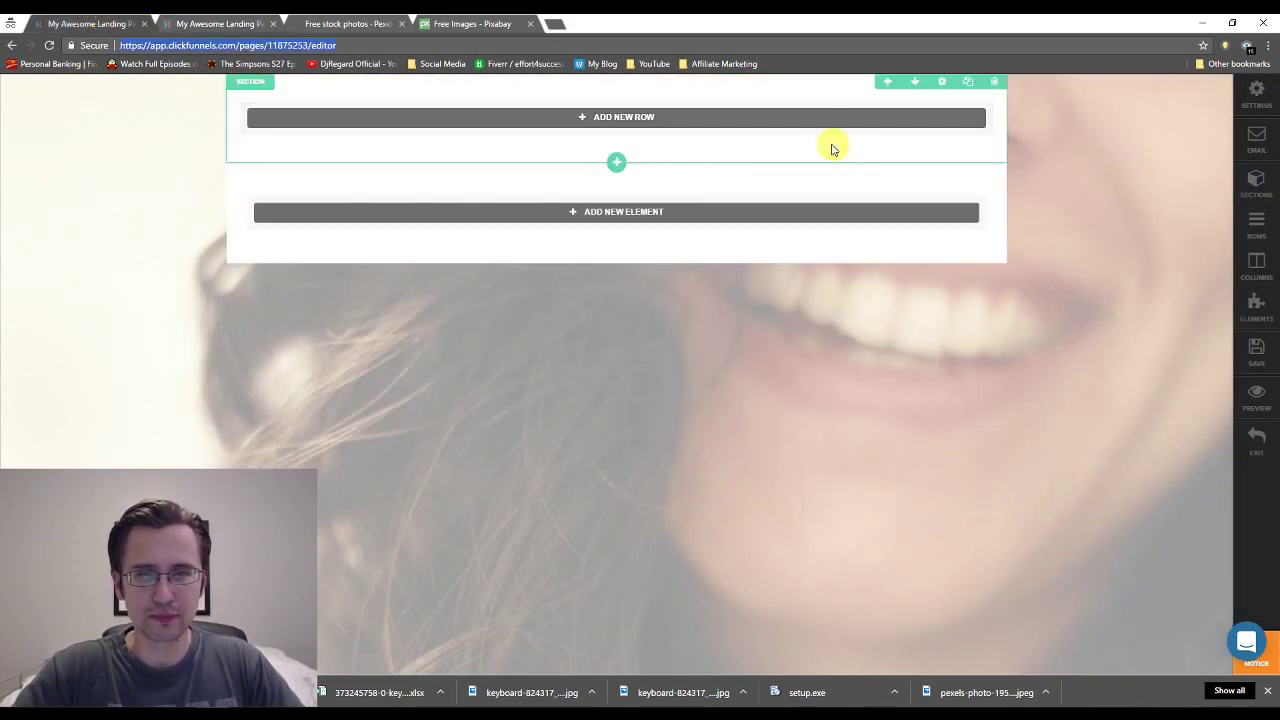
{"action": "left_click", "coordinate": [190, 20]}
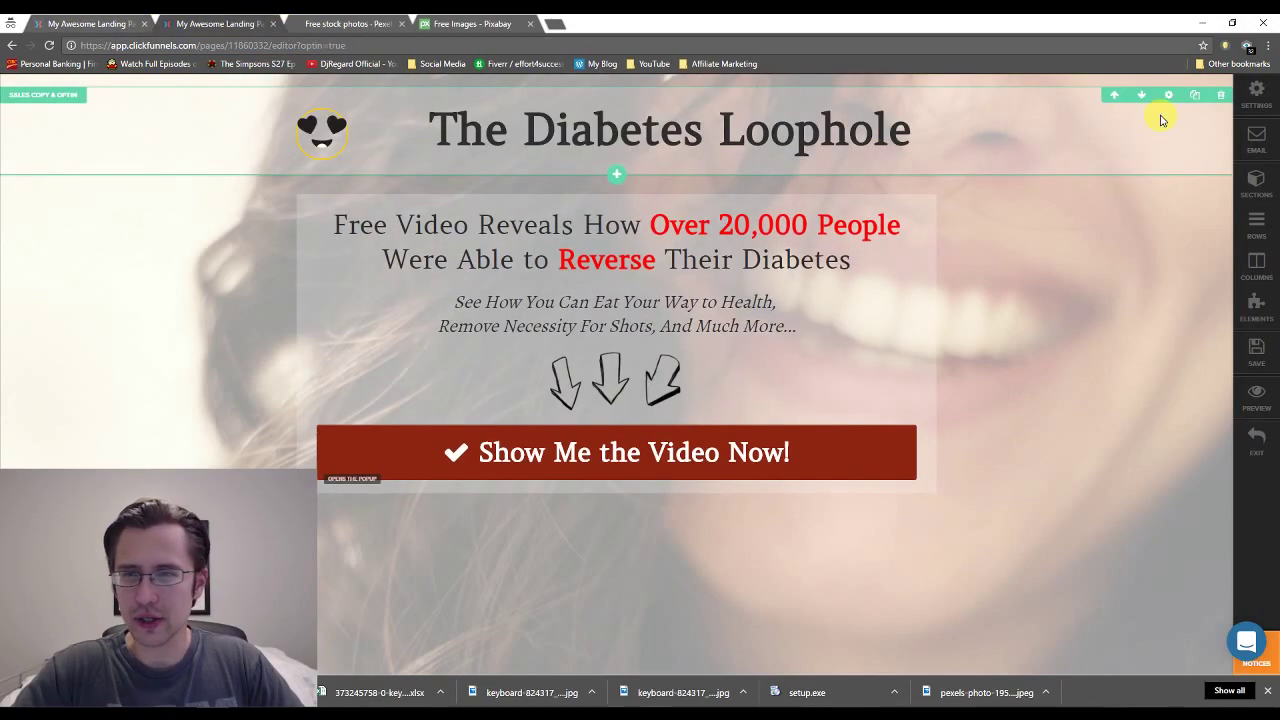
{"action": "left_click", "coordinate": [1172, 97]}
{"action": "left_click", "coordinate": [1170, 87]}
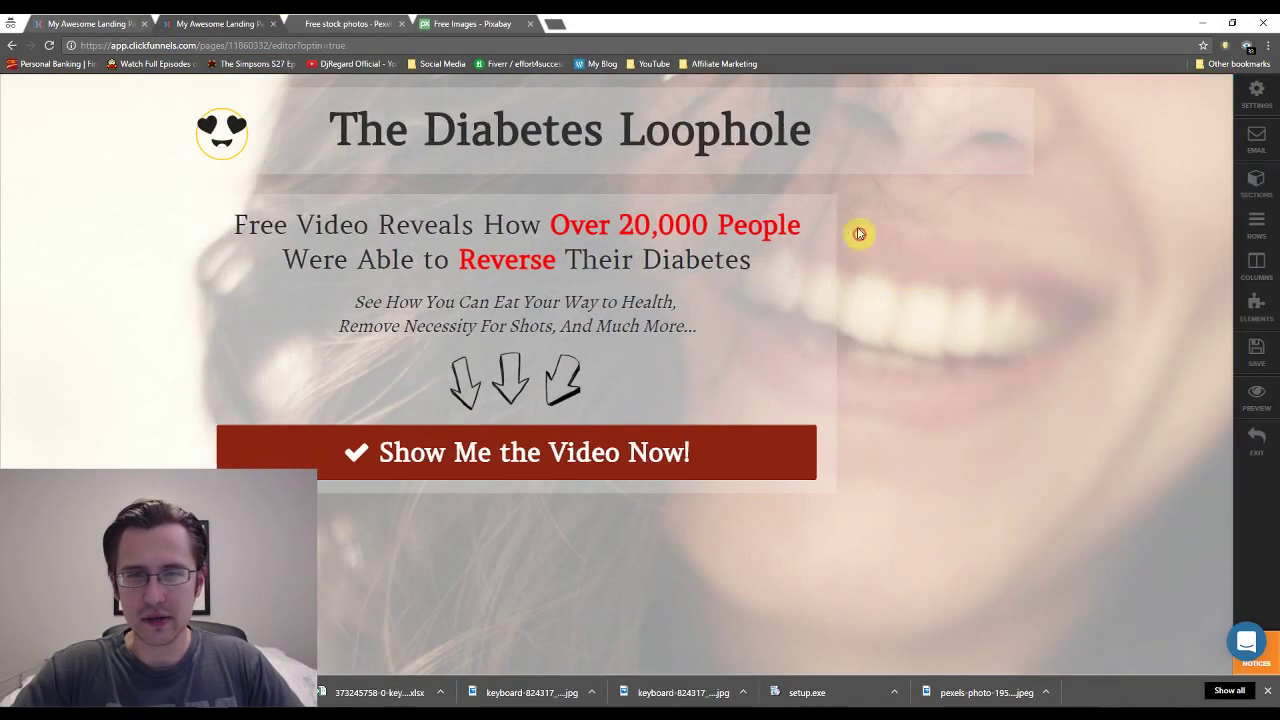
{"action": "left_click", "coordinate": [866, 200]}
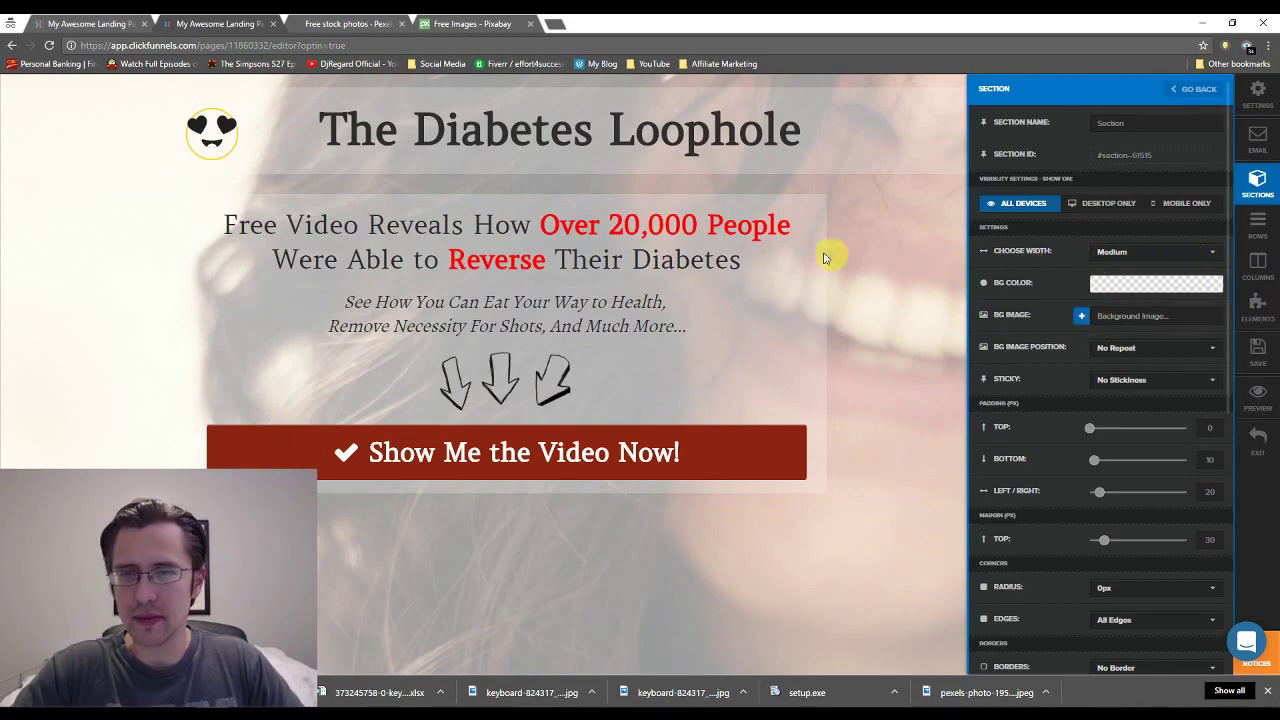
{"action": "key", "text": "Escape"}
{"action": "left_click", "coordinate": [100, 23]}
Change the top section's width, ending with Full Page.
{"action": "mouse_move", "coordinate": [851, 229]}
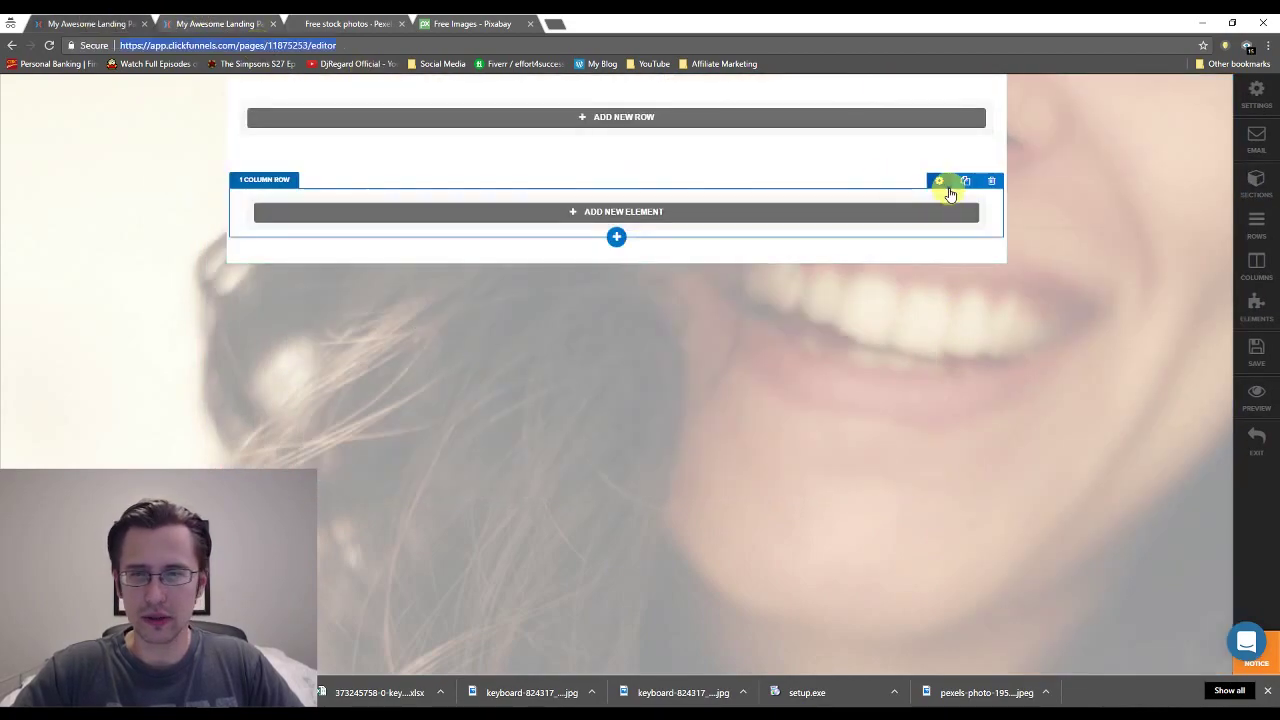
{"action": "left_click", "coordinate": [943, 177]}
{"action": "left_click", "coordinate": [1130, 254]}
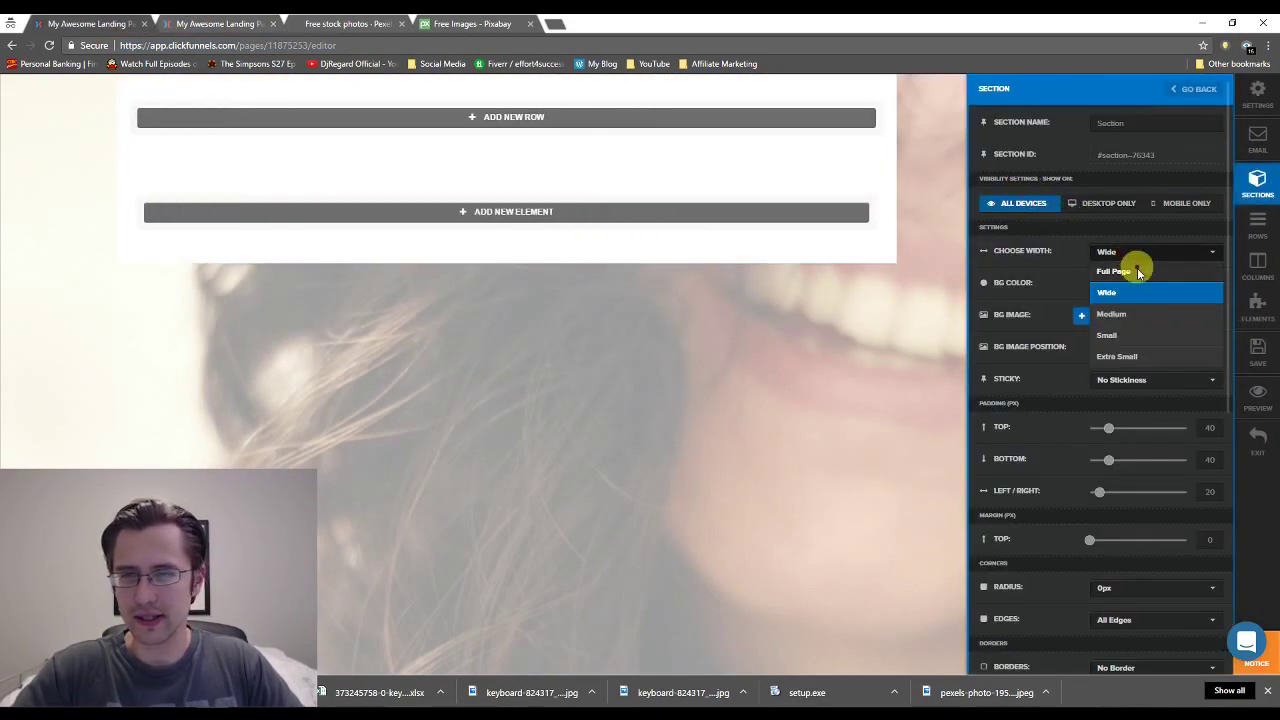
{"action": "left_click", "coordinate": [1111, 314]}
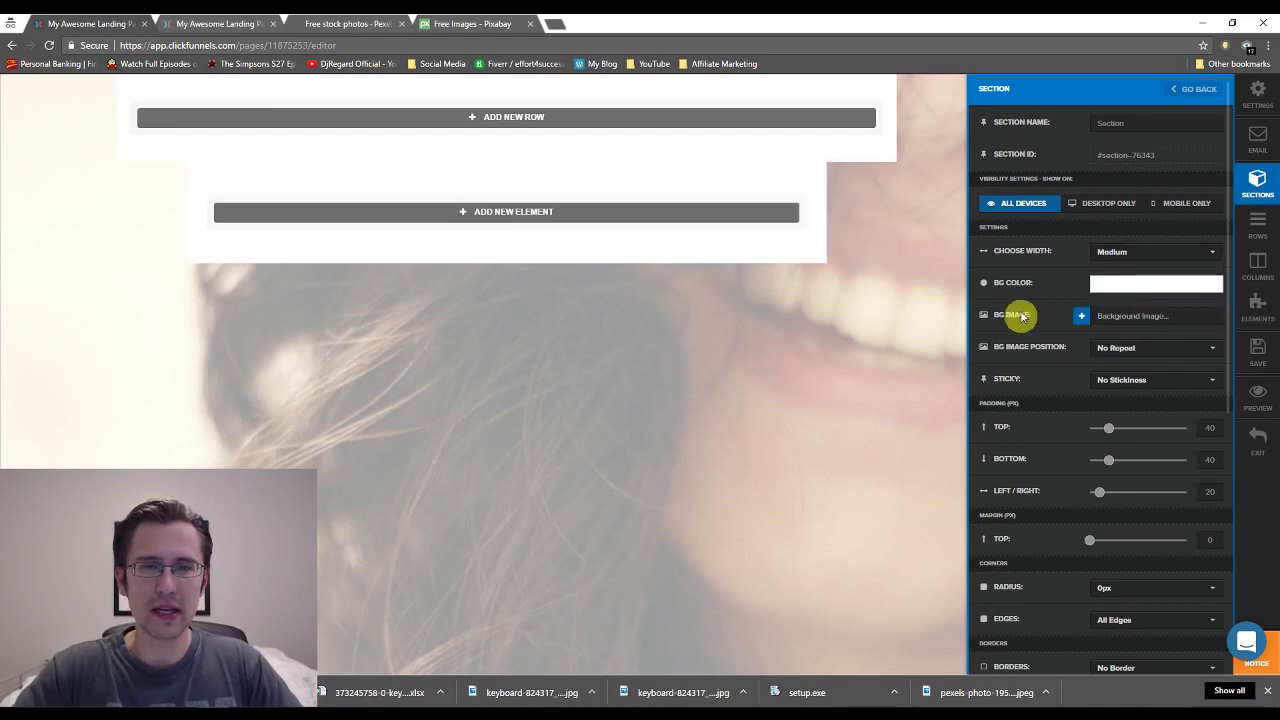
{"action": "key", "text": "Escape"}
{"action": "left_click", "coordinate": [940, 90]}
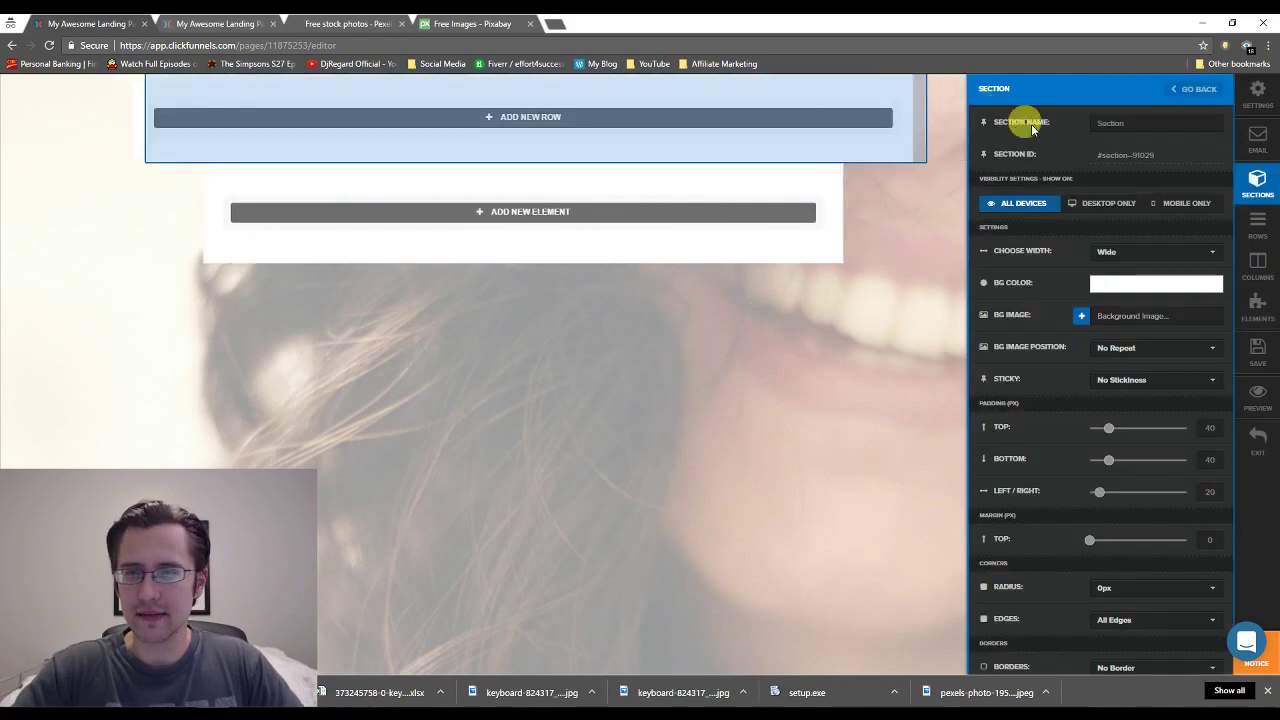
{"action": "left_click", "coordinate": [1120, 254]}
{"action": "left_click", "coordinate": [1118, 267]}
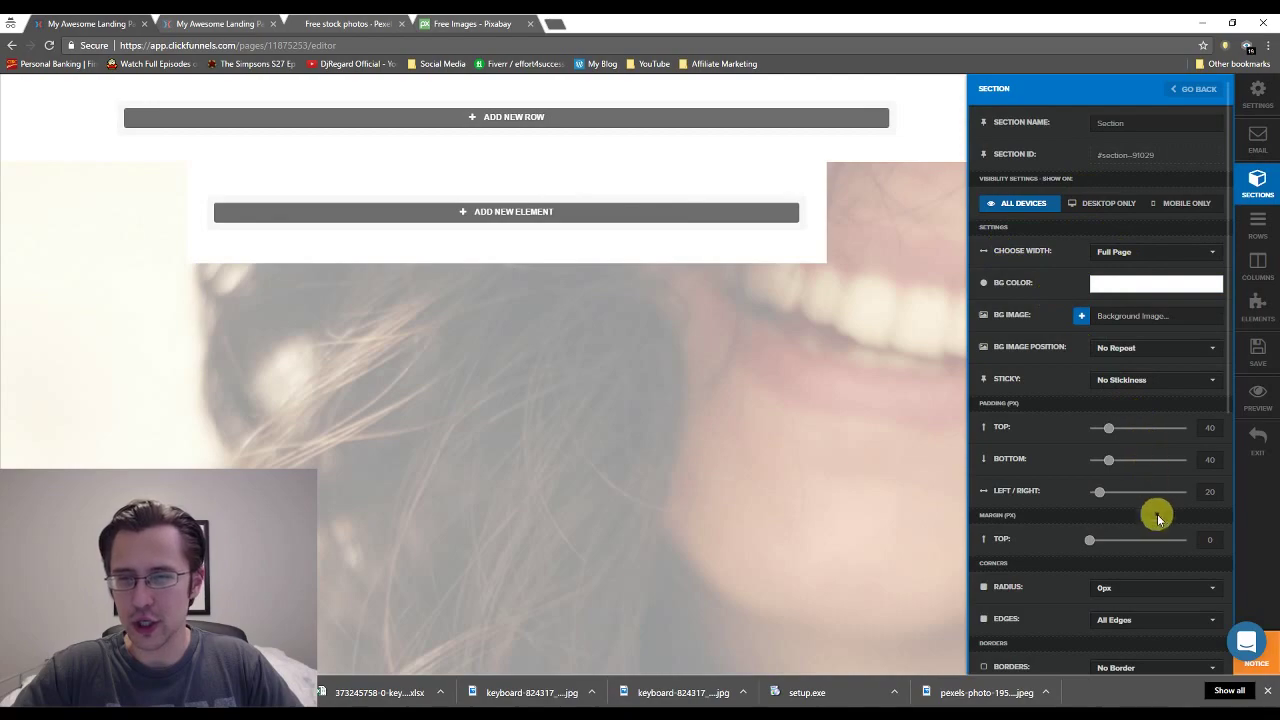
{"action": "left_click", "coordinate": [1210, 539]}
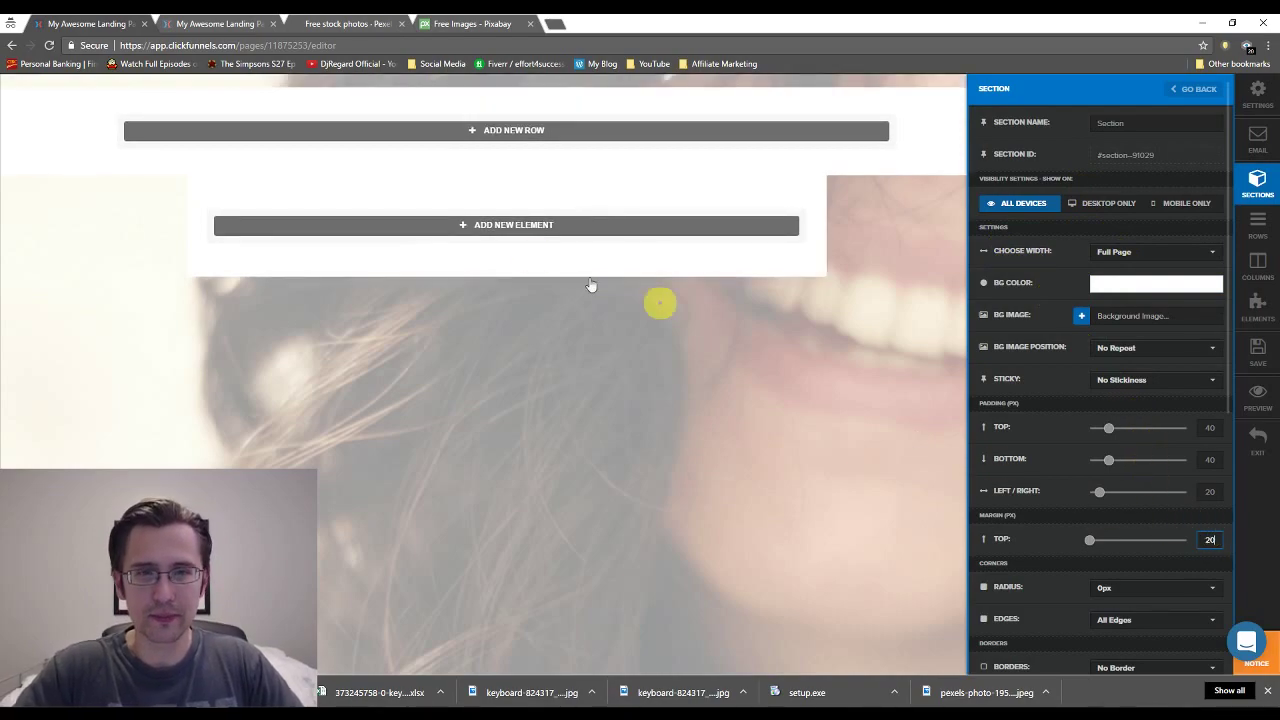
{"action": "key", "text": "Escape"}
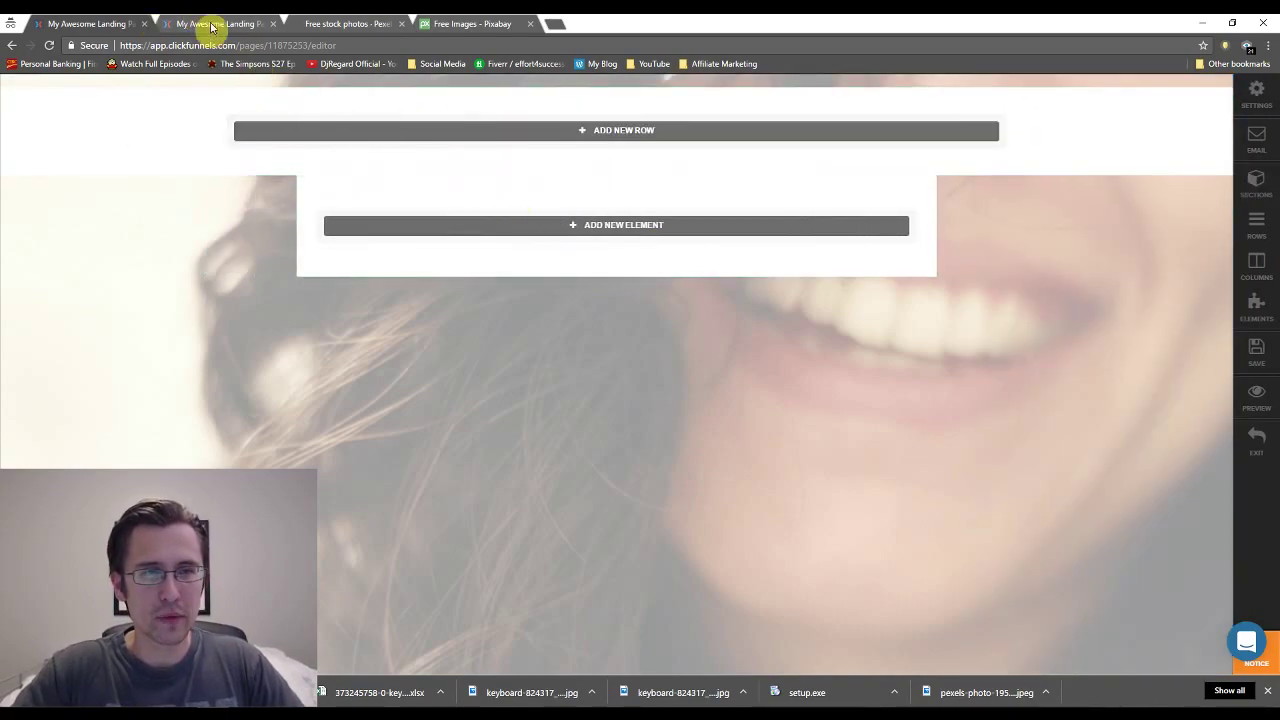
Give the lower section a 30 px top margin, checking it against the opt-in page.
{"action": "left_click", "coordinate": [204, 22]}
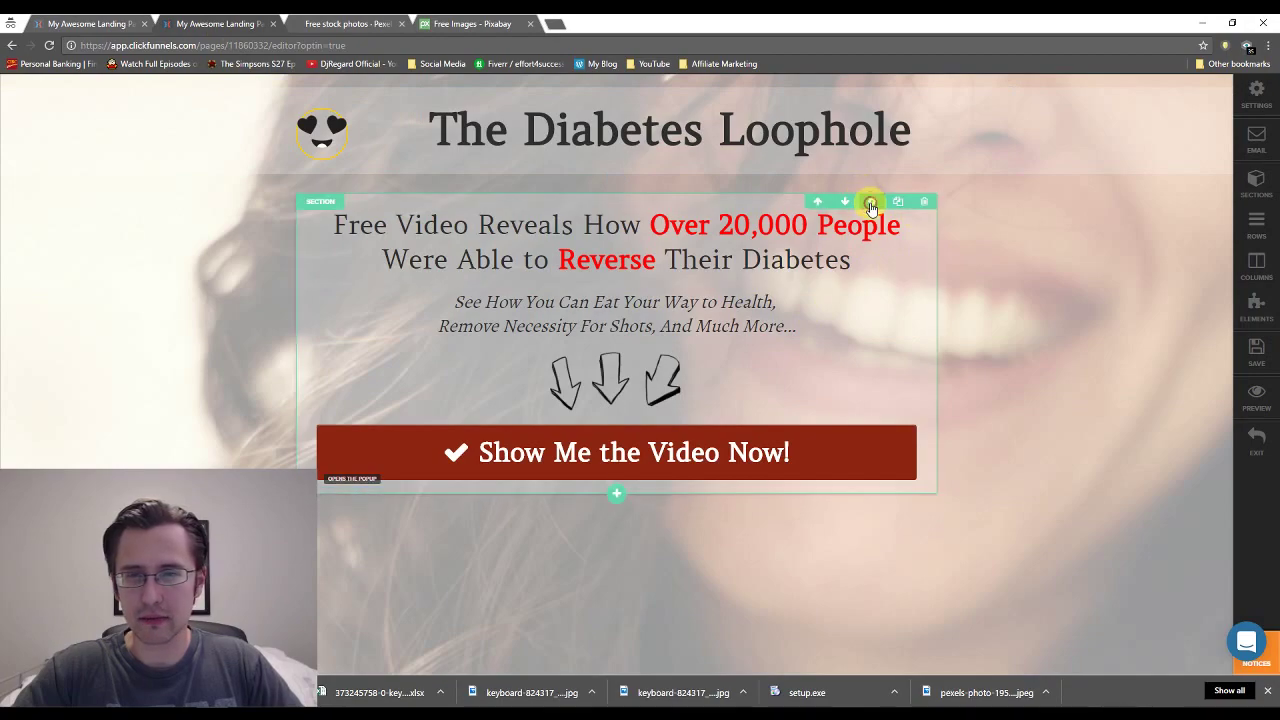
{"action": "left_click", "coordinate": [871, 204]}
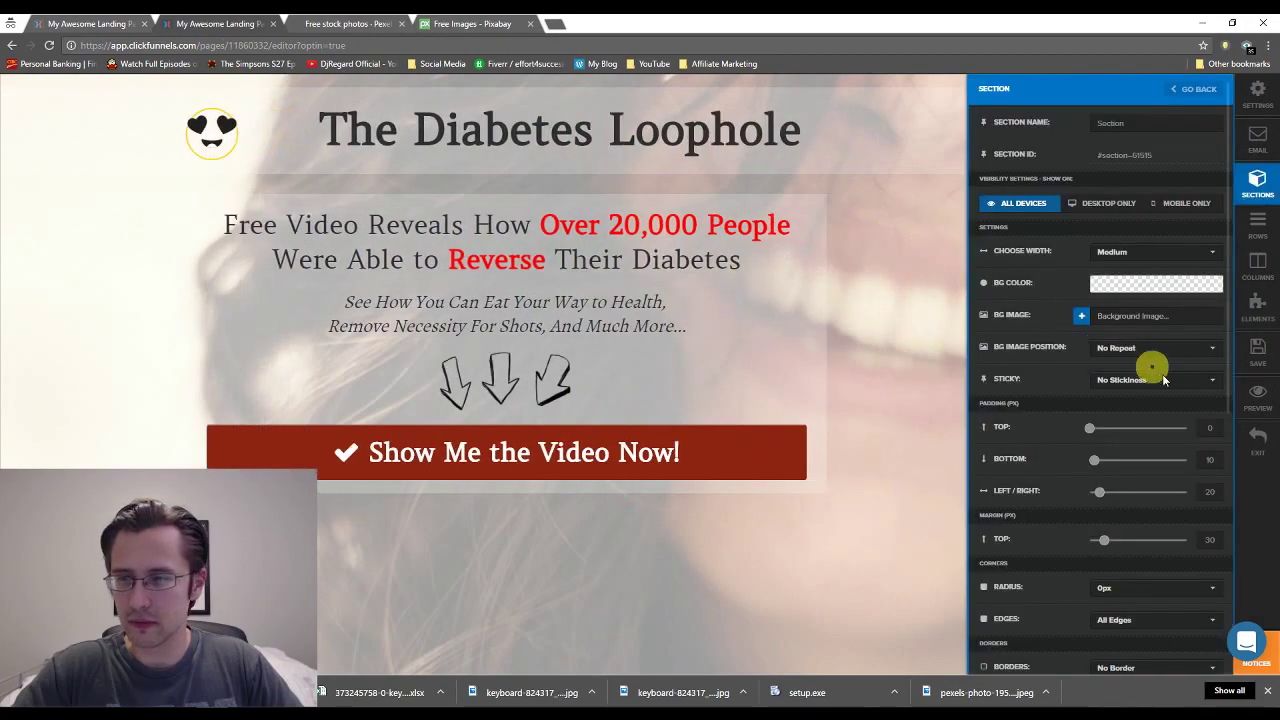
{"action": "left_click", "coordinate": [82, 20]}
{"action": "left_click", "coordinate": [871, 188]}
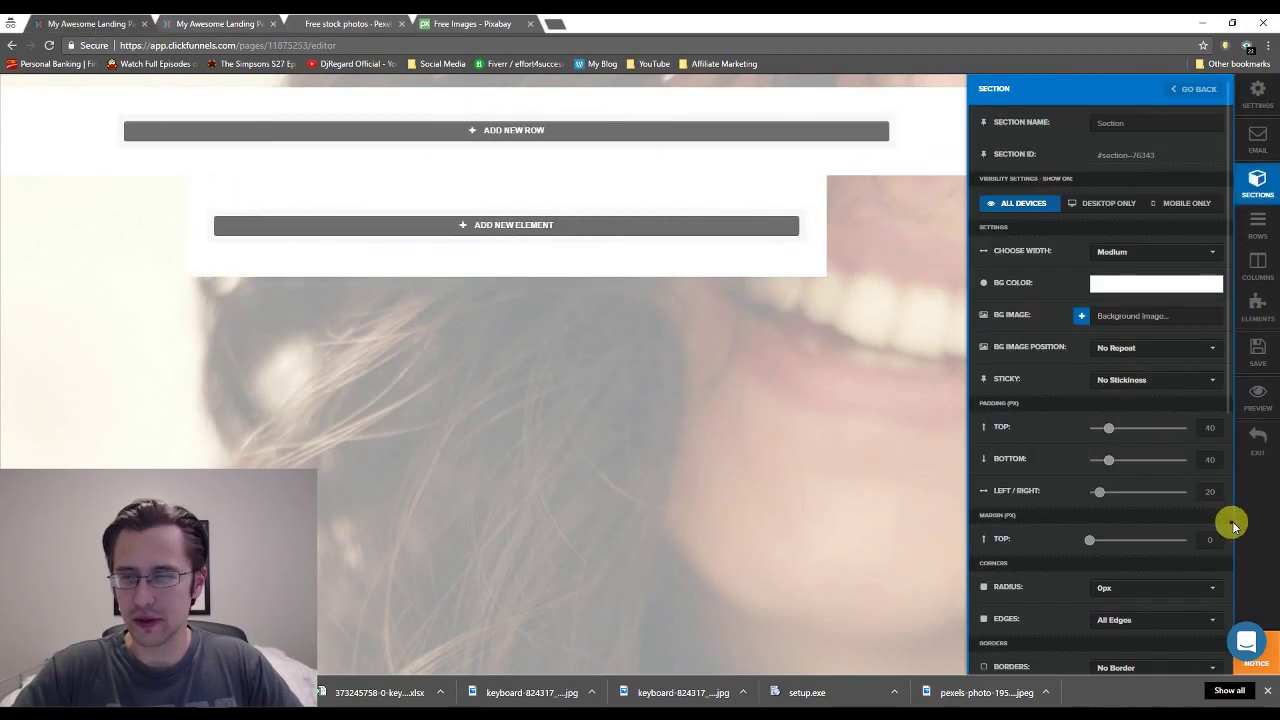
{"action": "left_click", "coordinate": [1208, 540]}
{"action": "type", "text": "3"}
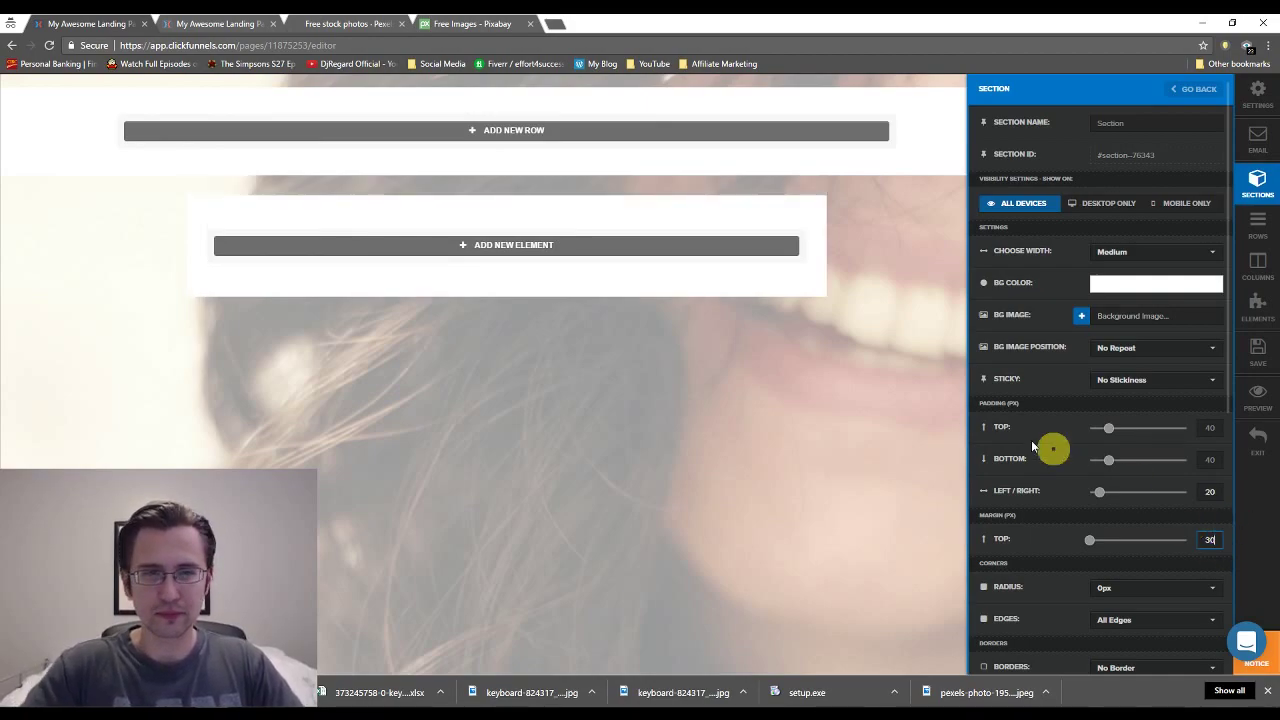
{"action": "left_click", "coordinate": [878, 268]}
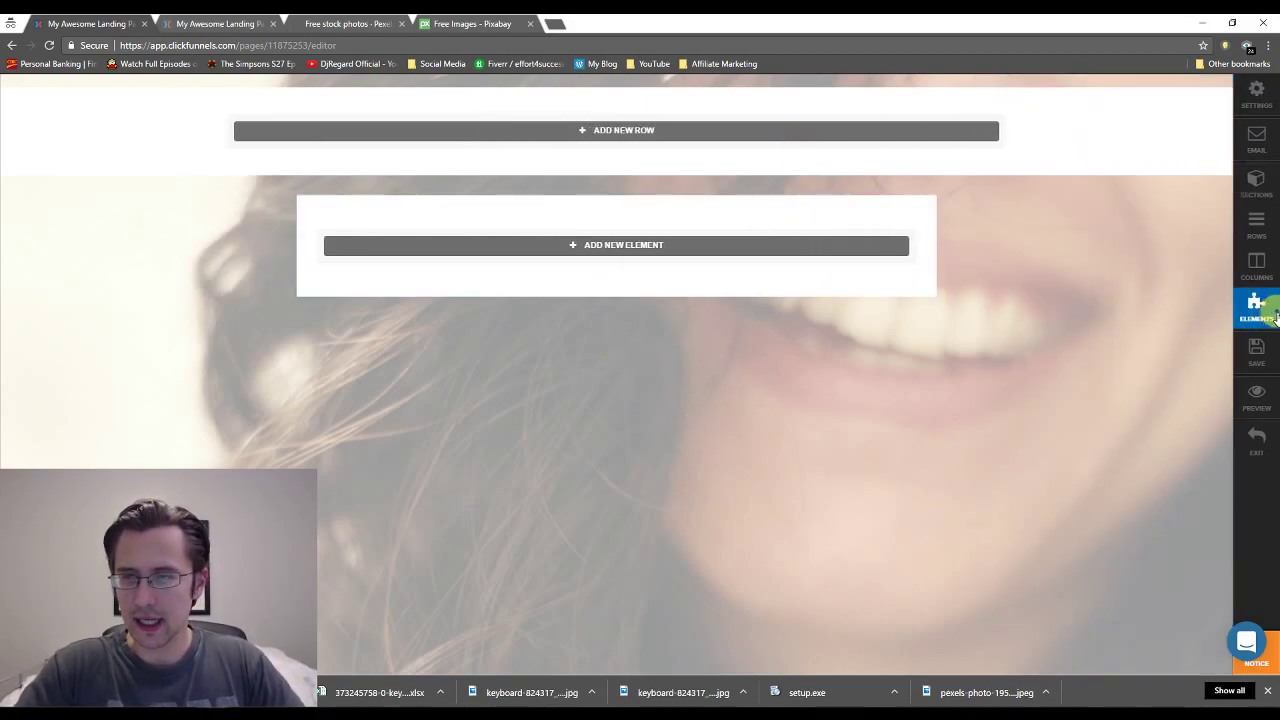
{"action": "left_click", "coordinate": [226, 20]}
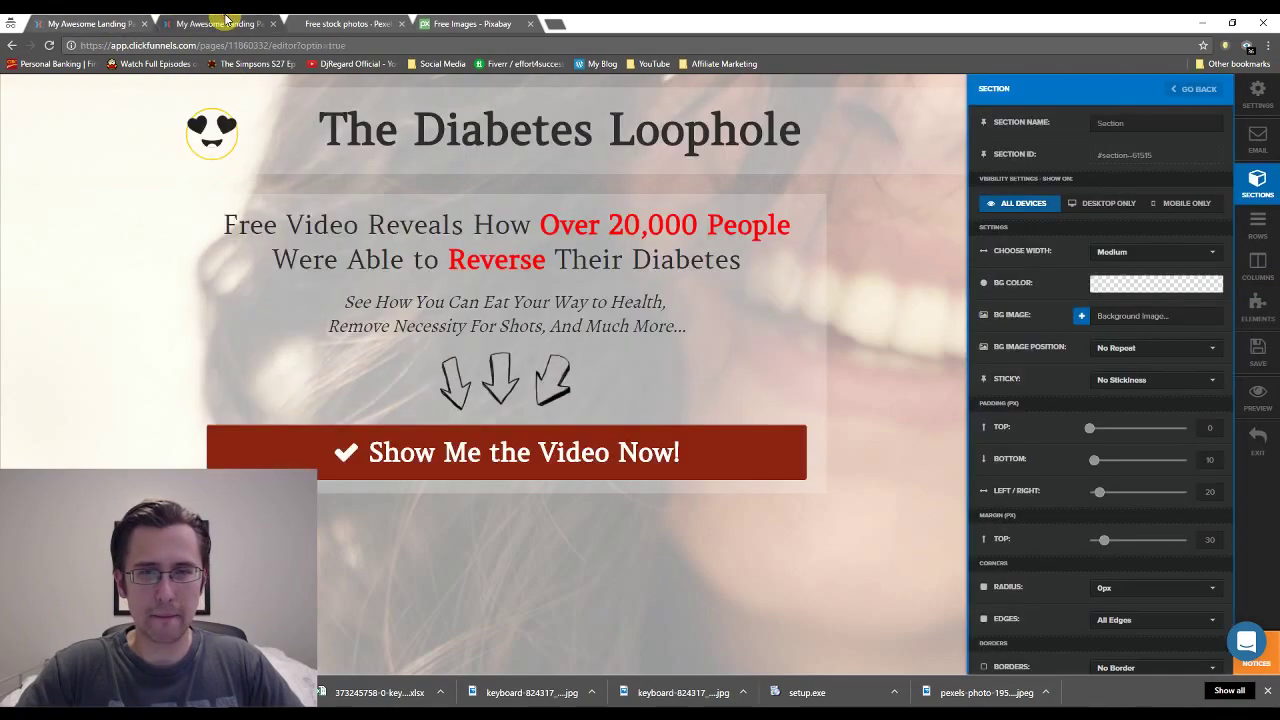
Add a two-column row to the top section, narrowing the left column and widening the right.
{"action": "left_click", "coordinate": [65, 18]}
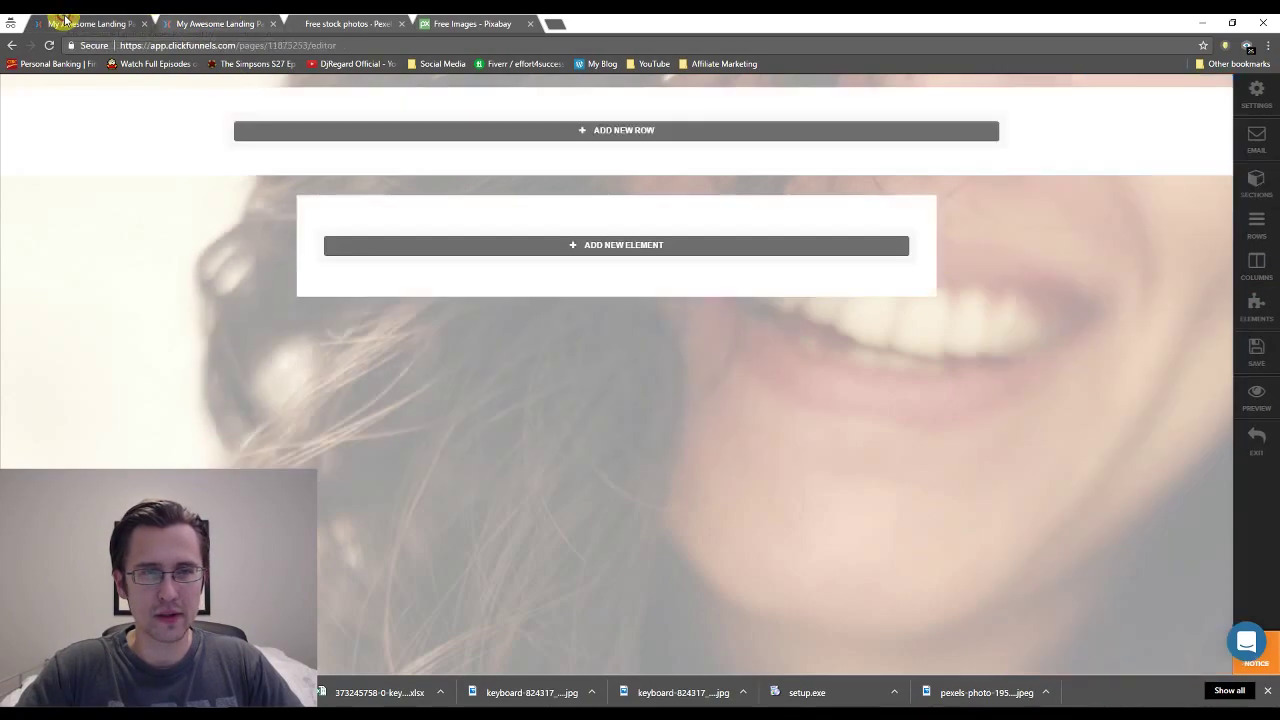
{"action": "left_click", "coordinate": [586, 134]}
{"action": "left_click", "coordinate": [588, 138]}
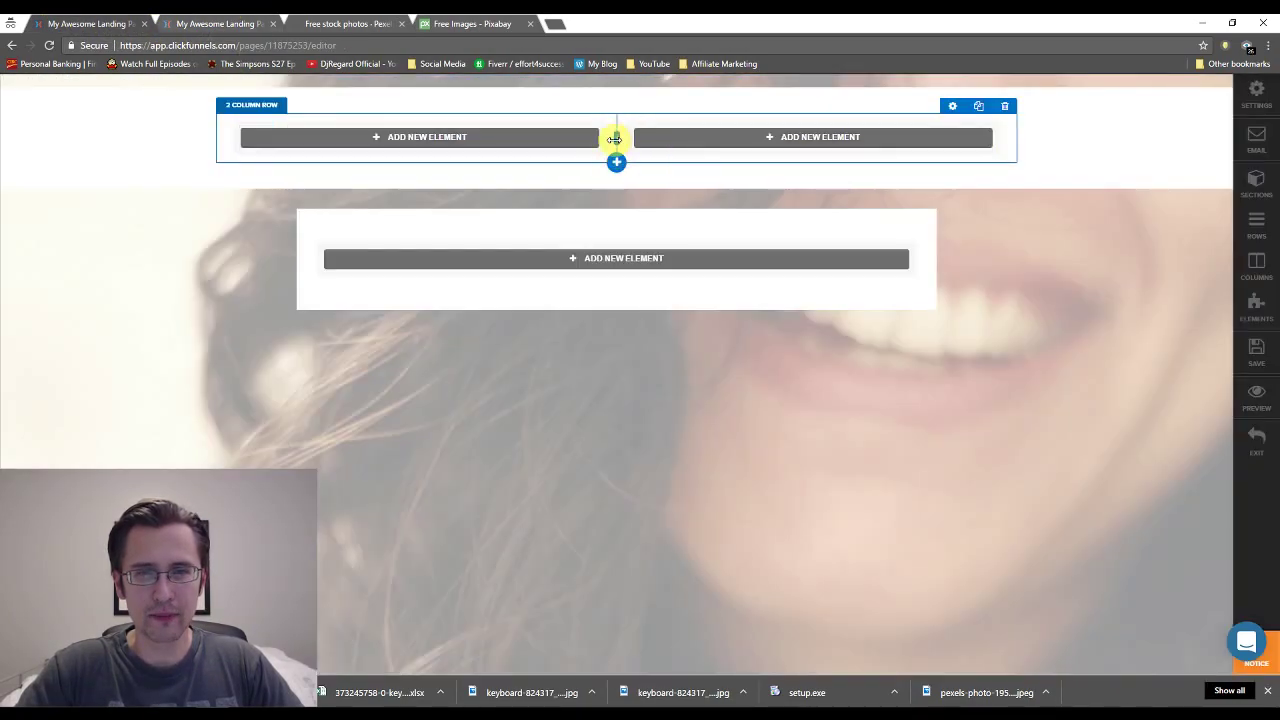
{"action": "left_click_drag", "start_coordinate": [615, 137], "coordinate": [428, 135]}
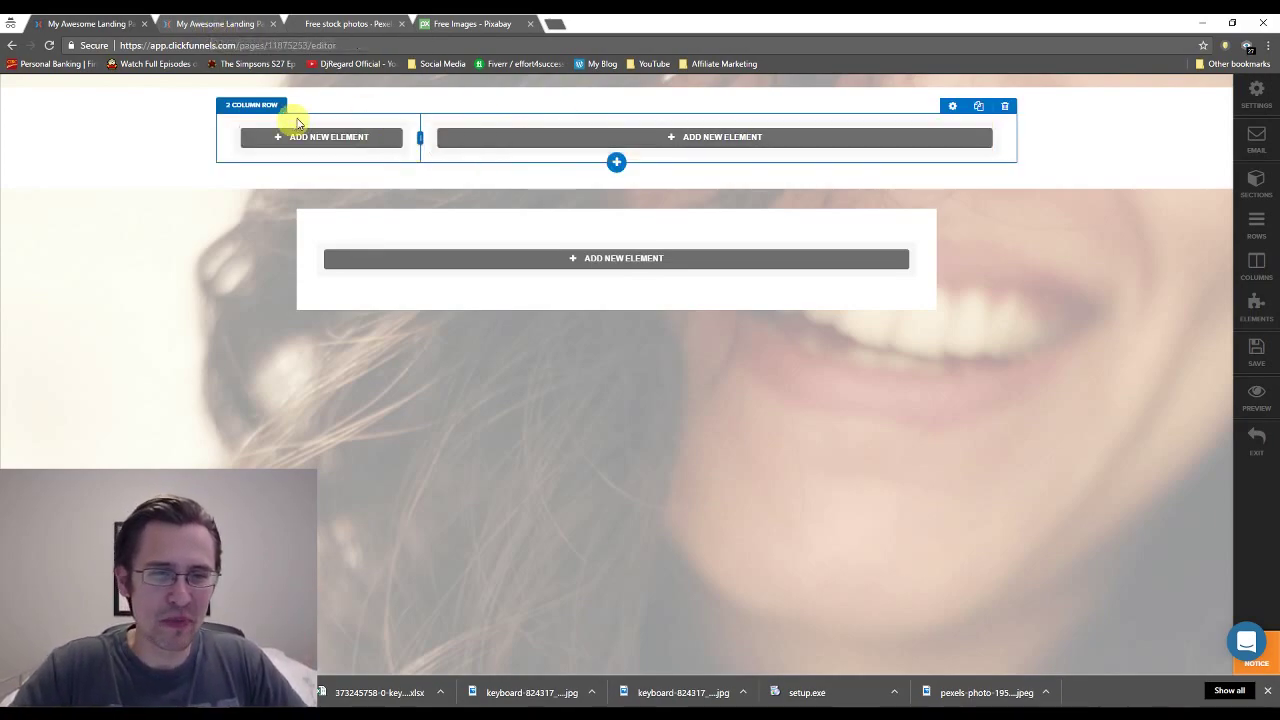
{"action": "left_click", "coordinate": [224, 20]}
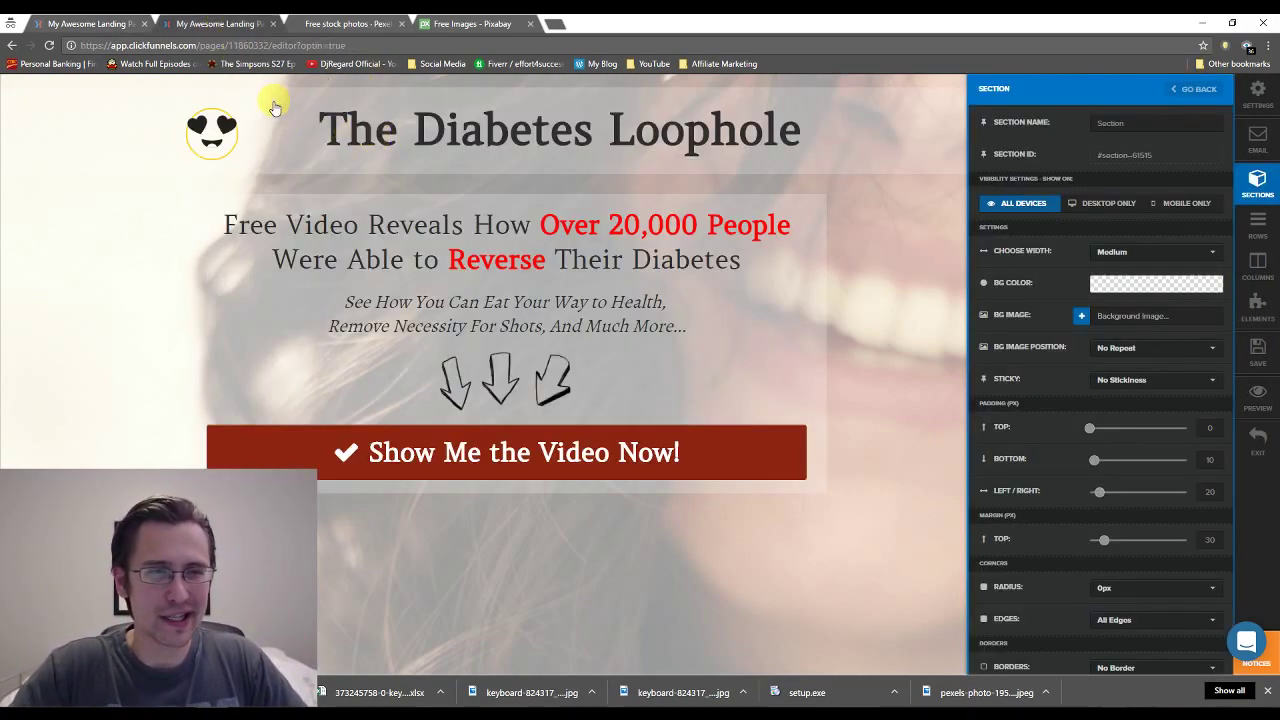
{"action": "left_click", "coordinate": [357, 120]}
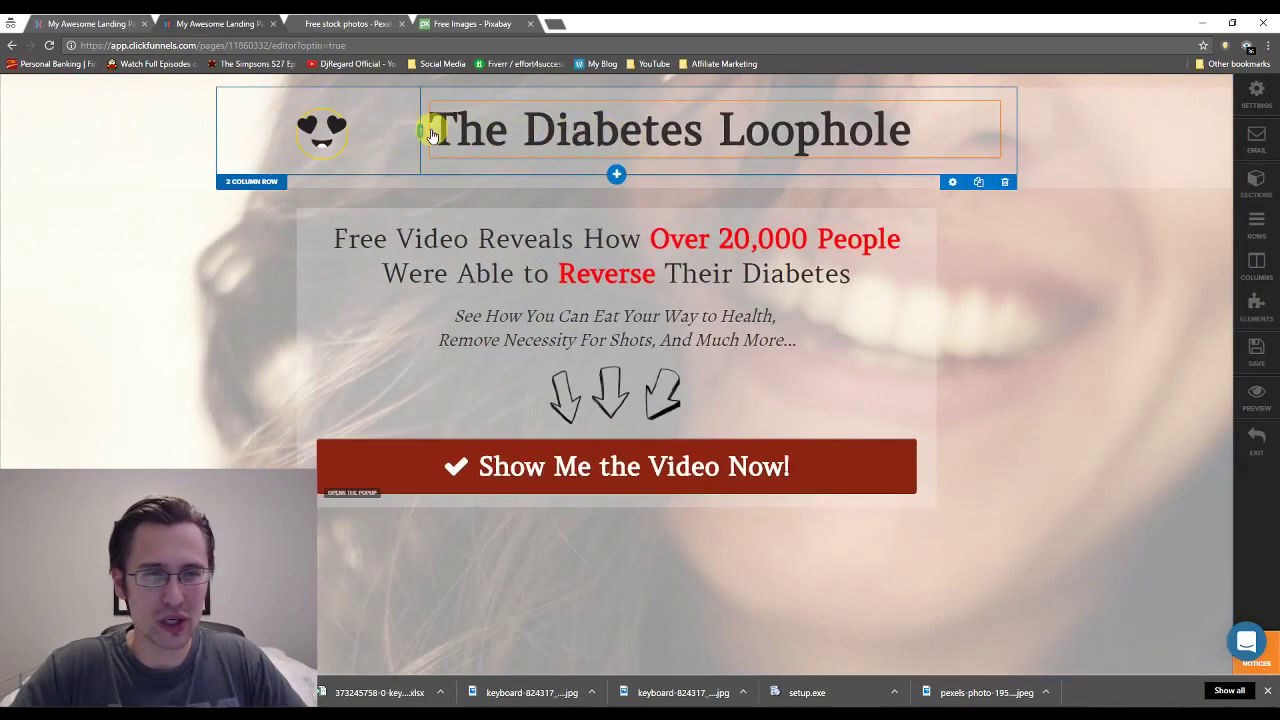
{"action": "left_click", "coordinate": [88, 23]}
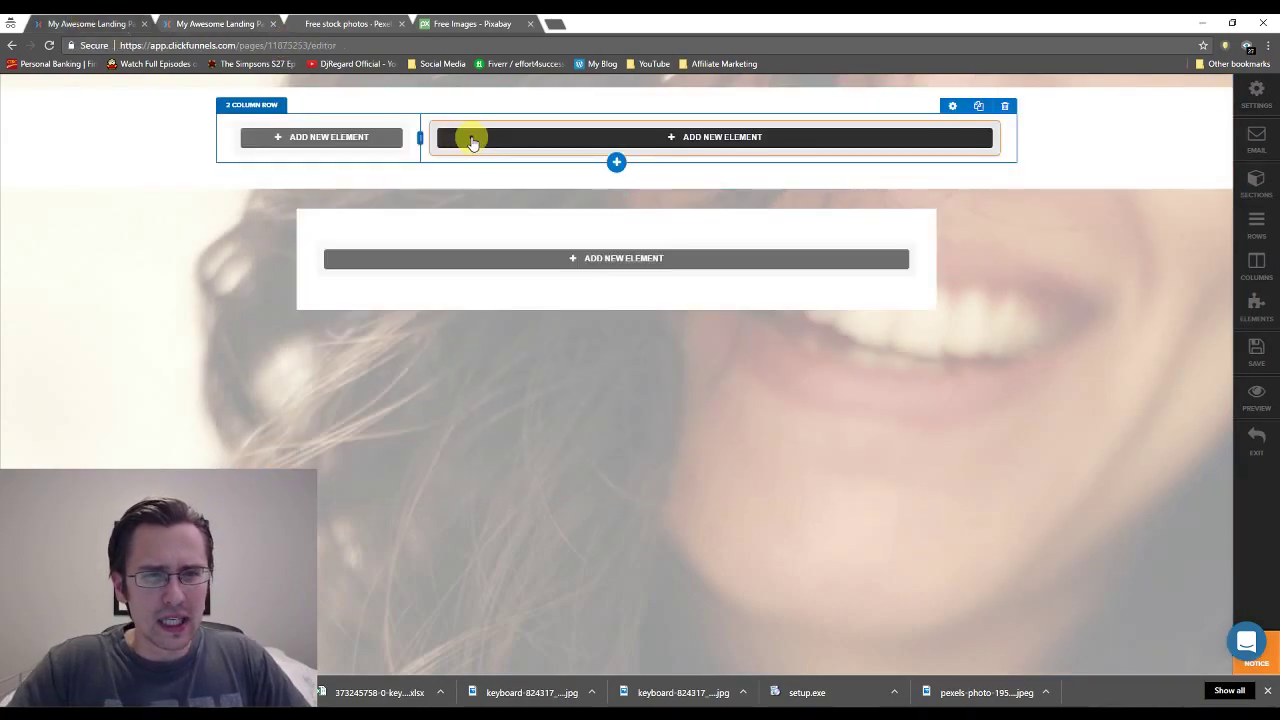
Insert the heart-eyes emoji from the saved images library into the left column.
{"action": "left_click", "coordinate": [380, 137]}
{"action": "left_click", "coordinate": [877, 157]}
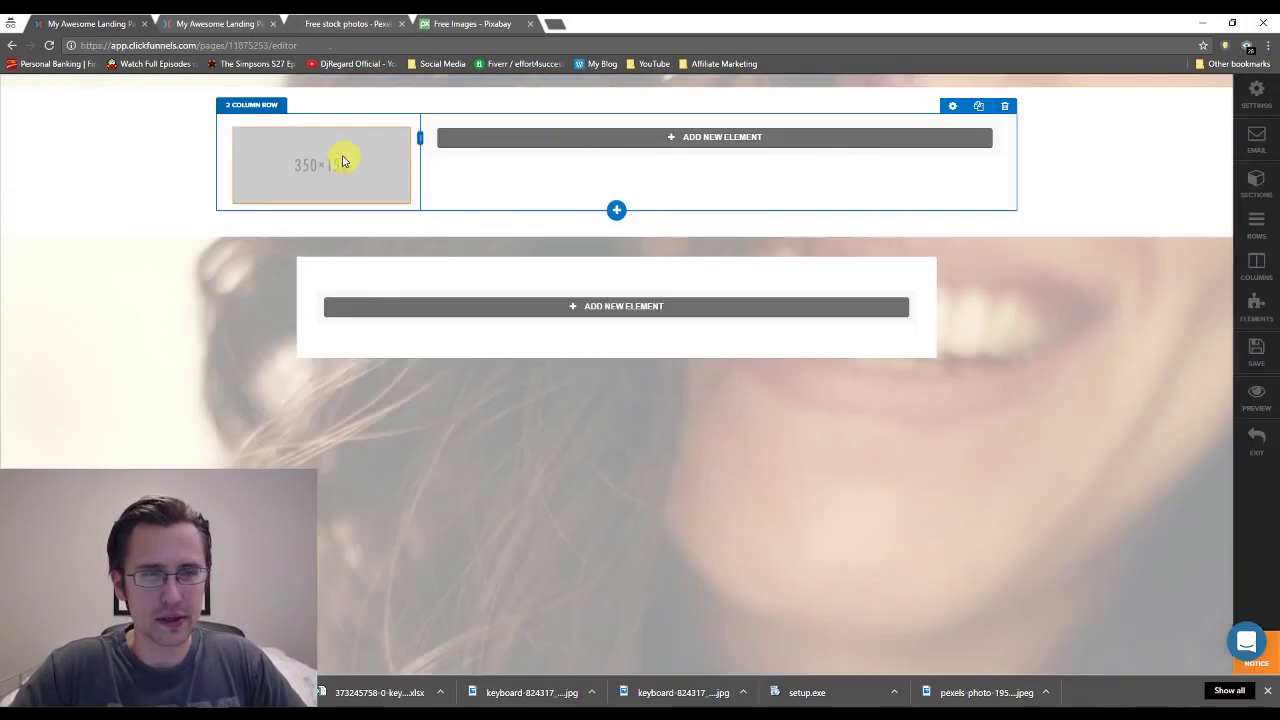
{"action": "left_click", "coordinate": [335, 157]}
{"action": "left_click", "coordinate": [1086, 286]}
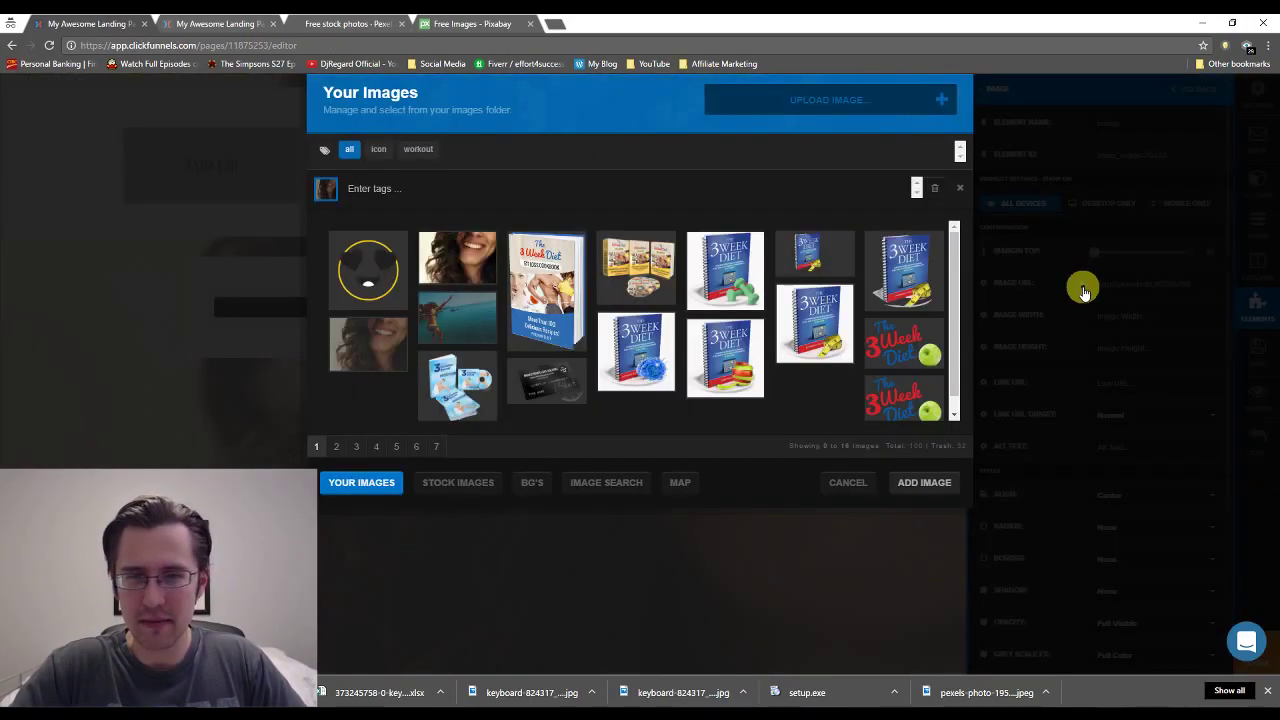
{"action": "left_click", "coordinate": [398, 344]}
{"action": "left_click", "coordinate": [381, 257]}
{"action": "left_click", "coordinate": [920, 482]}
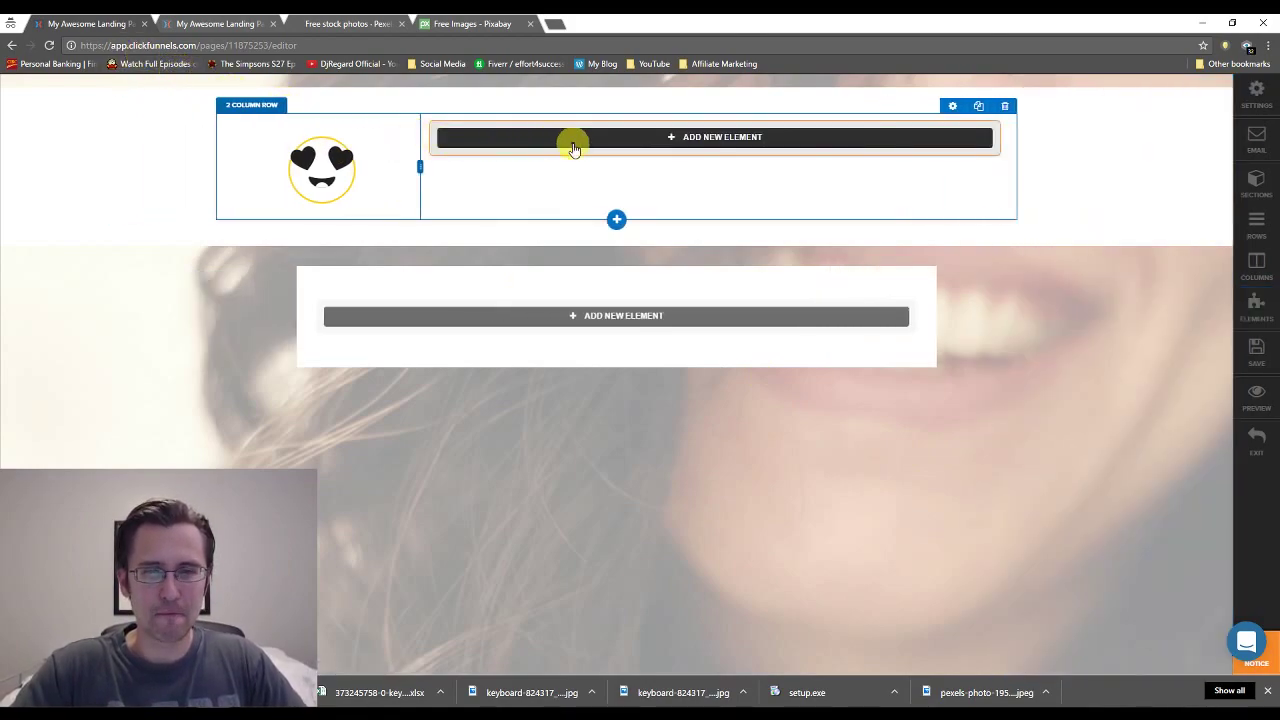
Add a headline reading 'The Diabetes Loophole' to the right column and select its text.
{"action": "left_click", "coordinate": [571, 142]}
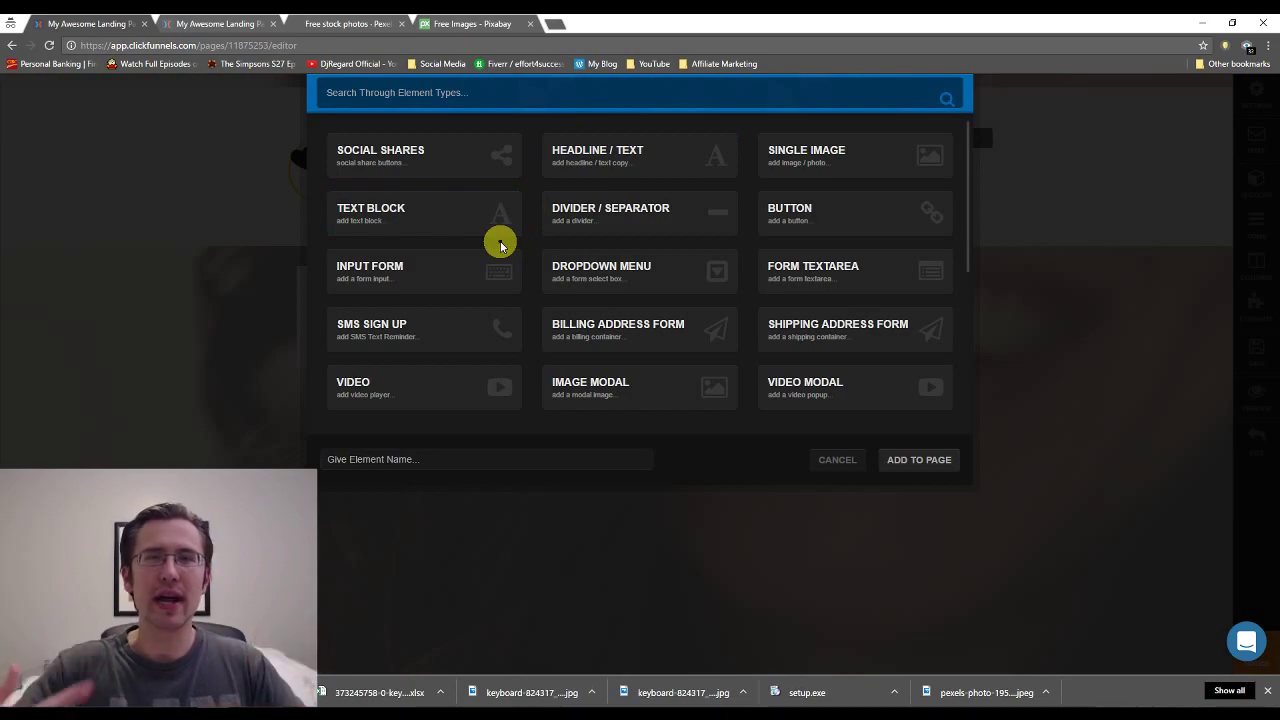
{"action": "left_click", "coordinate": [594, 160]}
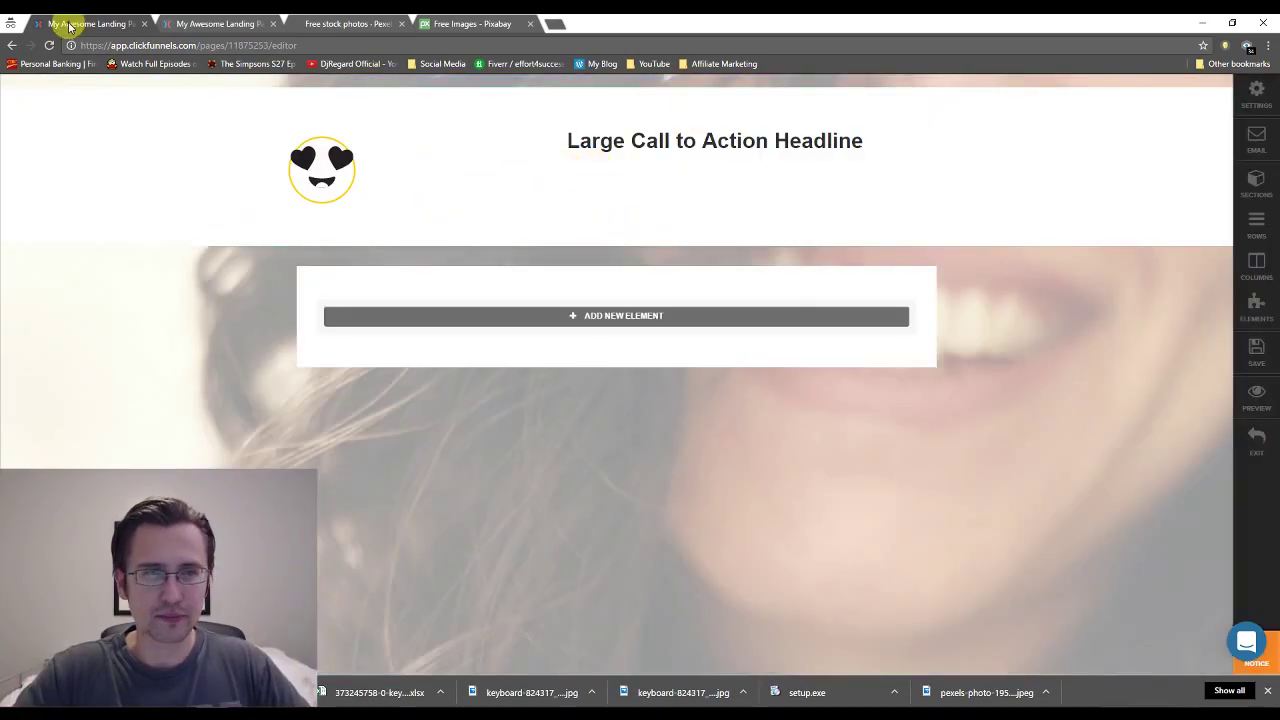
{"action": "left_click", "coordinate": [184, 21]}
{"action": "left_click", "coordinate": [66, 21]}
{"action": "triple_click", "coordinate": [655, 139]}
{"action": "type", "text": "The"}
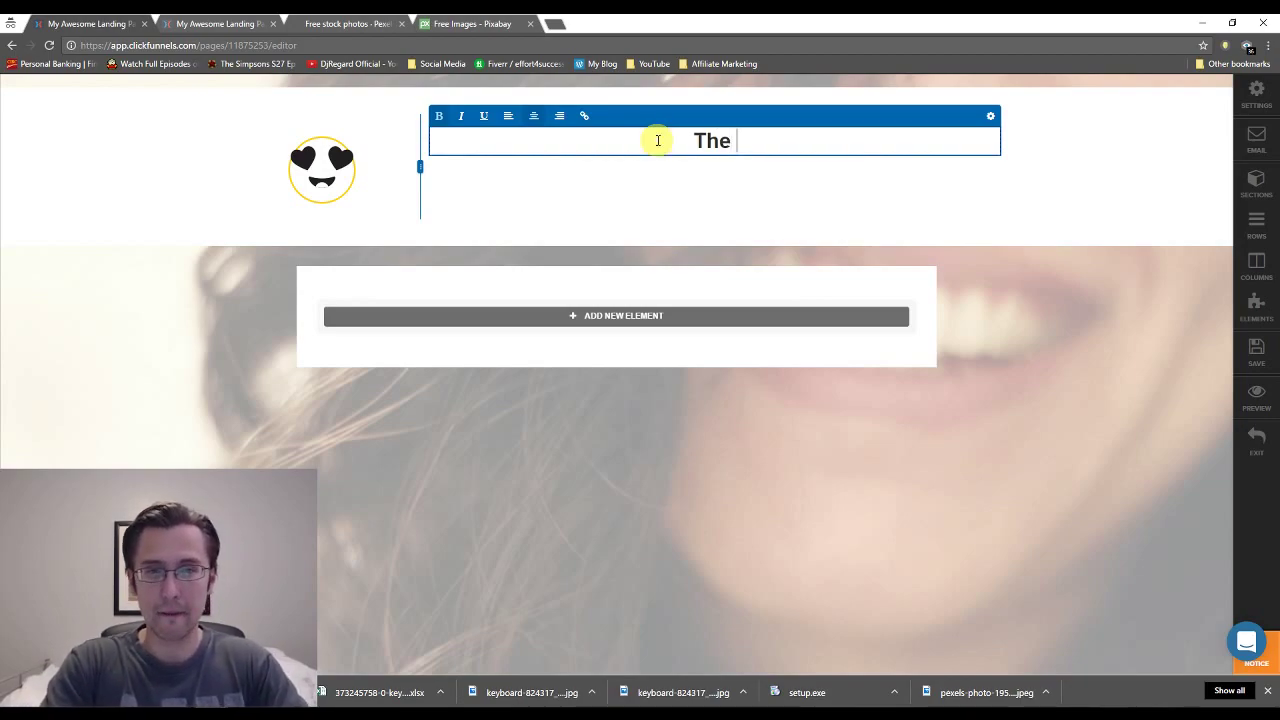
{"action": "type", "text": " Diabetes Loophole"}
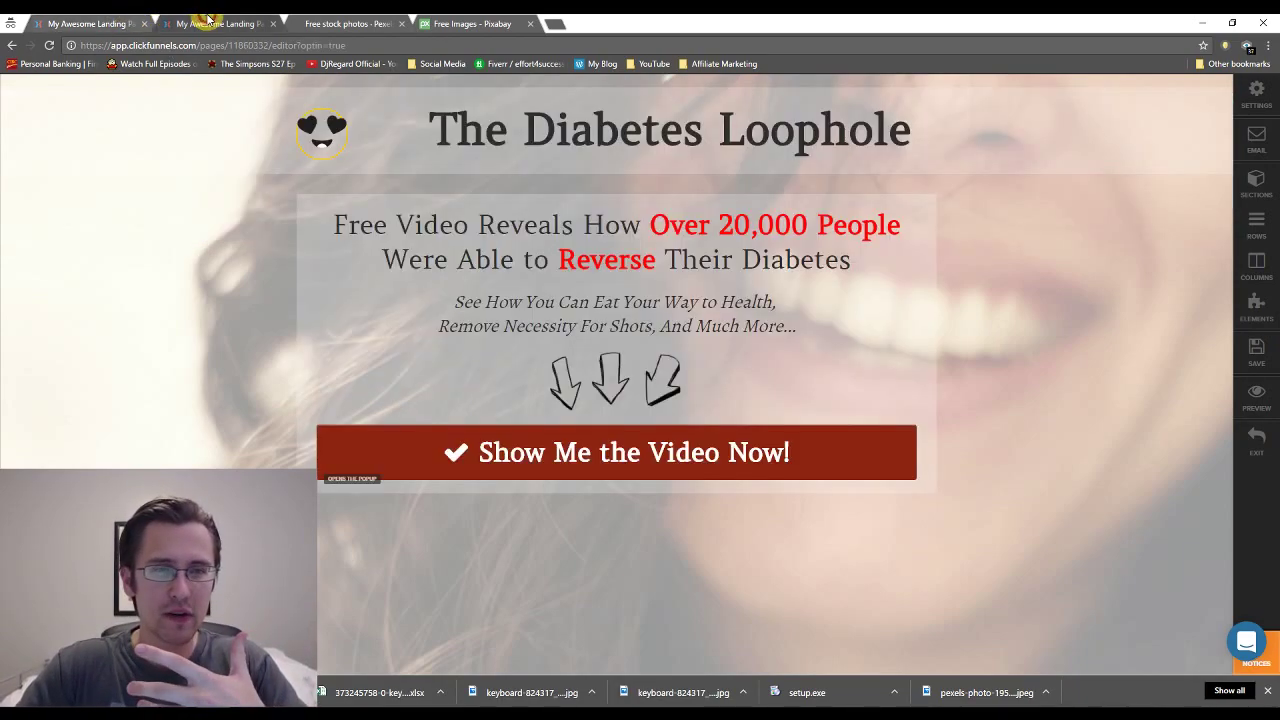
{"action": "left_click", "coordinate": [215, 23]}
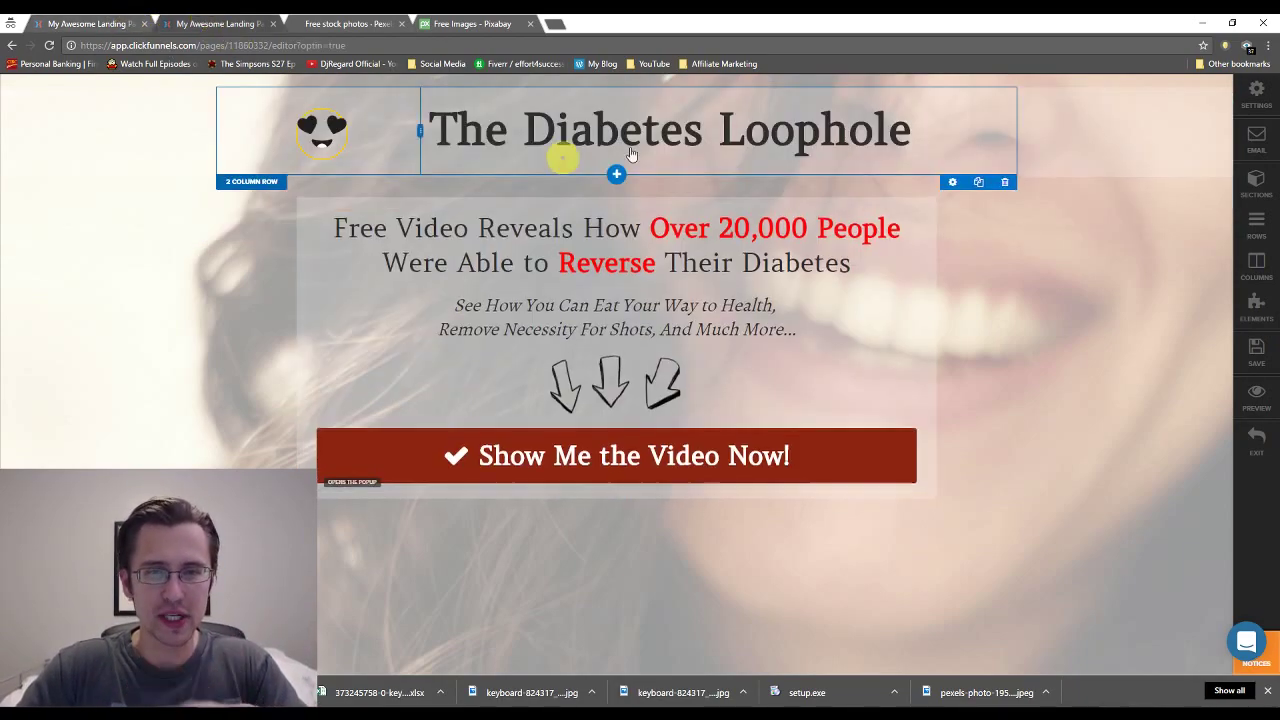
{"action": "key", "text": "ctrl+shift+Tab"}
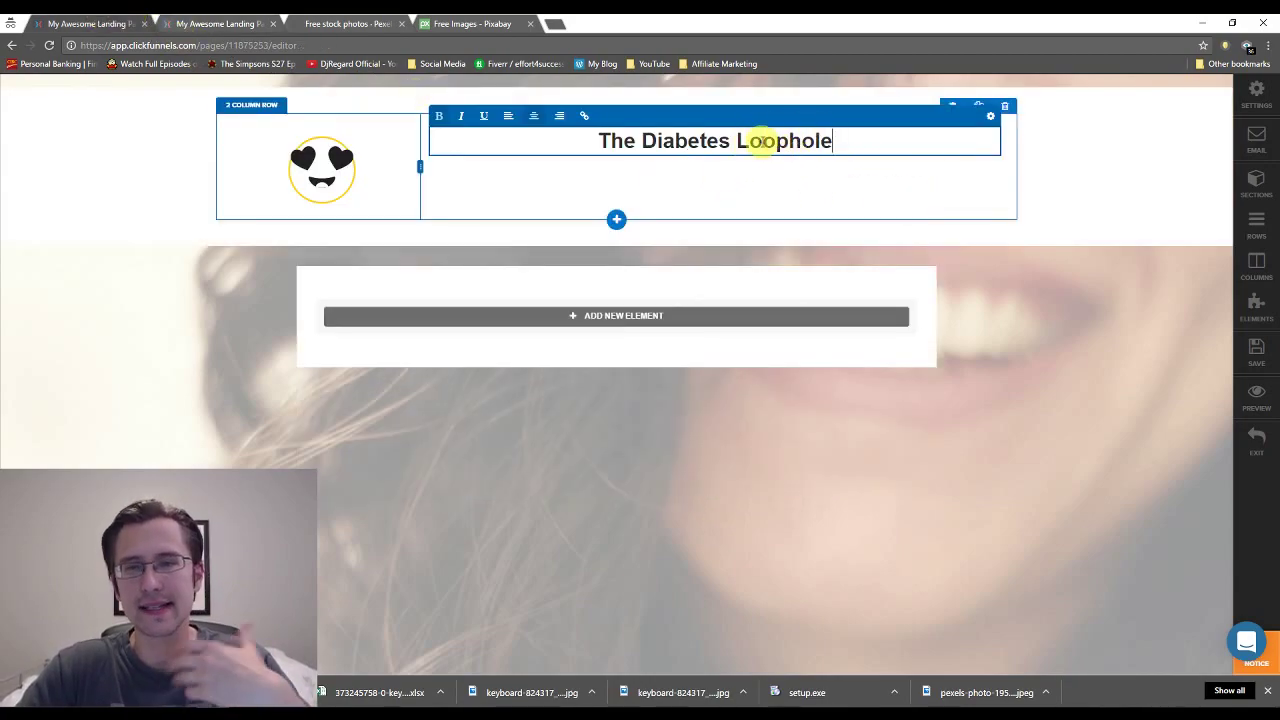
{"action": "triple_click", "coordinate": [762, 141]}
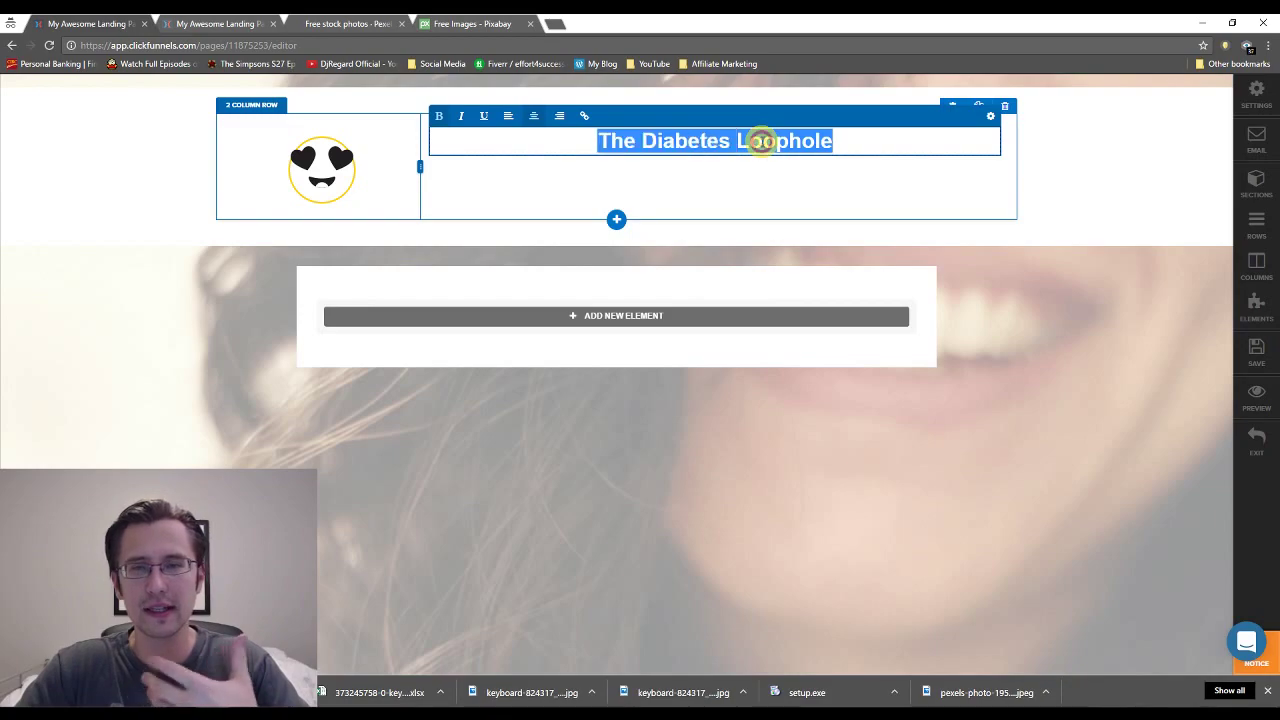
Set the headline's font to the Google font Amethysta.
{"action": "left_click", "coordinate": [990, 119]}
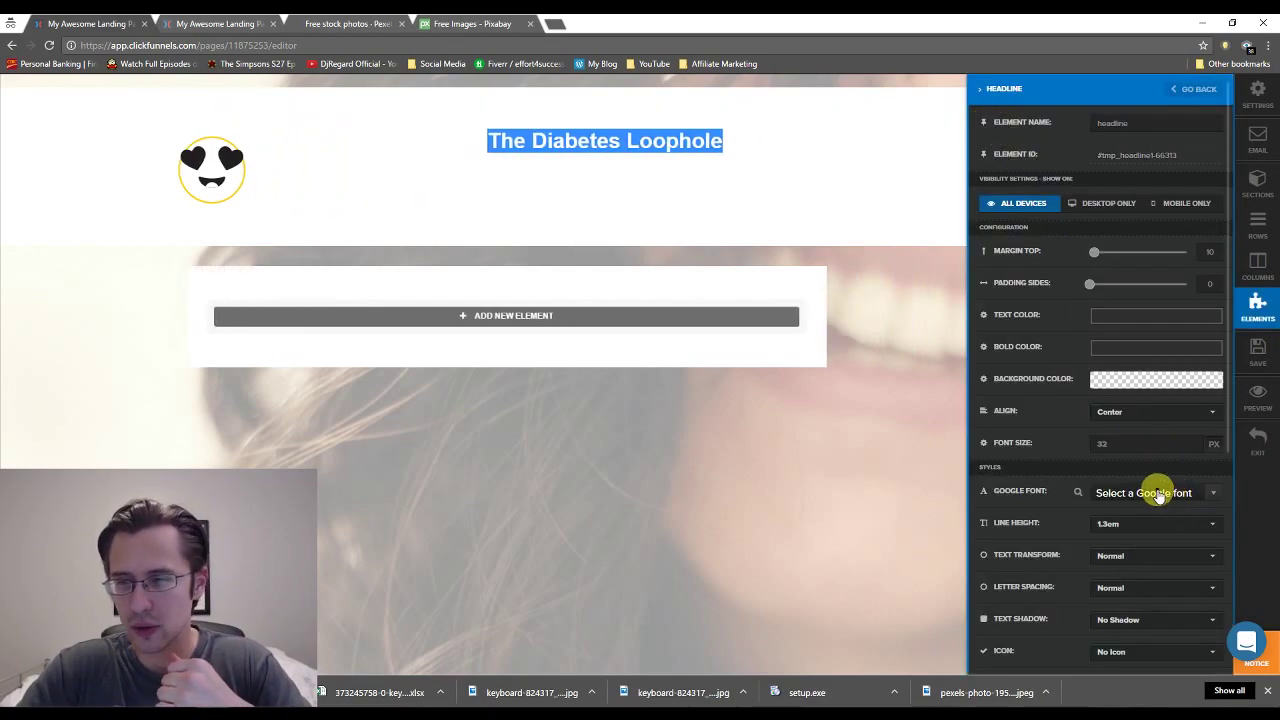
{"action": "left_click", "coordinate": [1158, 495]}
{"action": "left_click", "coordinate": [1216, 628]}
{"action": "left_click", "coordinate": [1216, 628]}
{"action": "left_click", "coordinate": [1216, 628]}
{"action": "left_click", "coordinate": [1216, 628]}
{"action": "left_click", "coordinate": [1216, 628]}
{"action": "left_click", "coordinate": [1216, 628]}
{"action": "left_click", "coordinate": [1216, 628]}
{"action": "left_click", "coordinate": [1216, 628]}
{"action": "left_click", "coordinate": [1216, 628]}
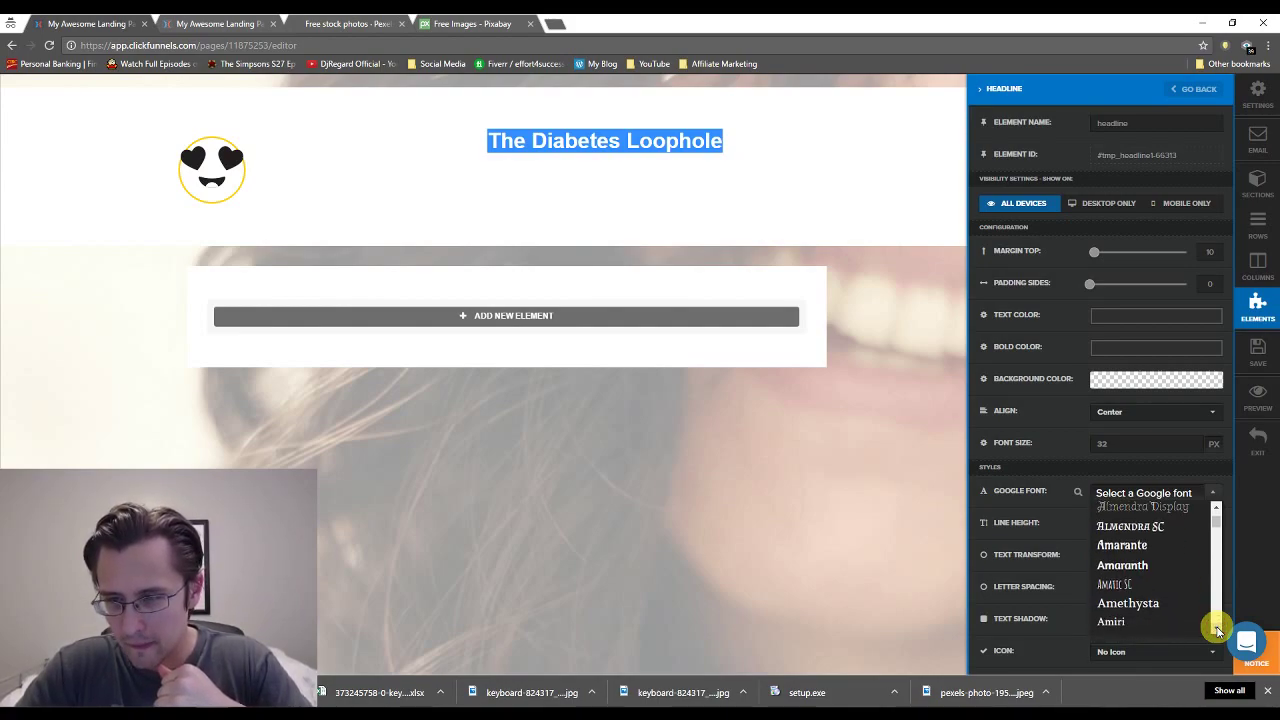
{"action": "left_click", "coordinate": [1163, 603]}
{"action": "left_click", "coordinate": [900, 486]}
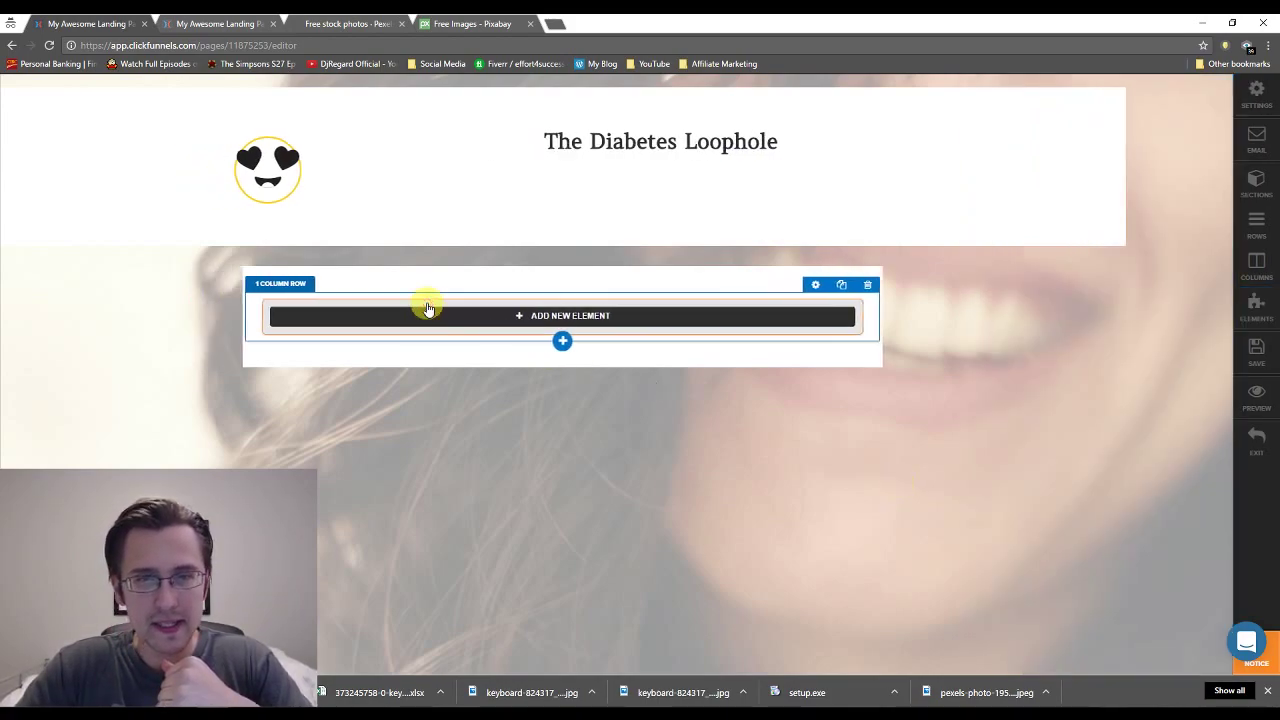
Match the opt-in headline by left-aligning it and setting font size 65.
{"action": "left_click", "coordinate": [225, 23]}
{"action": "left_click", "coordinate": [771, 134]}
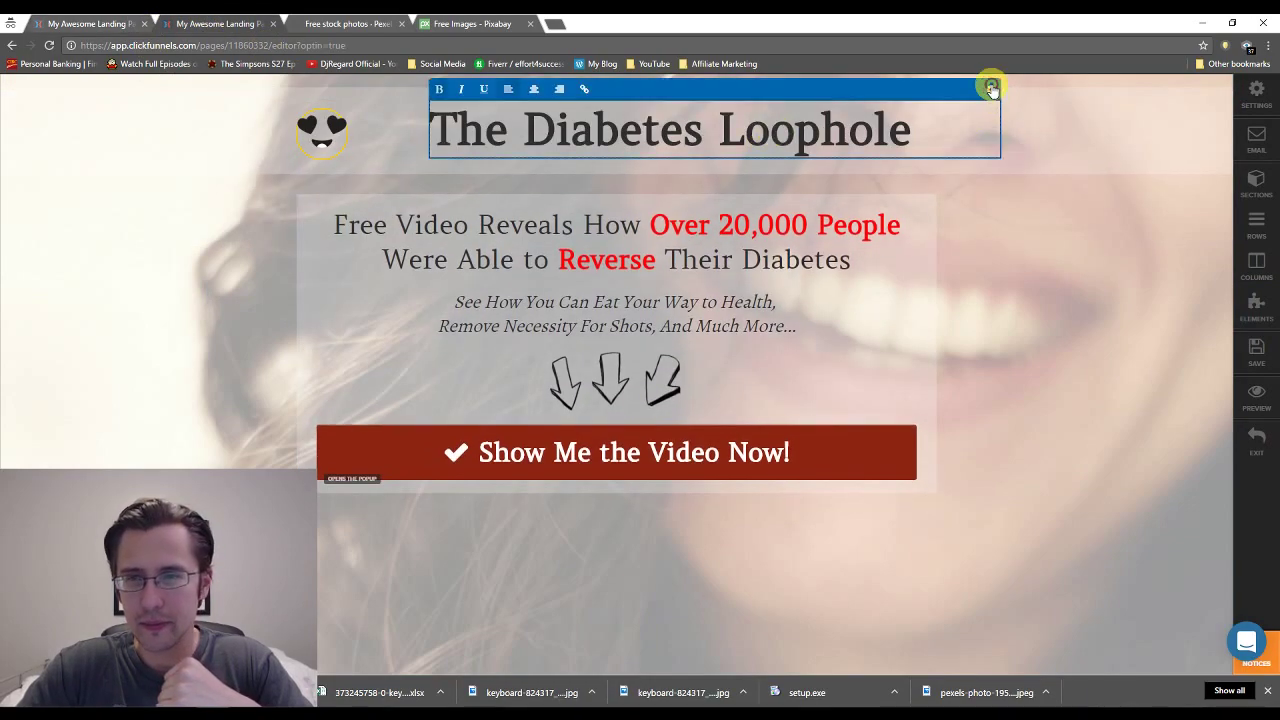
{"action": "left_click", "coordinate": [988, 90]}
{"action": "left_click", "coordinate": [657, 251]}
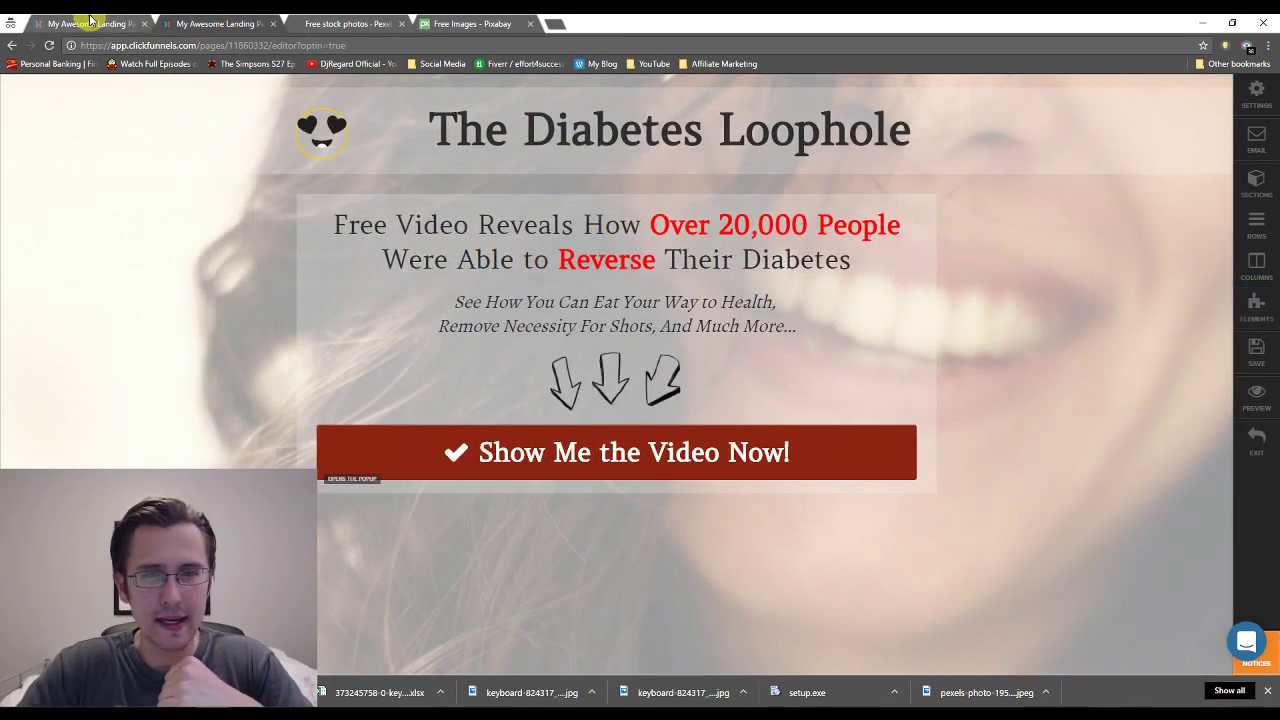
{"action": "left_click", "coordinate": [90, 22]}
{"action": "left_click", "coordinate": [737, 137]}
{"action": "left_click", "coordinate": [740, 137]}
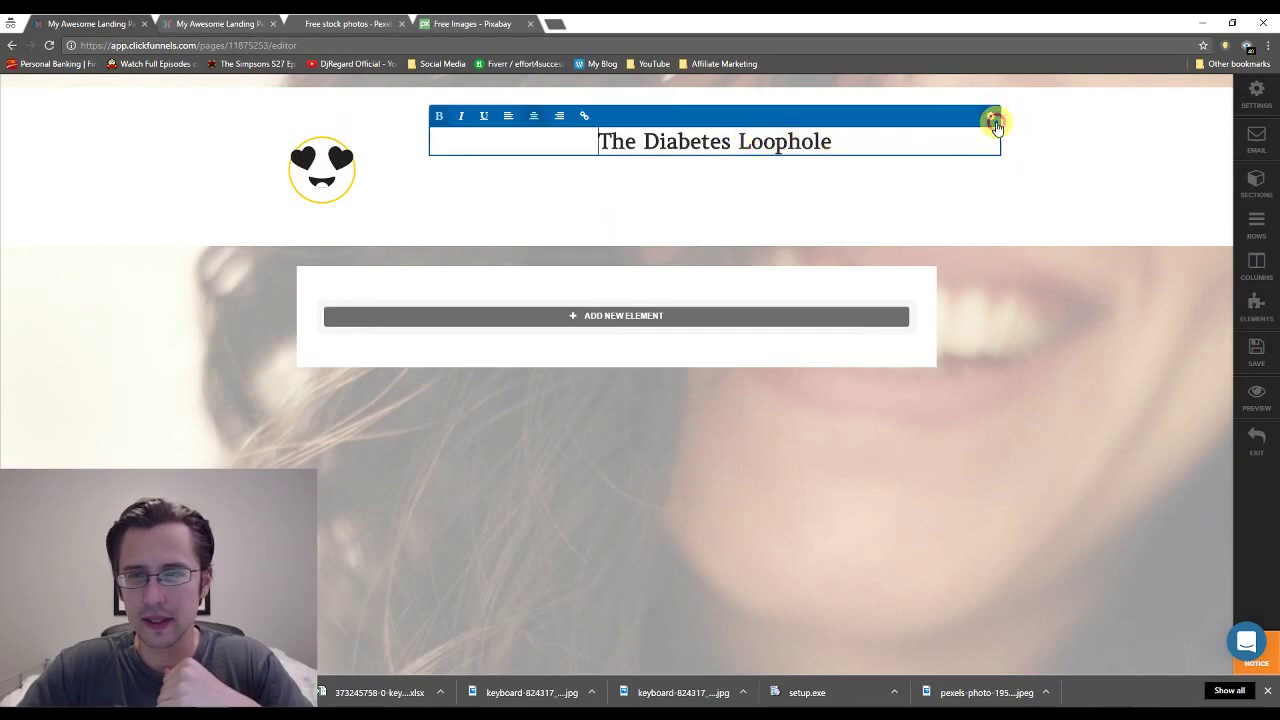
{"action": "left_click", "coordinate": [993, 120]}
{"action": "left_click", "coordinate": [1110, 422]}
{"action": "left_click", "coordinate": [1118, 448]}
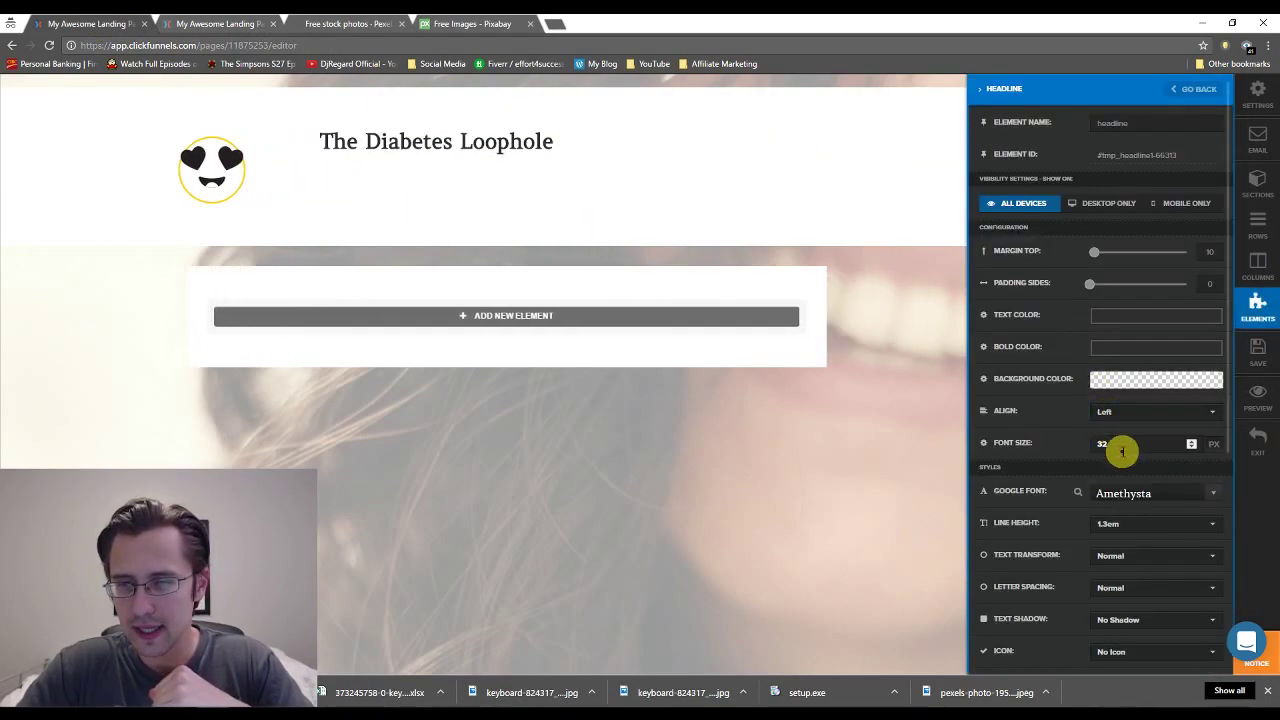
{"action": "type", "text": "65"}
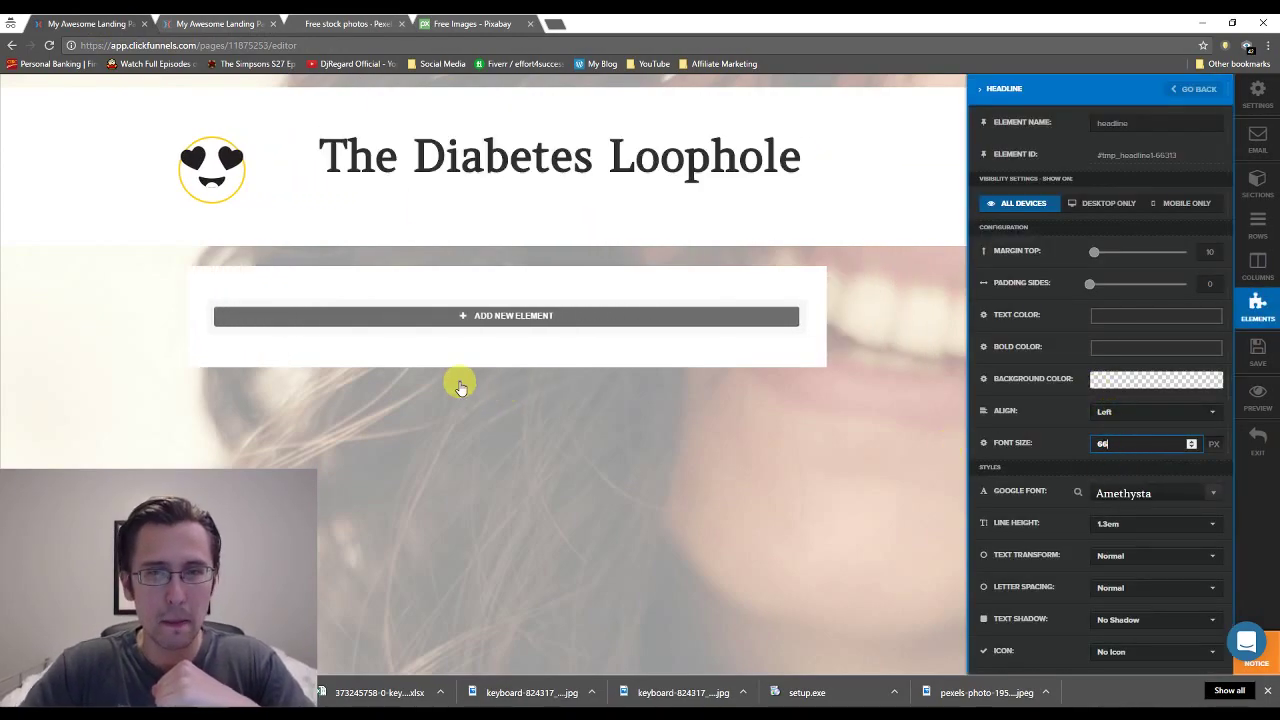
{"action": "left_click", "coordinate": [609, 434]}
Set the header section's top and bottom padding to 0, checking against the opt-in page.
{"action": "left_click", "coordinate": [225, 20]}
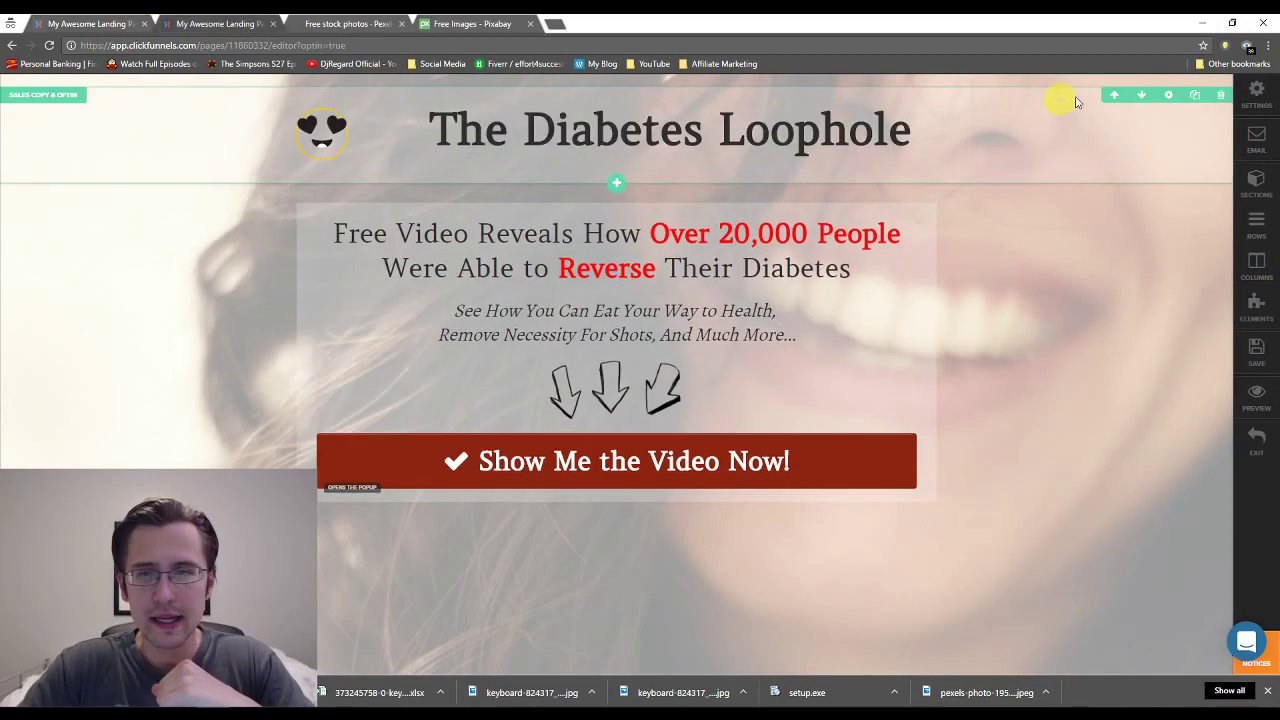
{"action": "left_click", "coordinate": [1166, 95]}
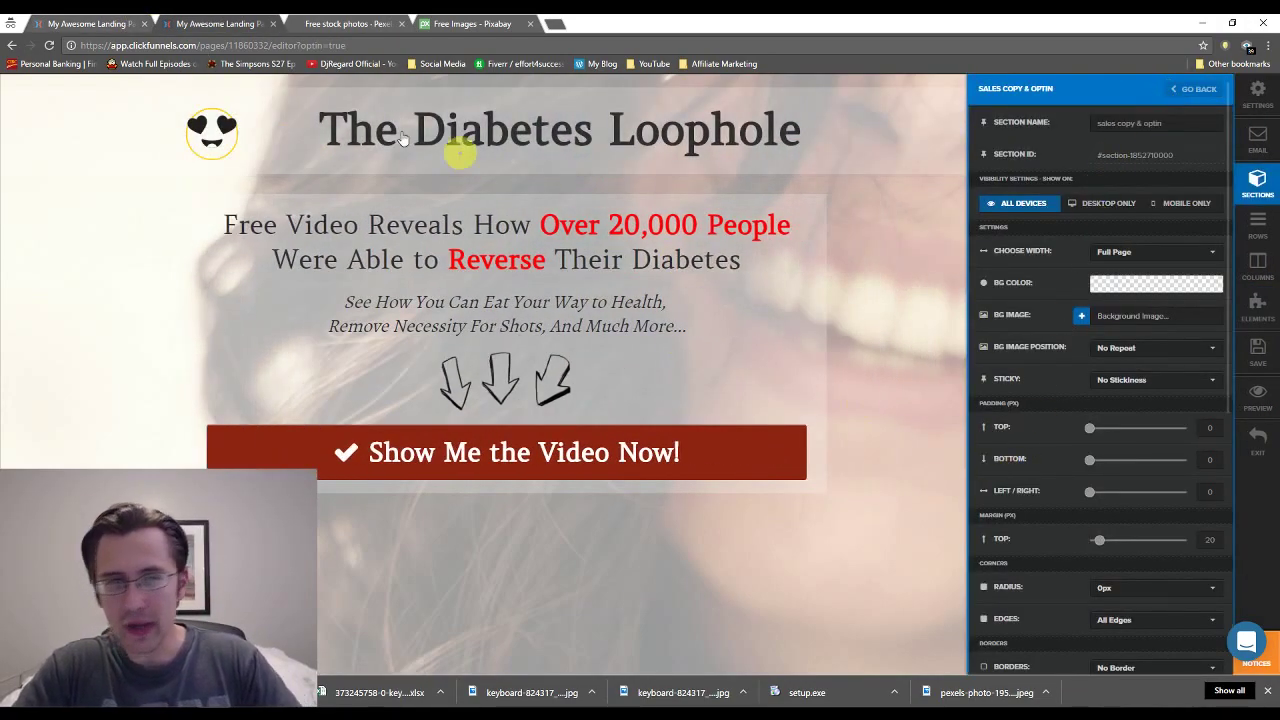
{"action": "left_click", "coordinate": [50, 18]}
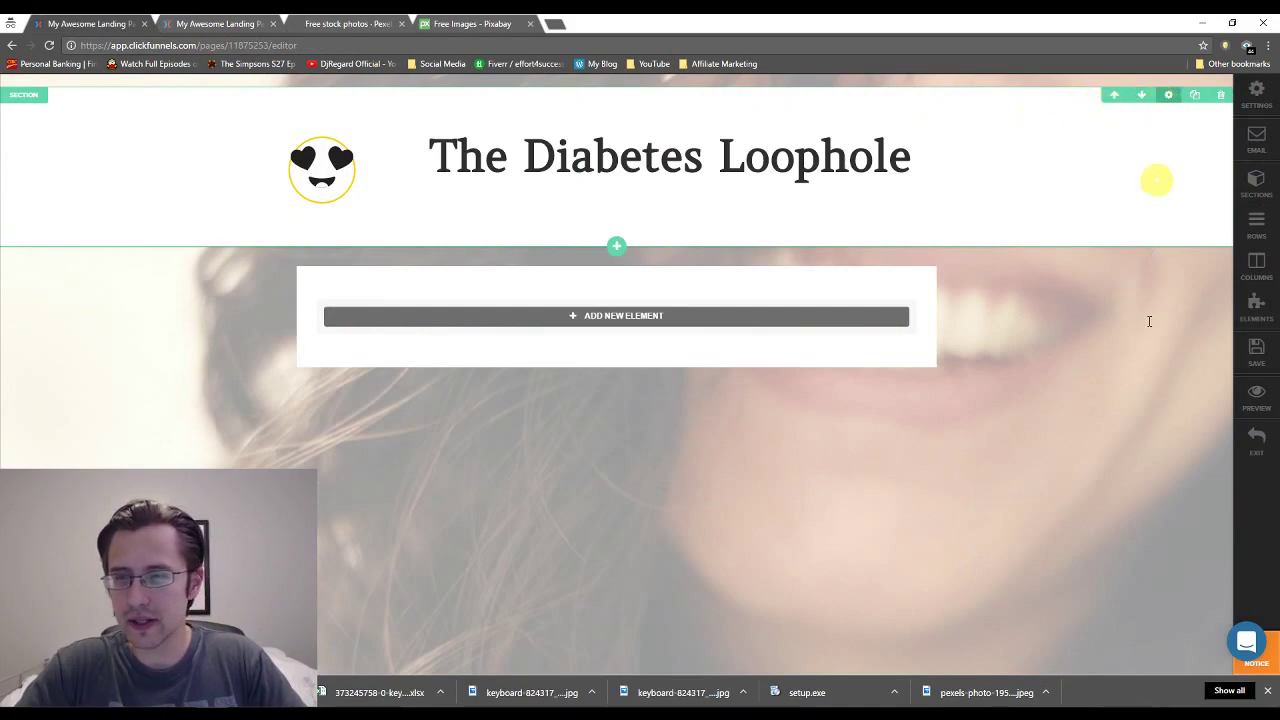
{"action": "left_click", "coordinate": [1167, 95]}
{"action": "left_click_drag", "start_coordinate": [1109, 432], "coordinate": [1089, 461]}
{"action": "left_click", "coordinate": [210, 22]}
{"action": "left_click", "coordinate": [120, 22]}
{"action": "left_click", "coordinate": [224, 20]}
{"action": "left_click", "coordinate": [113, 20]}
Change the heart-eyes emoji's Image Width to 150, then to 100.
{"action": "left_click", "coordinate": [217, 158]}
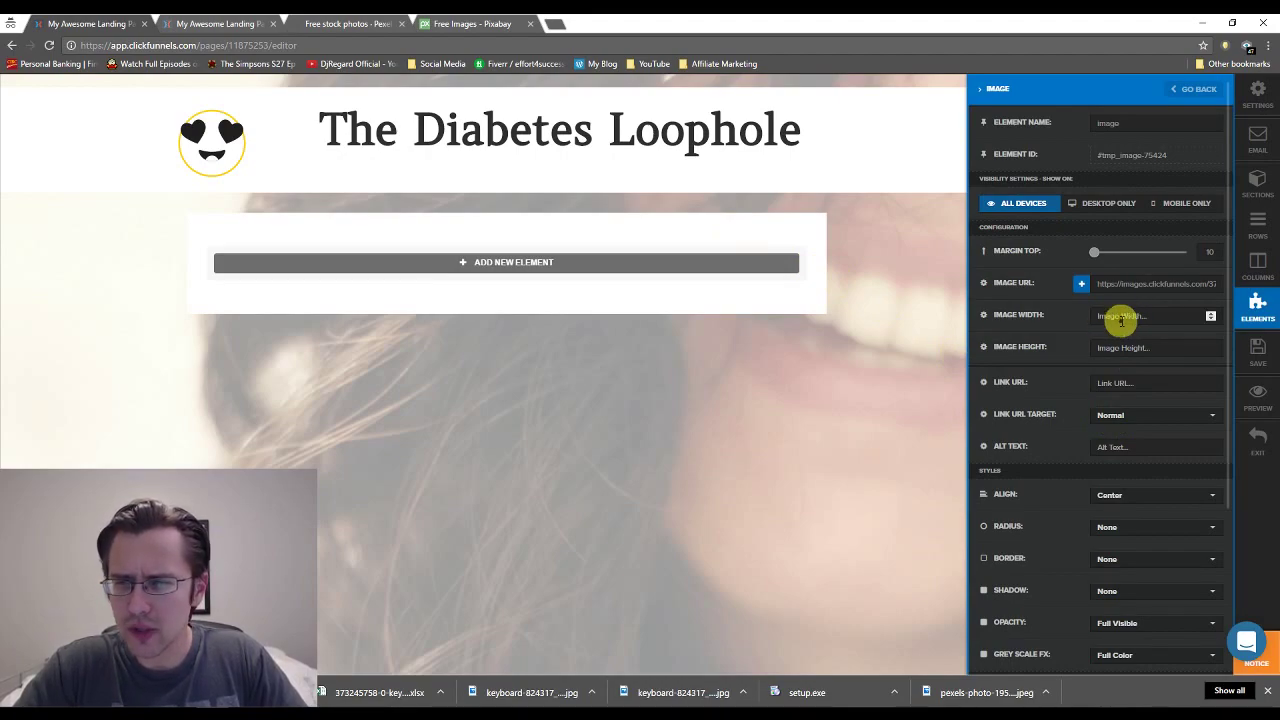
{"action": "left_click", "coordinate": [1130, 317]}
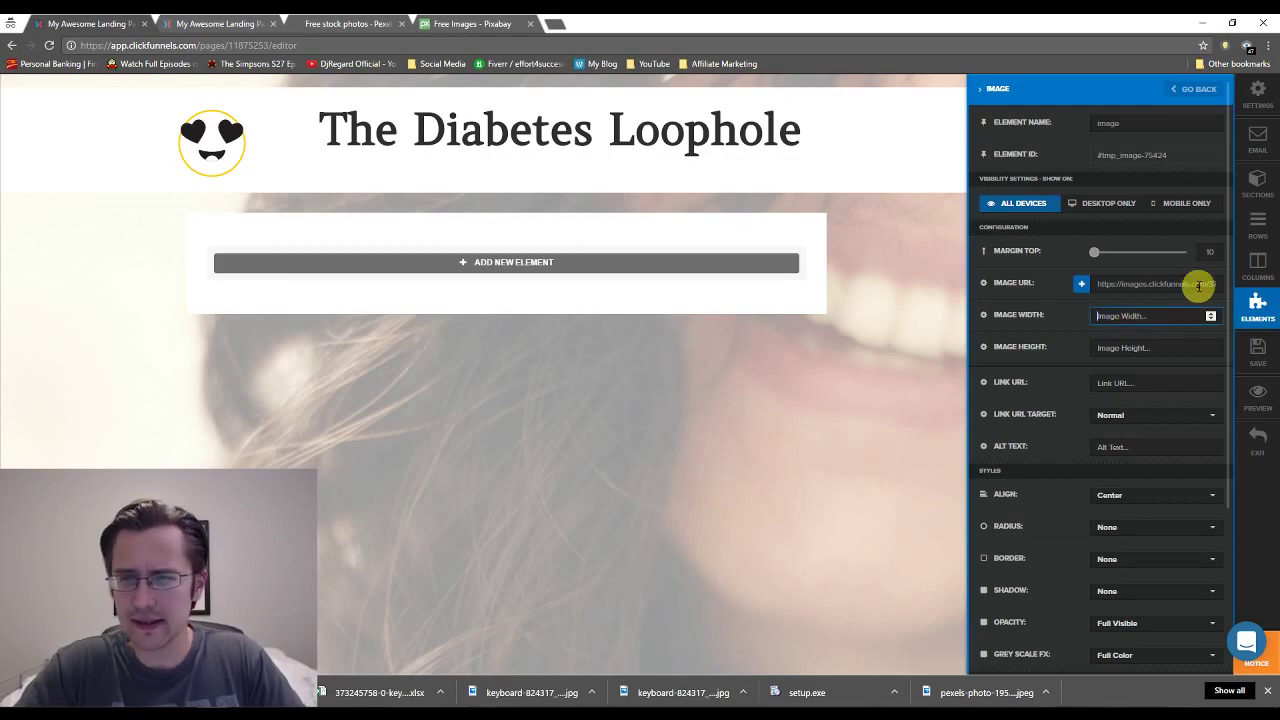
{"action": "type", "text": "150"}
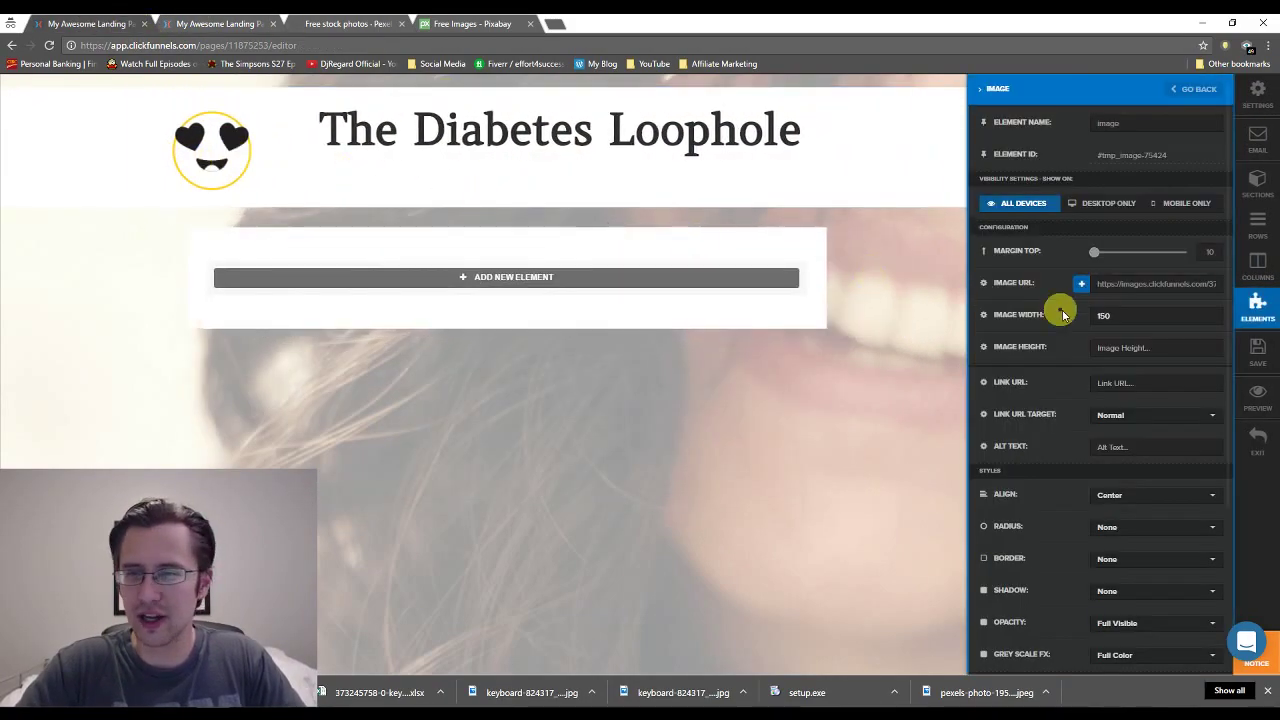
{"action": "left_click", "coordinate": [1103, 316]}
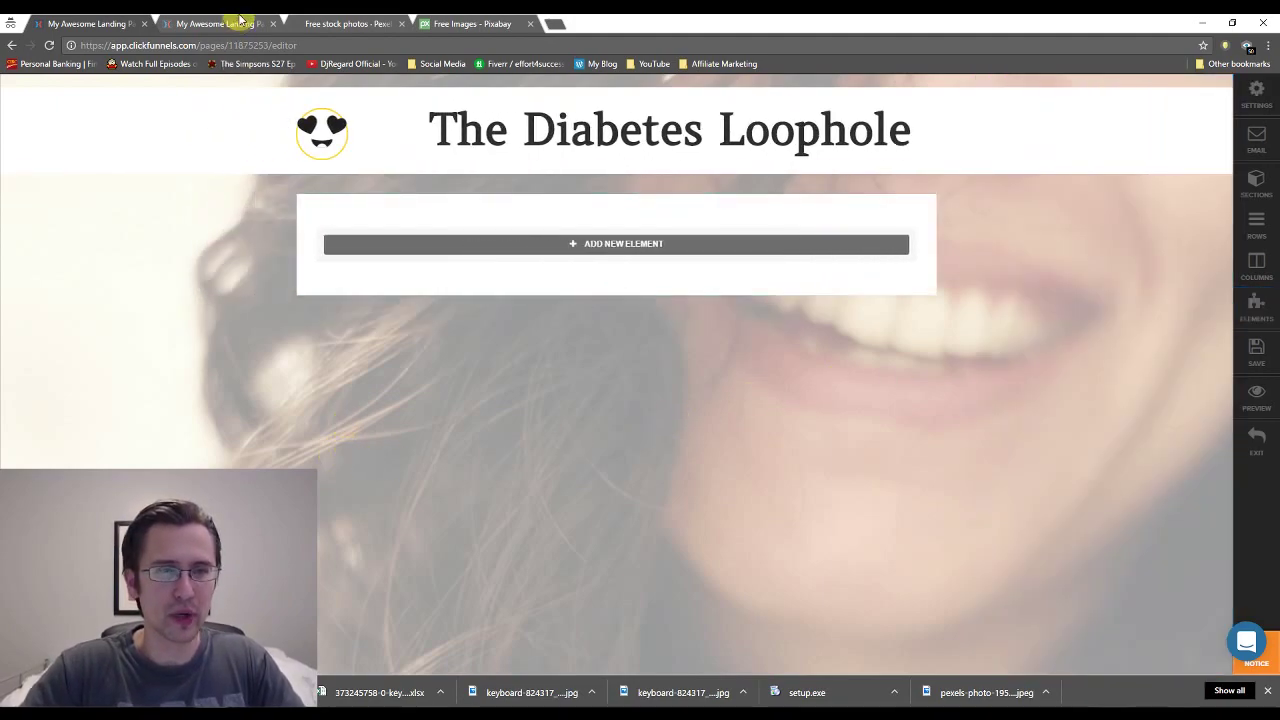
{"action": "left_click", "coordinate": [100, 22]}
{"action": "left_click", "coordinate": [274, 20]}
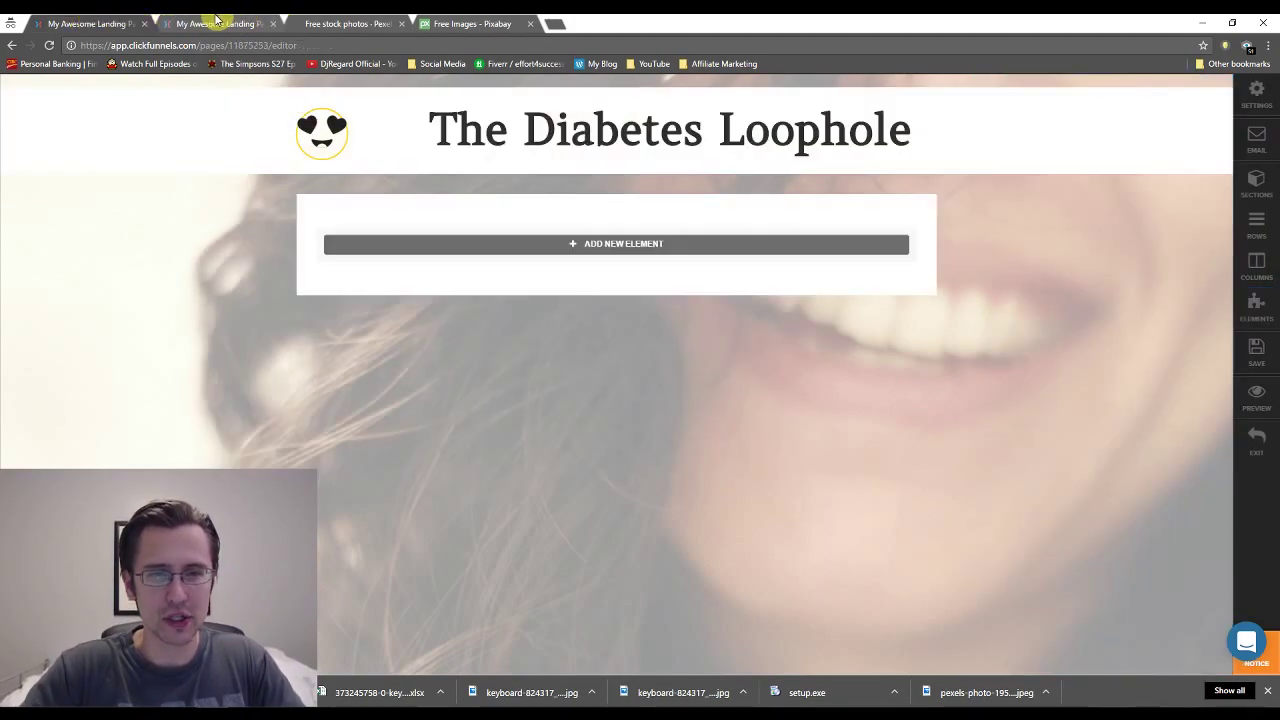
{"action": "left_click", "coordinate": [115, 21]}
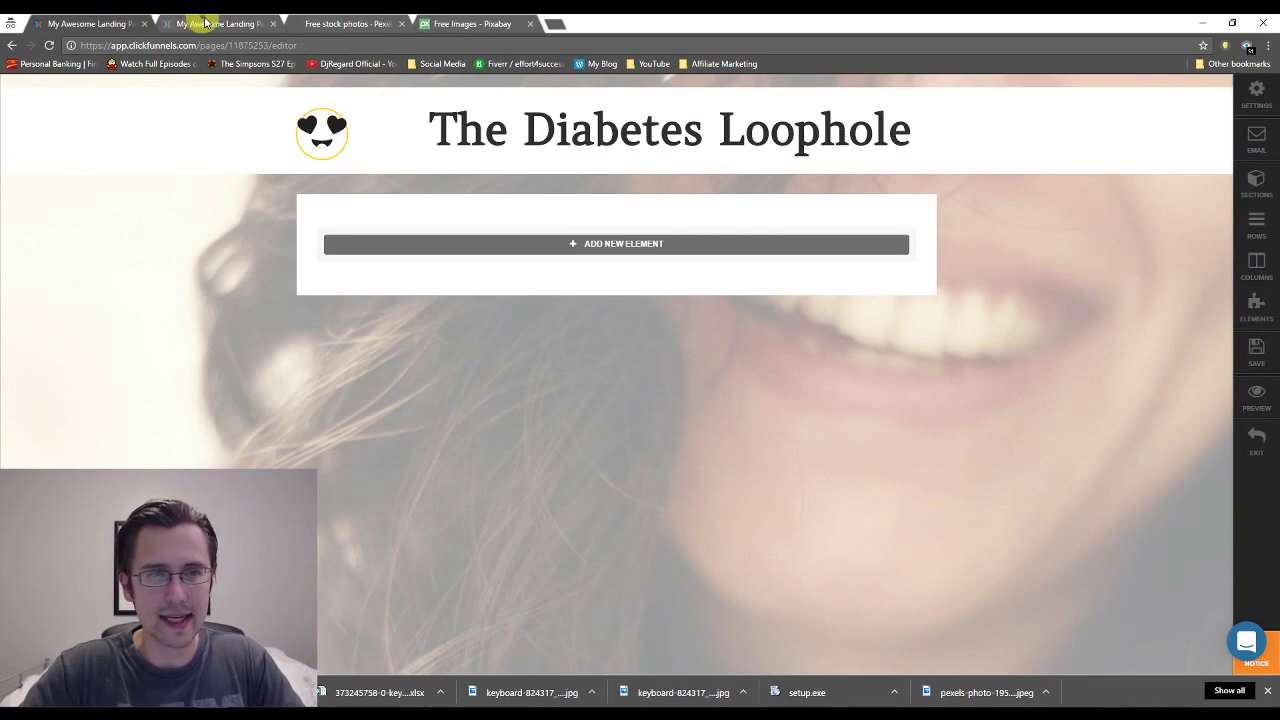
Look up the background colour value of the opt-in page's header section.
{"action": "left_click", "coordinate": [1110, 126]}
{"action": "left_click", "coordinate": [960, 102]}
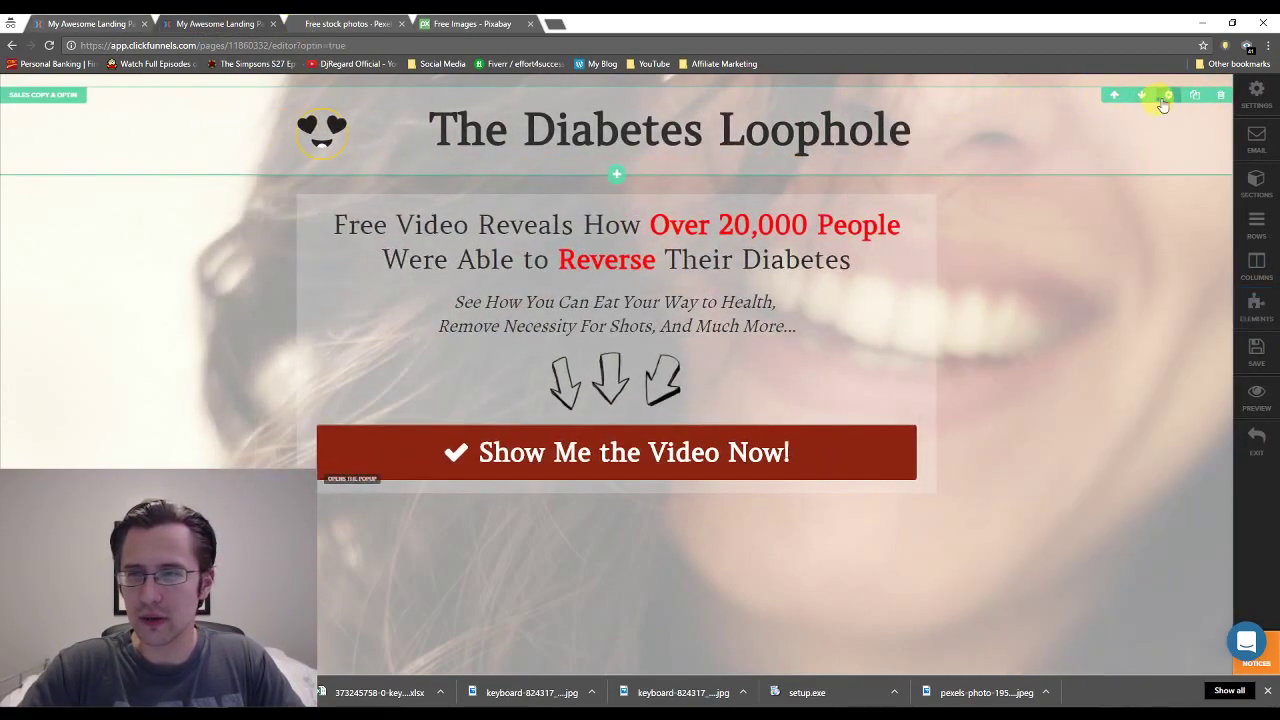
{"action": "left_click", "coordinate": [1163, 97]}
{"action": "left_click", "coordinate": [1137, 283]}
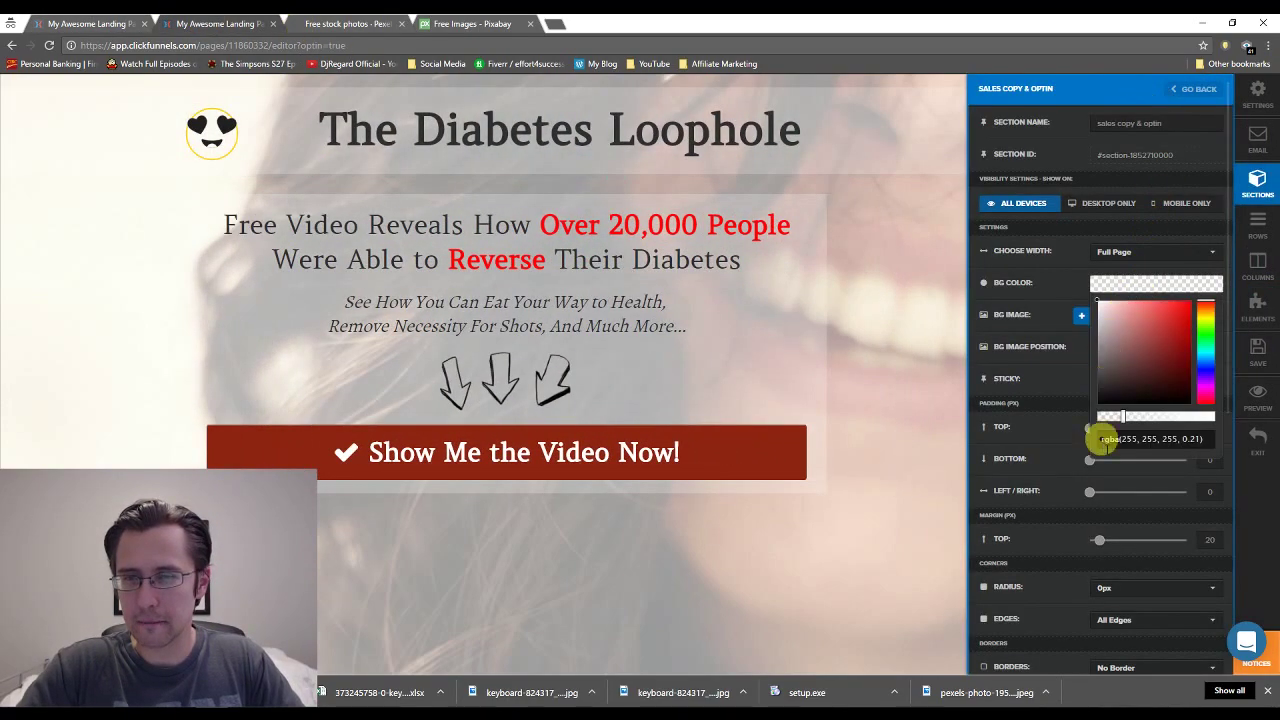
{"action": "triple_click", "coordinate": [1137, 447]}
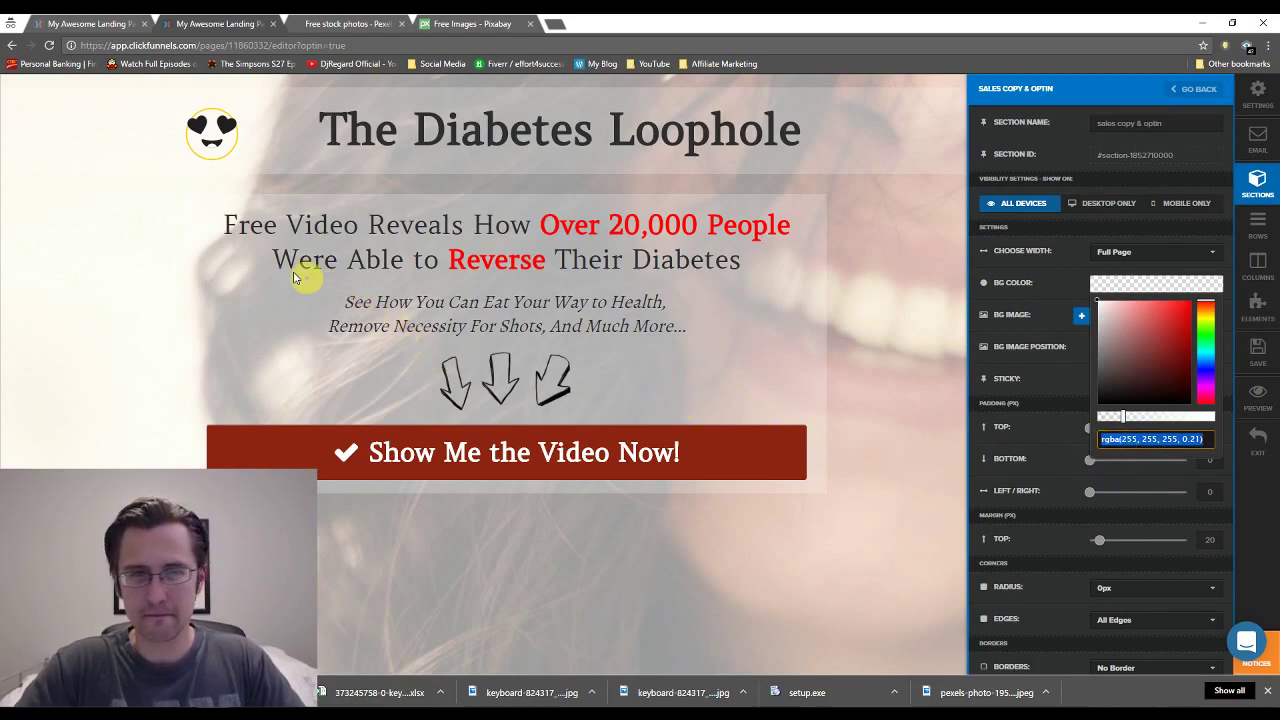
{"action": "left_click", "coordinate": [240, 150]}
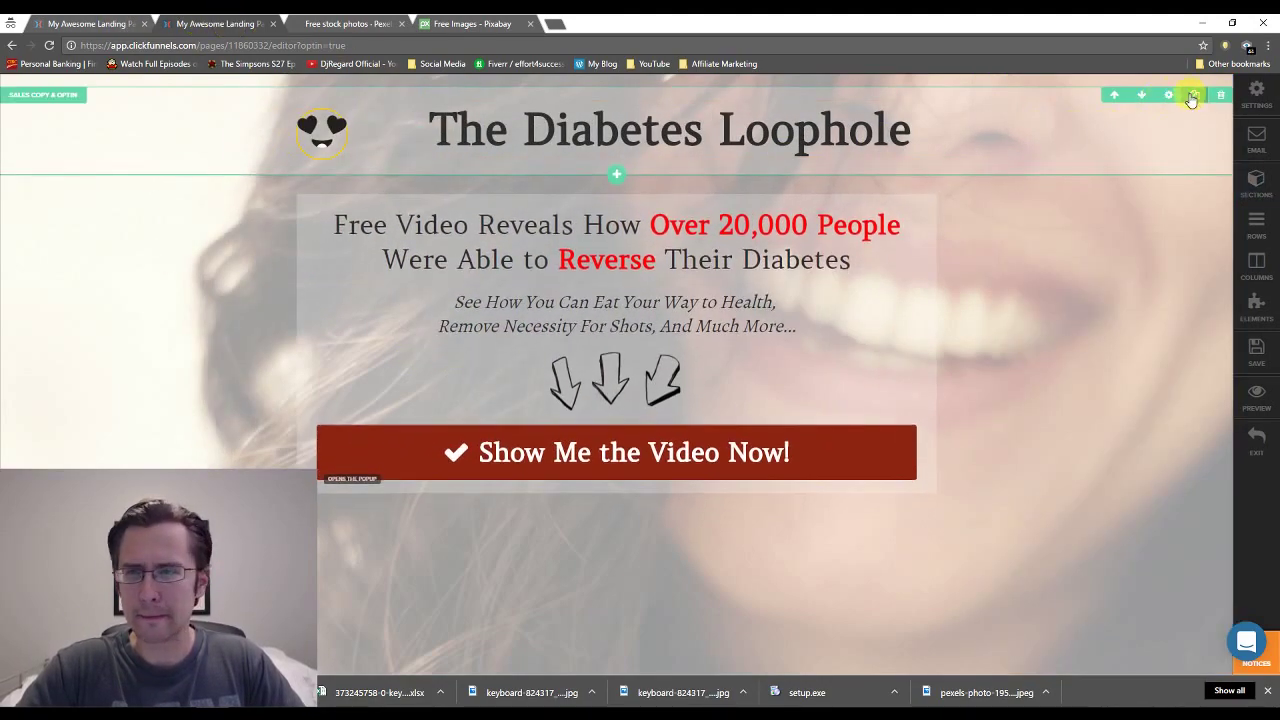
{"action": "left_click", "coordinate": [1172, 97]}
{"action": "left_click", "coordinate": [1150, 284]}
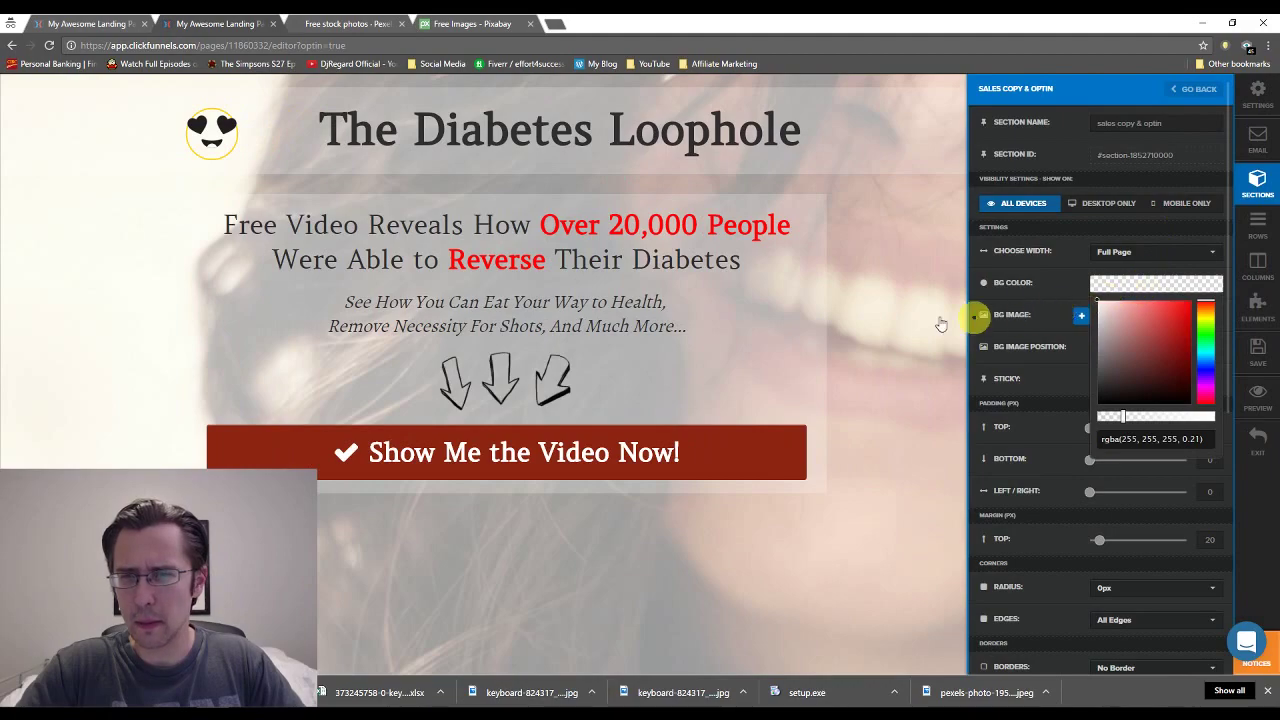
Set the thank-you header's background to translucent white rgba(255, 255, 255, 0.21).
{"action": "left_click", "coordinate": [95, 23]}
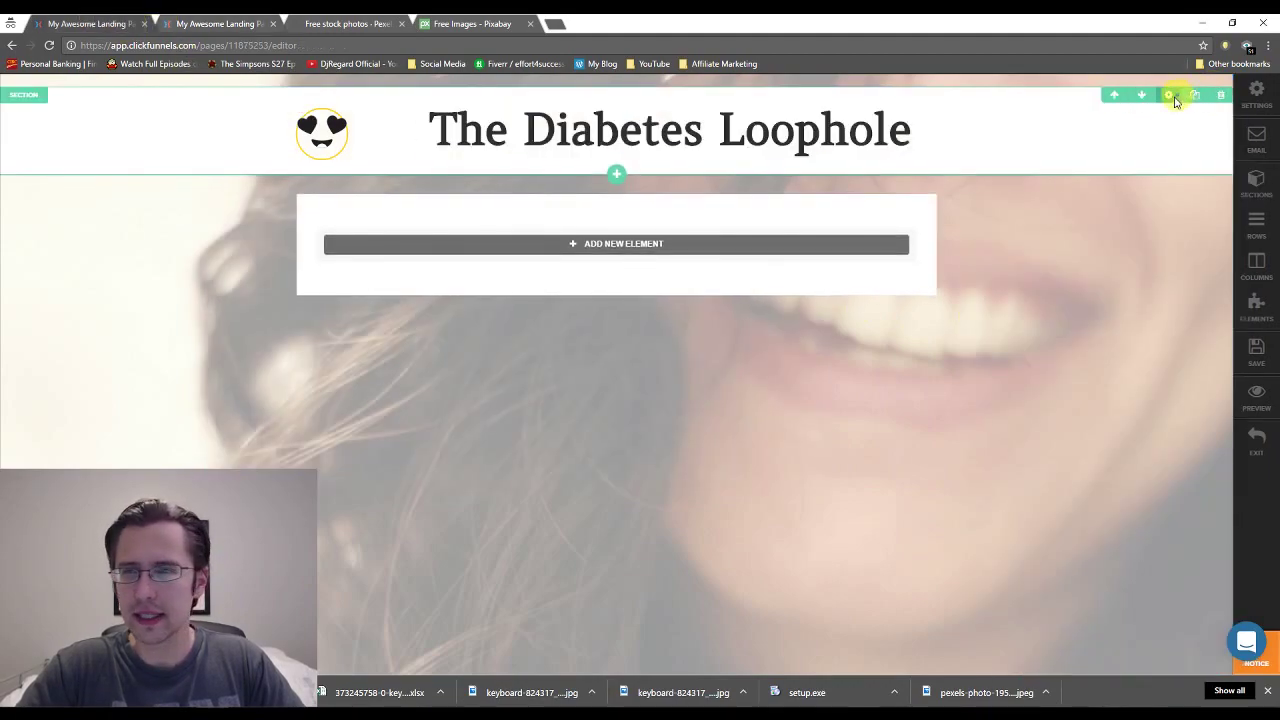
{"action": "left_click", "coordinate": [1168, 95]}
{"action": "left_click", "coordinate": [1114, 285]}
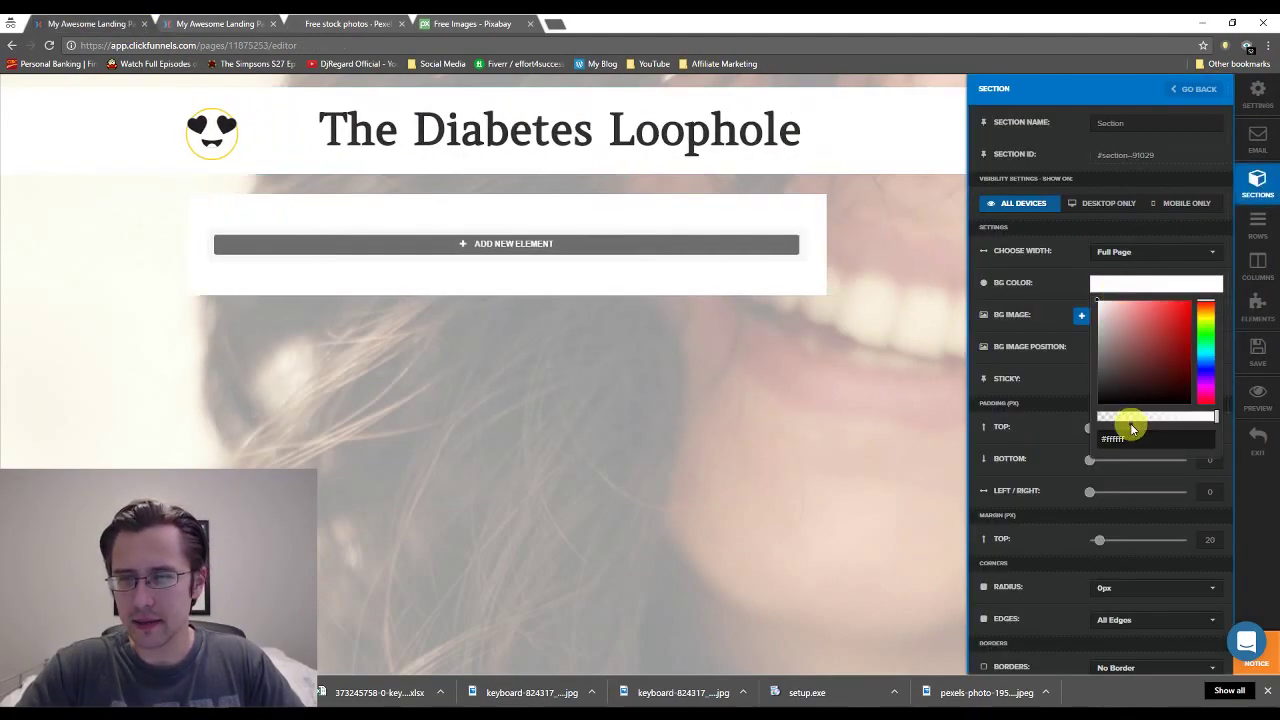
{"action": "triple_click", "coordinate": [1128, 438]}
{"action": "left_click", "coordinate": [1123, 416]}
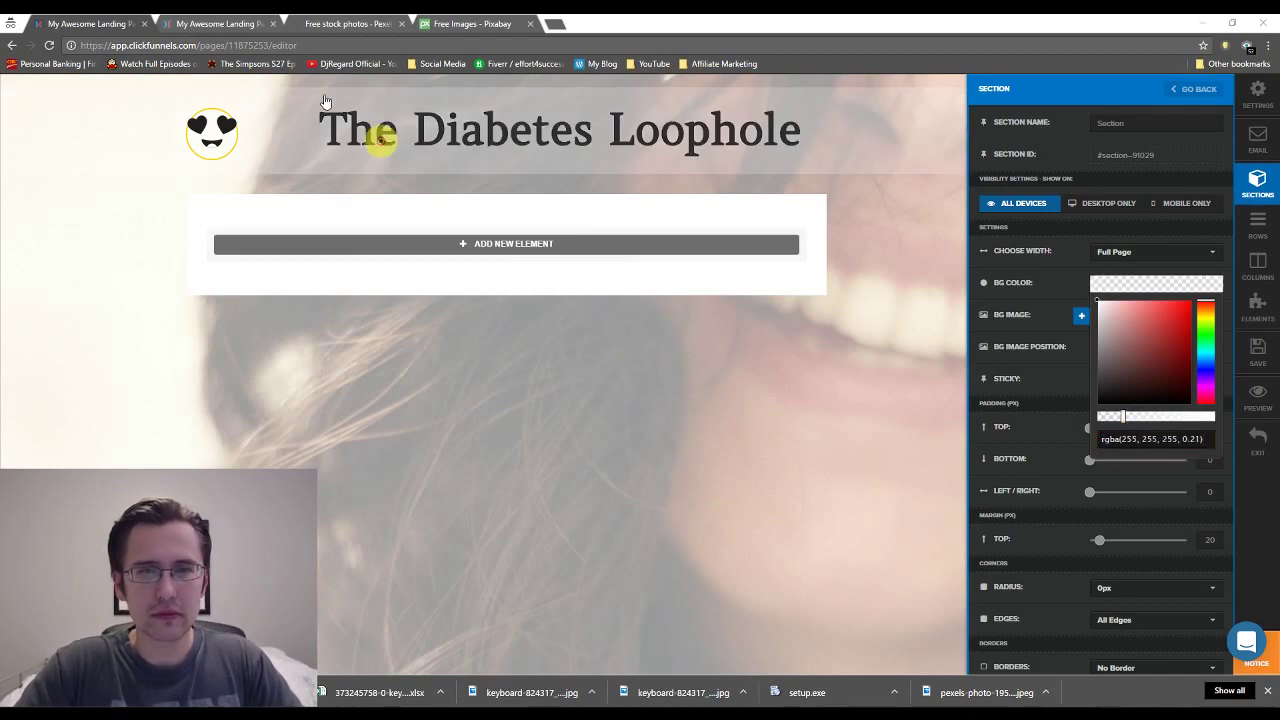
{"action": "left_click", "coordinate": [684, 421]}
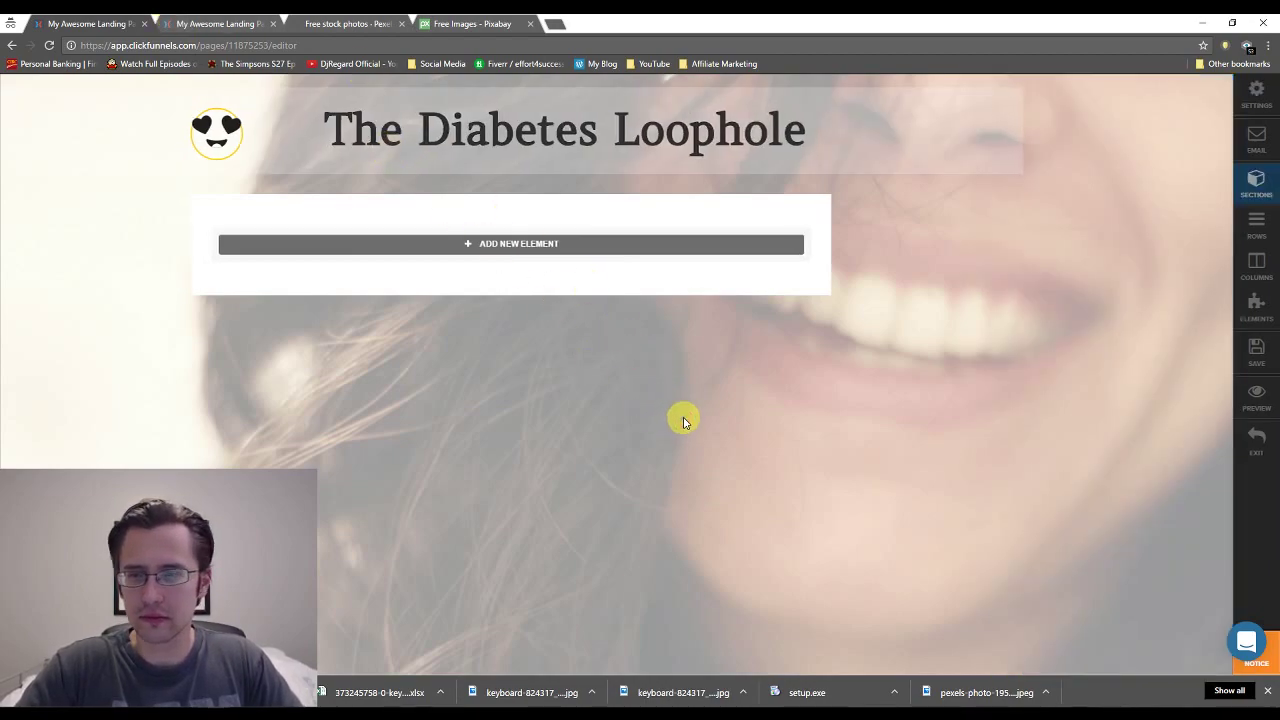
{"action": "left_click", "coordinate": [218, 23]}
{"action": "left_click", "coordinate": [430, 278]}
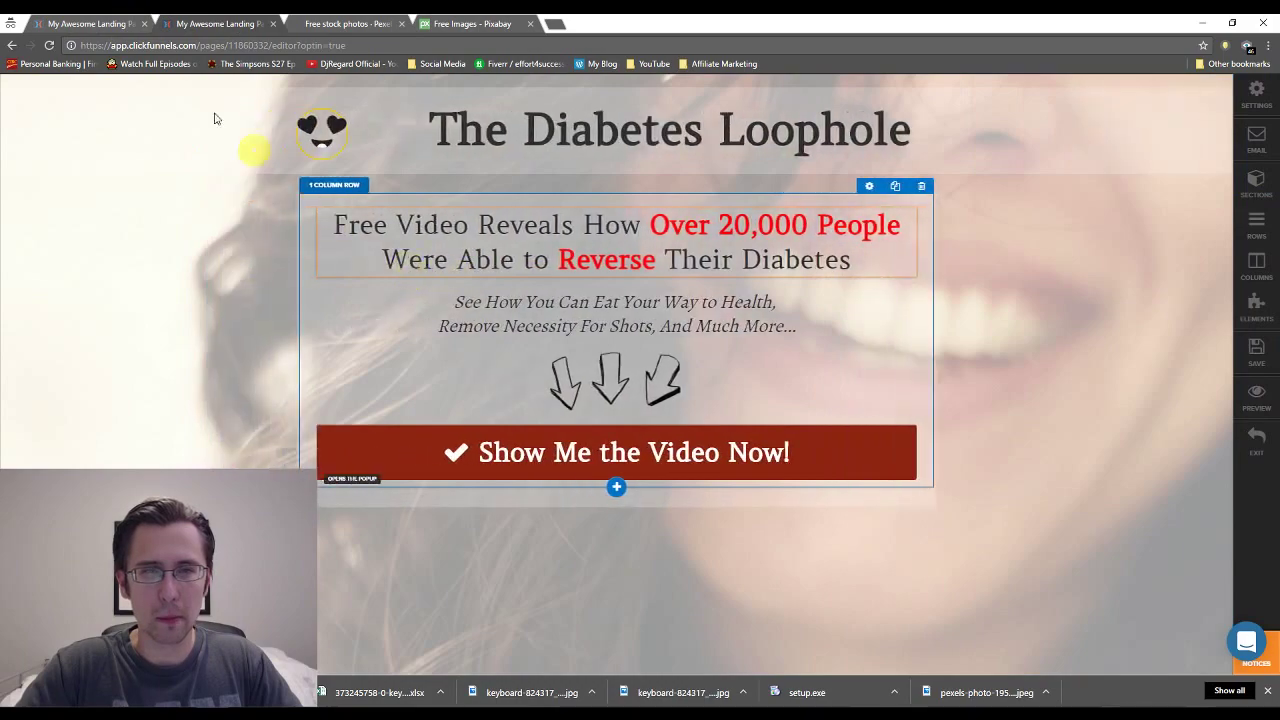
{"action": "left_click", "coordinate": [97, 23]}
{"action": "left_click", "coordinate": [215, 20]}
{"action": "left_click", "coordinate": [105, 22]}
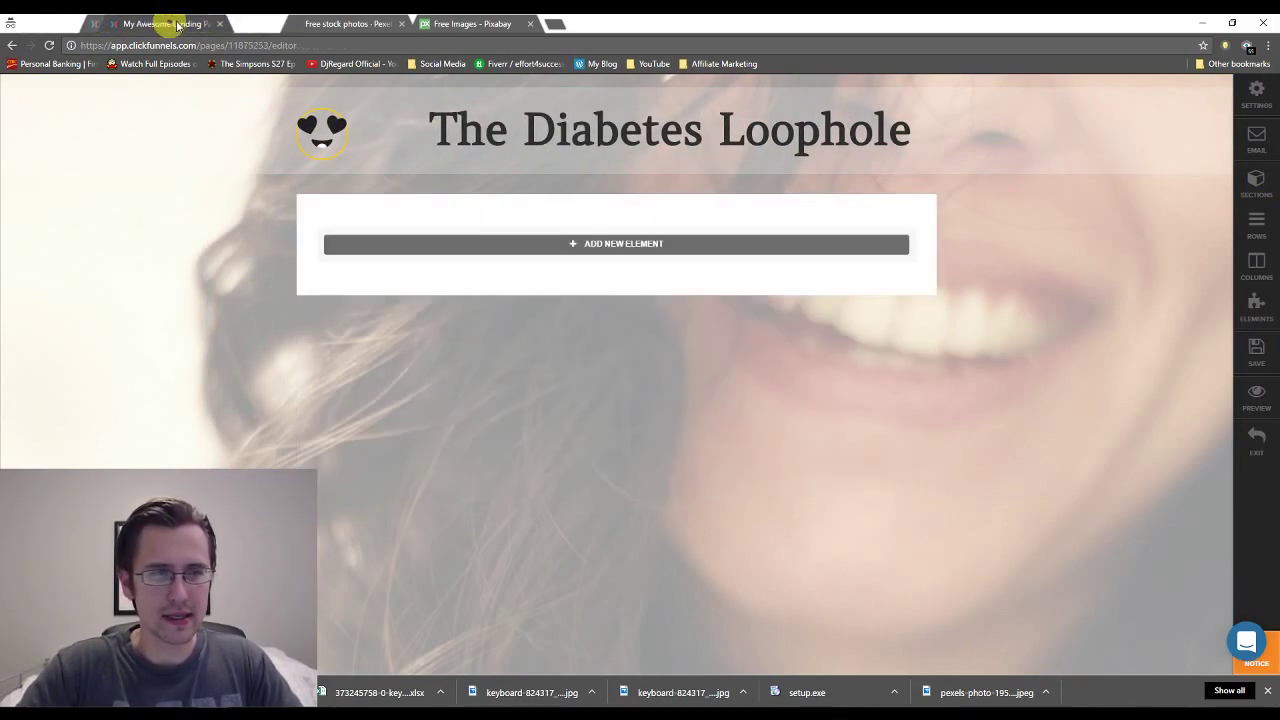
Add two headlines, a single image placeholder and a Download Now! button to the empty row.
{"action": "left_click", "coordinate": [669, 250]}
{"action": "left_click", "coordinate": [609, 163]}
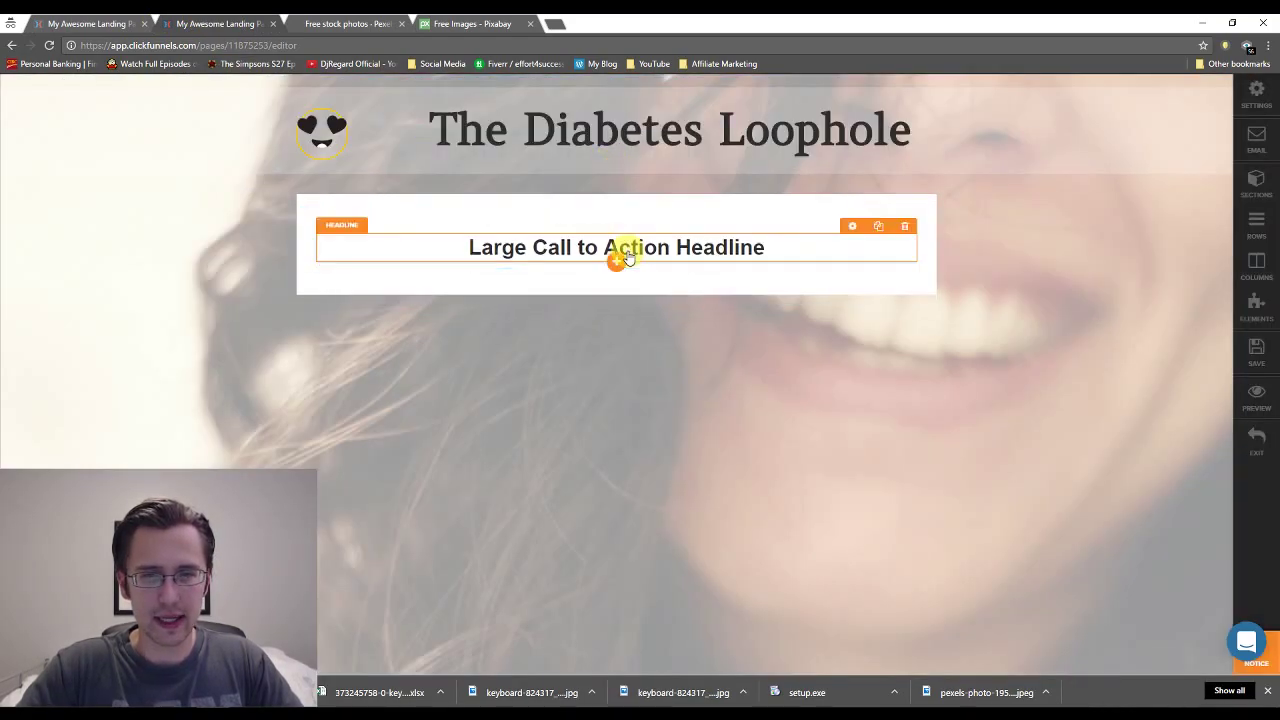
{"action": "left_click", "coordinate": [616, 263]}
{"action": "left_click", "coordinate": [603, 163]}
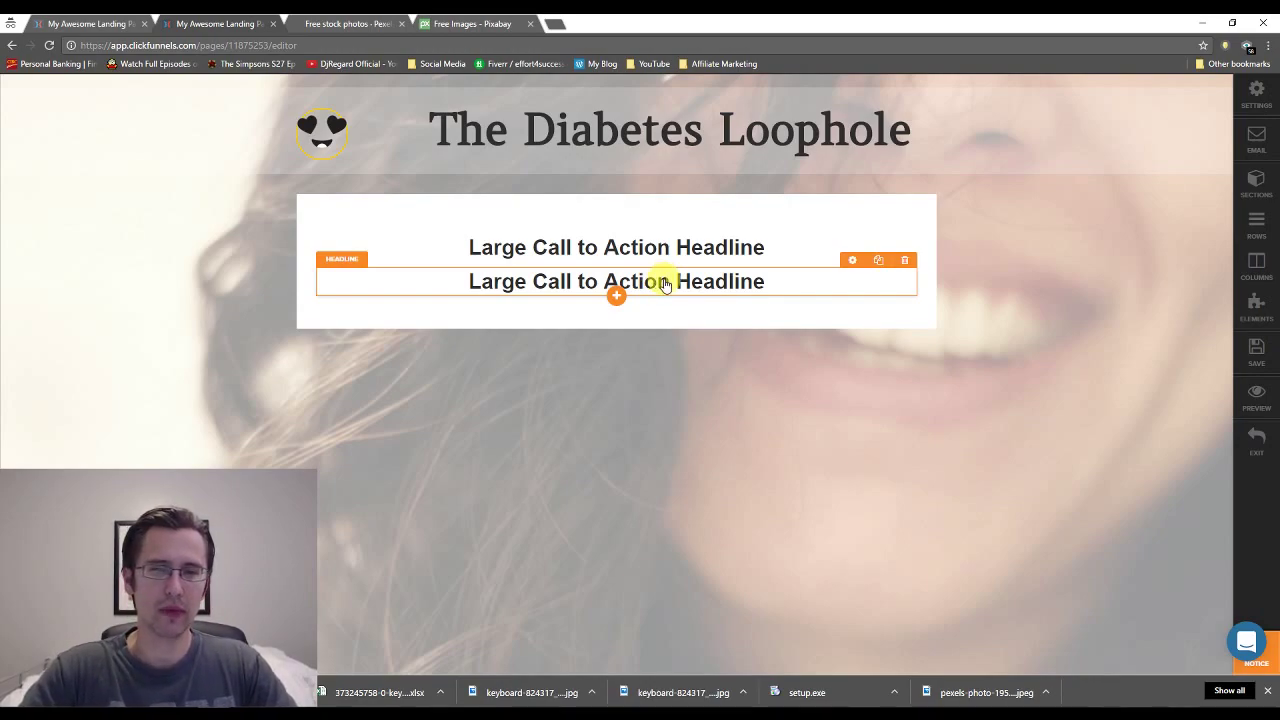
{"action": "left_click", "coordinate": [617, 300]}
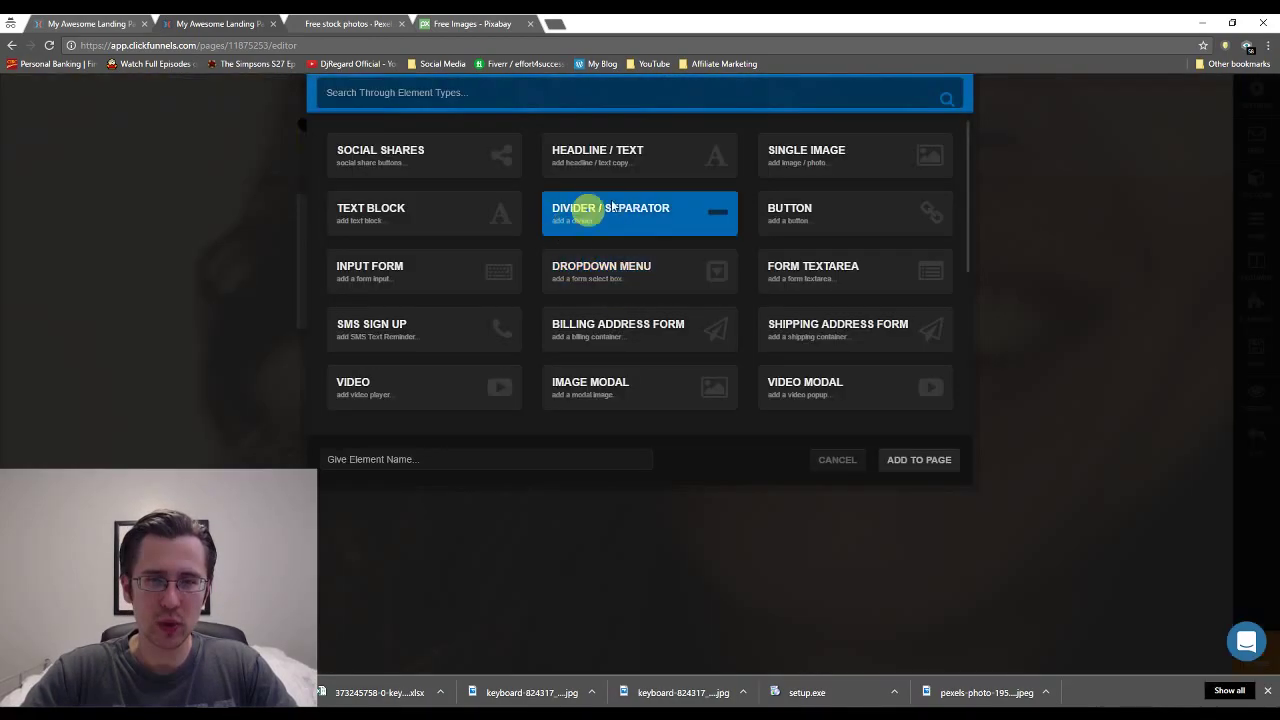
{"action": "left_click", "coordinate": [789, 158]}
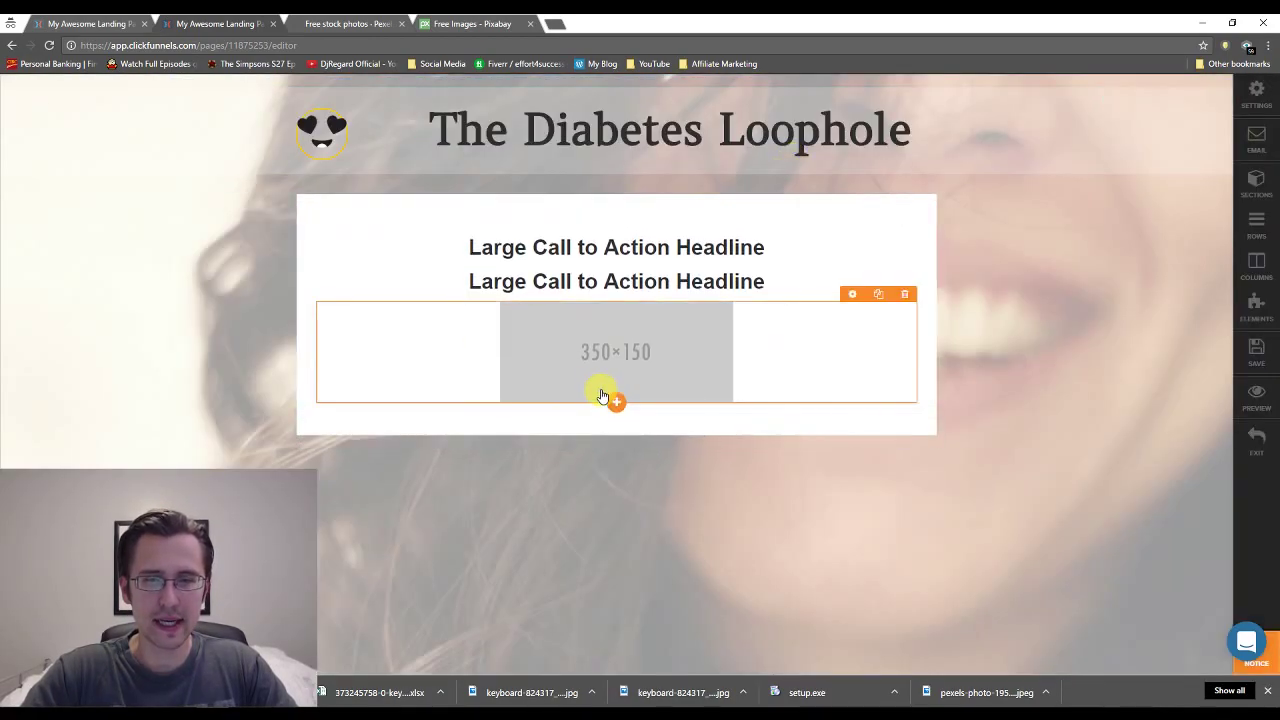
{"action": "left_click", "coordinate": [610, 403]}
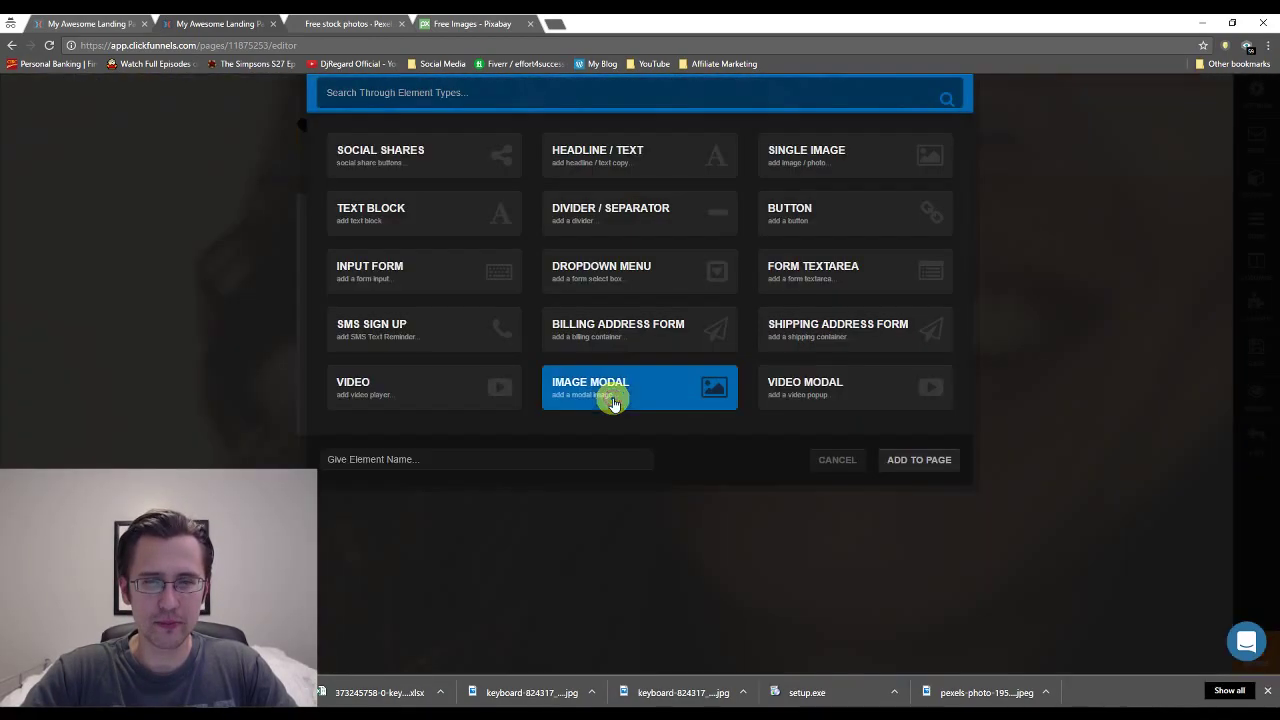
{"action": "left_click", "coordinate": [822, 224]}
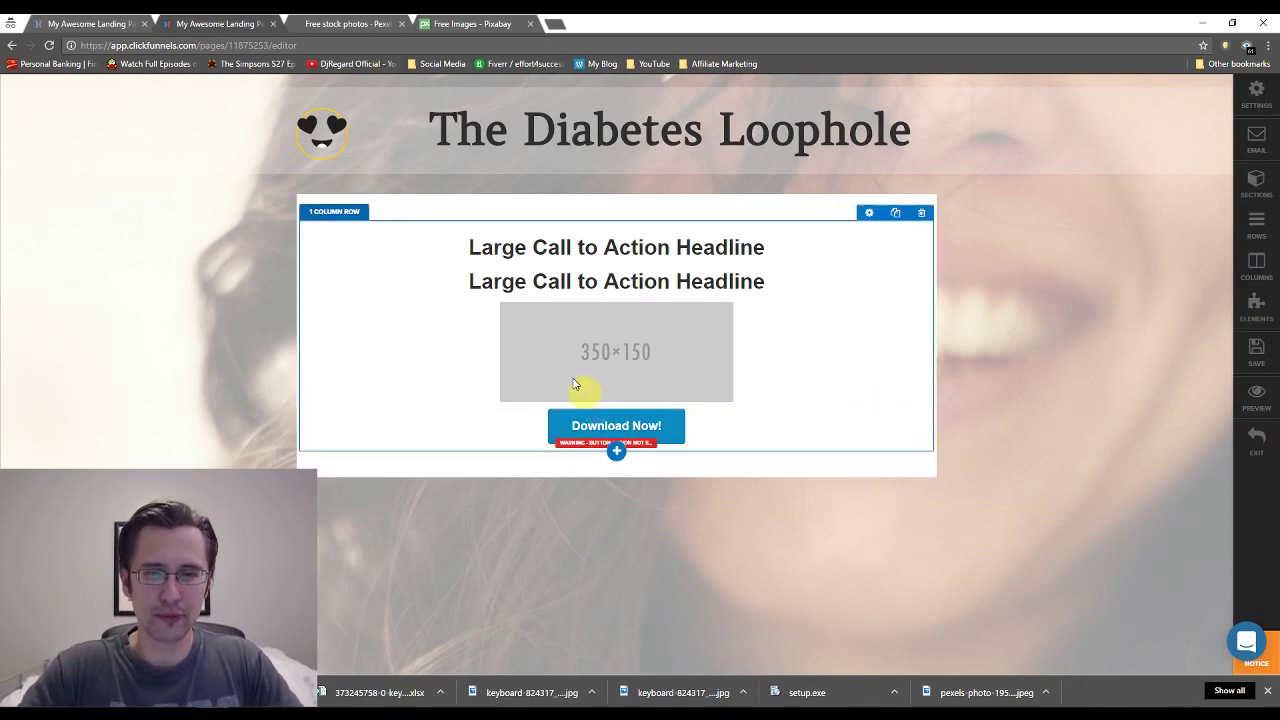
Replace the first headline's text with 'Thank you!'.
{"action": "triple_click", "coordinate": [593, 242]}
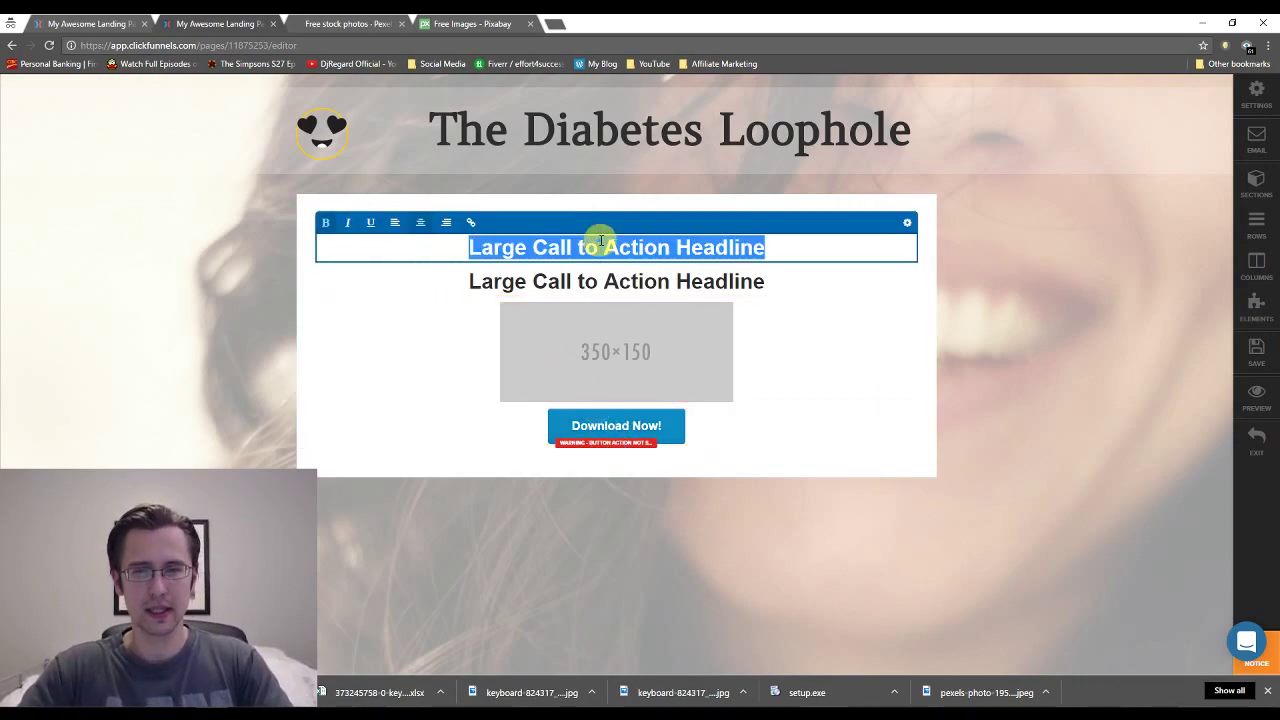
{"action": "type", "text": "Thank y"}
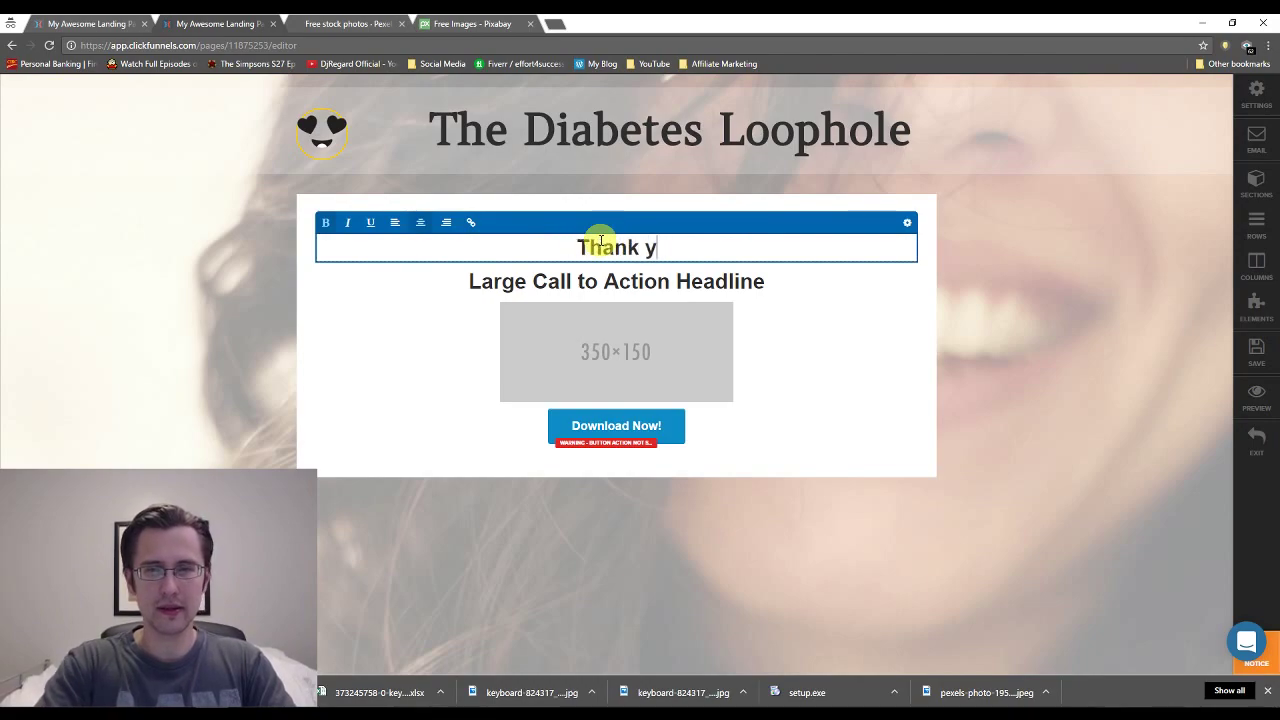
{"action": "type", "text": "ou"}
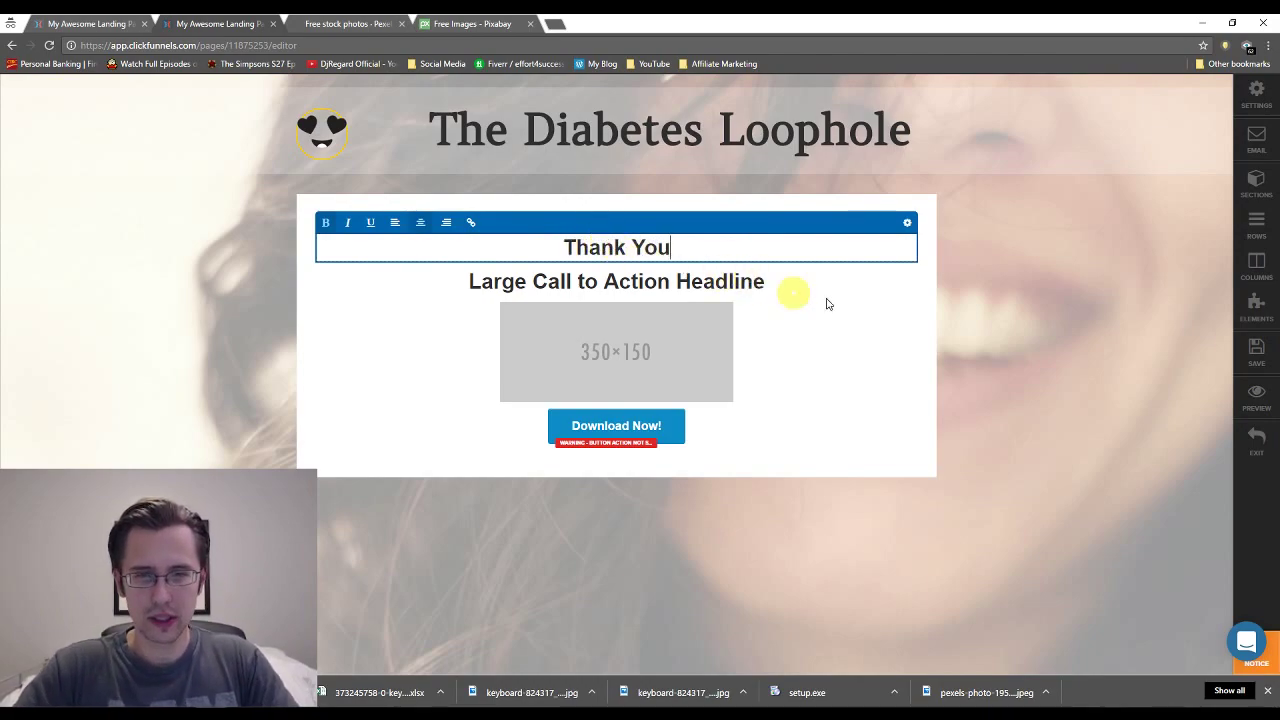
{"action": "type", "text": "!"}
{"action": "left_click", "coordinate": [973, 322]}
{"action": "left_click", "coordinate": [228, 23]}
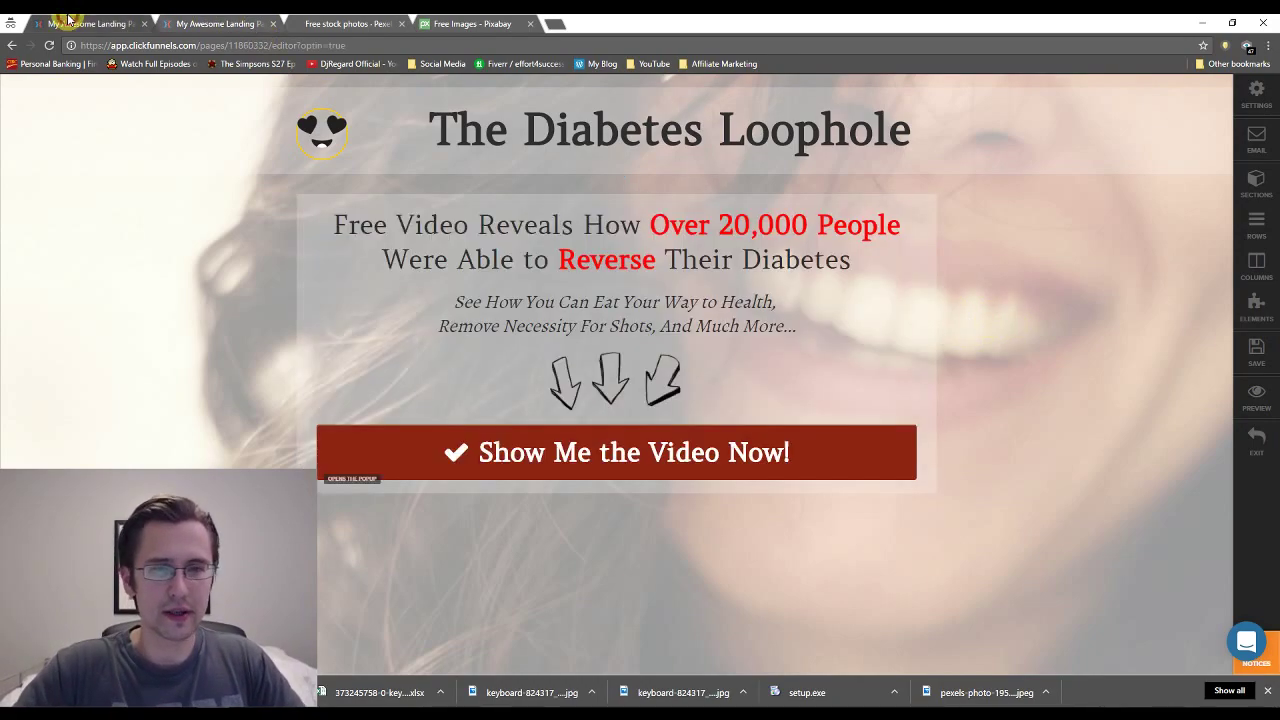
{"action": "left_click", "coordinate": [876, 205]}
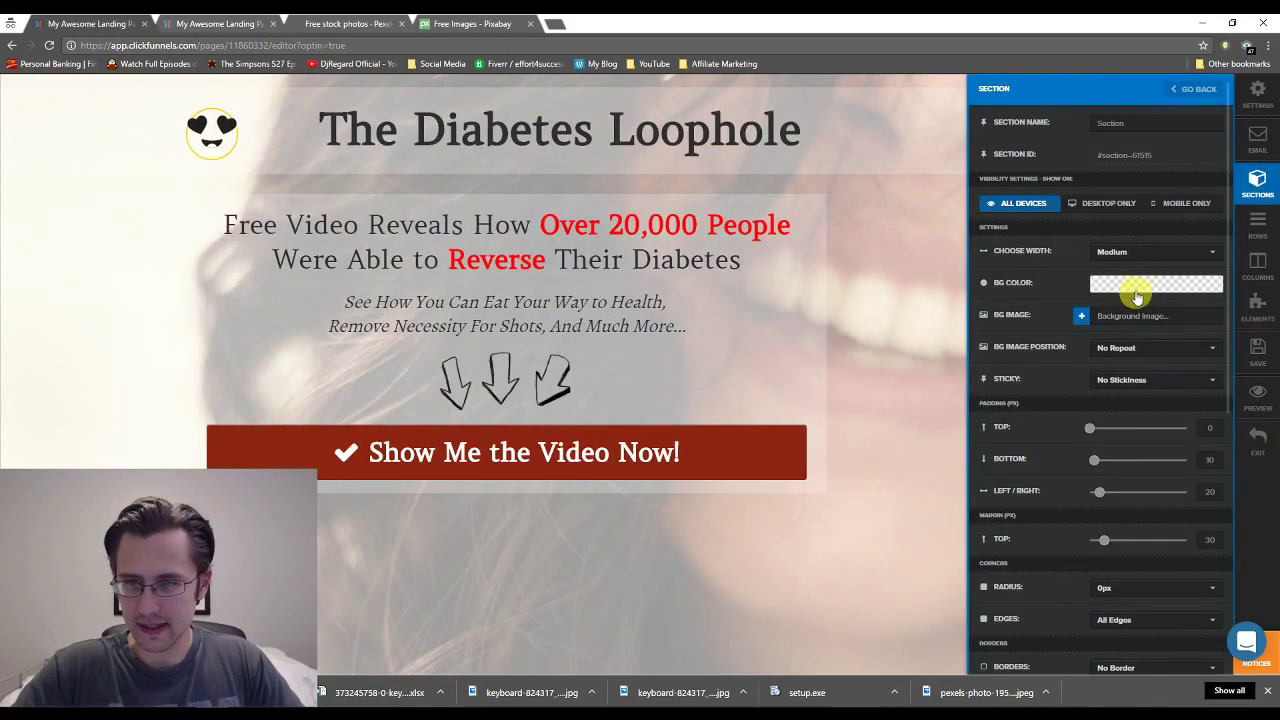
Copy the opt-in section's semi-transparent white BG Color into the thank-you section's BG Color.
{"action": "left_click", "coordinate": [1137, 285]}
{"action": "triple_click", "coordinate": [1115, 439]}
{"action": "key", "text": "ctrl+c"}
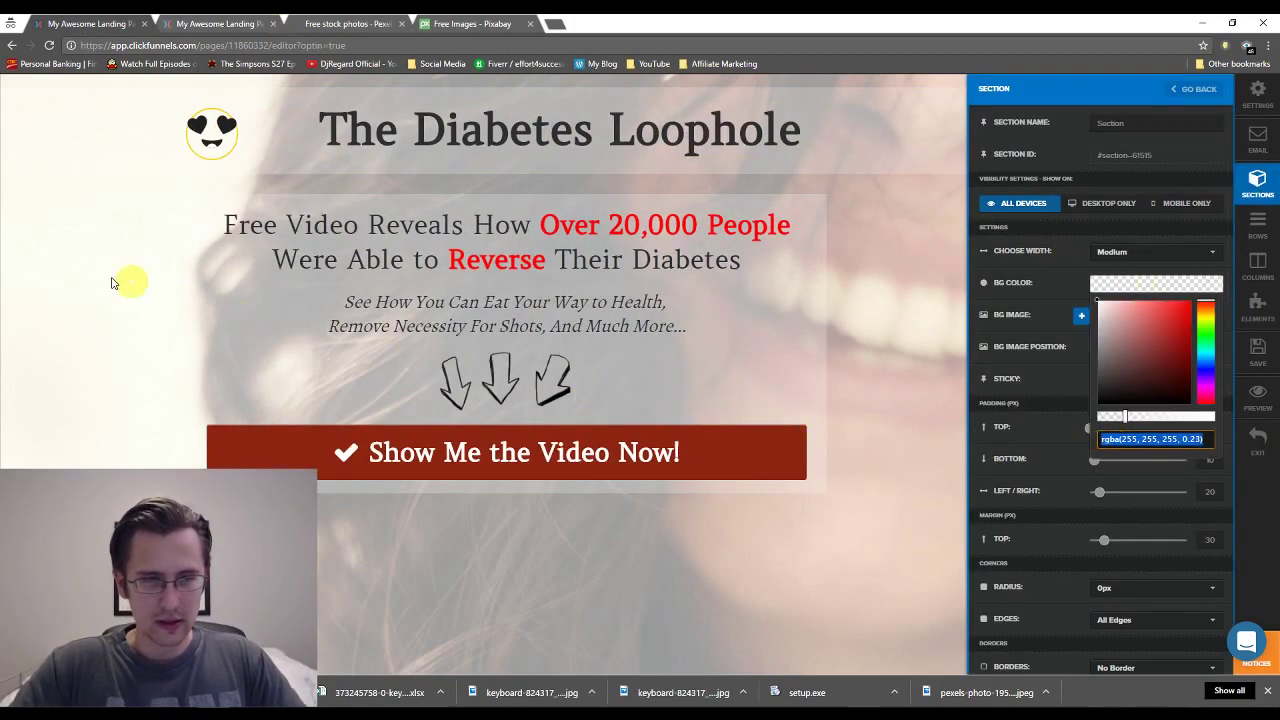
{"action": "left_click", "coordinate": [100, 277]}
{"action": "left_click", "coordinate": [90, 23]}
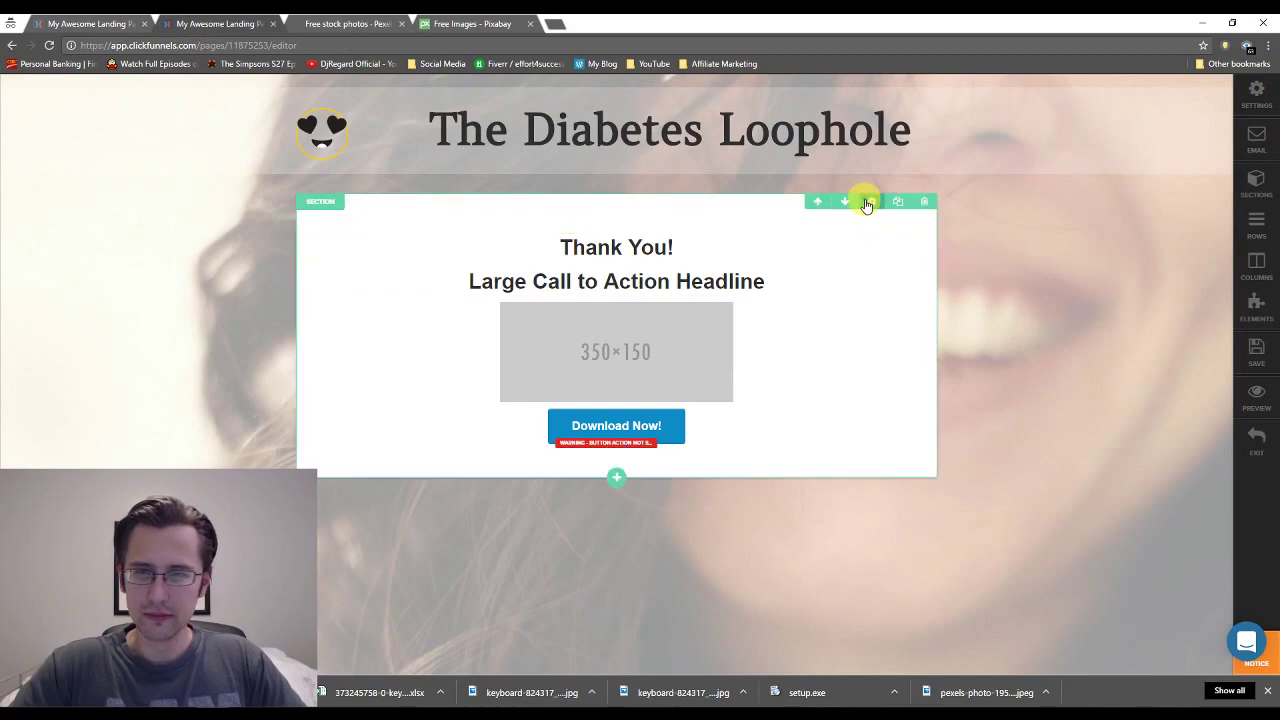
{"action": "left_click", "coordinate": [866, 201]}
{"action": "left_click", "coordinate": [1133, 283]}
{"action": "triple_click", "coordinate": [1147, 431]}
{"action": "key", "text": "ctrl+v"}
{"action": "left_click", "coordinate": [926, 279]}
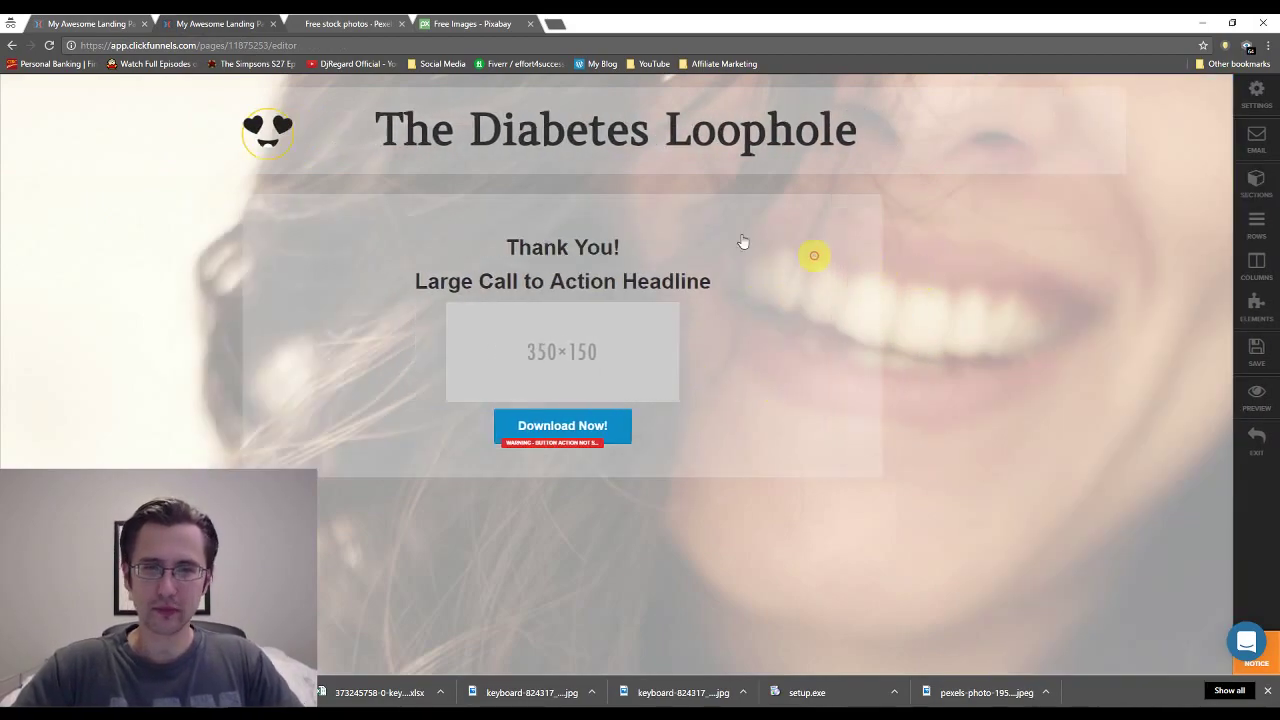
Compare the thank-you section and row settings with the opt-in section's padding values.
{"action": "left_click", "coordinate": [85, 20]}
{"action": "left_click", "coordinate": [220, 20]}
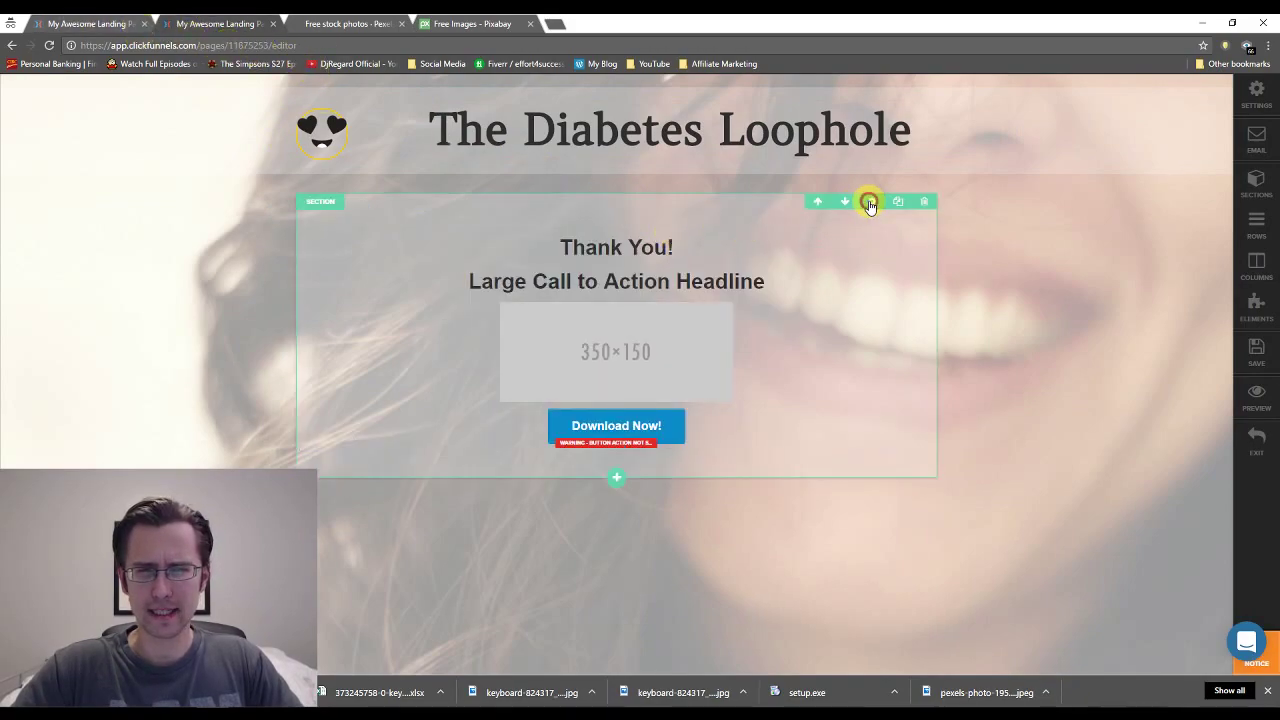
{"action": "left_click", "coordinate": [870, 206]}
{"action": "left_click", "coordinate": [563, 266]}
{"action": "left_click", "coordinate": [869, 211]}
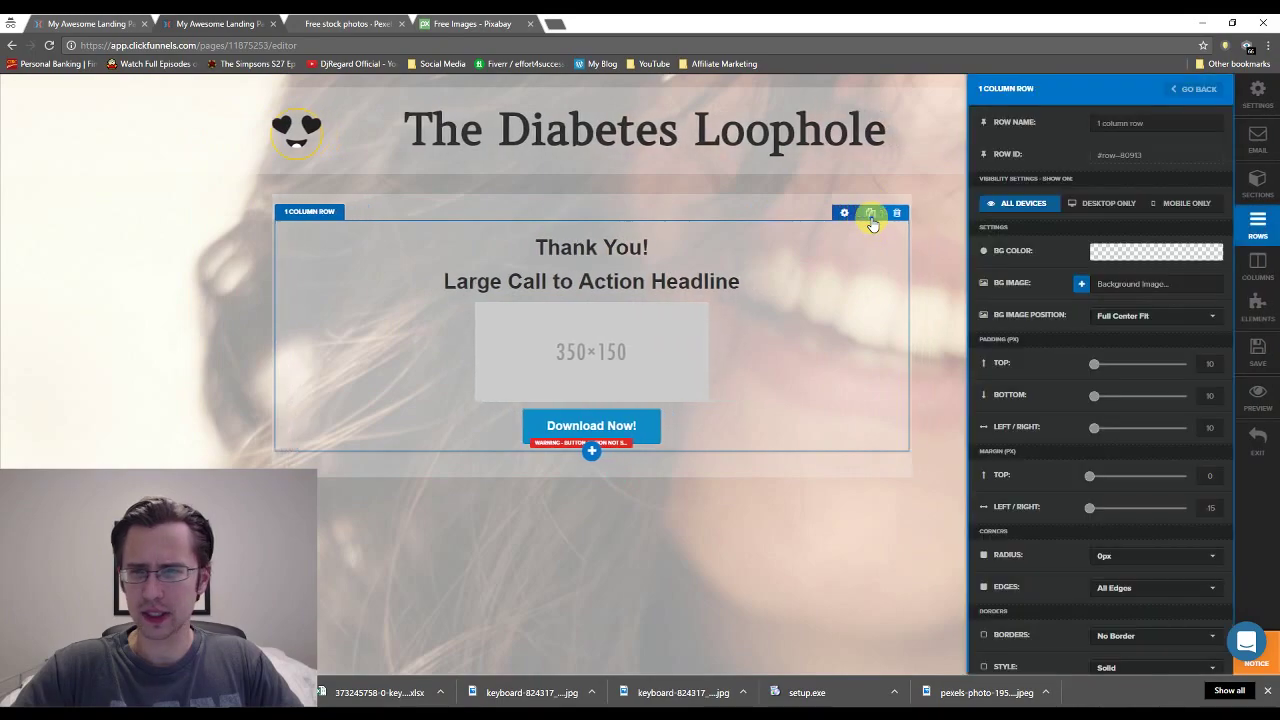
{"action": "left_click", "coordinate": [671, 271]}
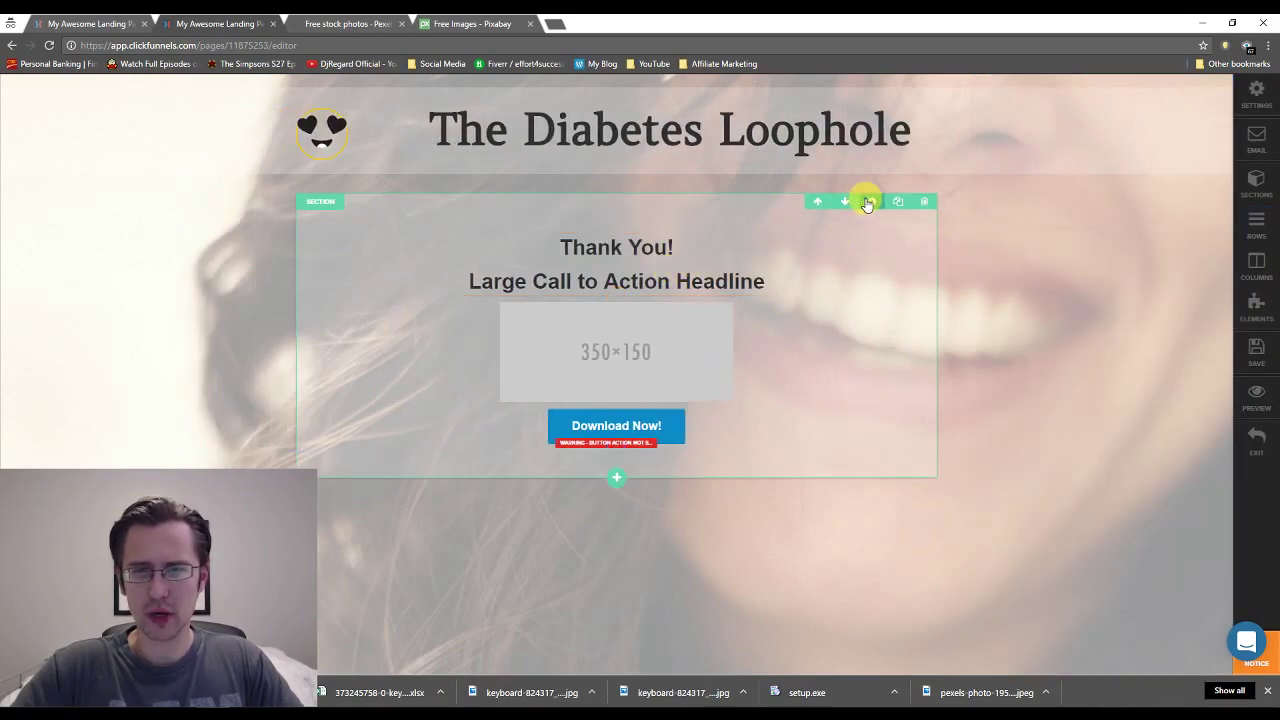
{"action": "left_click", "coordinate": [867, 203]}
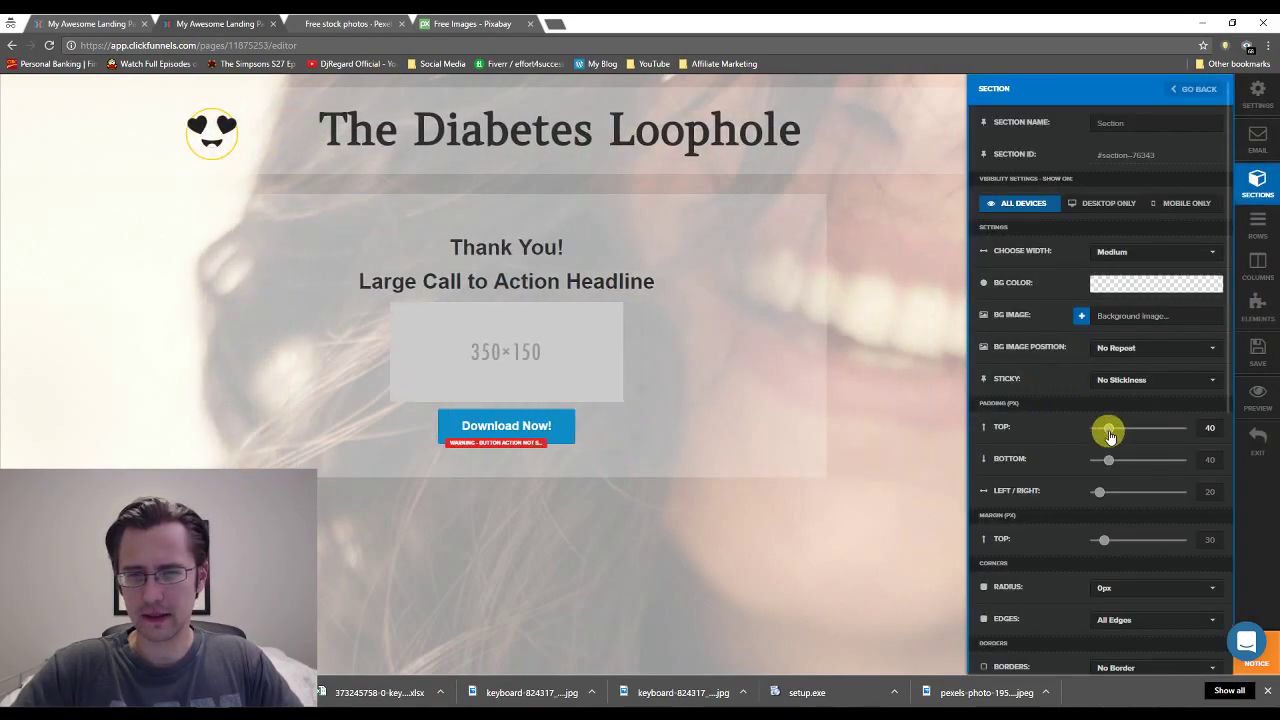
{"action": "left_click", "coordinate": [714, 306]}
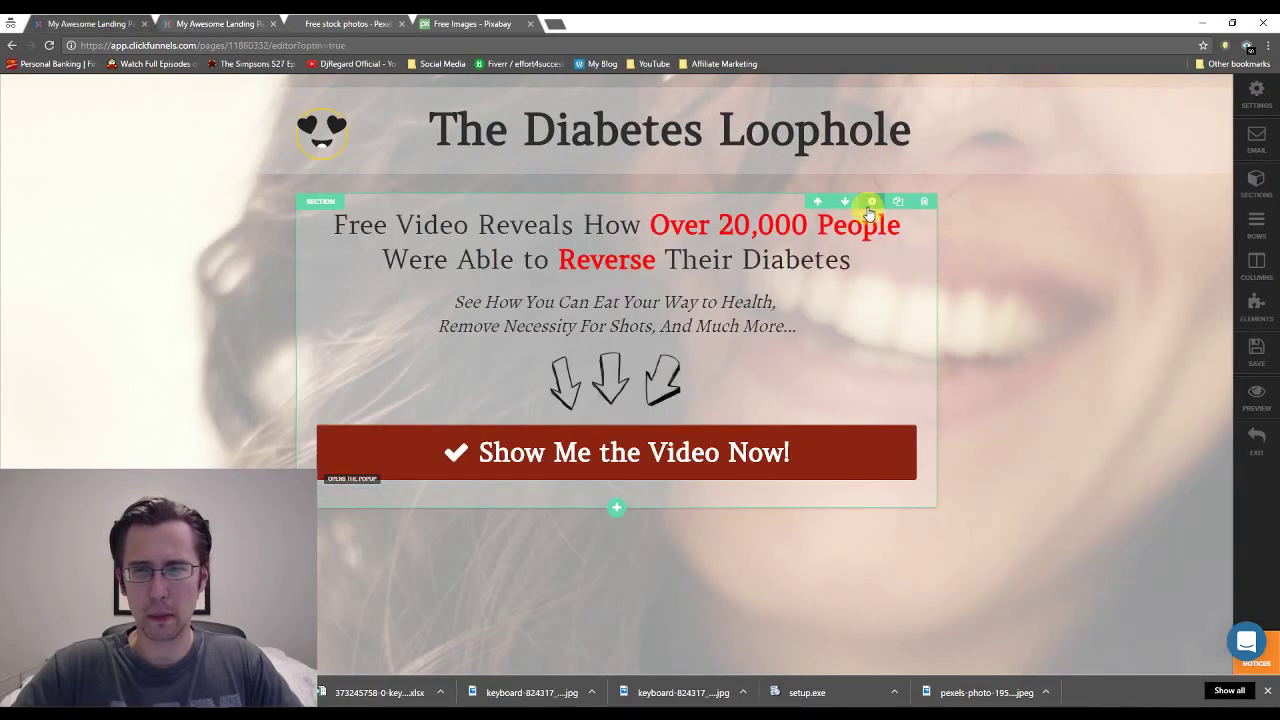
{"action": "left_click", "coordinate": [869, 204]}
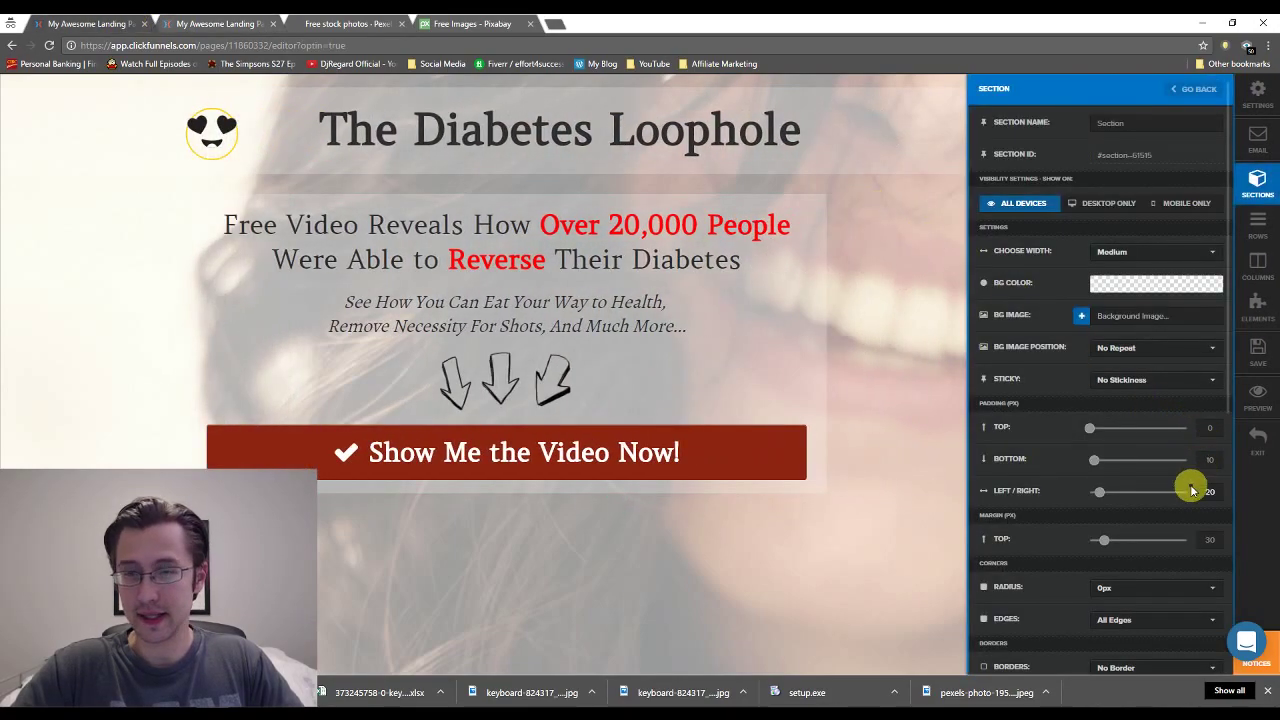
{"action": "left_click", "coordinate": [1208, 461]}
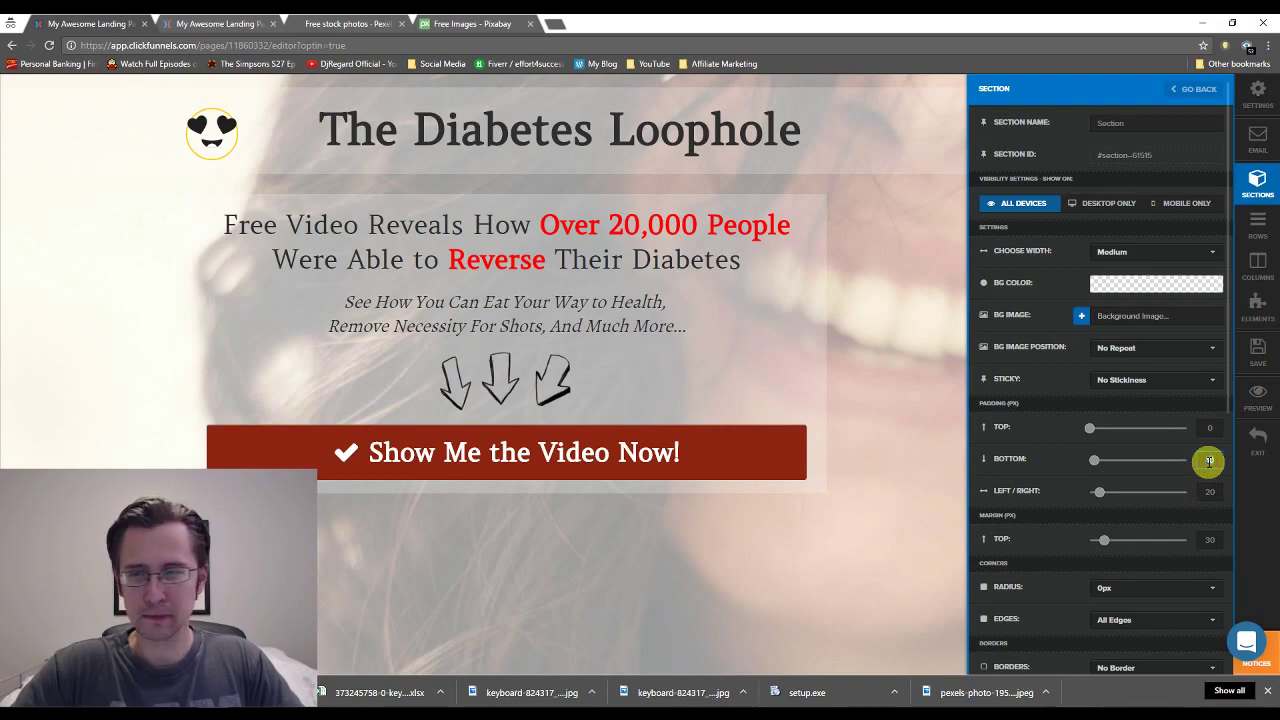
Set the thank-you section's padding to 0 top and 10 bottom.
{"action": "left_click", "coordinate": [183, 18]}
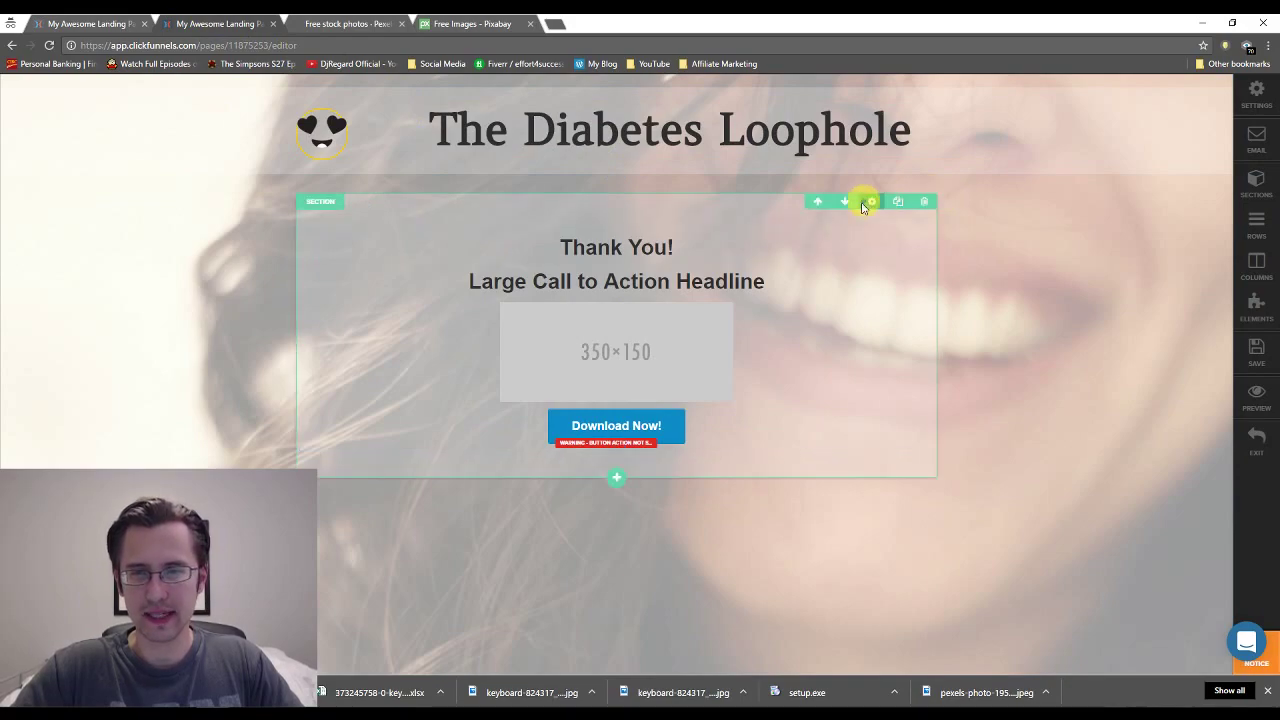
{"action": "left_click", "coordinate": [870, 203]}
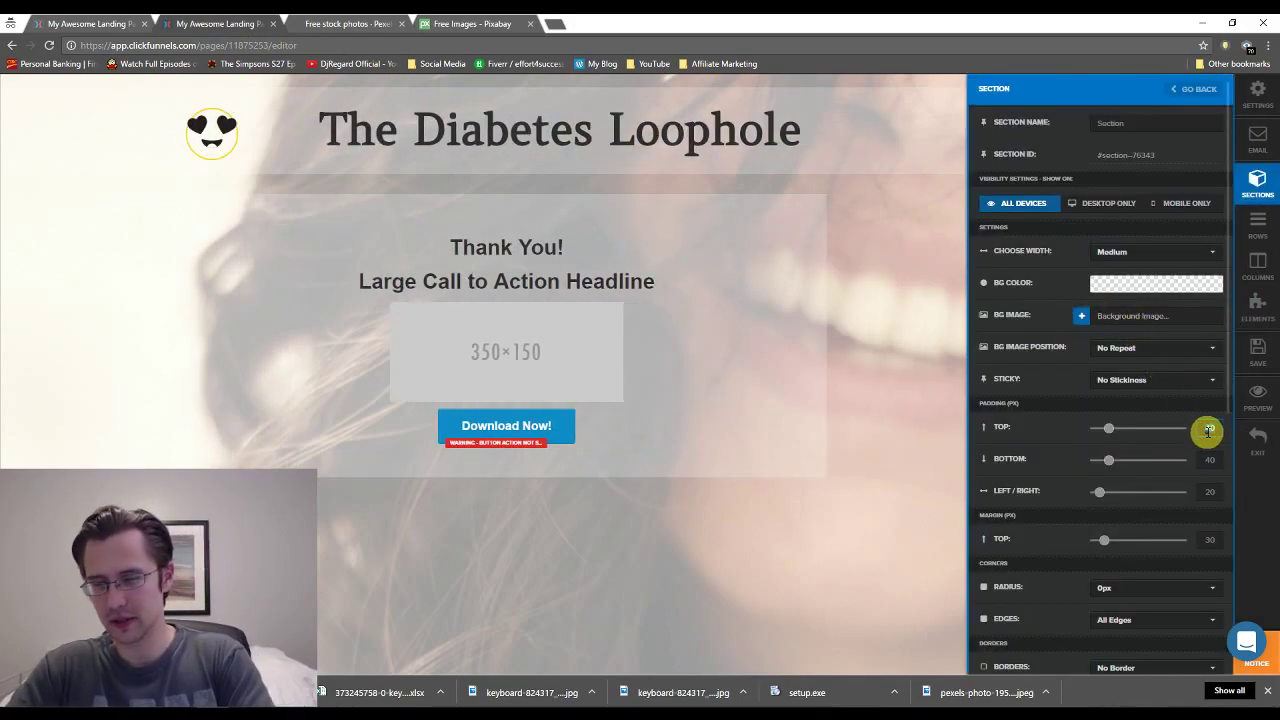
{"action": "double_click", "coordinate": [1208, 430]}
{"action": "type", "text": "0"}
{"action": "double_click", "coordinate": [1208, 460]}
{"action": "type", "text": "10"}
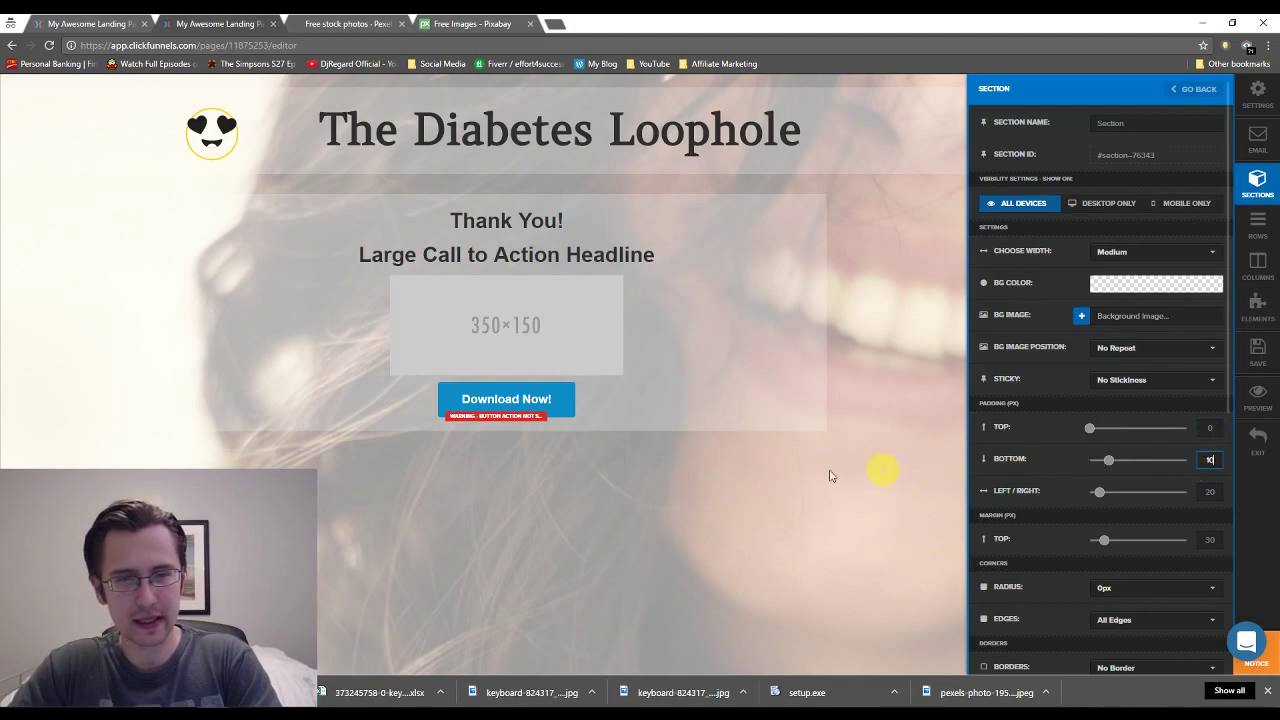
{"action": "left_click", "coordinate": [801, 476]}
{"action": "left_click", "coordinate": [620, 255]}
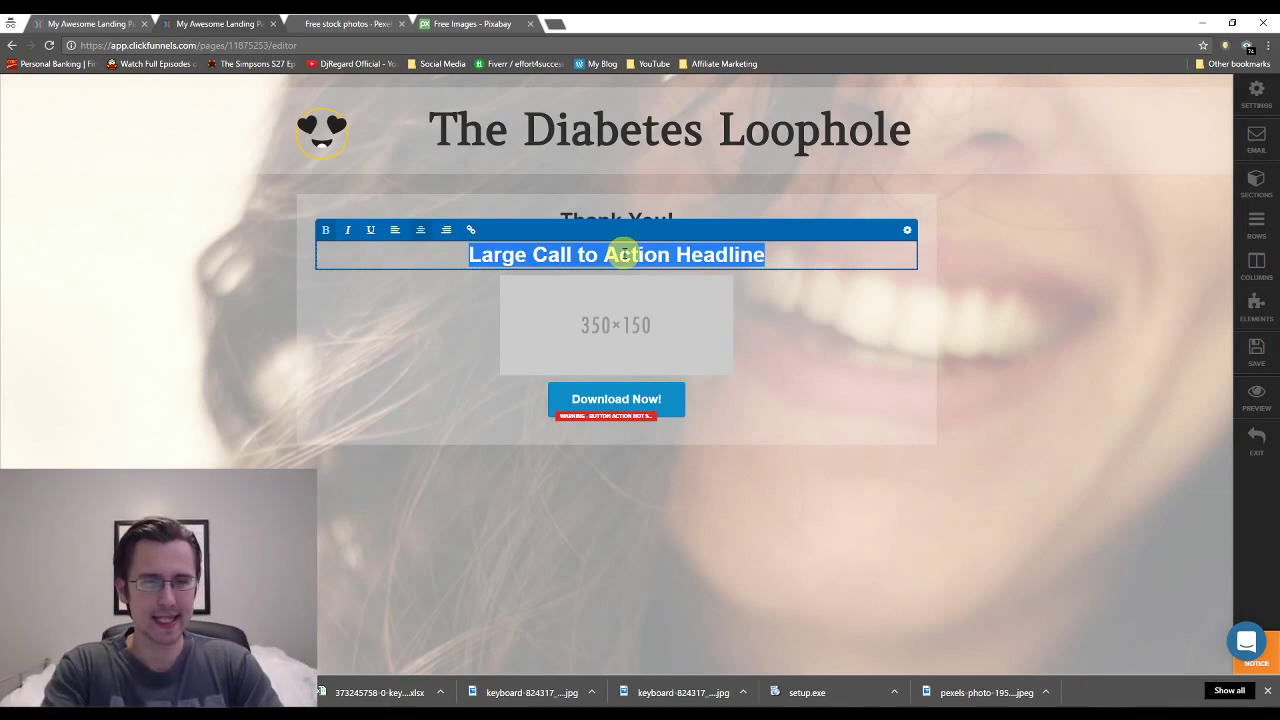
Clear the second headline, type 'I Have E-Mailed You Your FREE Video', then erase it.
{"action": "key", "text": "BackSpace"}
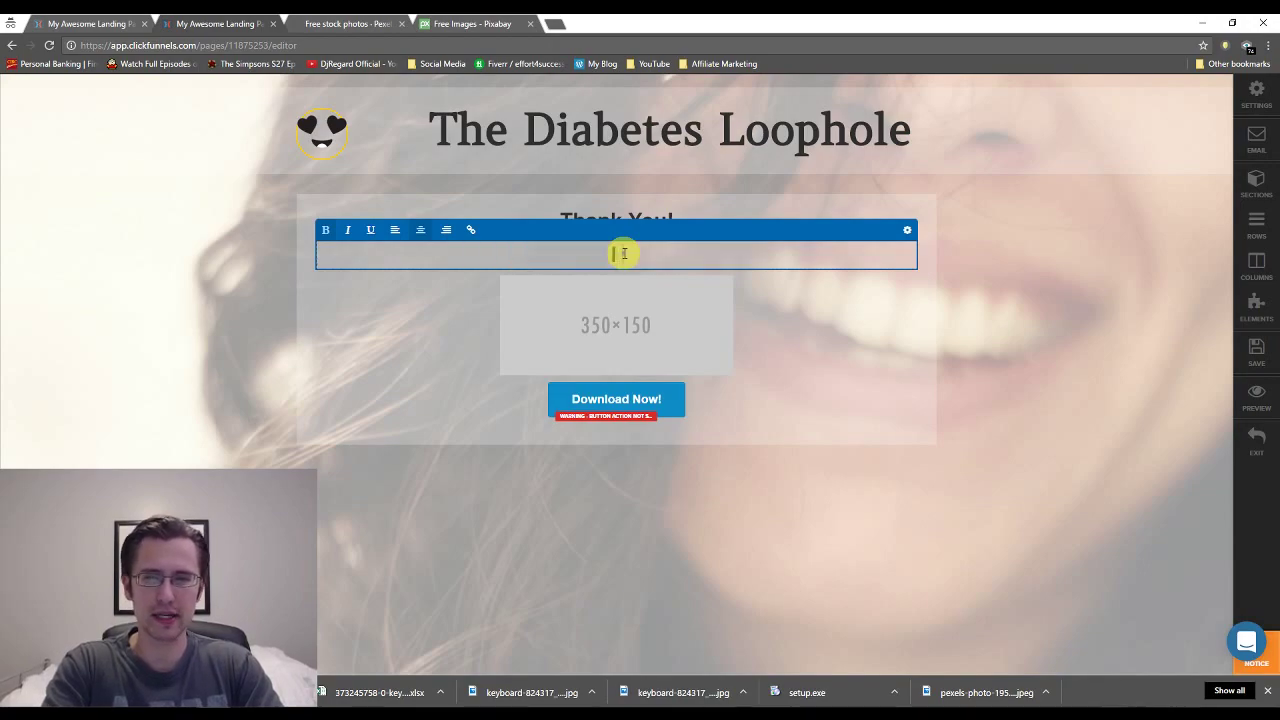
{"action": "type", "text": "I Have E-Mailed Y"}
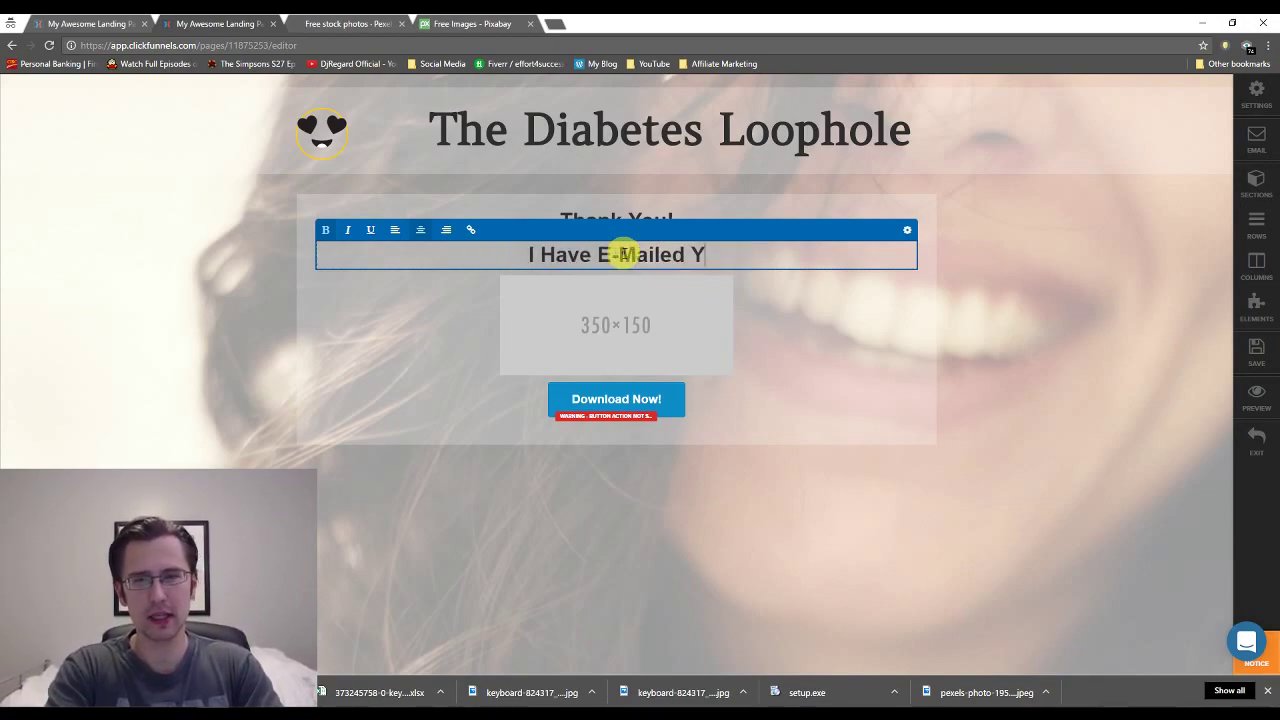
{"action": "type", "text": "ou Your F"}
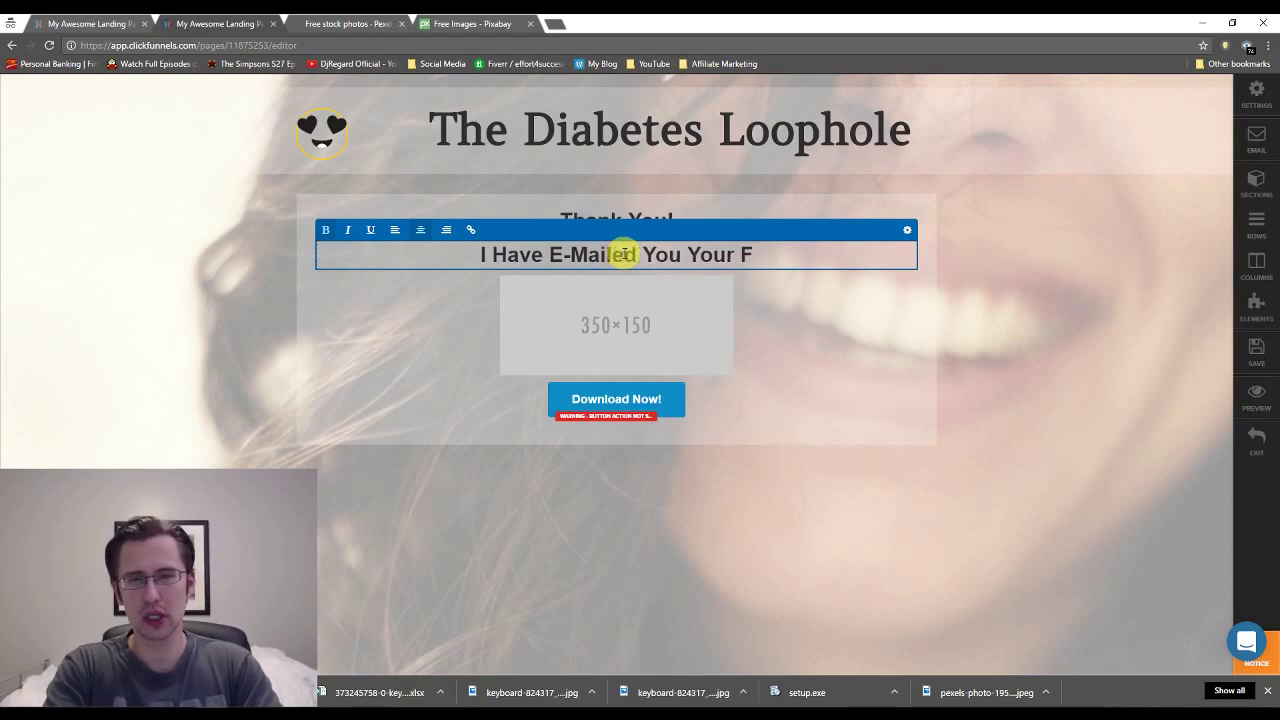
{"action": "type", "text": "REE Vi"}
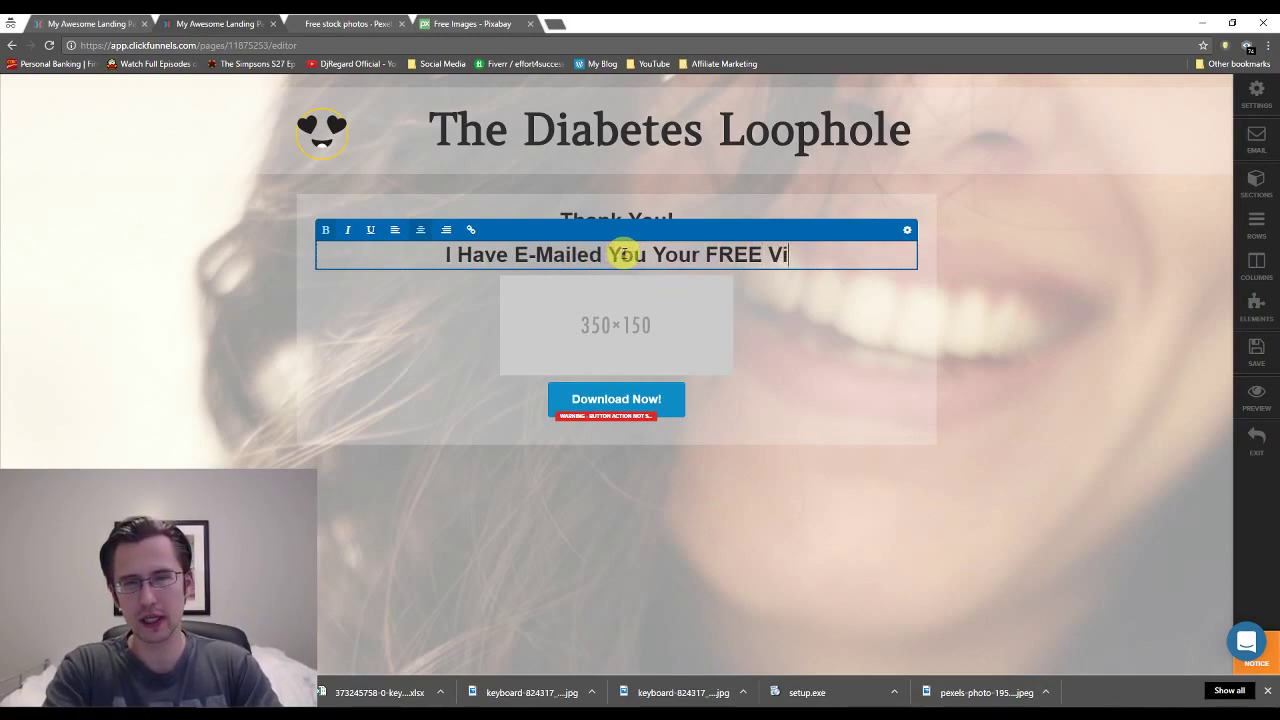
{"action": "type", "text": "deo"}
{"action": "key", "text": "BackSpace"}
{"action": "key", "text": "BackSpace"}
{"action": "key", "text": "BackSpace"}
{"action": "key", "text": "BackSpace"}
{"action": "key", "text": "BackSpace"}
{"action": "key", "text": "BackSpace"}
{"action": "key", "text": "BackSpace"}
{"action": "key", "text": "BackSpace"}
{"action": "key", "text": "BackSpace"}
{"action": "key", "text": "BackSpace"}
{"action": "key", "text": "BackSpace"}
{"action": "key", "text": "BackSpace"}
{"action": "key", "text": "BackSpace"}
{"action": "key", "text": "BackSpace"}
{"action": "key", "text": "BackSpace"}
{"action": "key", "text": "BackSpace"}
{"action": "key", "text": "BackSpace"}
{"action": "key", "text": "BackSpace"}
{"action": "key", "text": "BackSpace"}
{"action": "key", "text": "BackSpace"}
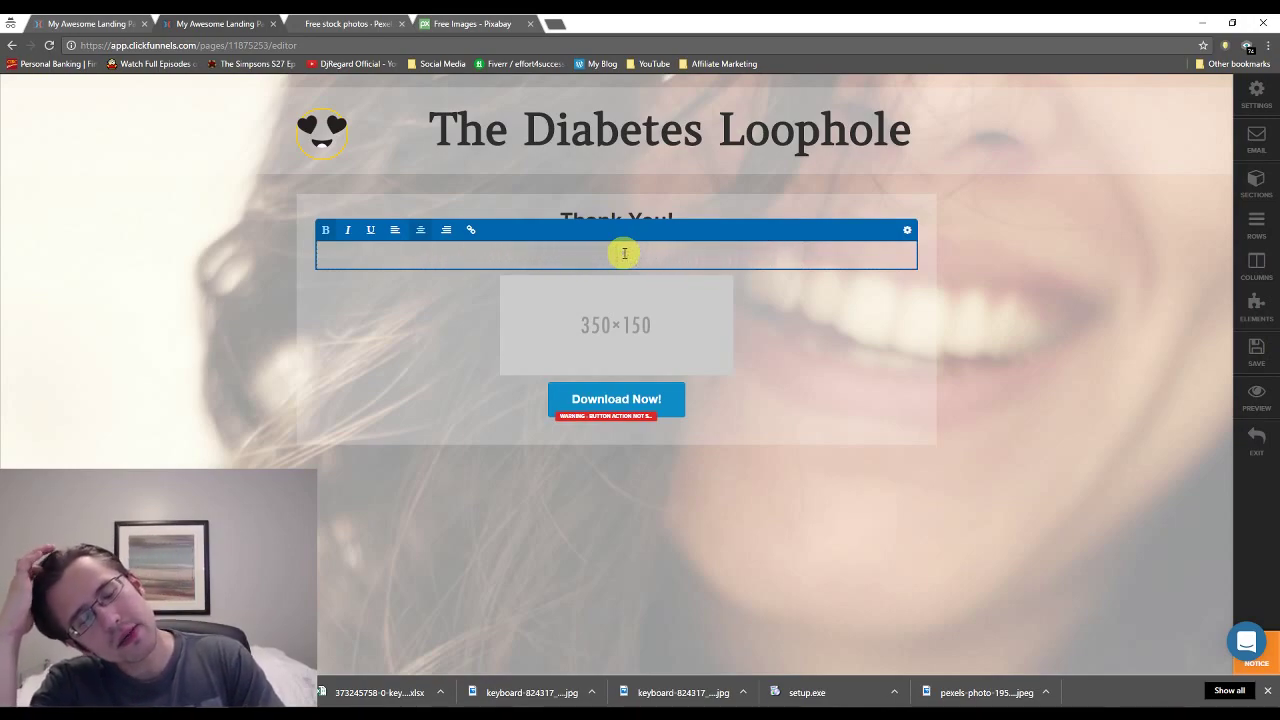
Paste the ClickBank HopLink as the Download Now! button's URL/Action.
{"action": "left_click", "coordinate": [614, 420]}
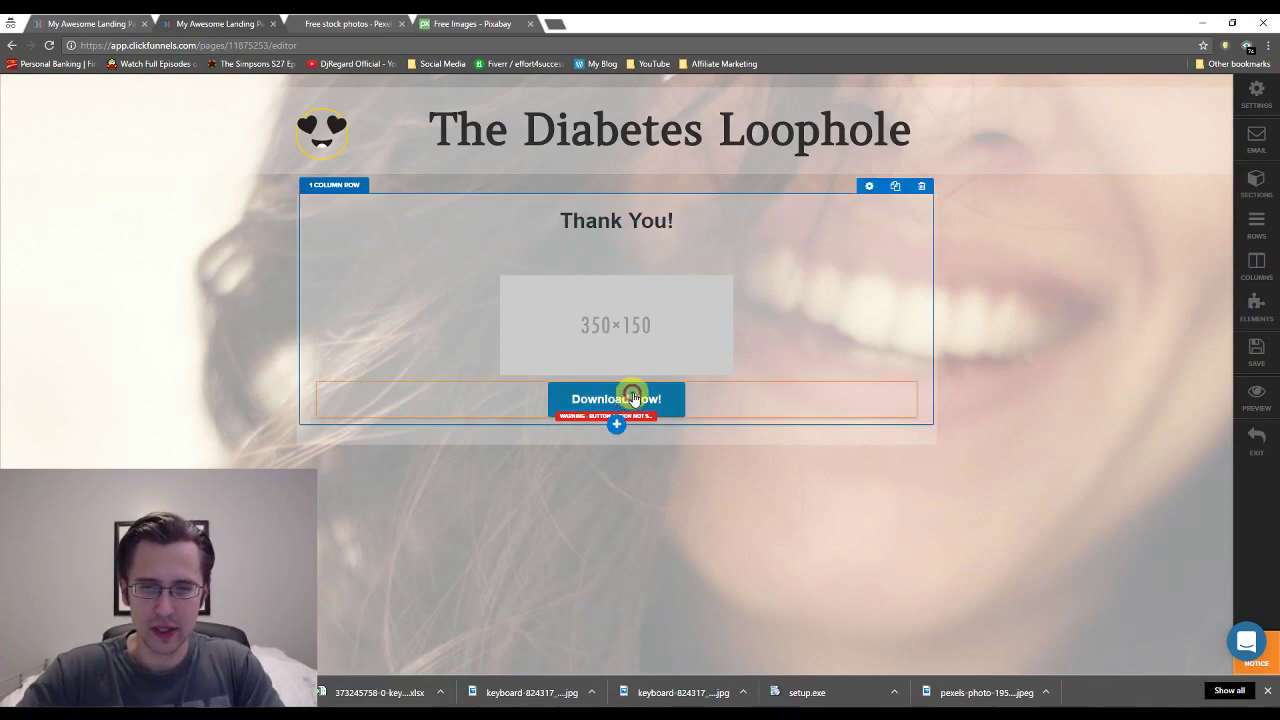
{"action": "left_click", "coordinate": [629, 396]}
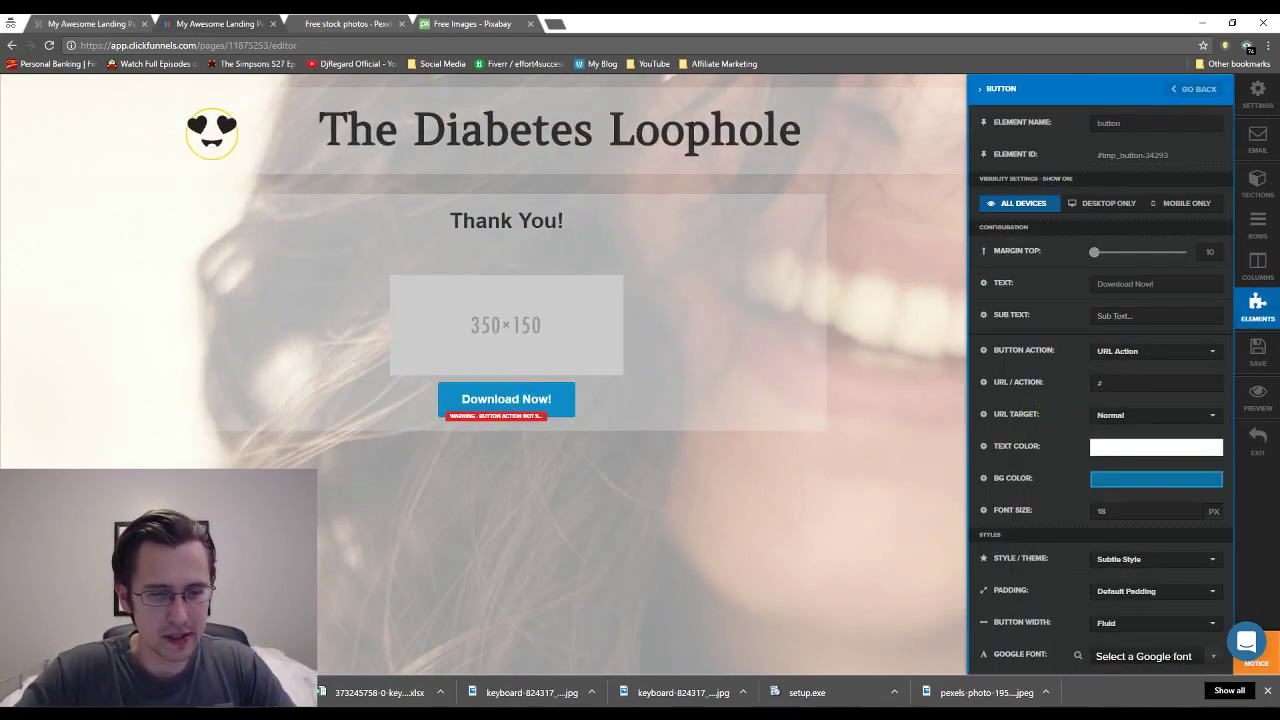
{"action": "mouse_move", "coordinate": [358, 700]}
{"action": "left_click", "coordinate": [353, 645]}
{"action": "left_click", "coordinate": [235, 117]}
{"action": "key", "text": "ctrl+c"}
{"action": "left_click", "coordinate": [1114, 382]}
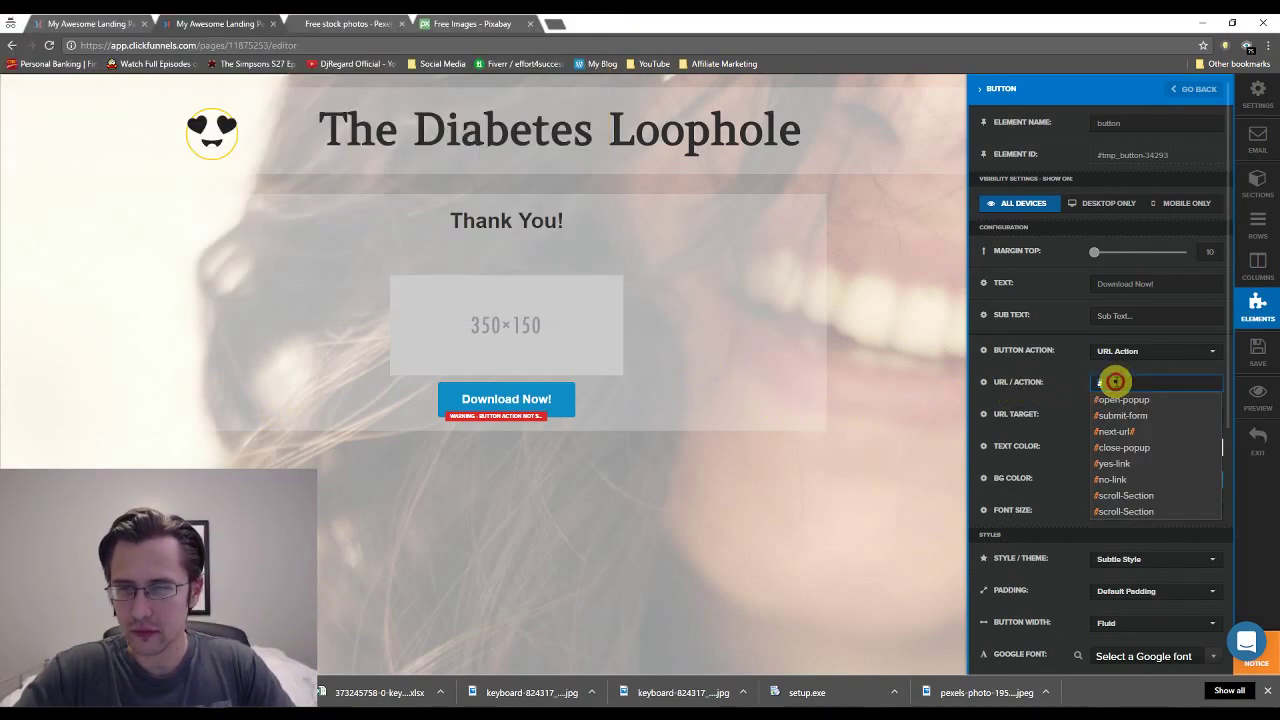
{"action": "key", "text": "ctrl+v"}
Write 'Click Down Below to Watch the Video' as the line under Thank You!
{"action": "left_click", "coordinate": [740, 514]}
{"action": "left_click", "coordinate": [620, 250]}
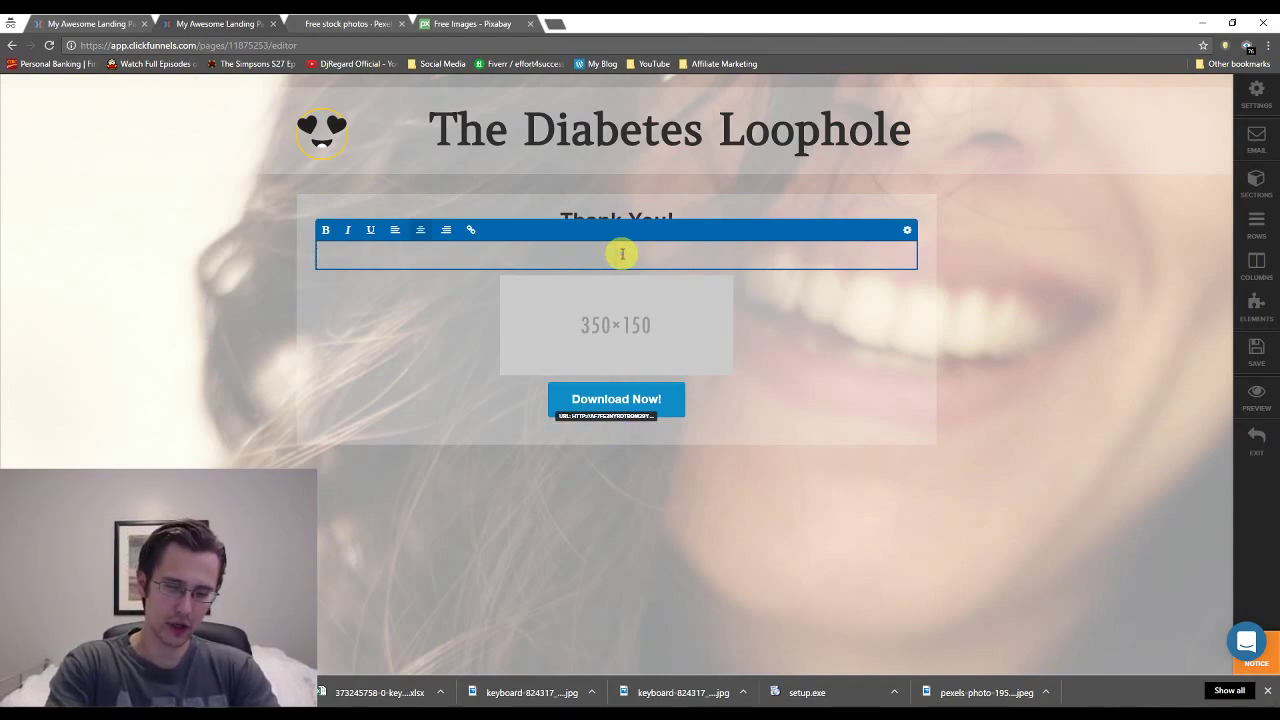
{"action": "type", "text": "Click Down Bel"}
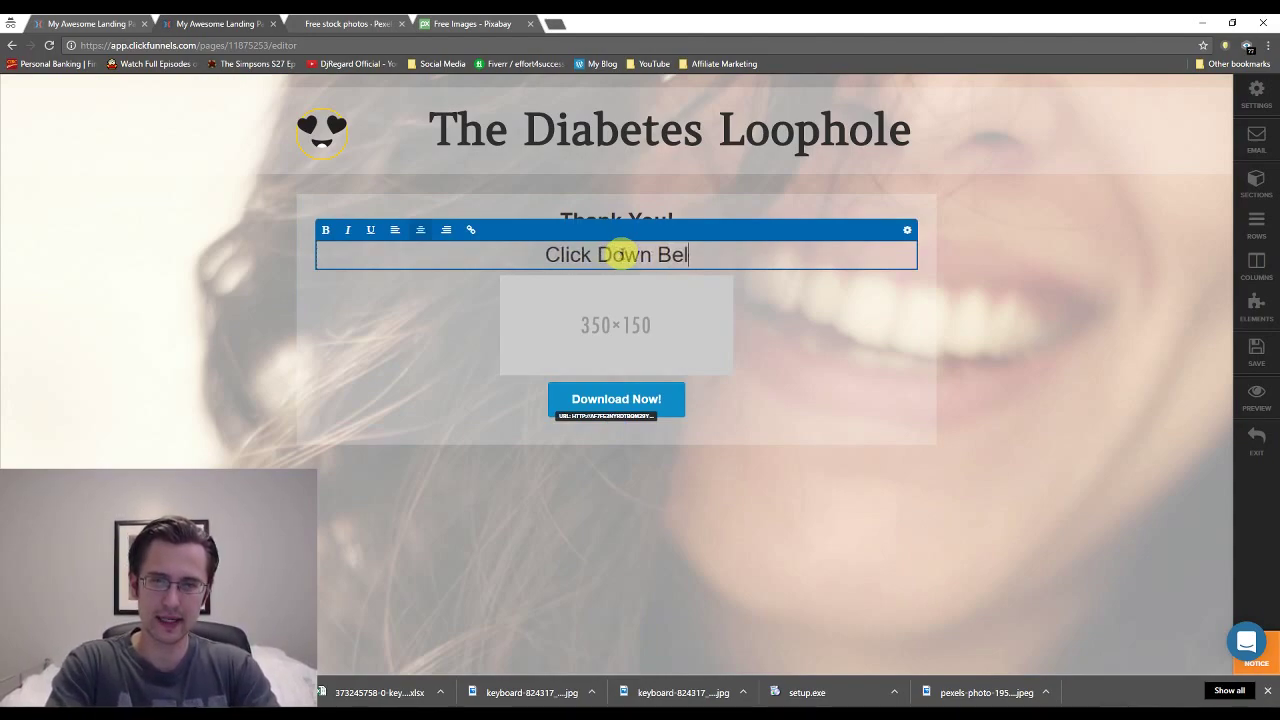
{"action": "type", "text": "ow to Wa"}
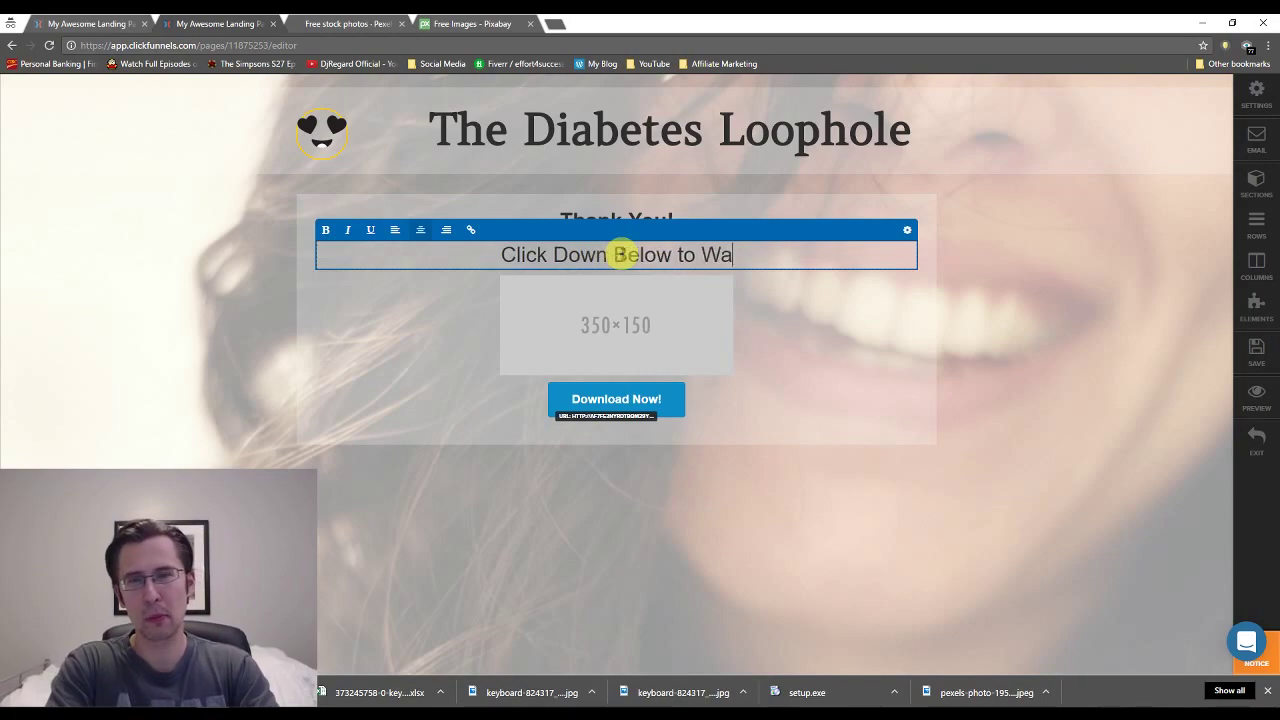
{"action": "type", "text": "tch the Video"}
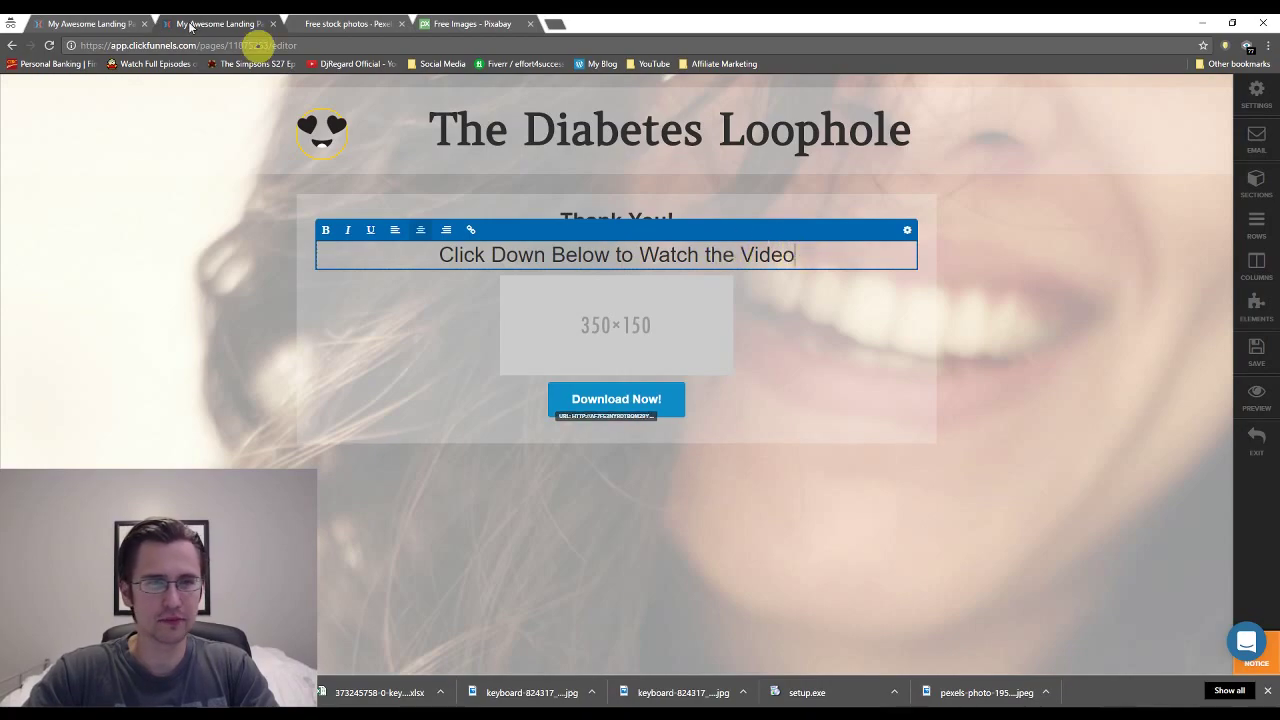
Check the reversal count on the Diabetes Loophole sales page, then return to the opt-in editor.
{"action": "left_click", "coordinate": [90, 23]}
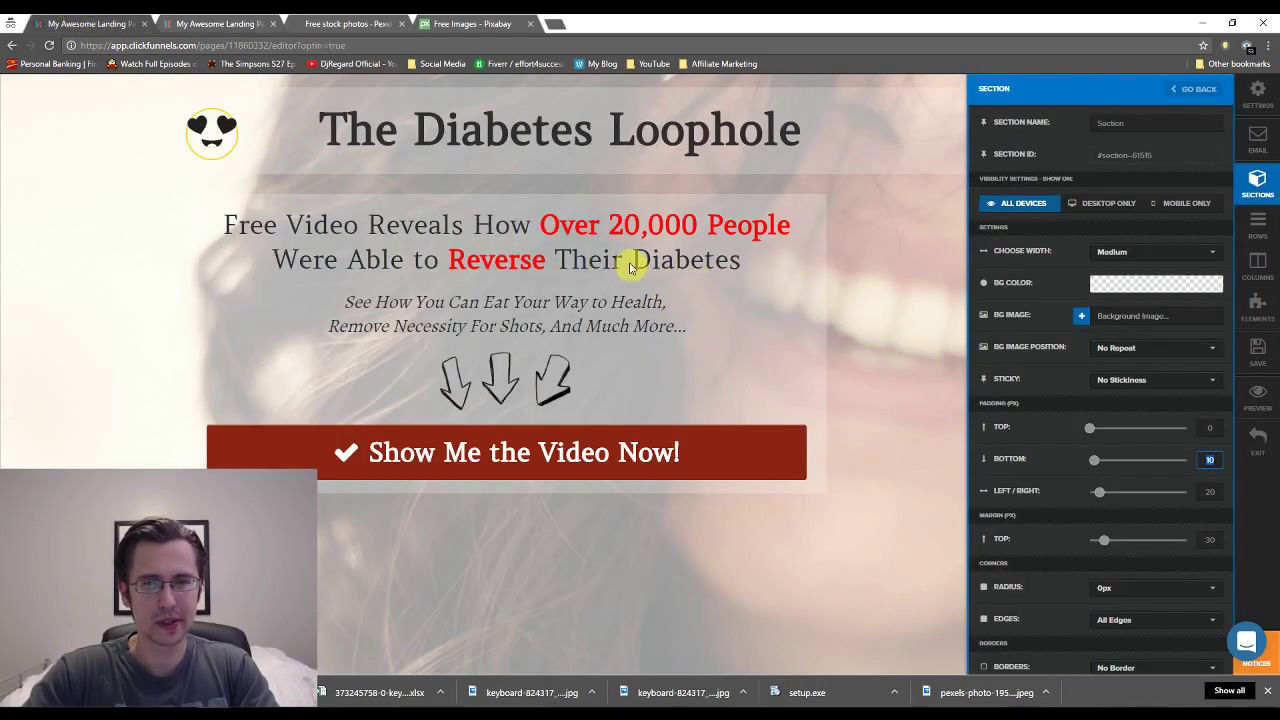
{"action": "left_click", "coordinate": [624, 210]}
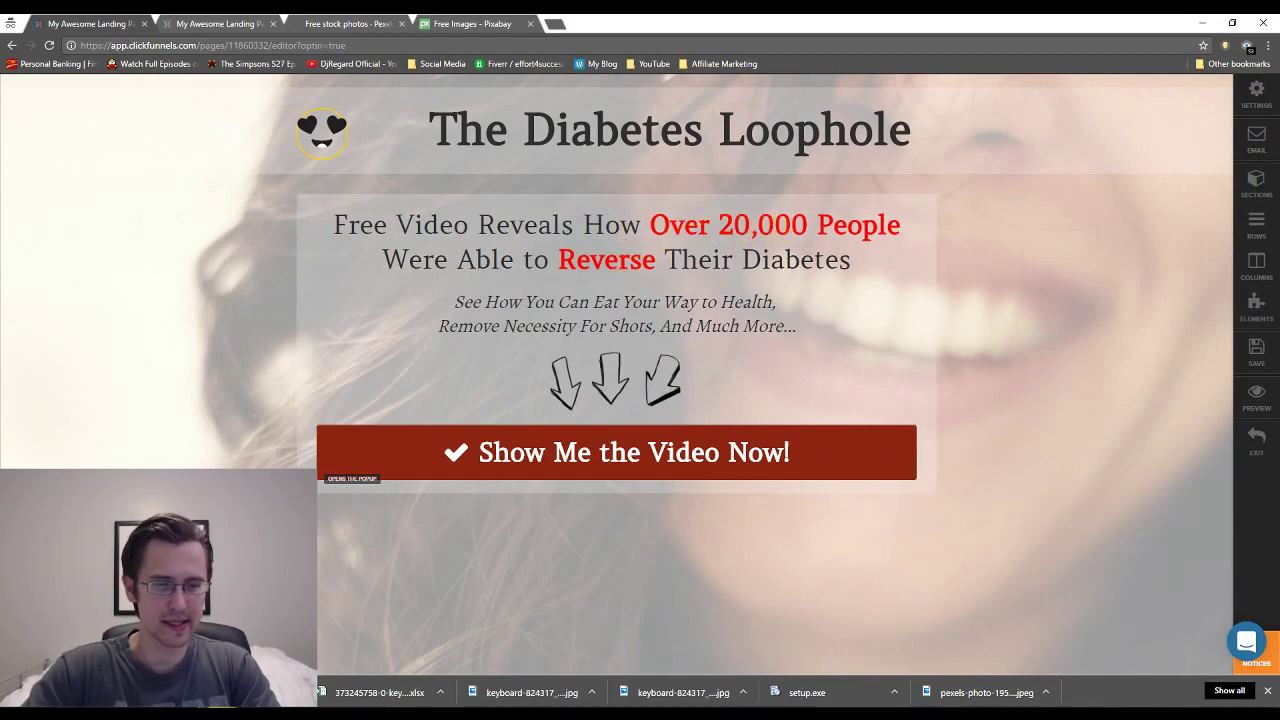
{"action": "left_click", "coordinate": [357, 655]}
{"action": "left_click", "coordinate": [188, 23]}
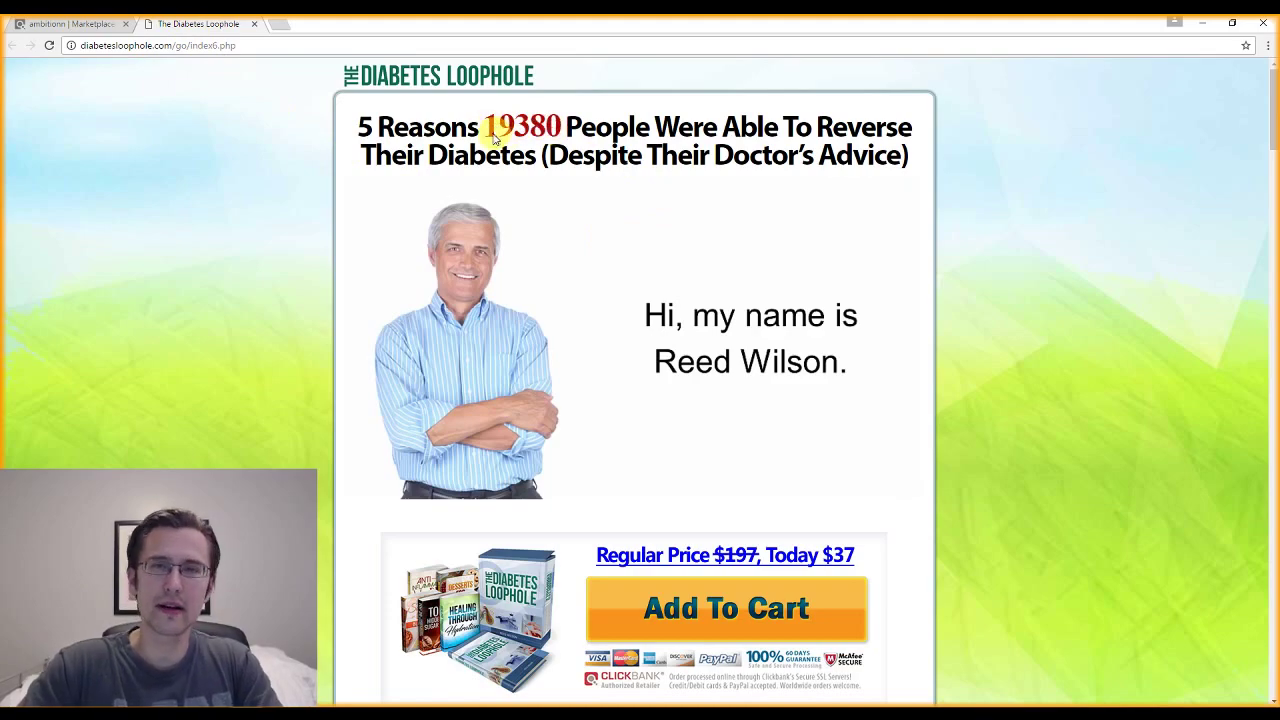
{"action": "left_click", "coordinate": [335, 583]}
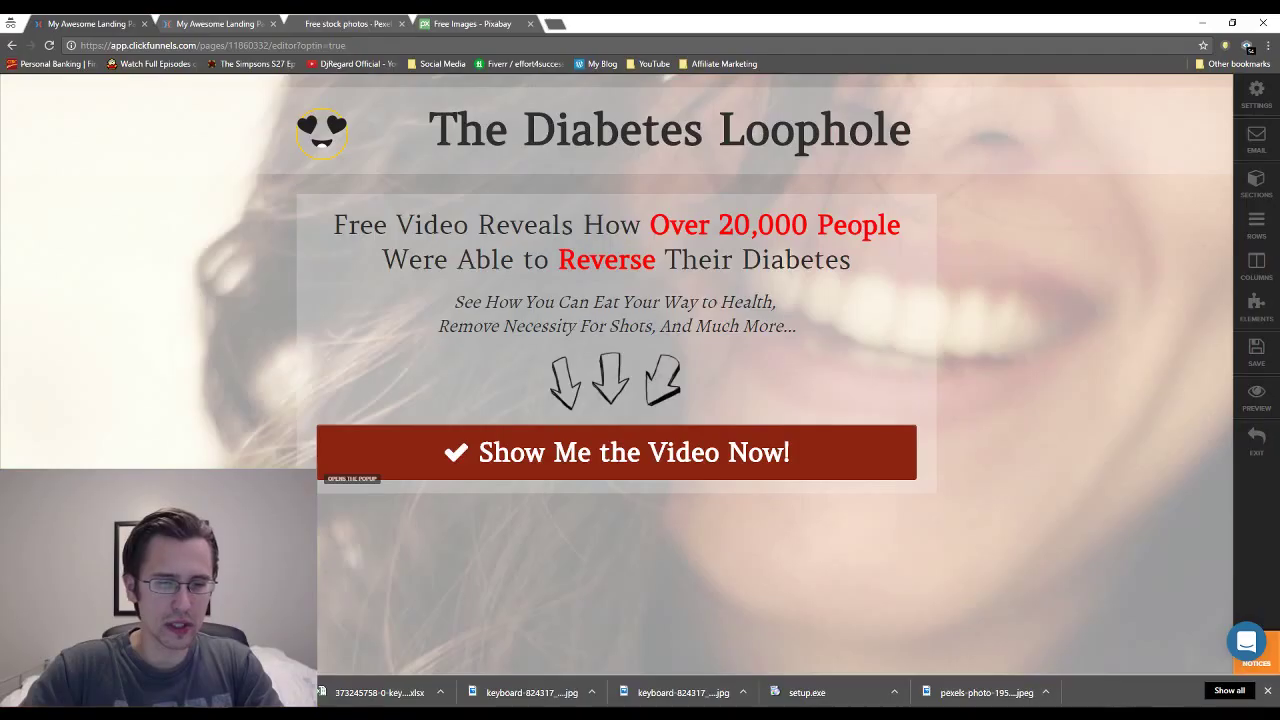
Change the opt-in headline to 18,000 and save, then end the thank-you line with 'How Over 18,000 Reversed Their Diabetes'.
{"action": "left_click", "coordinate": [737, 221]}
{"action": "left_click_drag", "start_coordinate": [724, 224], "coordinate": [740, 224]}
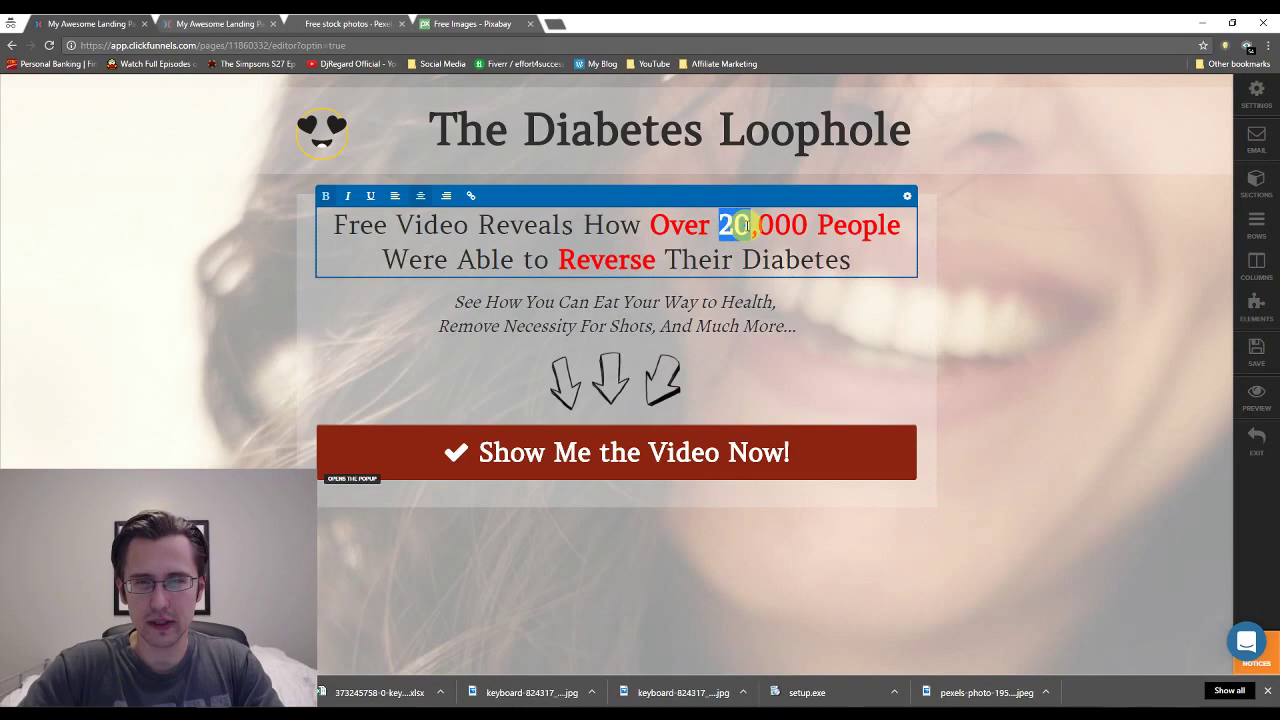
{"action": "type", "text": "18"}
{"action": "left_click", "coordinate": [1263, 358]}
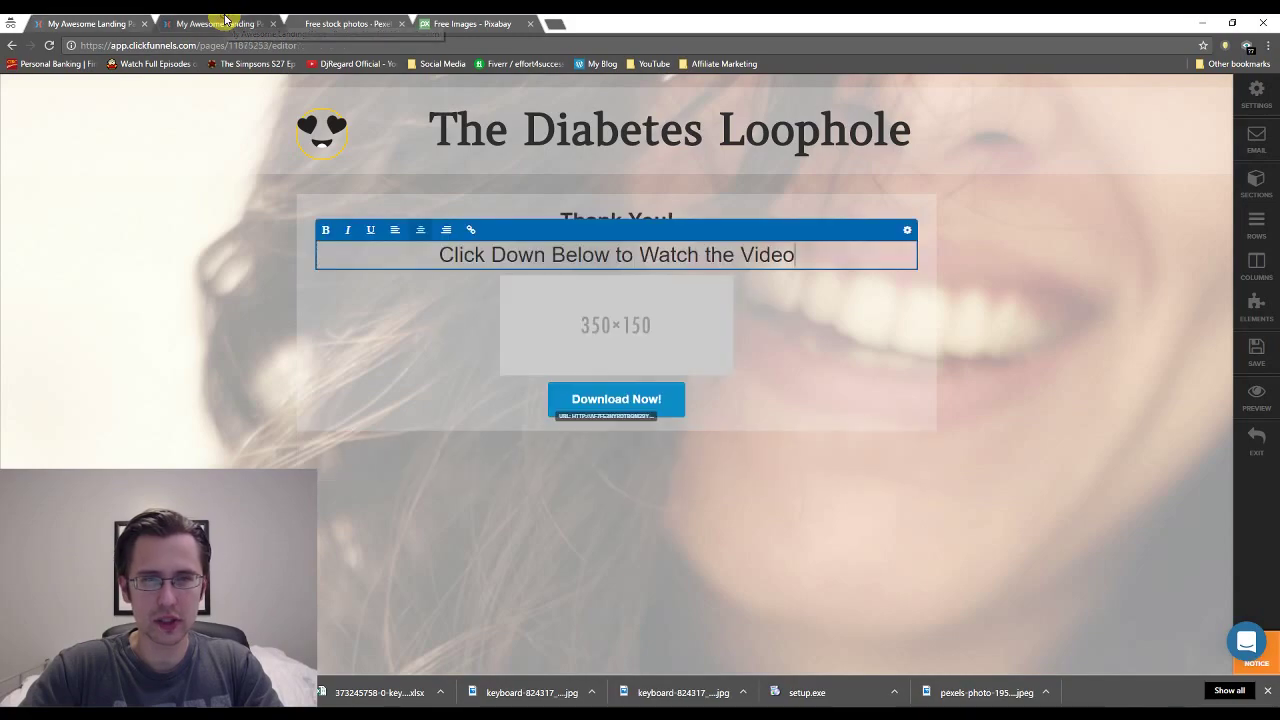
{"action": "left_click_drag", "start_coordinate": [806, 253], "coordinate": [717, 258]}
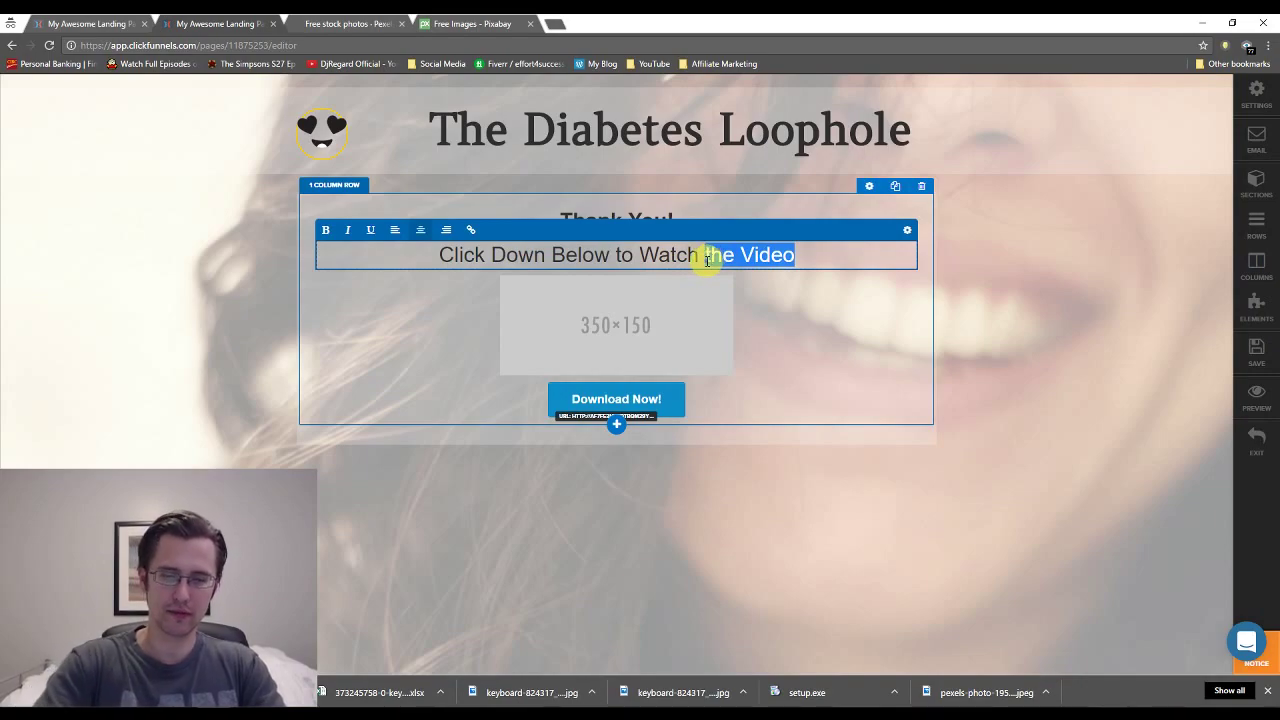
{"action": "type", "text": "How Over 18,000 Reversed Their Di"}
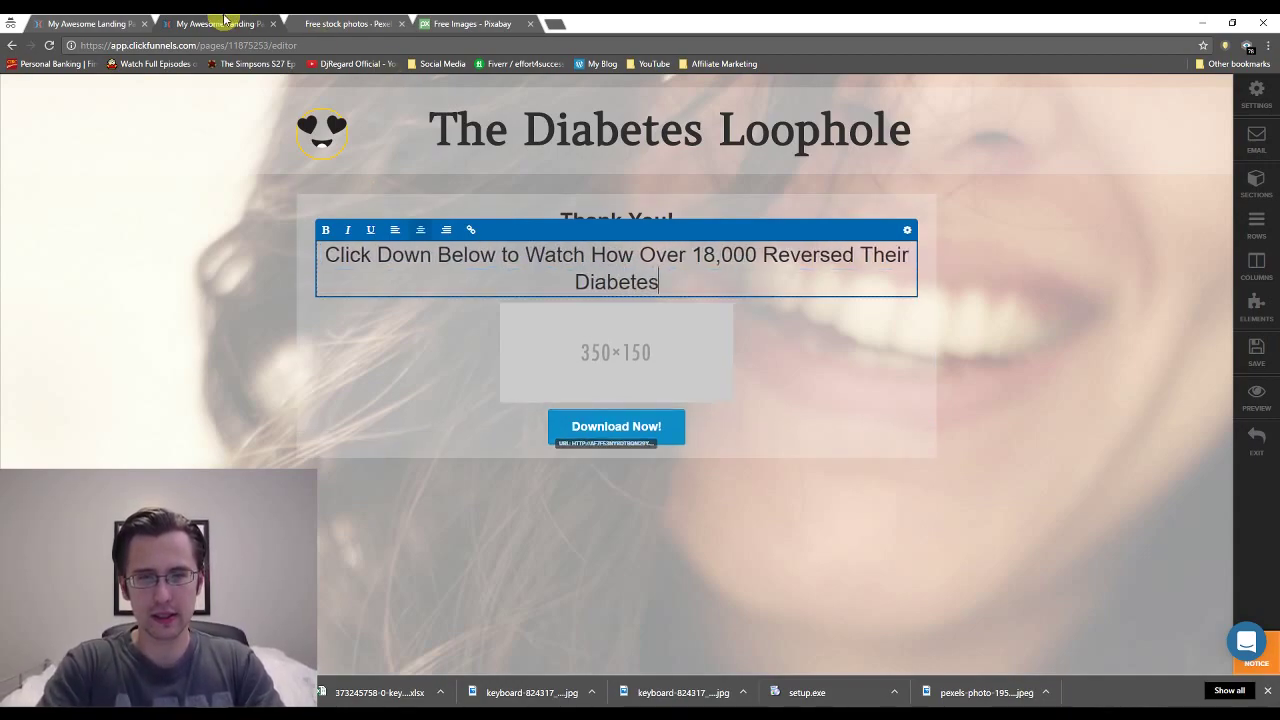
{"action": "type", "text": "abetes"}
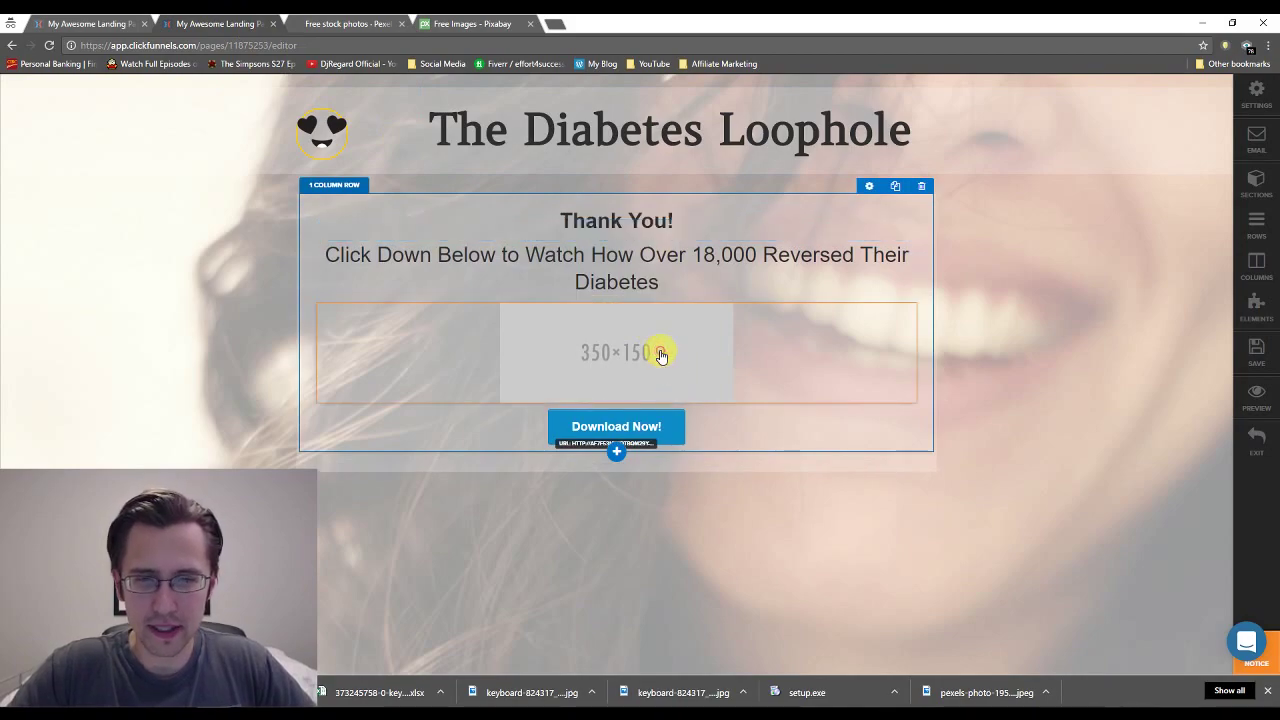
Replace the placeholder image with the hand-drawn down arrow from Stock Images > Arrows.
{"action": "left_click", "coordinate": [660, 356]}
{"action": "left_click", "coordinate": [1080, 286]}
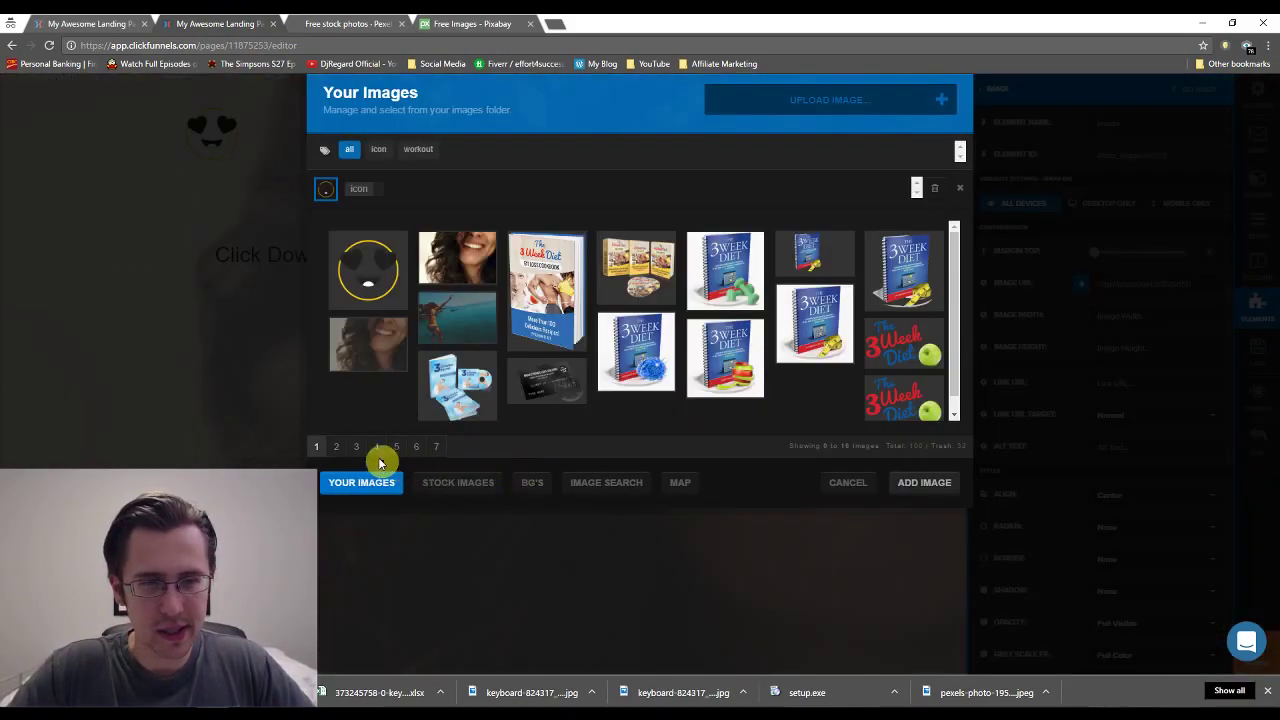
{"action": "left_click", "coordinate": [528, 482]}
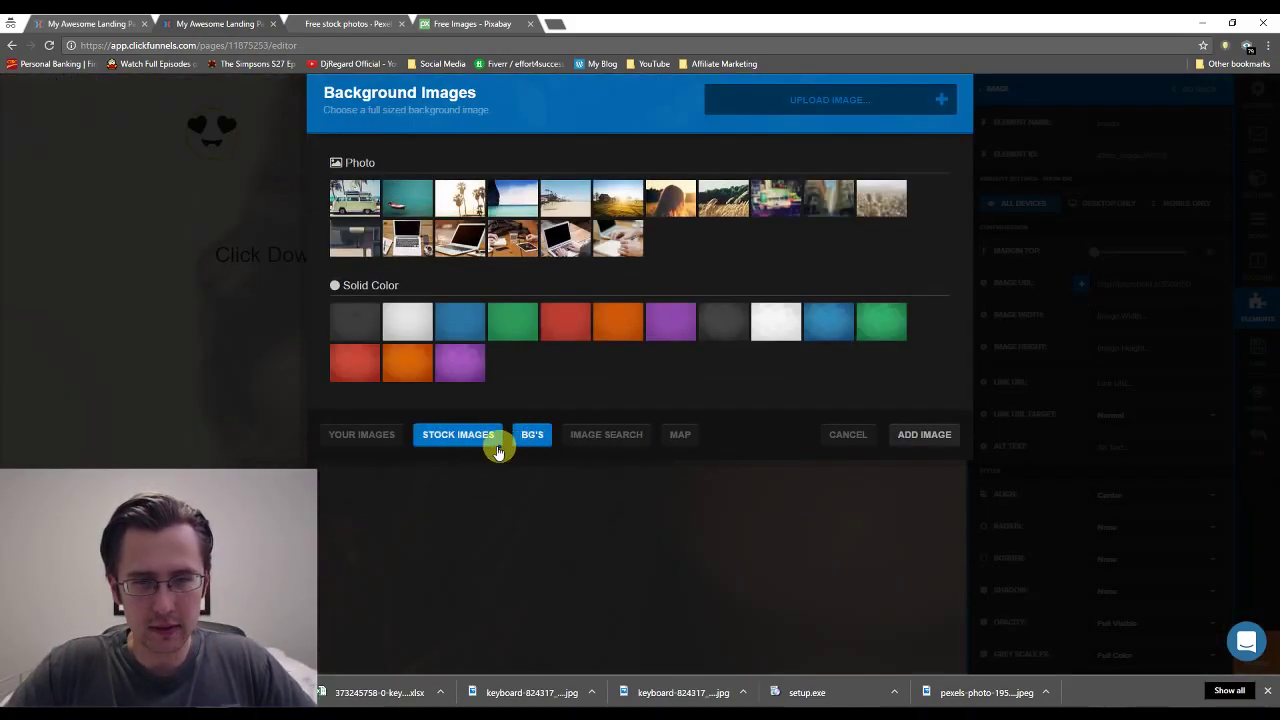
{"action": "left_click", "coordinate": [497, 446]}
{"action": "left_click", "coordinate": [474, 157]}
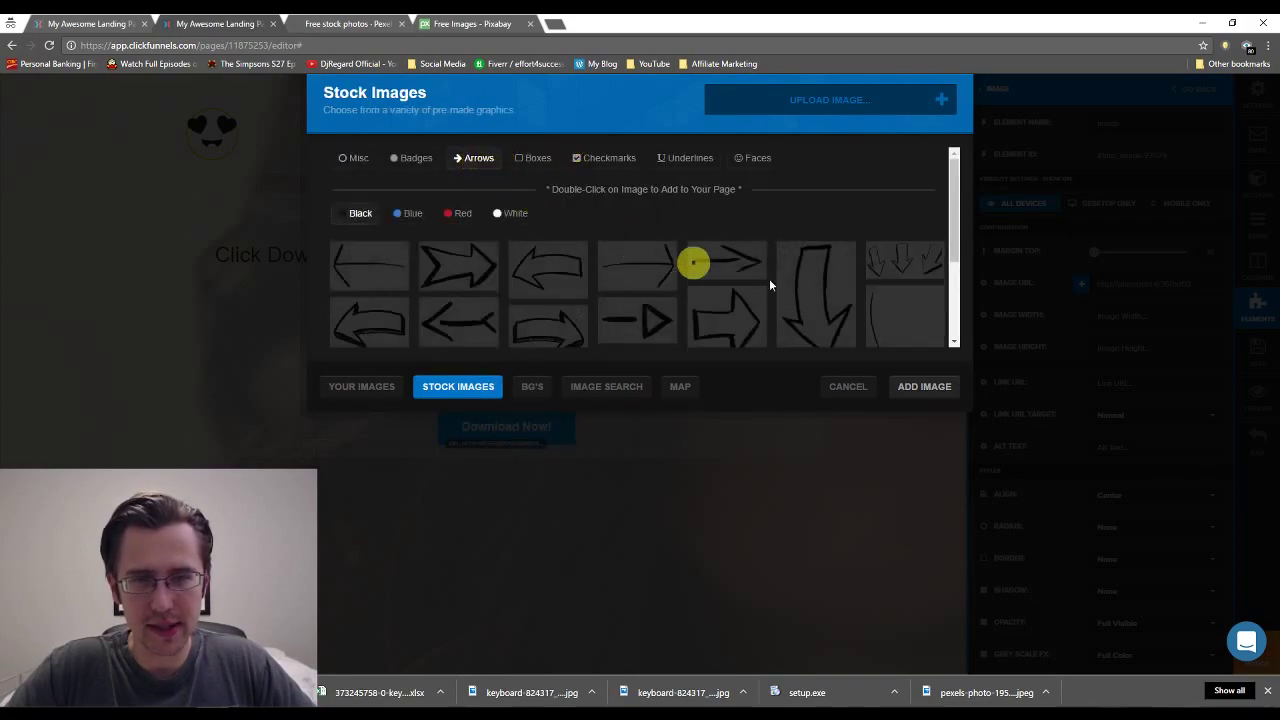
{"action": "scroll", "coordinate": [780, 290], "scroll_direction": "down", "scroll_amount": 3}
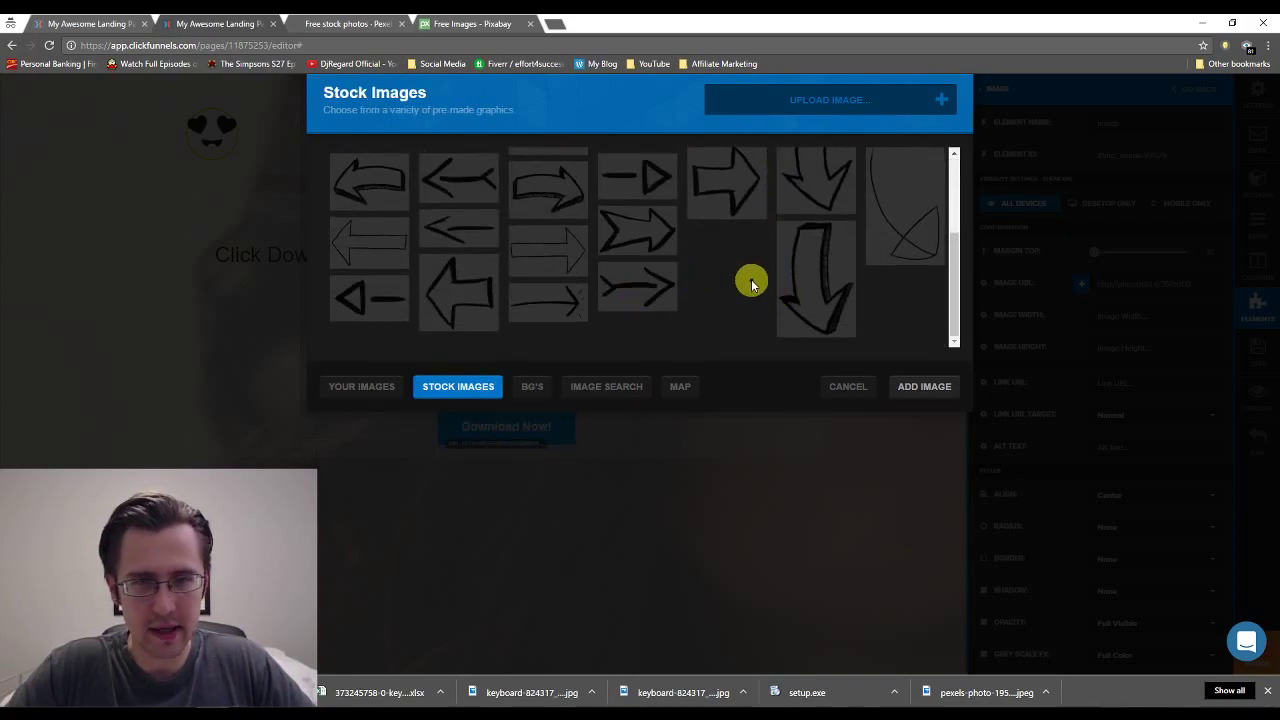
{"action": "scroll", "coordinate": [745, 287], "scroll_direction": "up", "scroll_amount": 2}
{"action": "scroll", "coordinate": [780, 275], "scroll_direction": "down", "scroll_amount": 2}
{"action": "left_click", "coordinate": [820, 266]}
{"action": "left_click", "coordinate": [922, 386]}
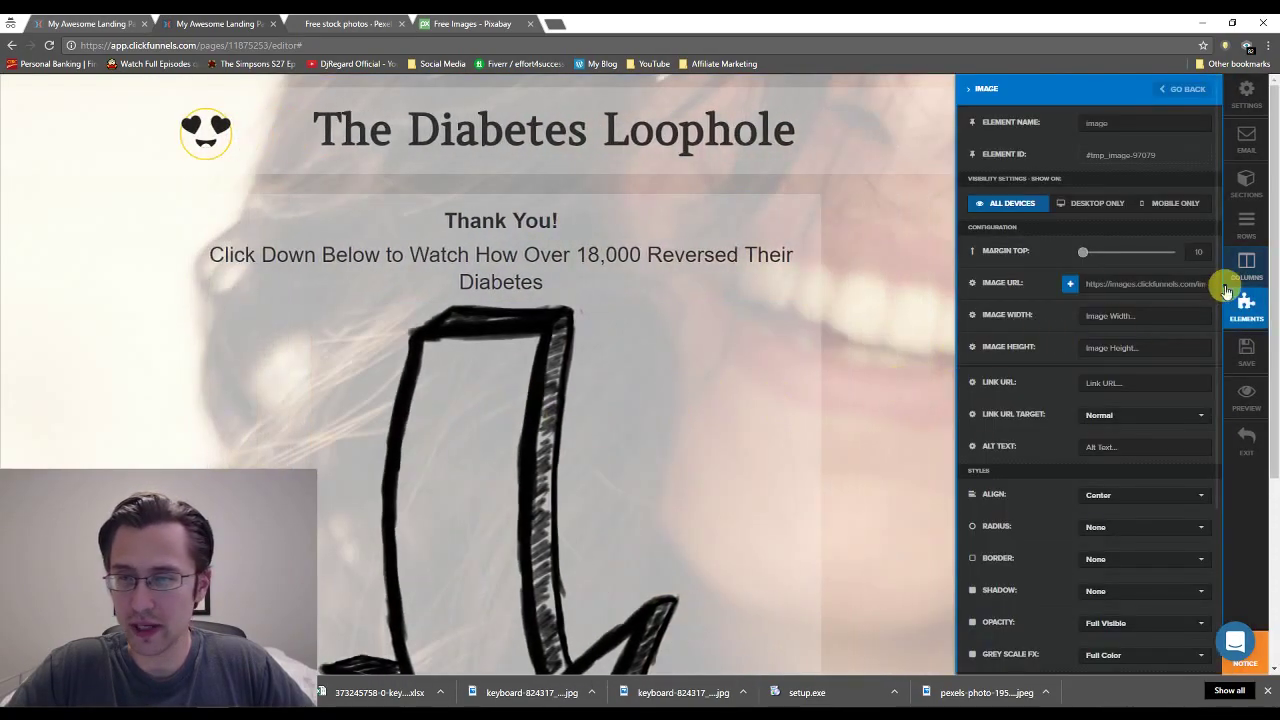
Set the arrow image's width to 150 and bring up the Thank You! heading's settings.
{"action": "left_click", "coordinate": [1130, 315]}
{"action": "type", "text": "150"}
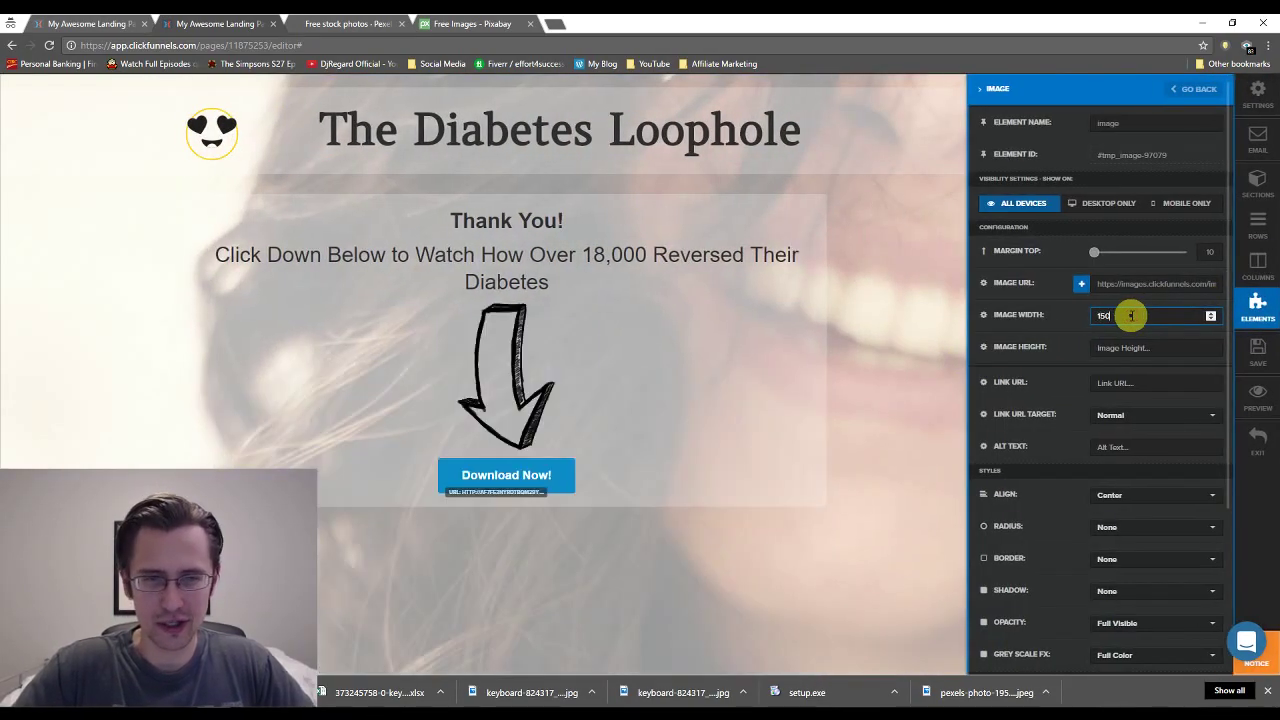
{"action": "left_click", "coordinate": [773, 400]}
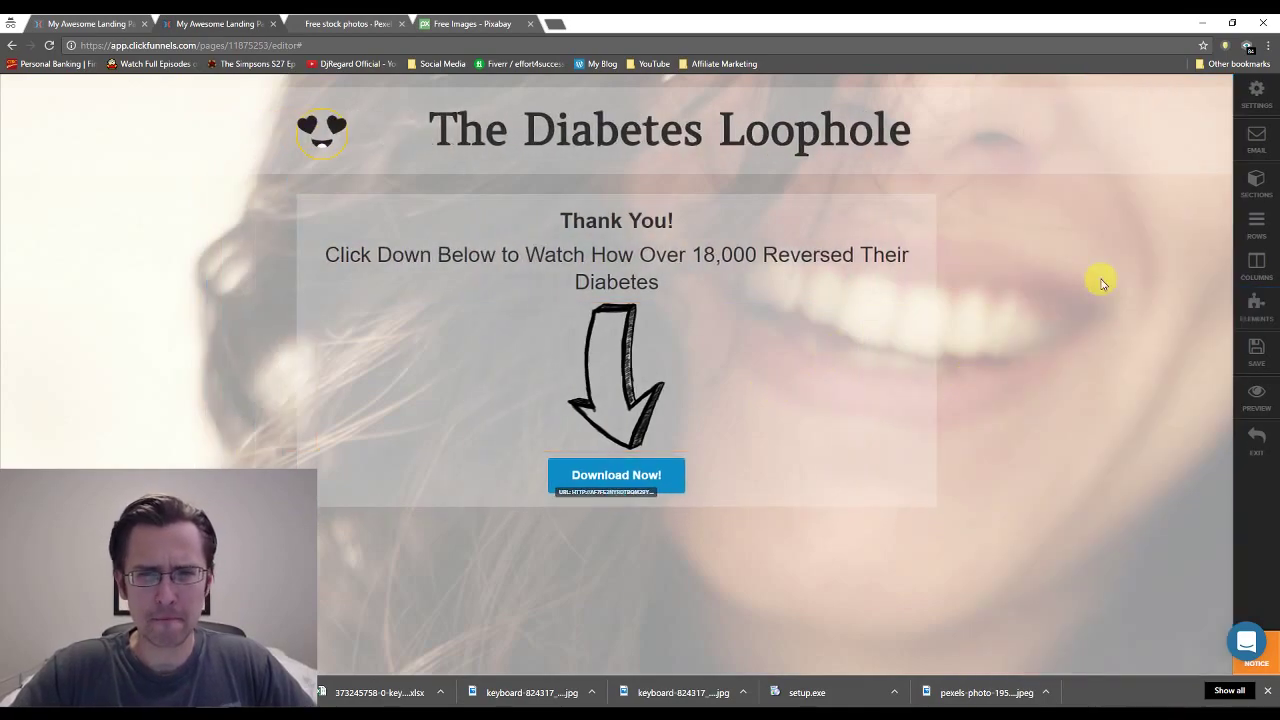
{"action": "left_click", "coordinate": [630, 222]}
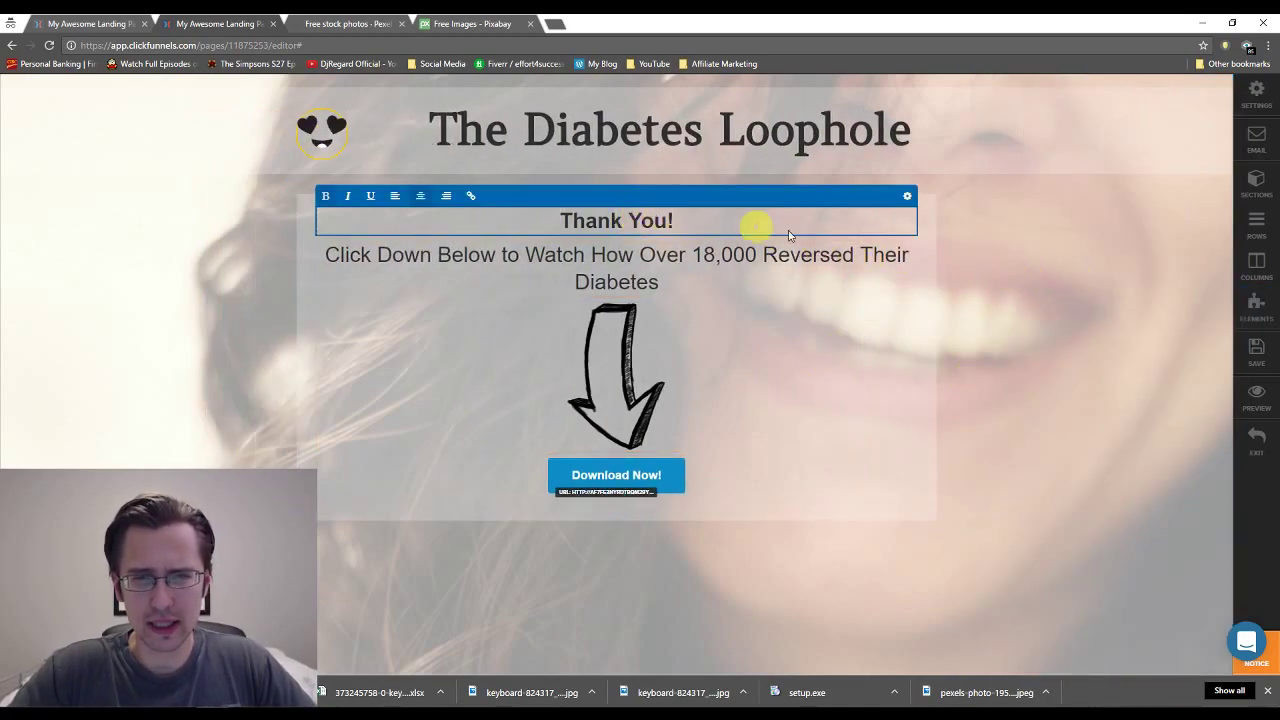
{"action": "left_click", "coordinate": [905, 199]}
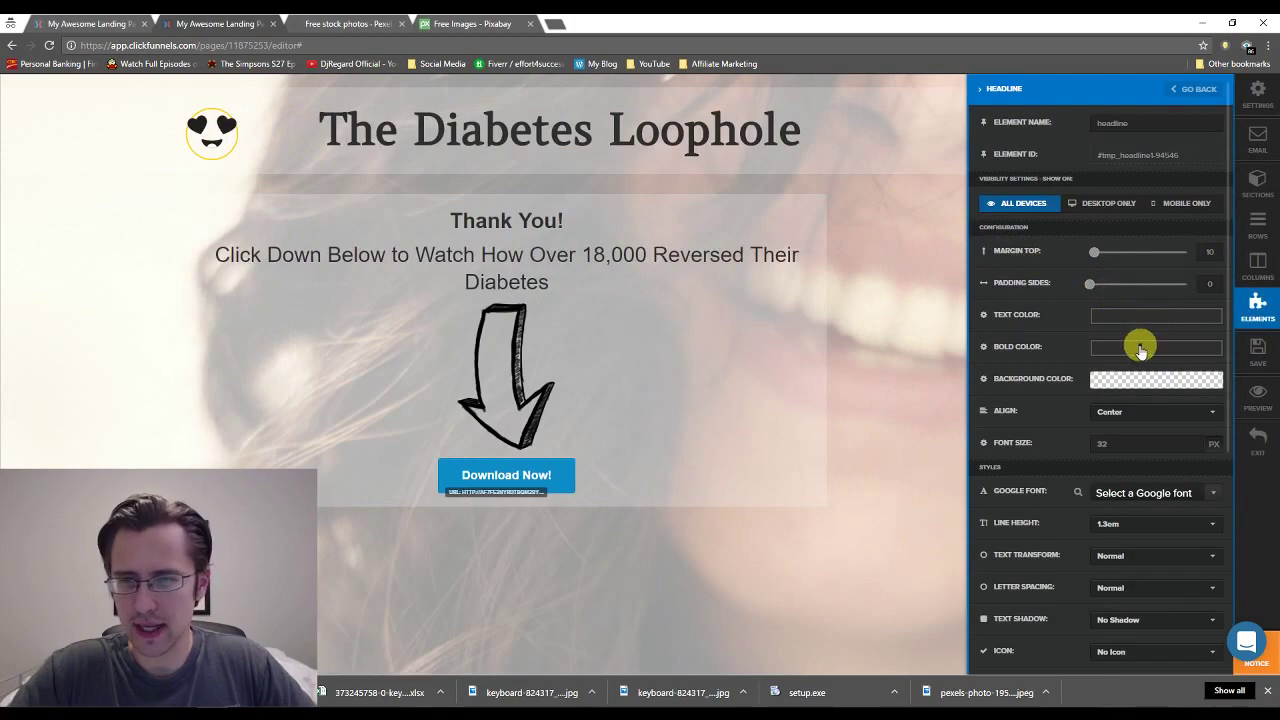
Make the Thank You! heading's bold text red to match the opt-in headline, saving the opt-in page.
{"action": "left_click", "coordinate": [1140, 348]}
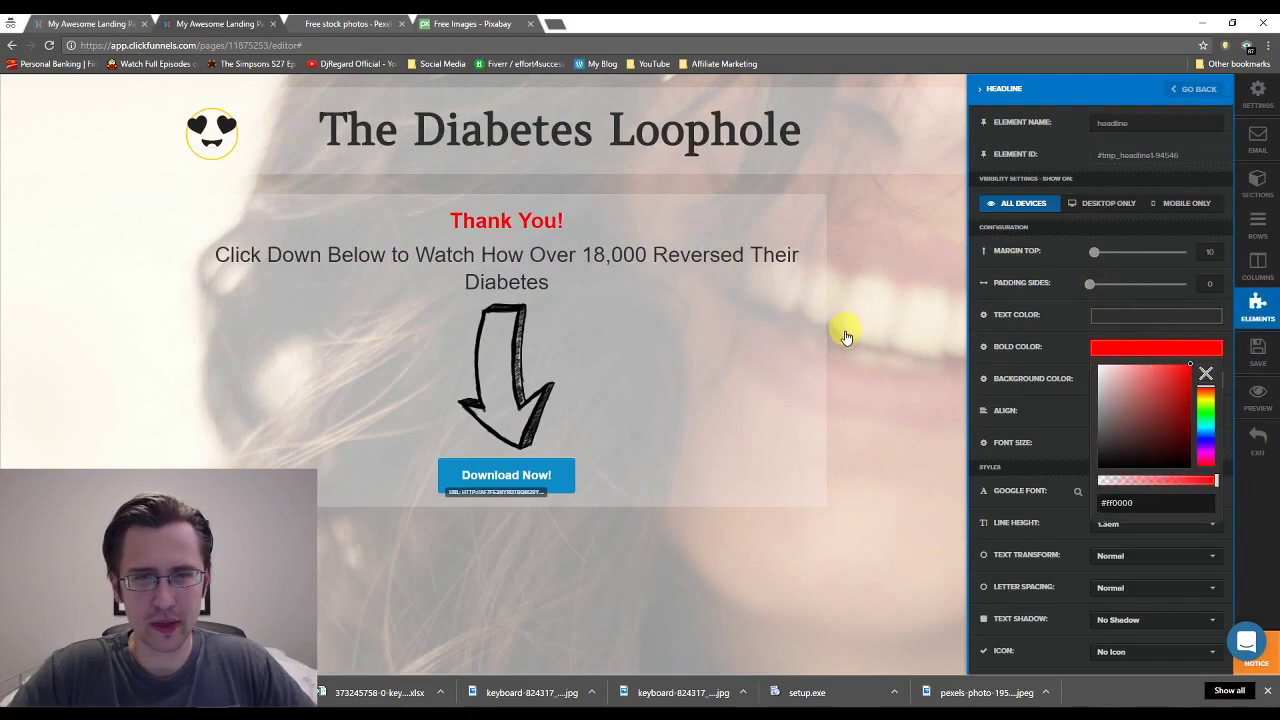
{"action": "left_click", "coordinate": [130, 23]}
{"action": "left_click", "coordinate": [849, 240]}
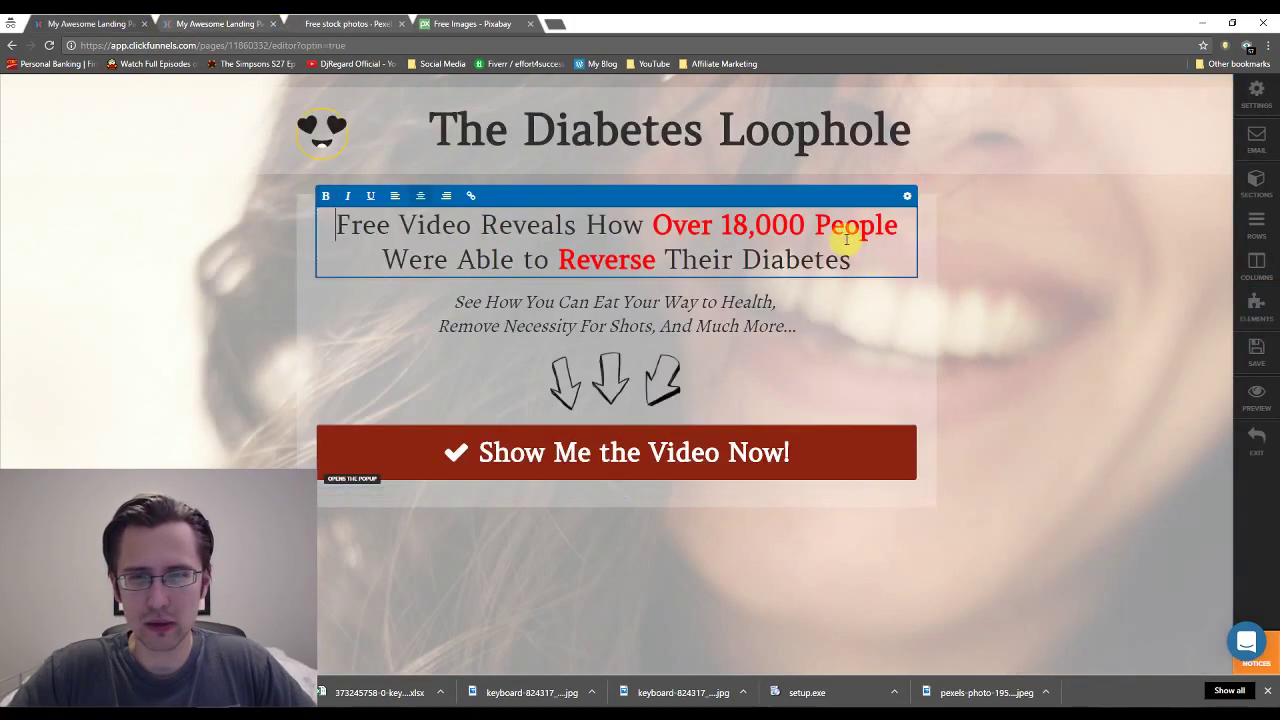
{"action": "left_click", "coordinate": [906, 202]}
{"action": "left_click", "coordinate": [1125, 349]}
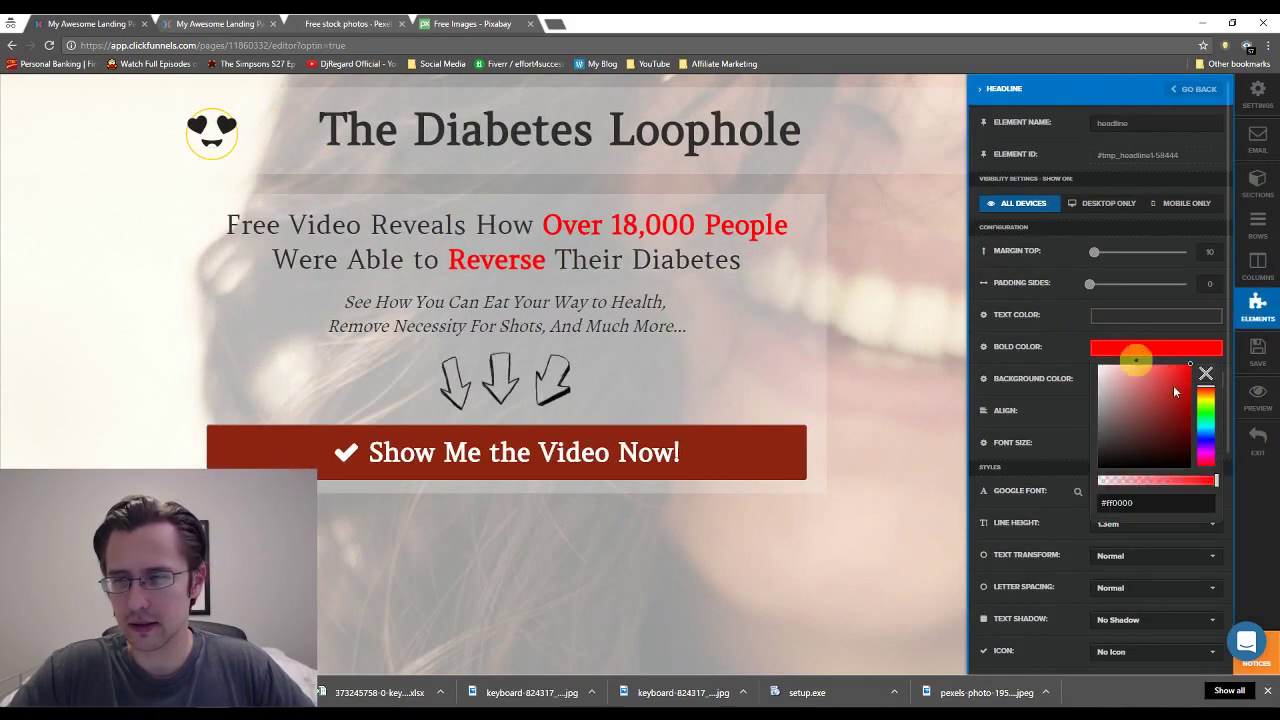
{"action": "left_click", "coordinate": [1258, 350]}
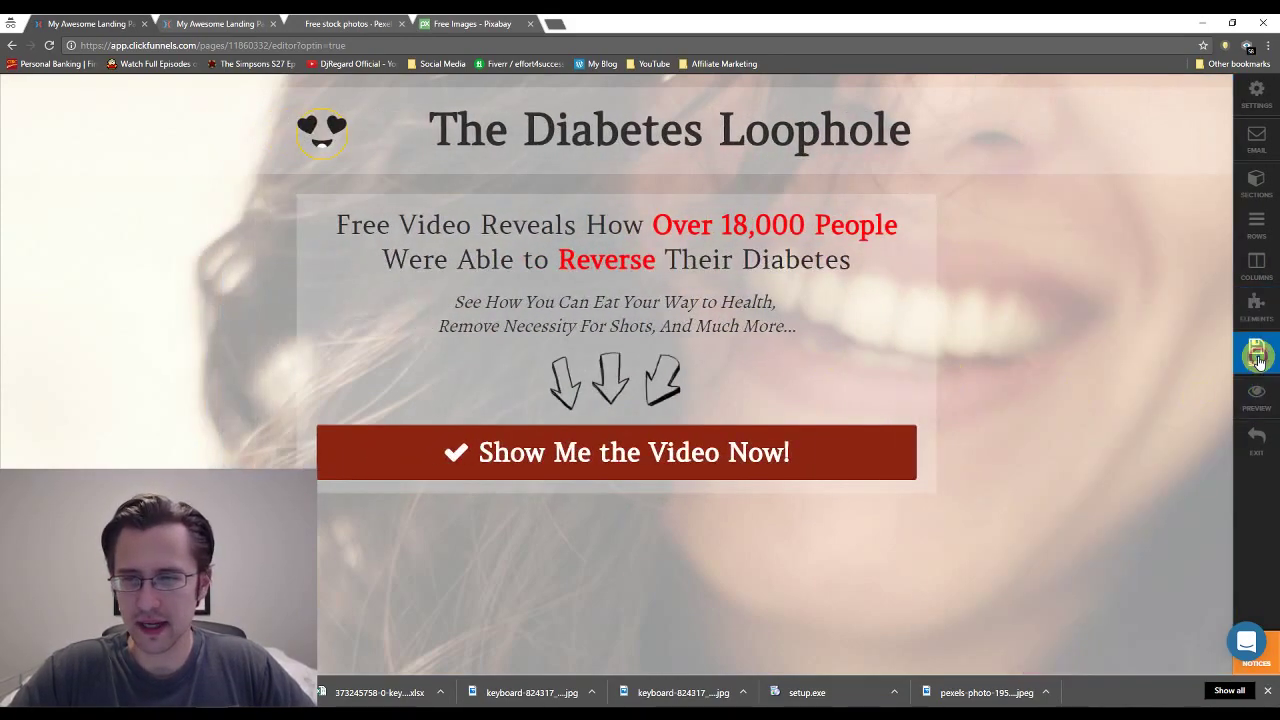
{"action": "left_click", "coordinate": [180, 20]}
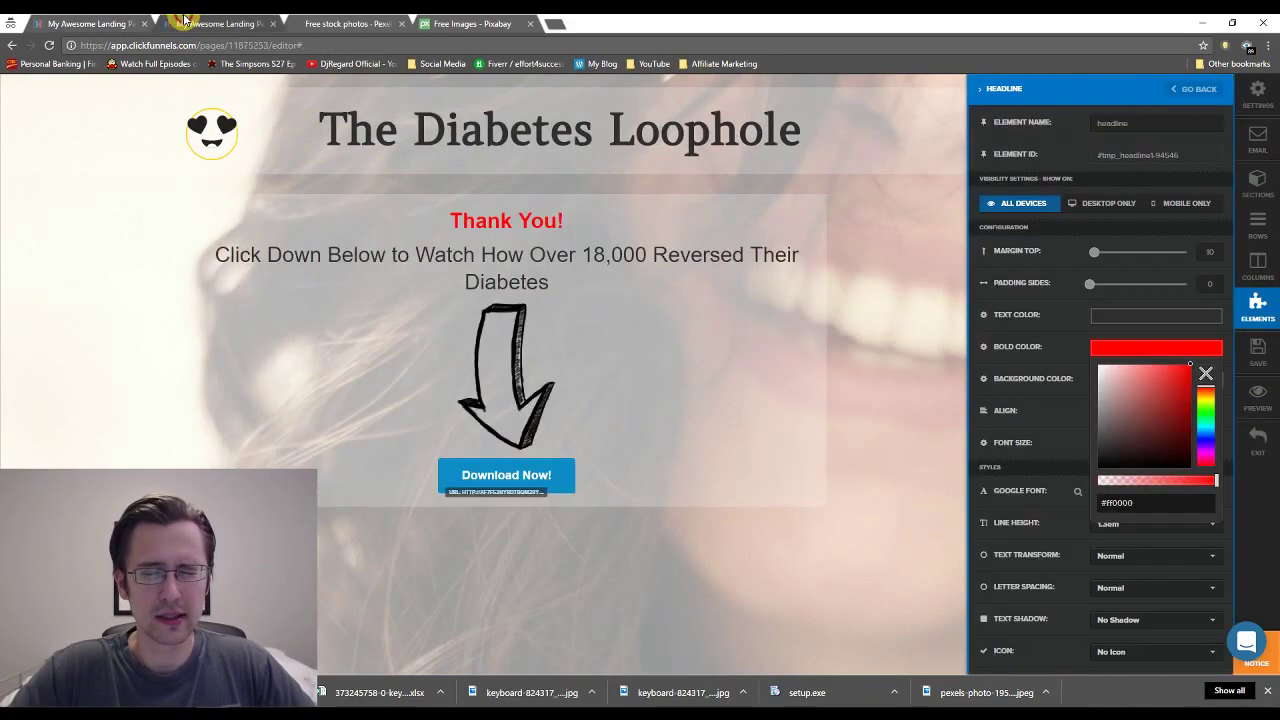
{"action": "left_click", "coordinate": [705, 305]}
Lowercase Down, Below, Watch and How in the thank-you subheading.
{"action": "left_click", "coordinate": [606, 277]}
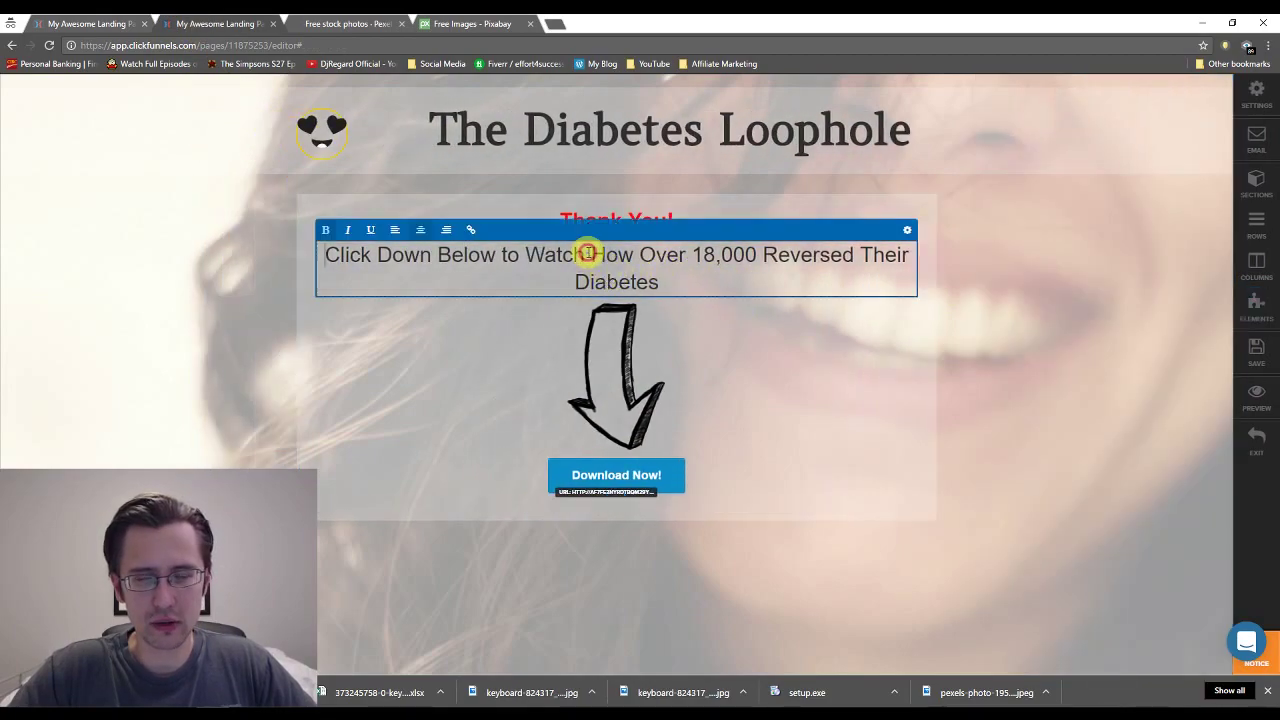
{"action": "left_click", "coordinate": [389, 255]}
{"action": "key", "text": "BackSpace"}
{"action": "type", "text": "d"}
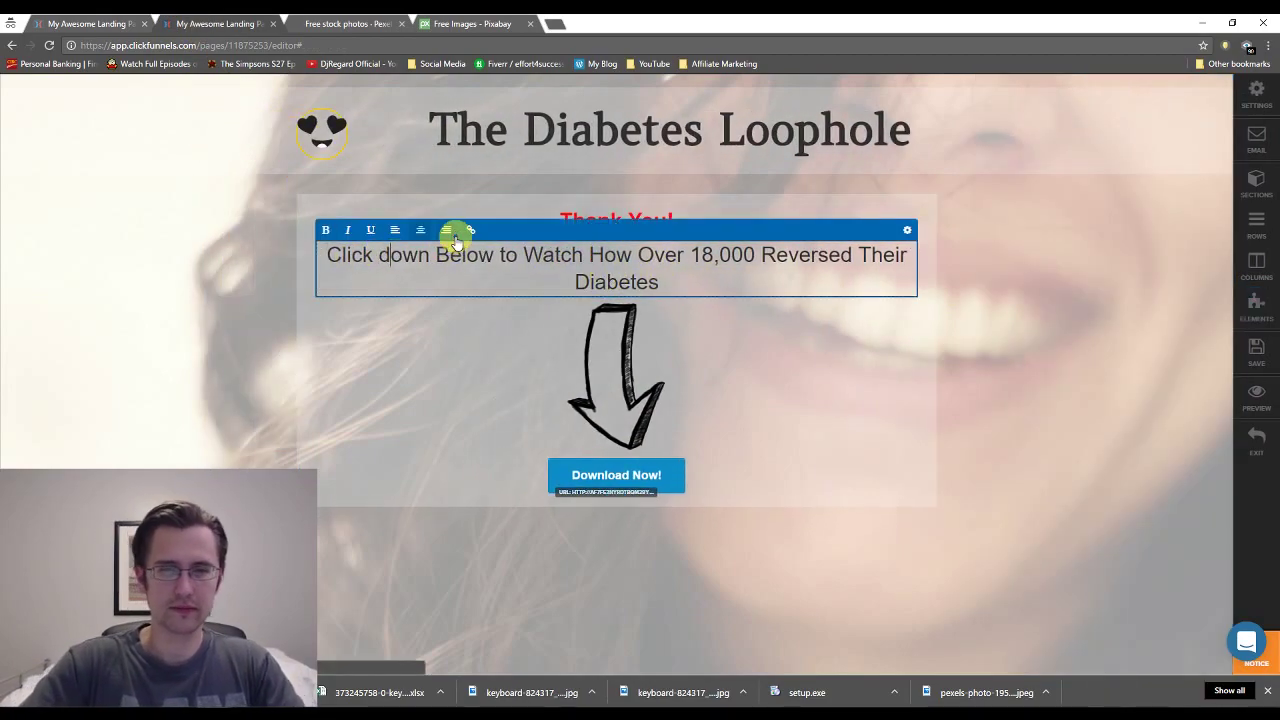
{"action": "left_click", "coordinate": [450, 245]}
{"action": "key", "text": "BackSpace"}
{"action": "type", "text": "b"}
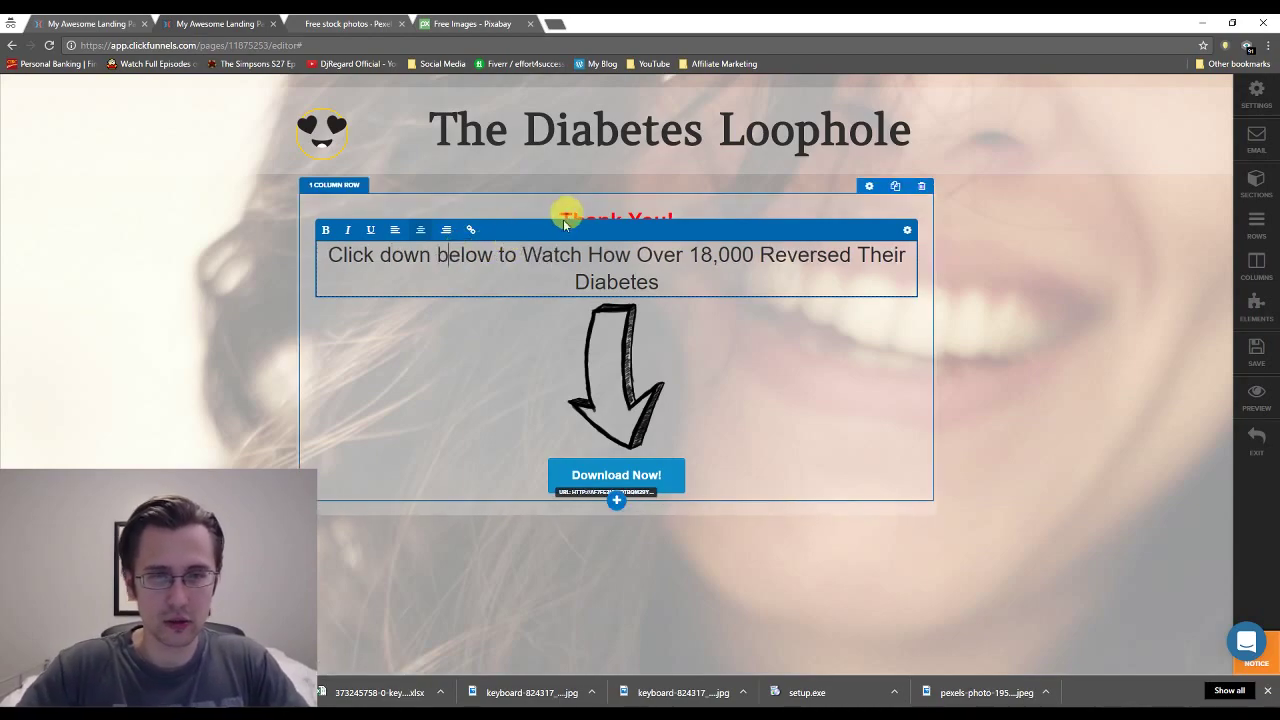
{"action": "left_click", "coordinate": [545, 254]}
{"action": "key", "text": "BackSpace"}
{"action": "type", "text": "w"}
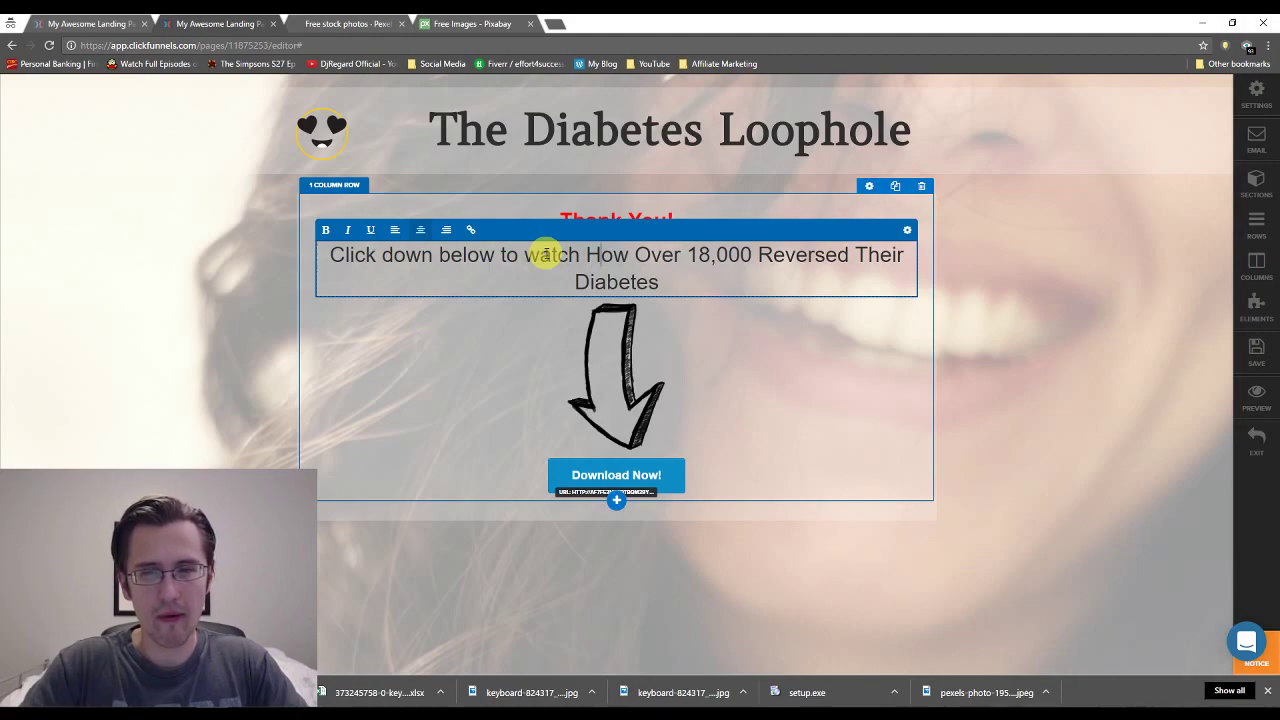
{"action": "key", "text": "Right"}
{"action": "key", "text": "Right"}
{"action": "key", "text": "Right"}
{"action": "key", "text": "Right"}
{"action": "key", "text": "Right"}
{"action": "key", "text": "Right"}
{"action": "key", "text": "BackSpace"}
{"action": "type", "text": "h"}
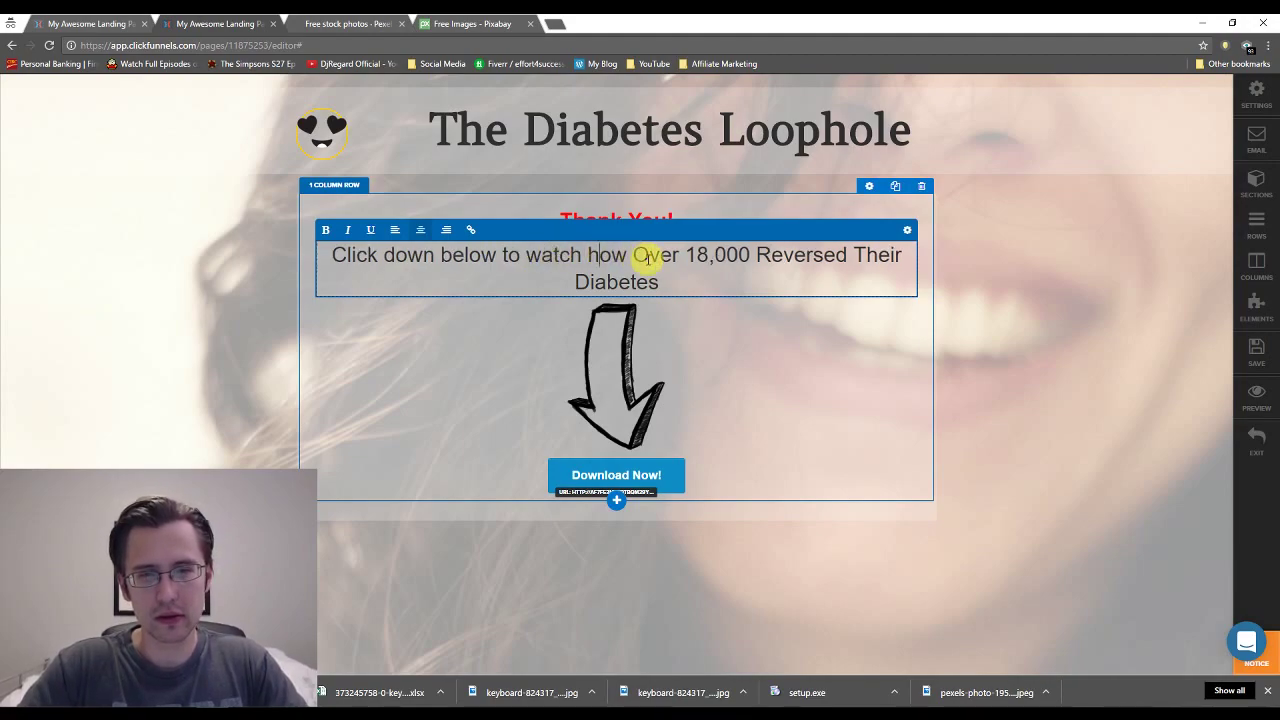
Lowercase Over, Reversed and Their, and delete the stray backslash before reversed.
{"action": "left_click", "coordinate": [648, 254]}
{"action": "key", "text": "BackSpace"}
{"action": "type", "text": "o"}
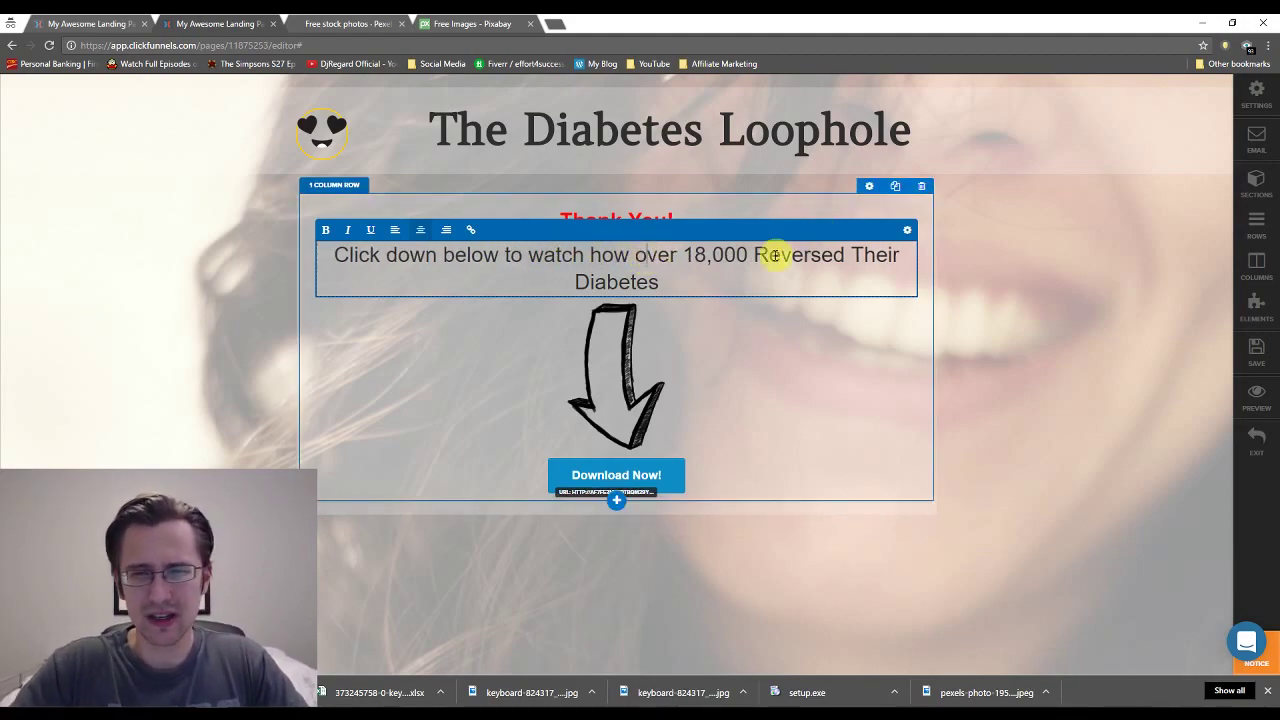
{"action": "left_click", "coordinate": [765, 256]}
{"action": "key", "text": "BackSpace"}
{"action": "type", "text": "r"}
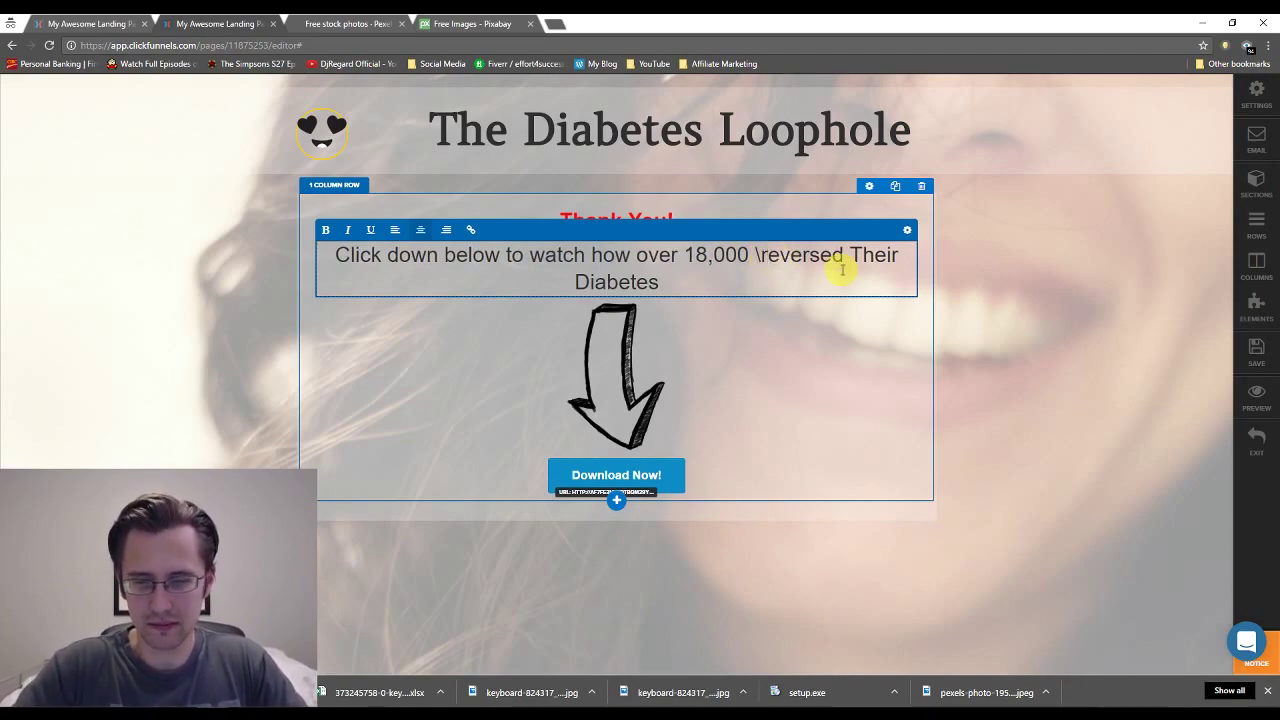
{"action": "key", "text": "Left"}
{"action": "key", "text": "BackSpace"}
{"action": "left_click", "coordinate": [857, 254]}
{"action": "key", "text": "BackSpace"}
{"action": "type", "text": "t"}
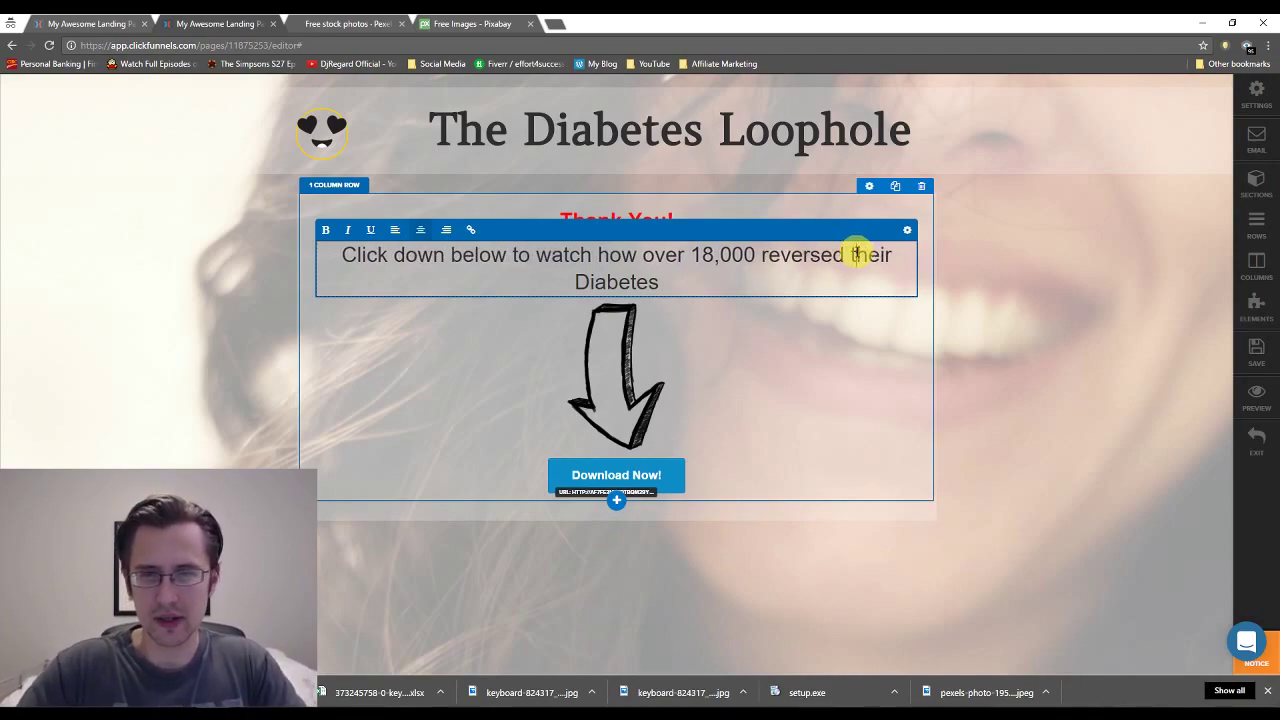
{"action": "left_click", "coordinate": [730, 333]}
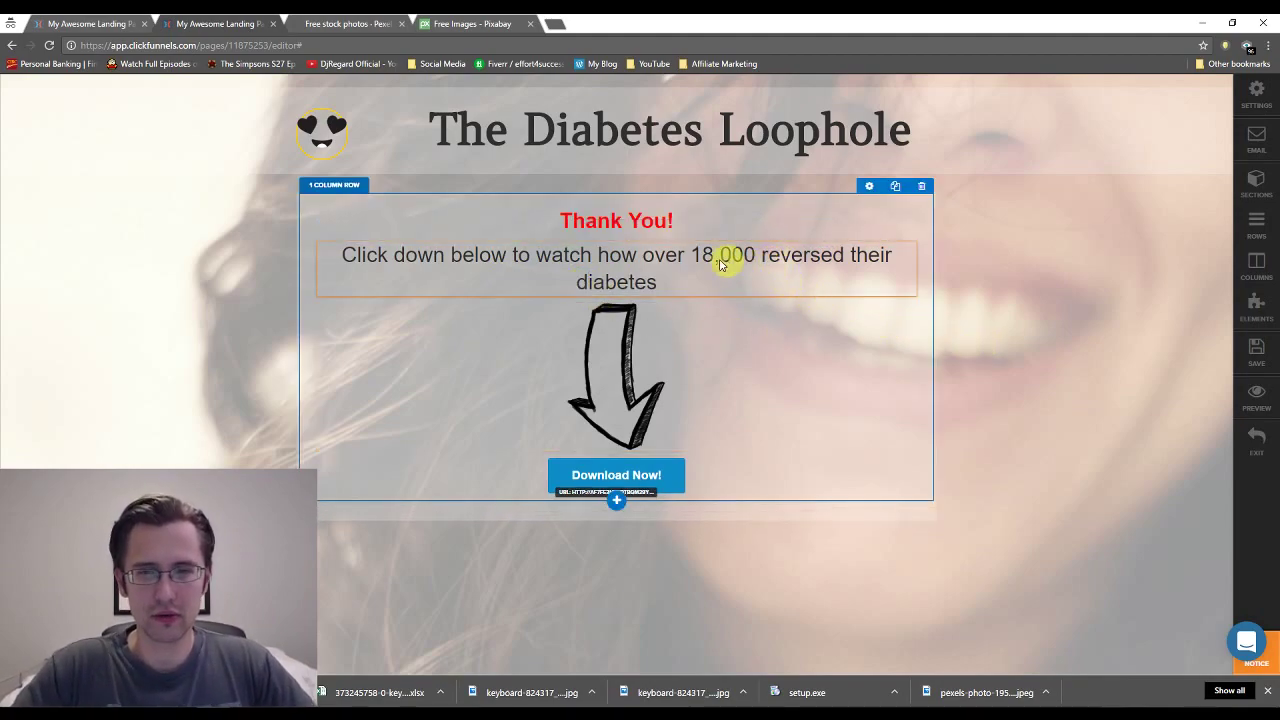
Give the Download Now button a bright red background colour.
{"action": "left_click", "coordinate": [768, 267]}
{"action": "left_click", "coordinate": [1008, 245]}
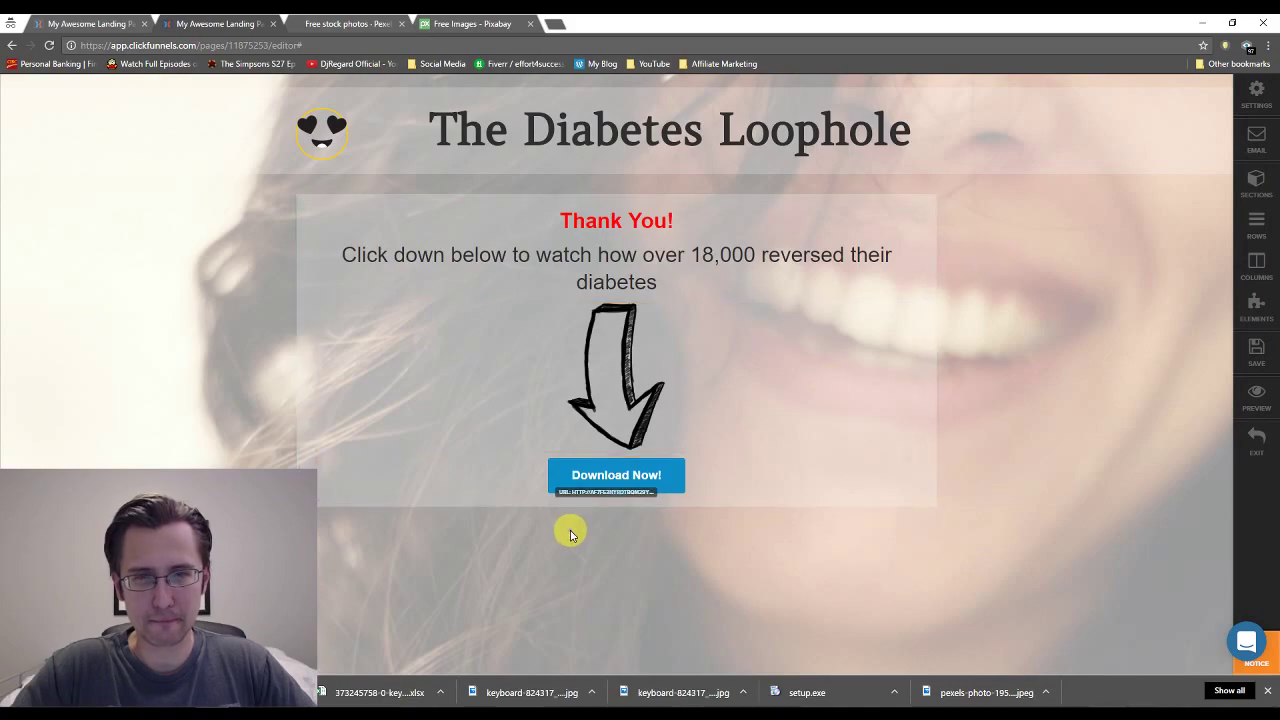
{"action": "left_click", "coordinate": [650, 474]}
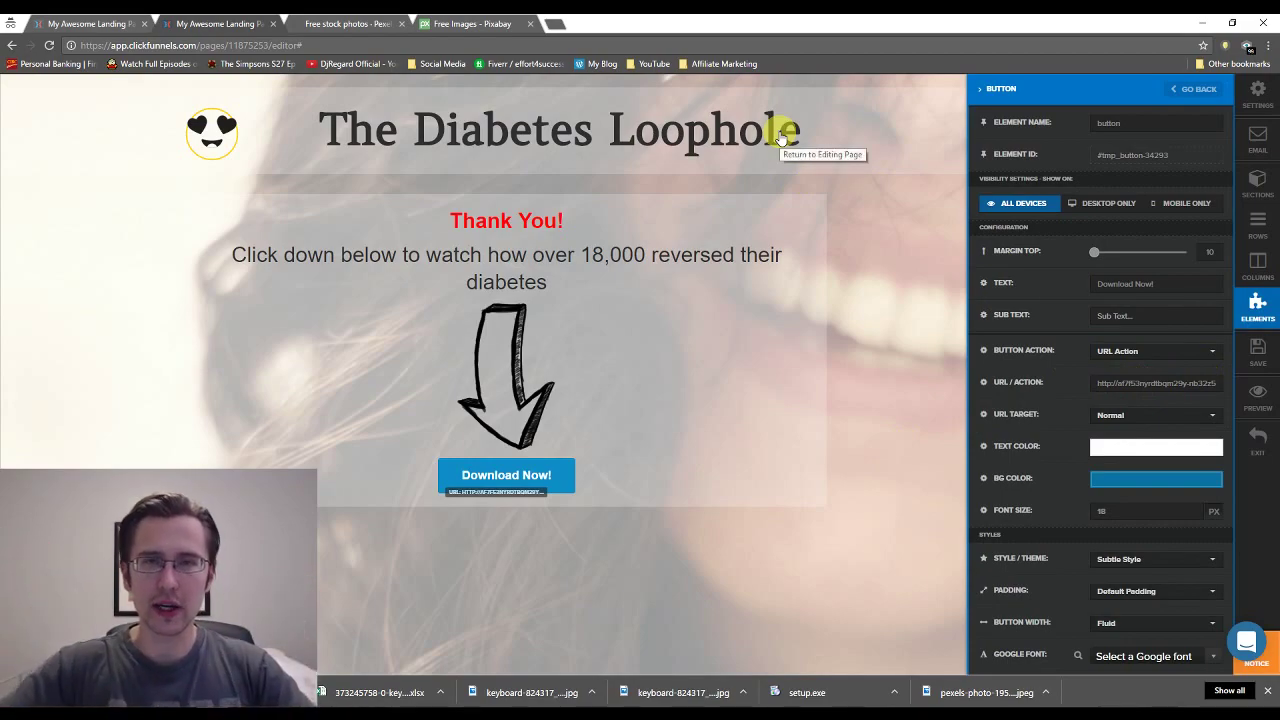
{"action": "left_click", "coordinate": [1134, 480]}
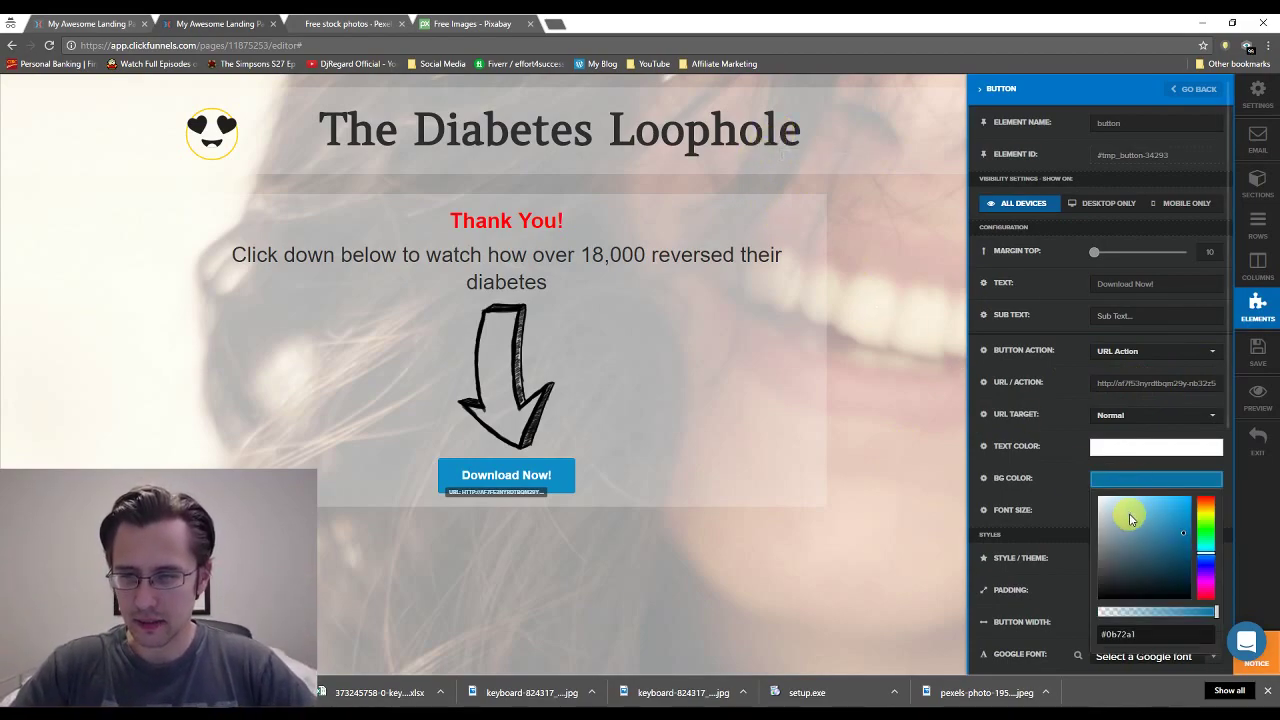
{"action": "left_click", "coordinate": [1170, 518]}
{"action": "left_click", "coordinate": [1205, 501]}
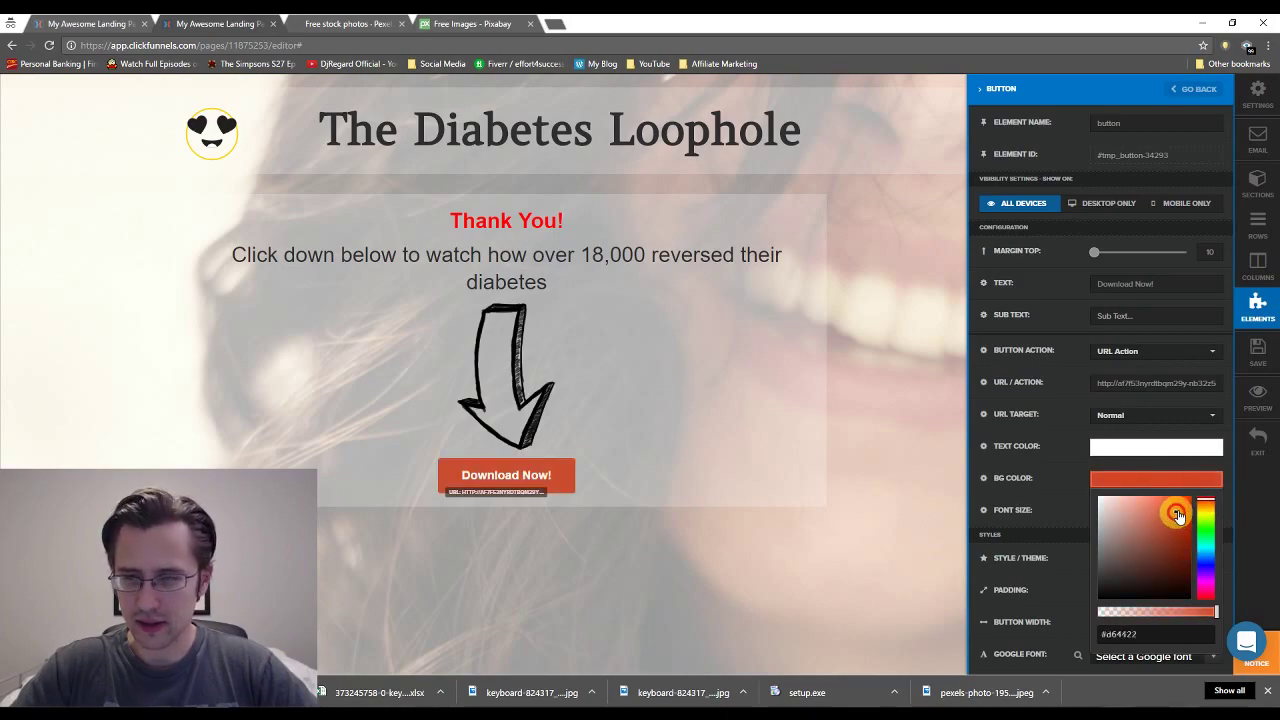
{"action": "left_click_drag", "start_coordinate": [1180, 514], "coordinate": [1185, 535]}
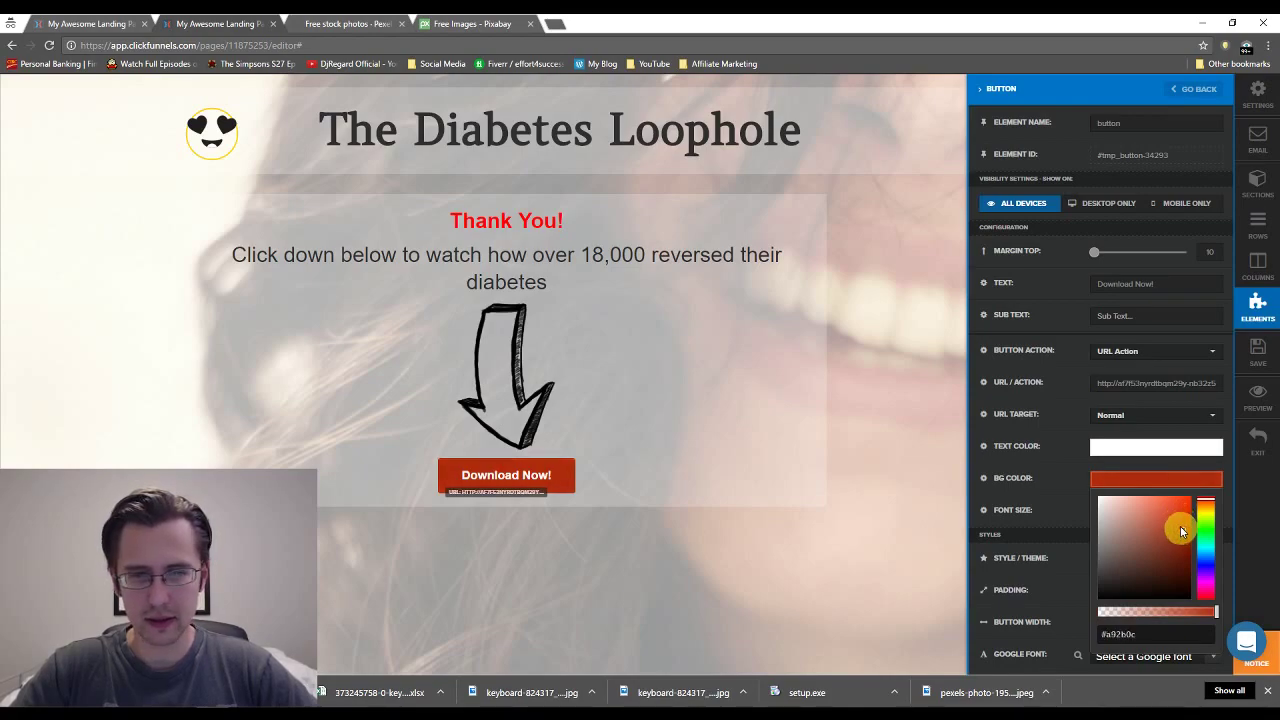
Relabel the button 'Show Me The Video NOW!', set it to Fill Width, and raise its font size to 46.
{"action": "left_click", "coordinate": [1137, 285]}
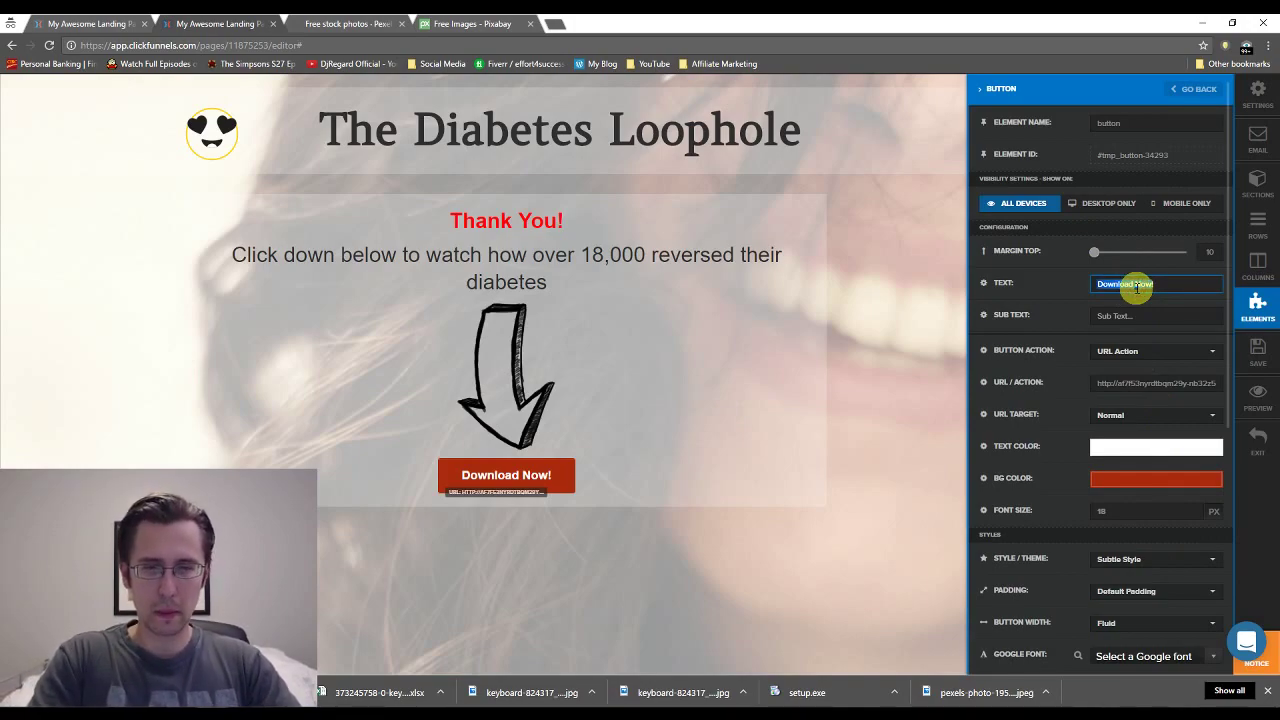
{"action": "type", "text": "Show Me The Video NOW"}
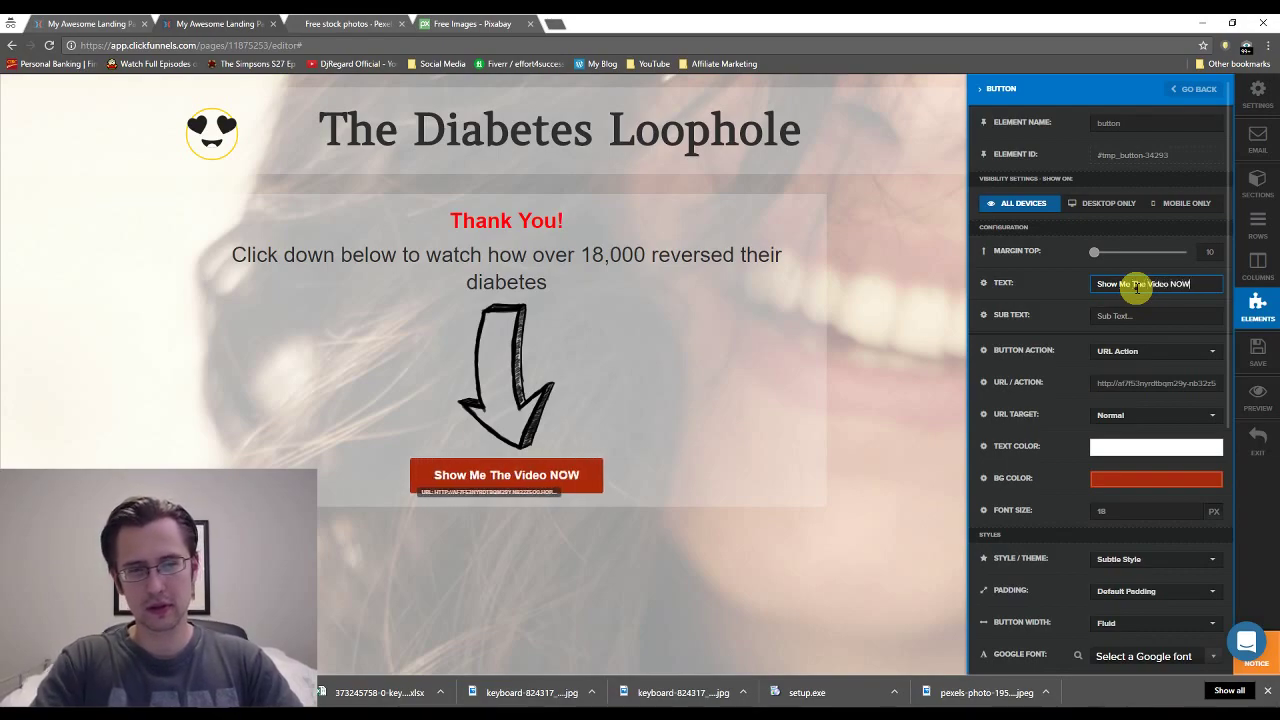
{"action": "type", "text": "!"}
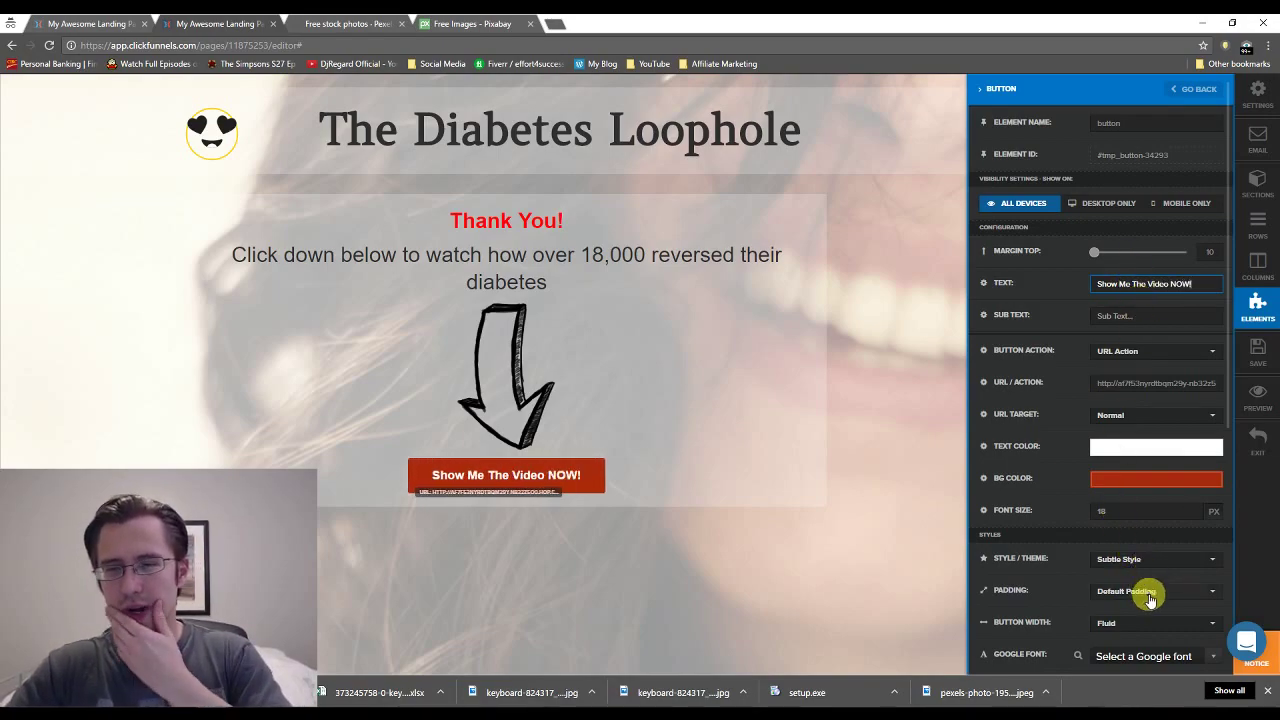
{"action": "left_click", "coordinate": [1130, 623]}
{"action": "left_click", "coordinate": [1125, 651]}
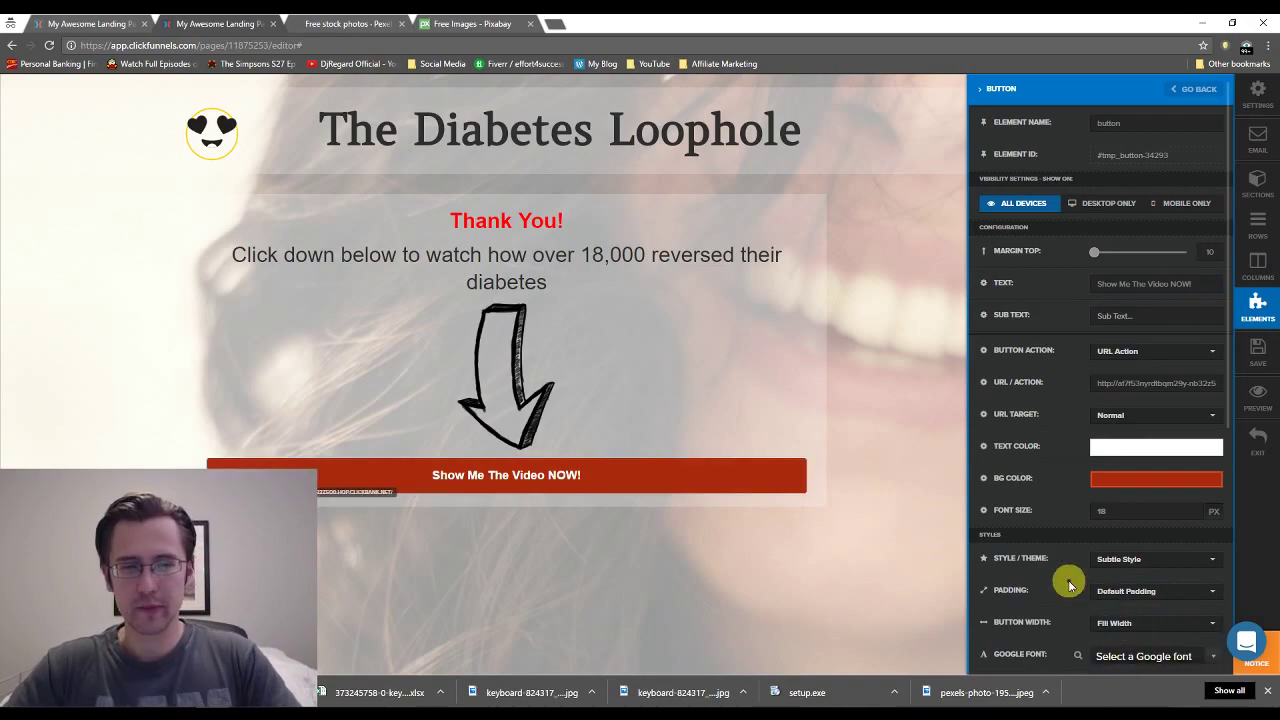
{"action": "left_click", "coordinate": [1190, 507]}
{"action": "left_click", "coordinate": [1190, 507]}
{"action": "left_click", "coordinate": [1190, 507]}
{"action": "left_click", "coordinate": [1190, 507]}
{"action": "left_click", "coordinate": [1190, 507]}
{"action": "left_click_drag", "start_coordinate": [1190, 512], "coordinate": [1190, 509]}
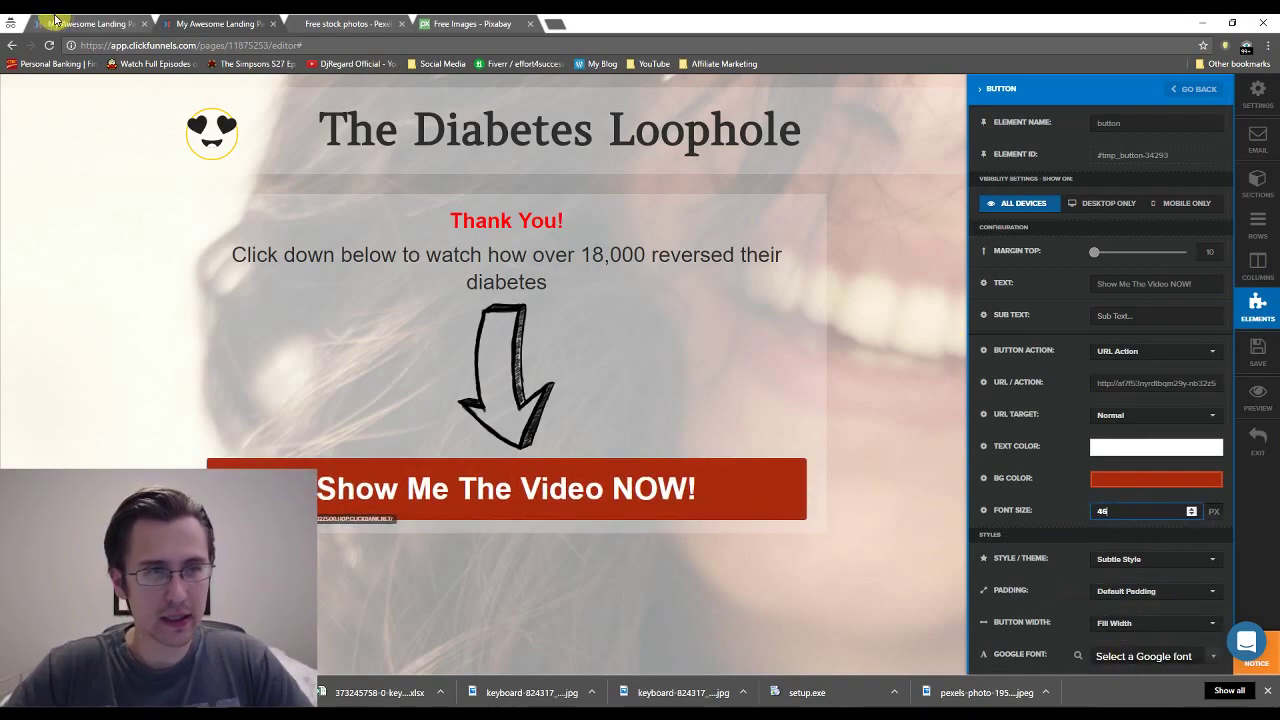
Put a Video Play icon before the 'Show Me The Video NOW!' button text.
{"action": "left_click", "coordinate": [58, 19]}
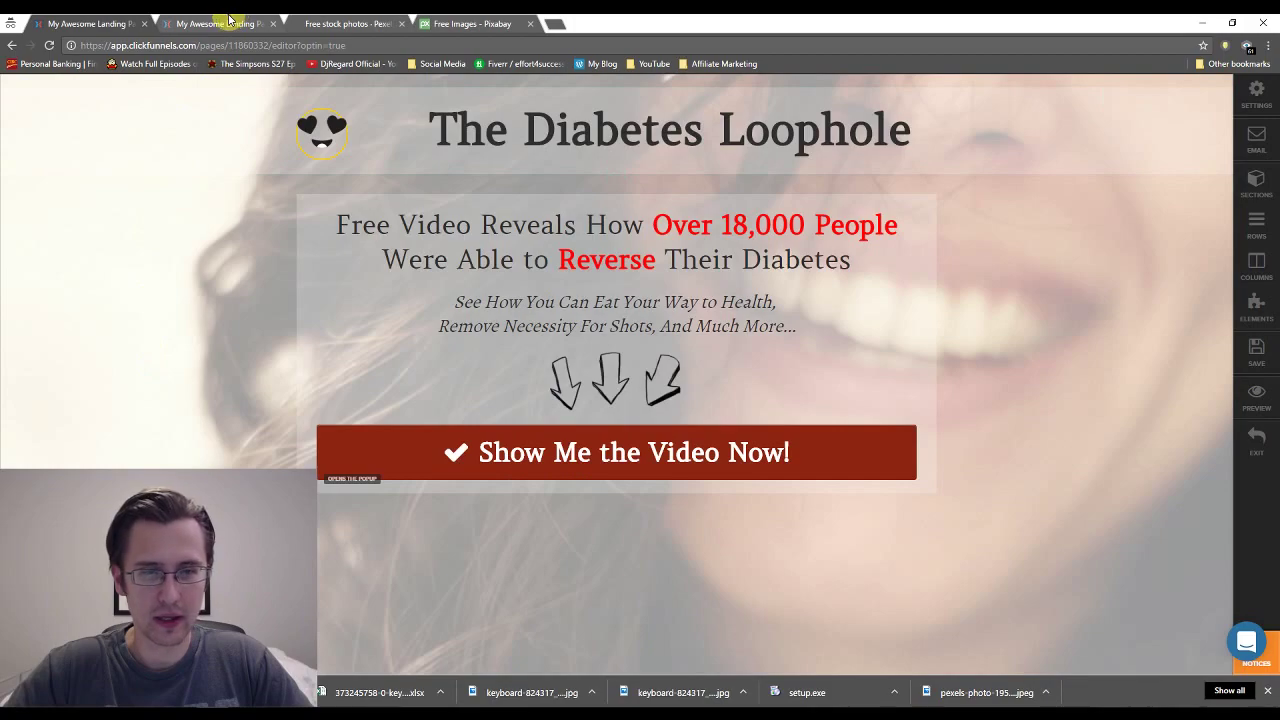
{"action": "left_click", "coordinate": [225, 23]}
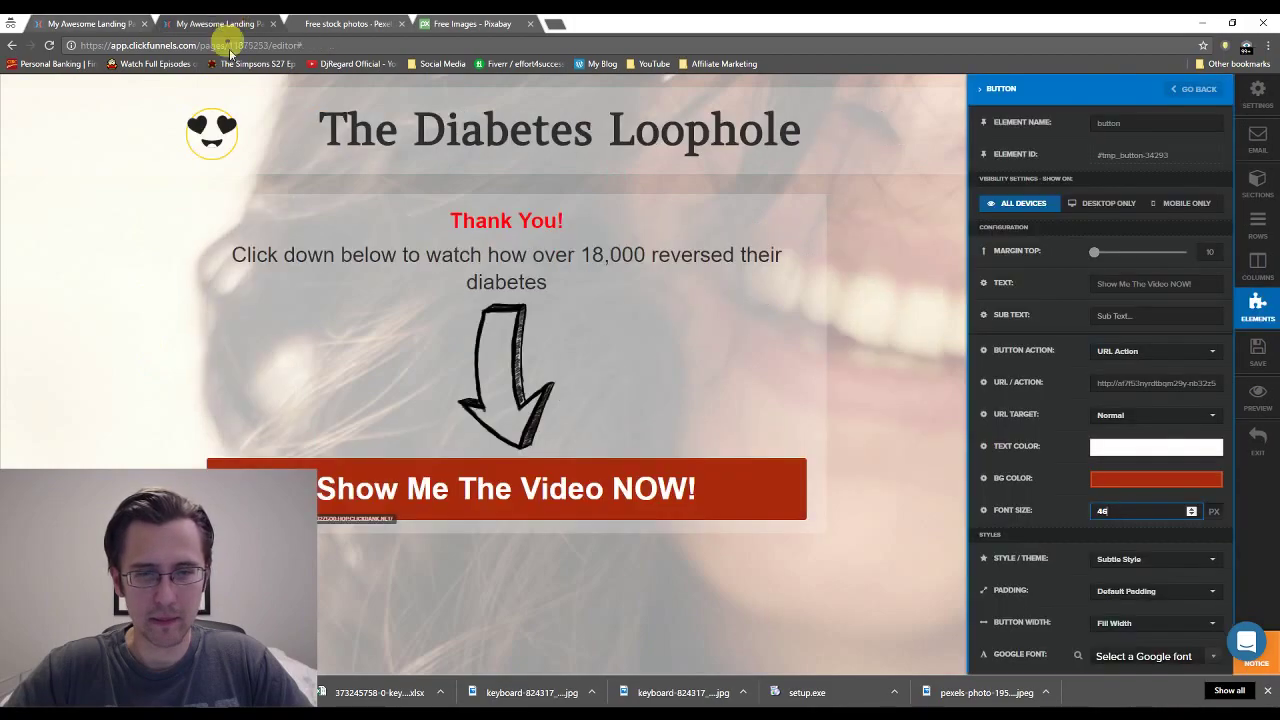
{"action": "left_click", "coordinate": [1131, 287]}
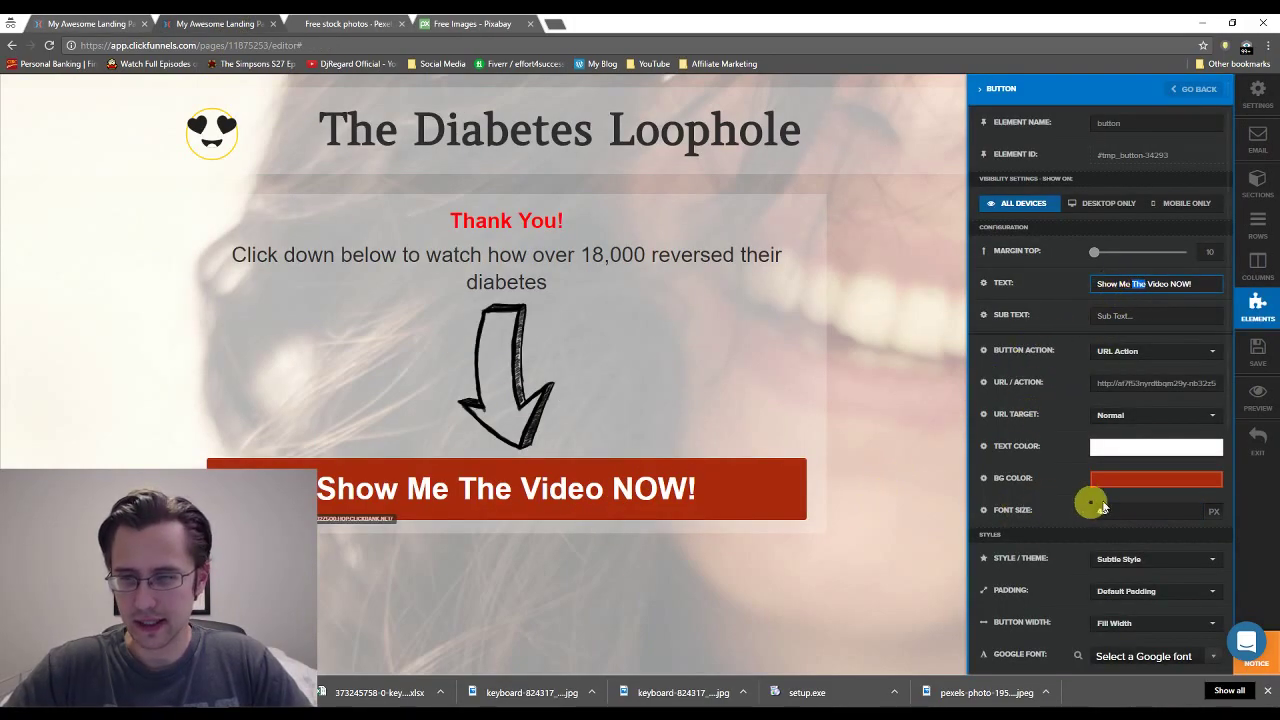
{"action": "scroll", "coordinate": [1106, 498], "scroll_direction": "down", "scroll_amount": 4}
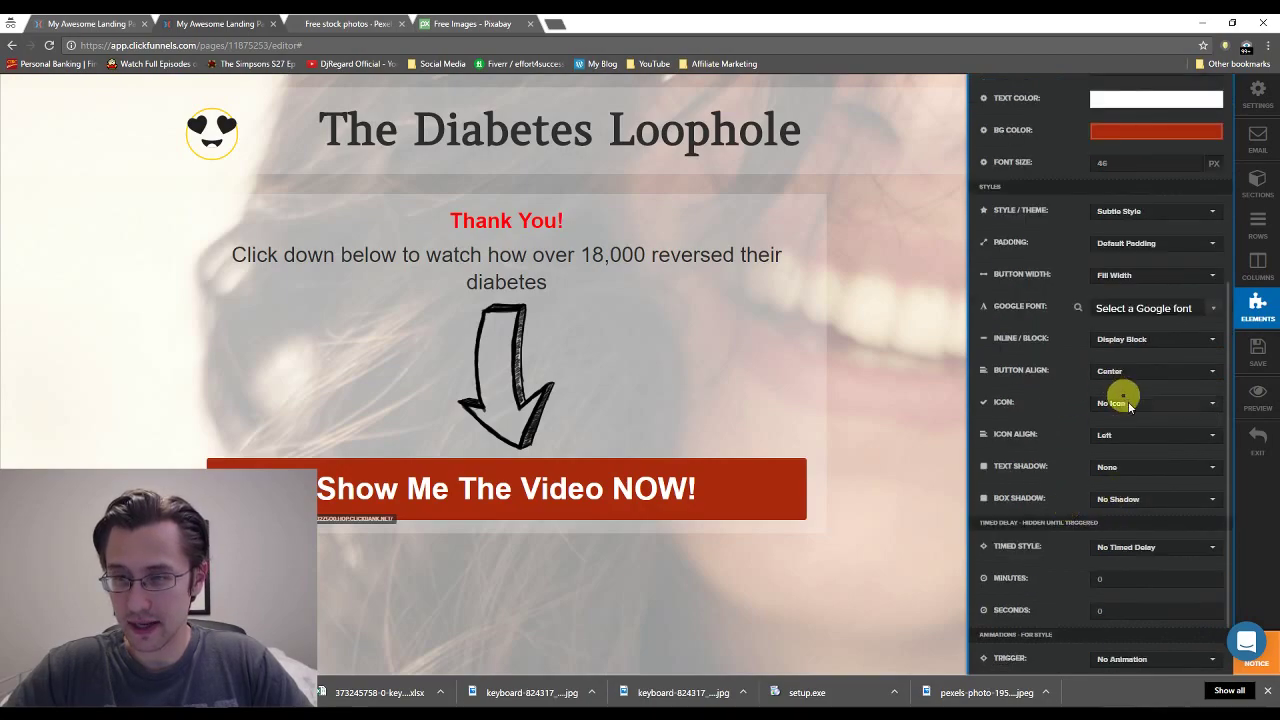
{"action": "left_click", "coordinate": [1127, 405]}
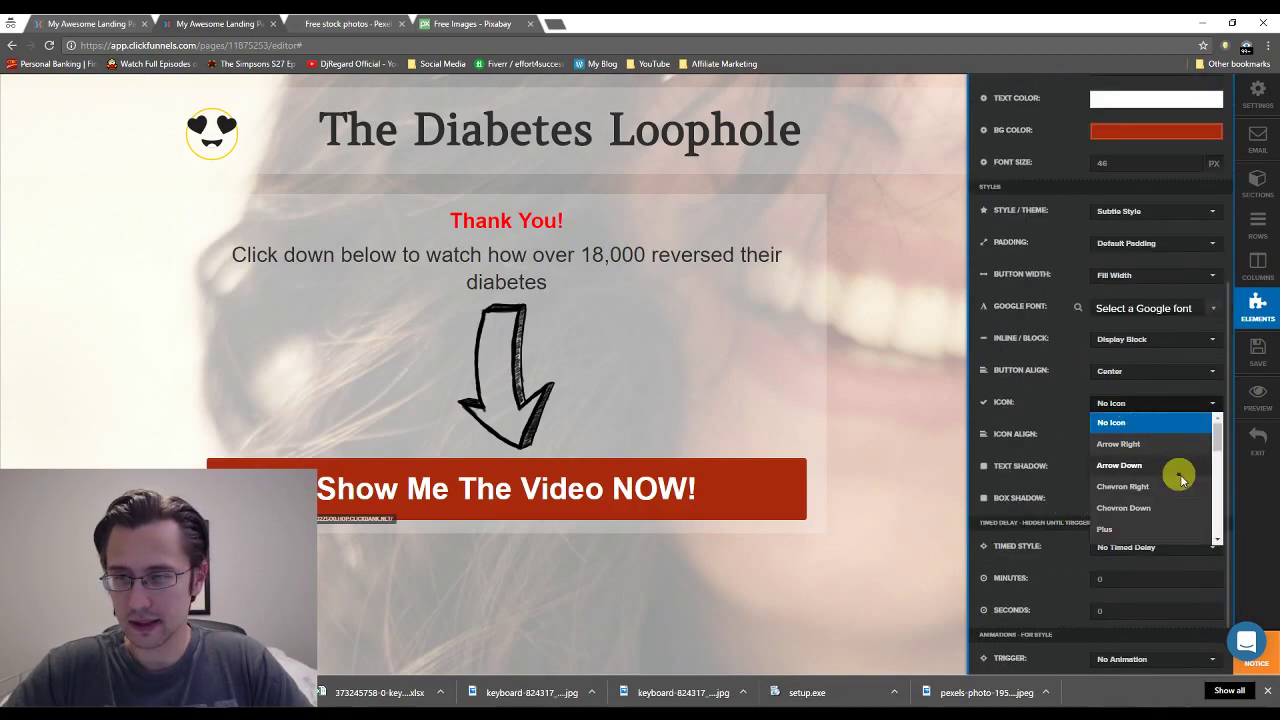
{"action": "left_click", "coordinate": [1218, 540]}
{"action": "left_click", "coordinate": [1218, 540]}
{"action": "left_click", "coordinate": [1218, 538]}
{"action": "left_click", "coordinate": [1133, 480]}
{"action": "left_click", "coordinate": [700, 462]}
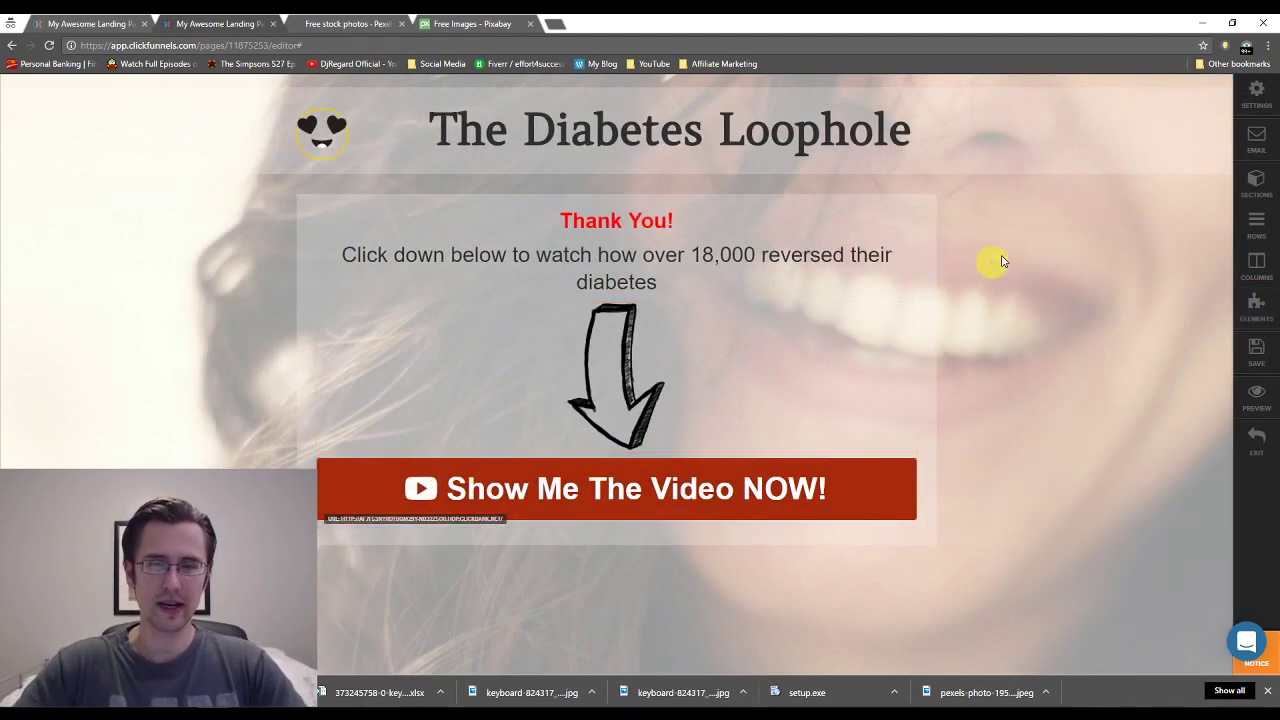
Enlarge the Thank You! headline text by three size steps.
{"action": "left_click", "coordinate": [681, 221]}
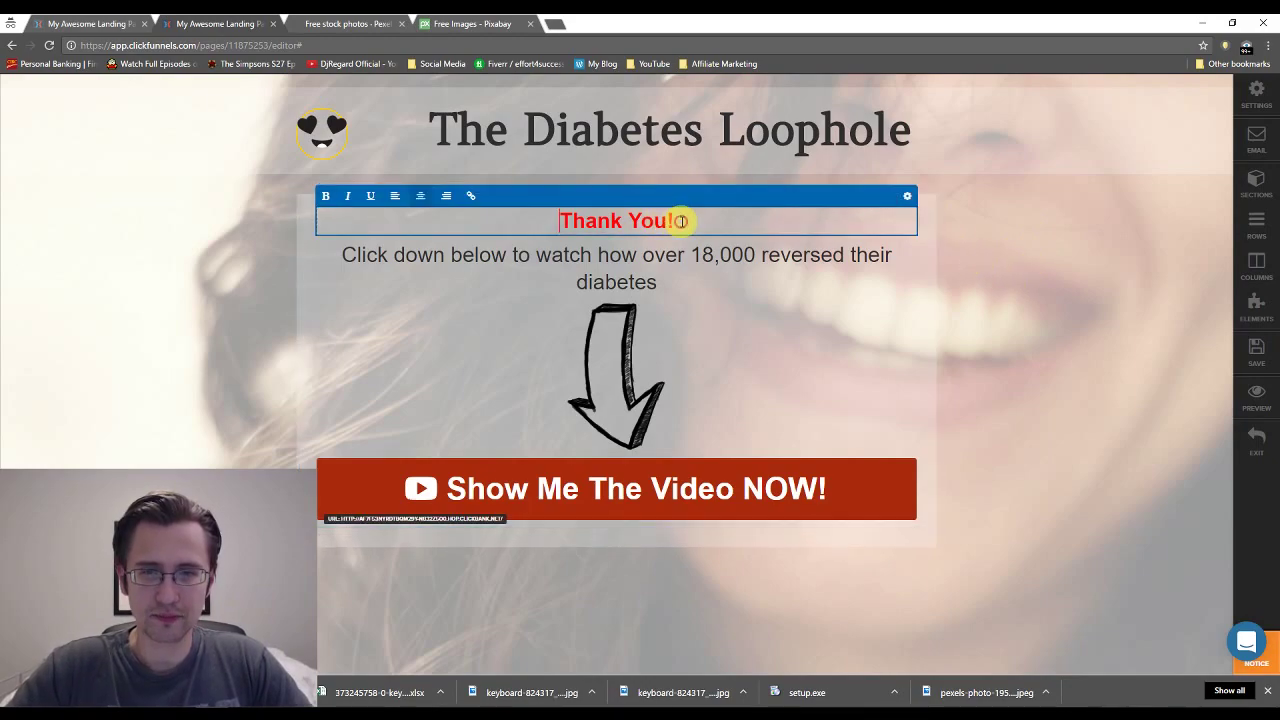
{"action": "left_click", "coordinate": [907, 196]}
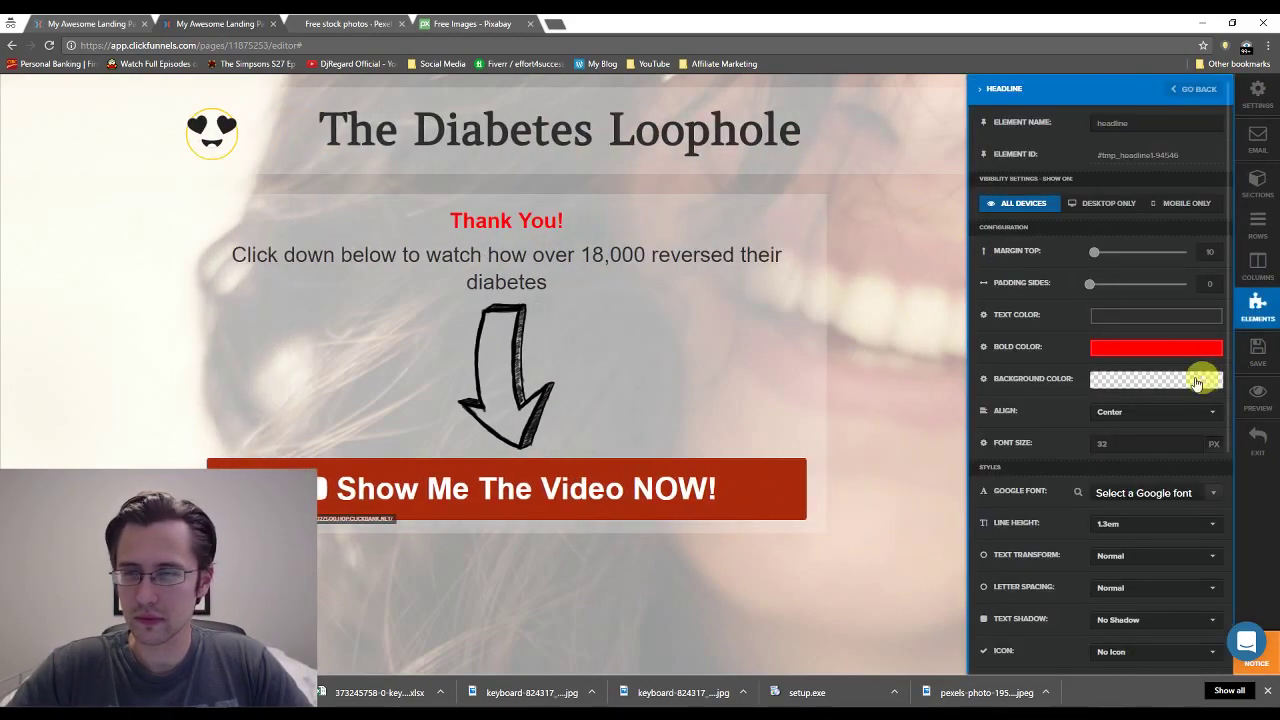
{"action": "left_click", "coordinate": [1193, 441]}
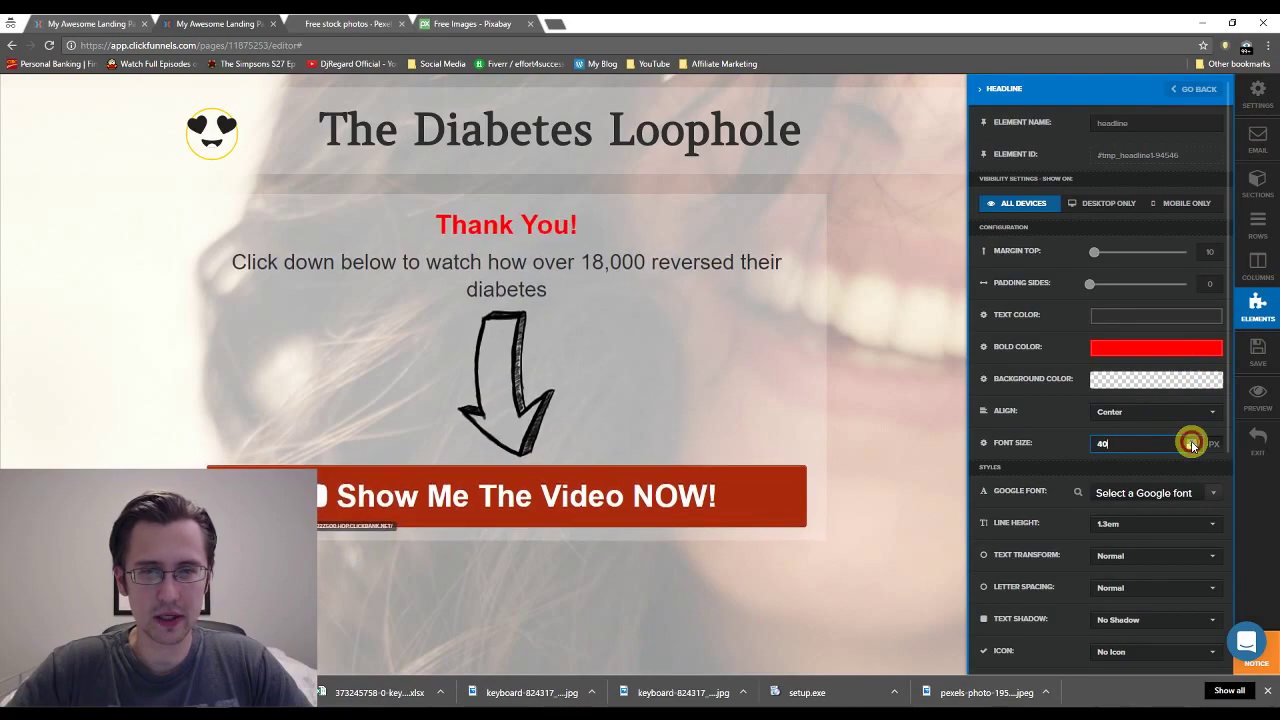
{"action": "left_click", "coordinate": [1192, 442]}
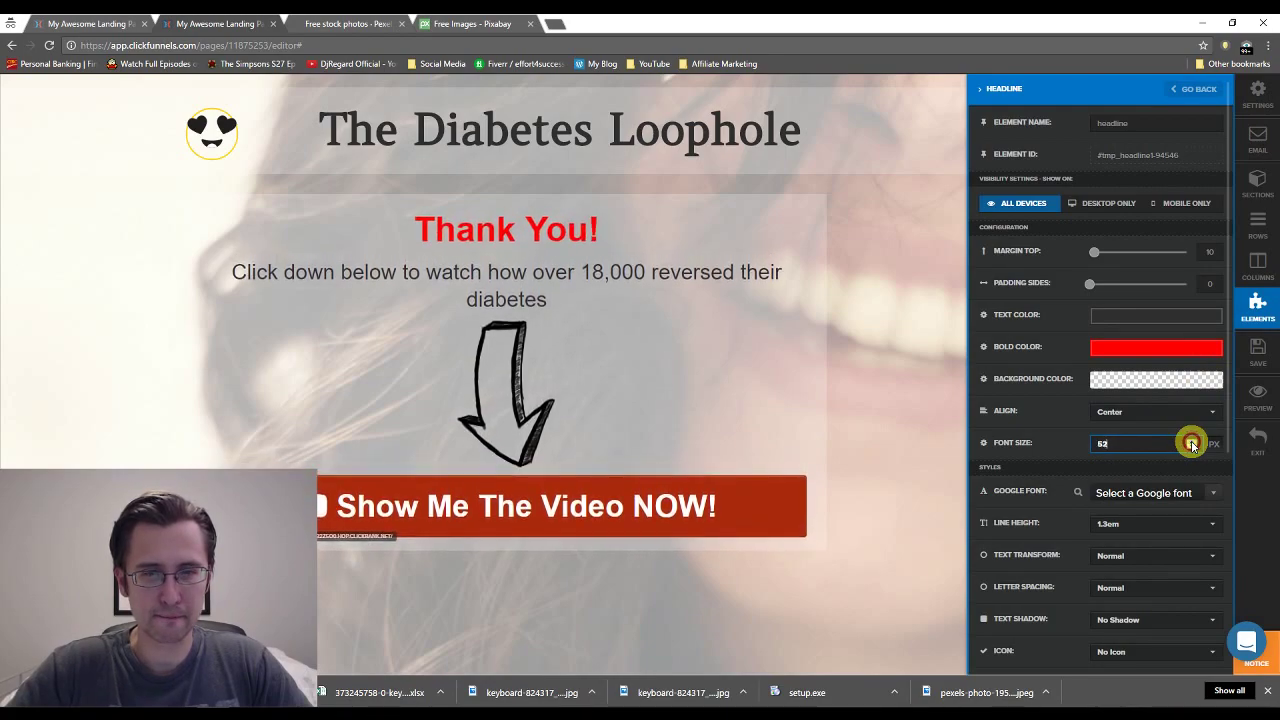
{"action": "left_click", "coordinate": [1192, 442]}
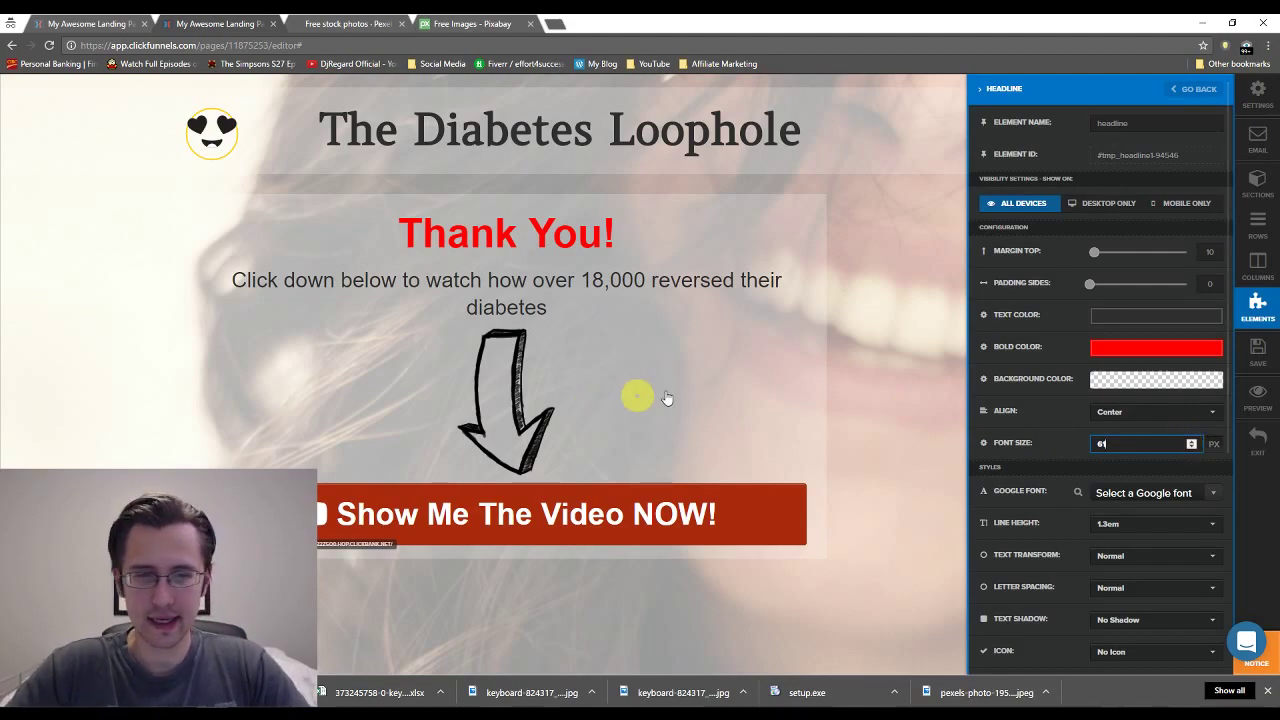
{"action": "left_click", "coordinate": [578, 404]}
Set the arrow image's top margin to 36 and the subheadline's side padding to 150 so it wraps.
{"action": "left_click", "coordinate": [613, 395]}
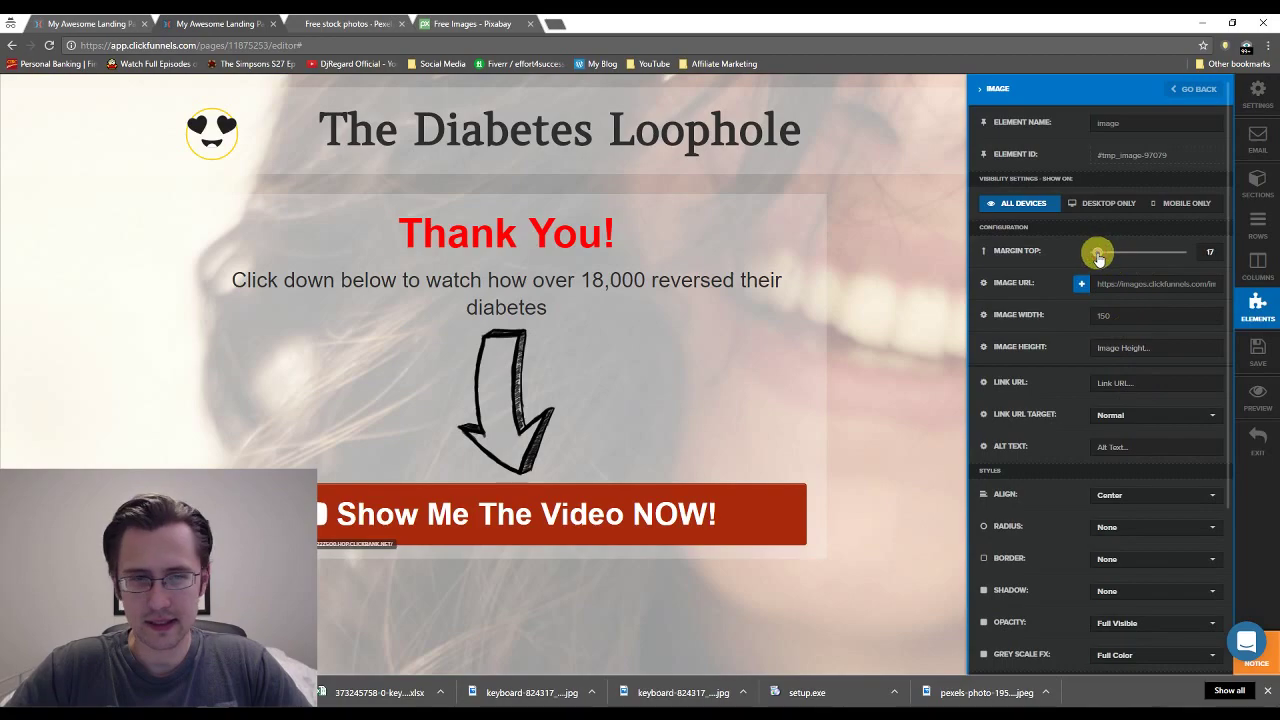
{"action": "left_click_drag", "start_coordinate": [1098, 257], "coordinate": [1078, 262]}
{"action": "left_click", "coordinate": [752, 281]}
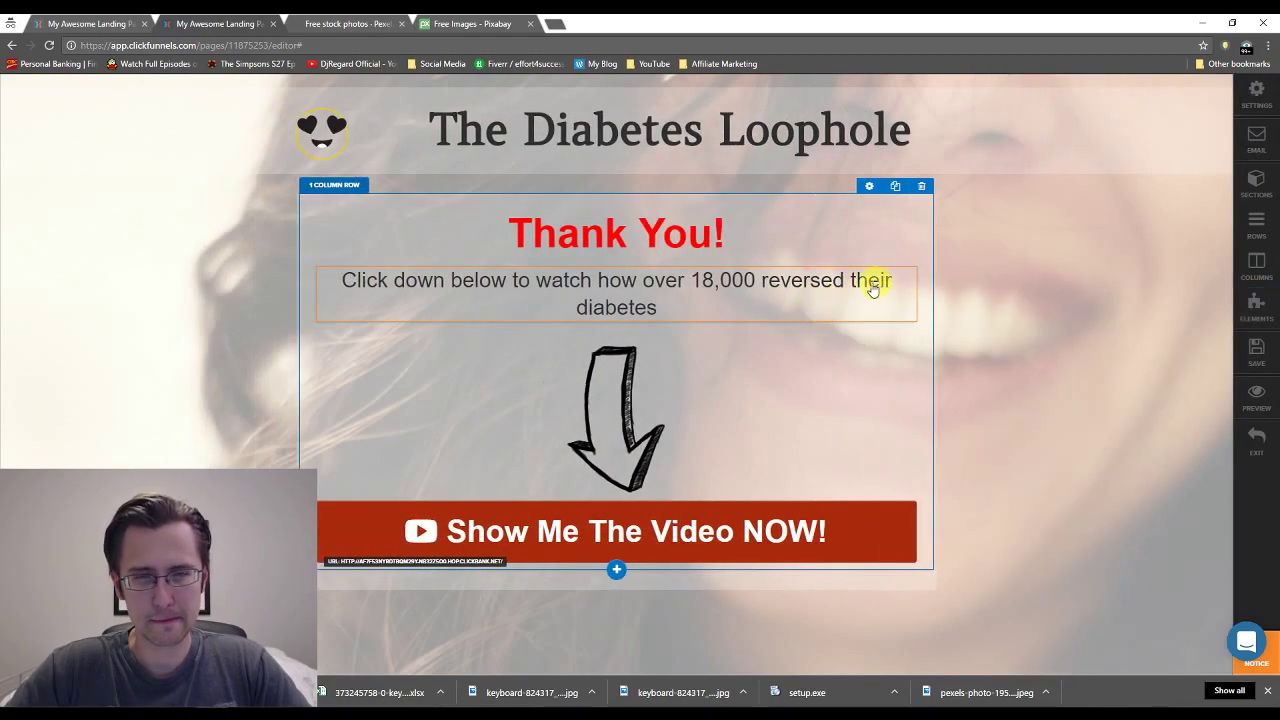
{"action": "left_click", "coordinate": [829, 285]}
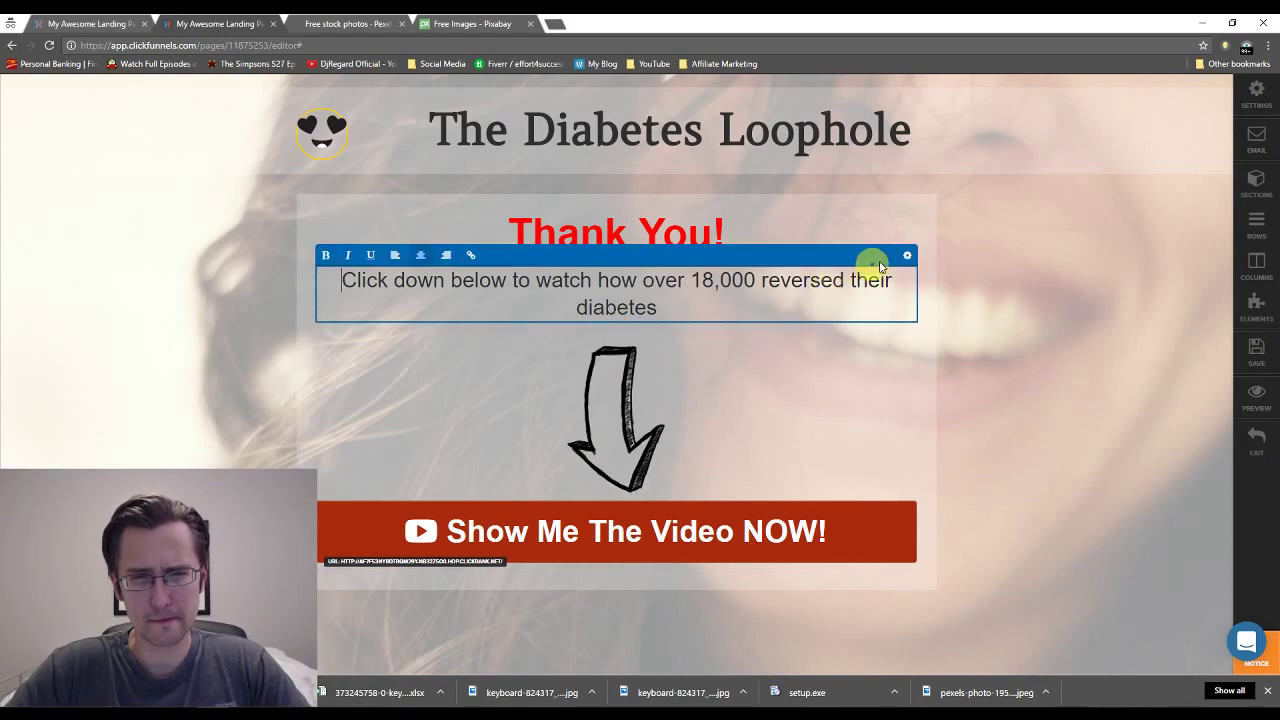
{"action": "left_click", "coordinate": [906, 258]}
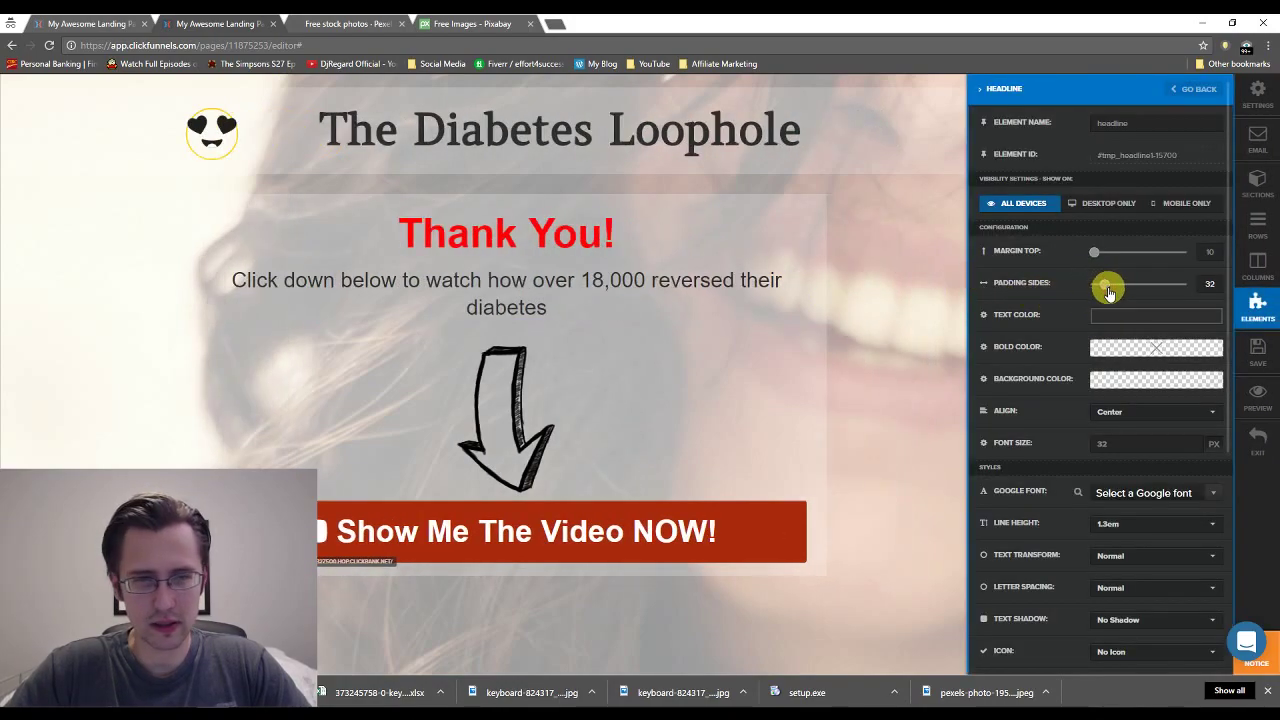
{"action": "left_click_drag", "start_coordinate": [1108, 291], "coordinate": [1135, 293]}
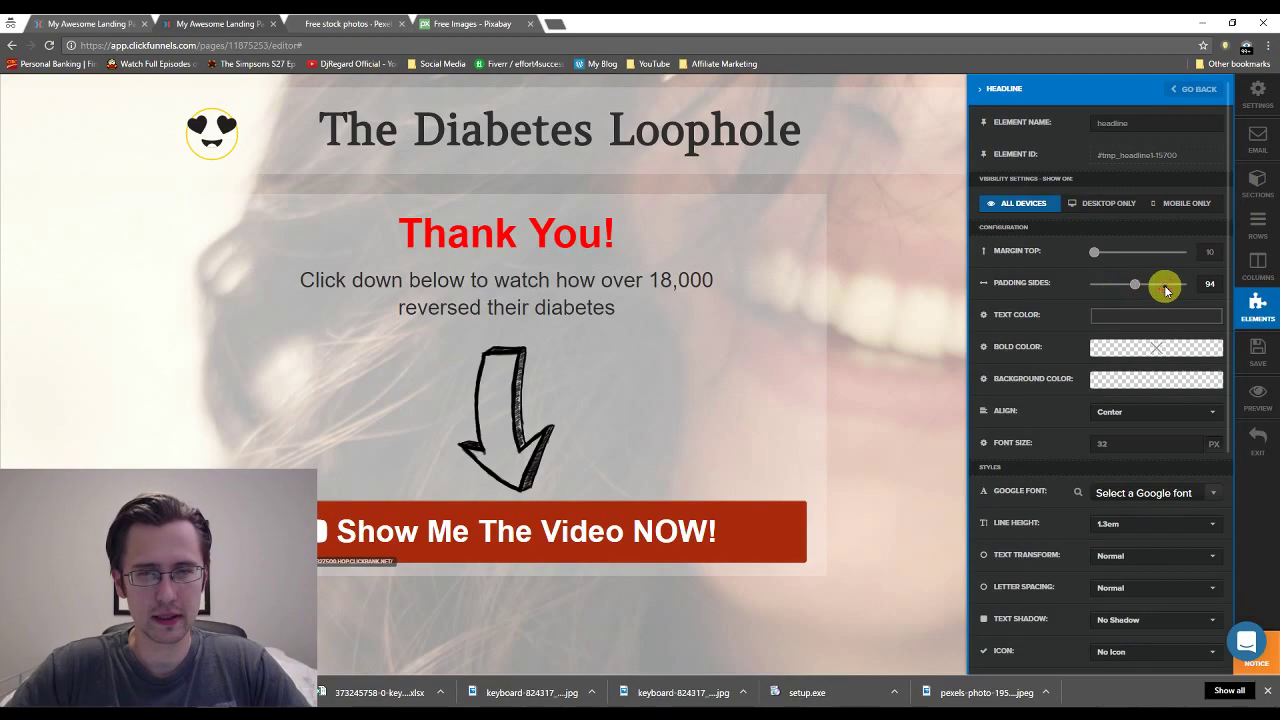
{"action": "left_click_drag", "start_coordinate": [1157, 290], "coordinate": [1165, 289]}
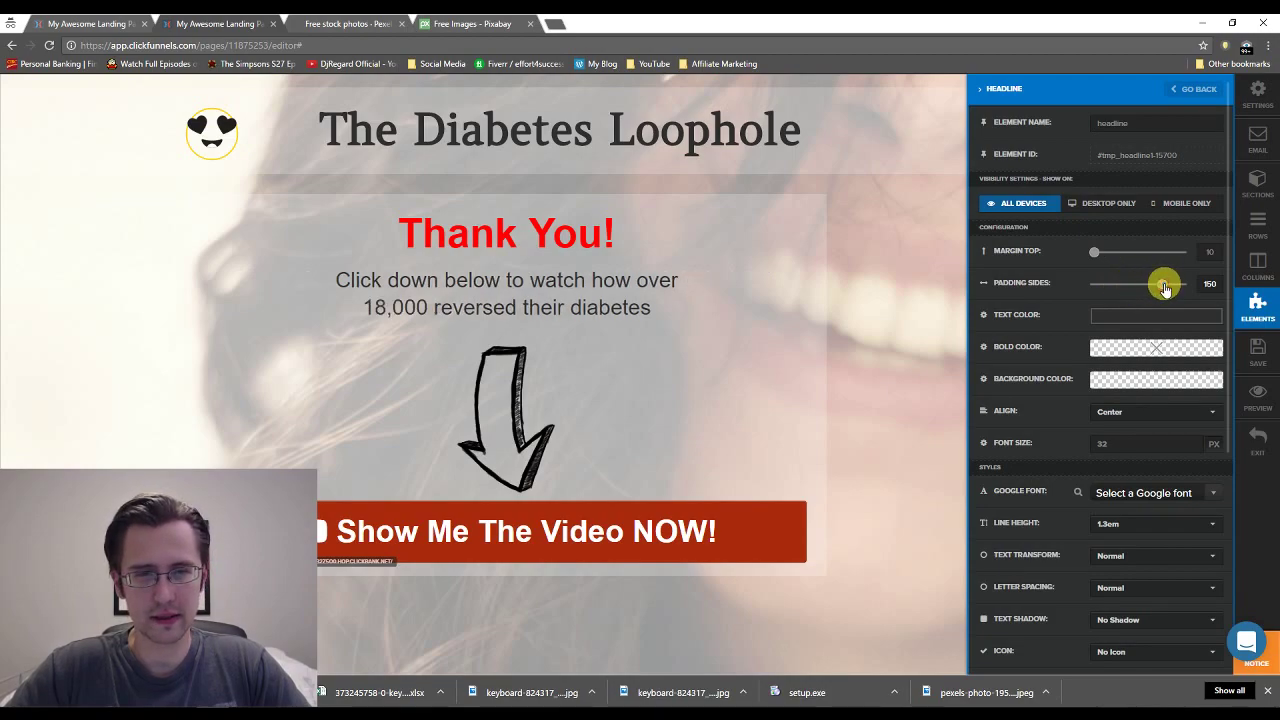
{"action": "left_click", "coordinate": [884, 320]}
Give the video button a 46 top margin and save the thank-you page.
{"action": "left_click", "coordinate": [825, 540]}
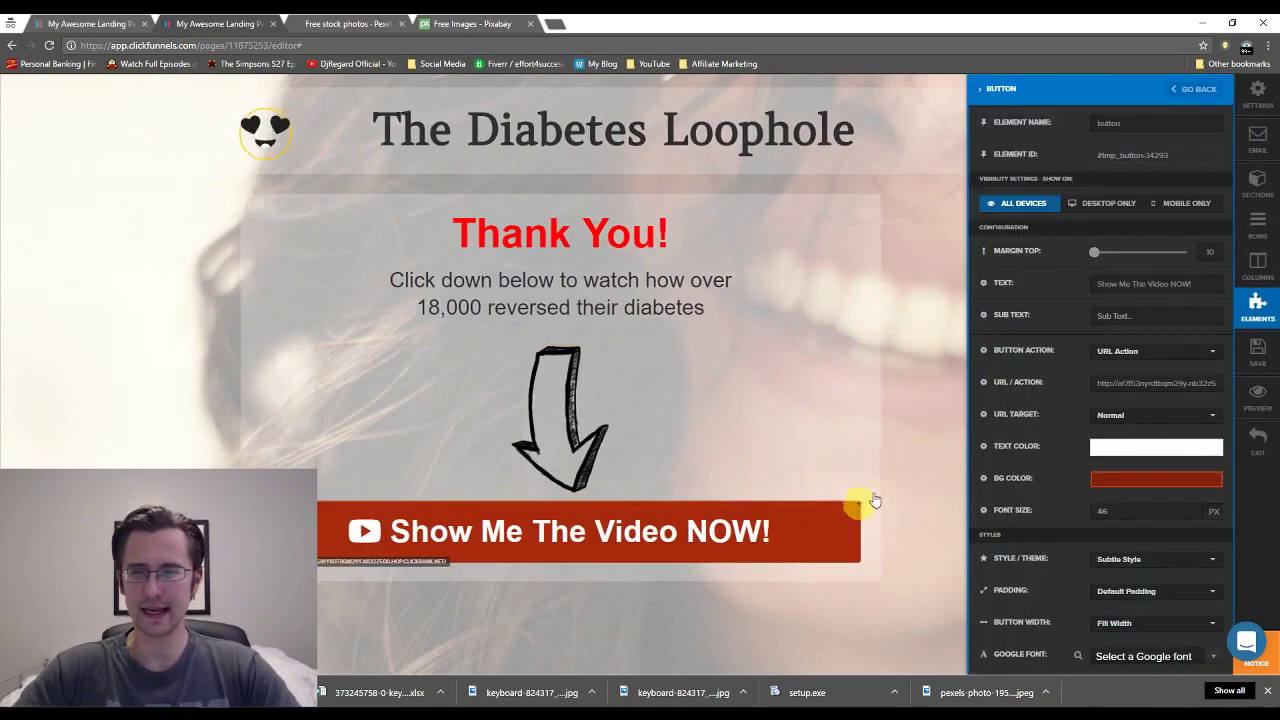
{"action": "left_click_drag", "start_coordinate": [1095, 256], "coordinate": [1113, 257]}
{"action": "left_click", "coordinate": [830, 372]}
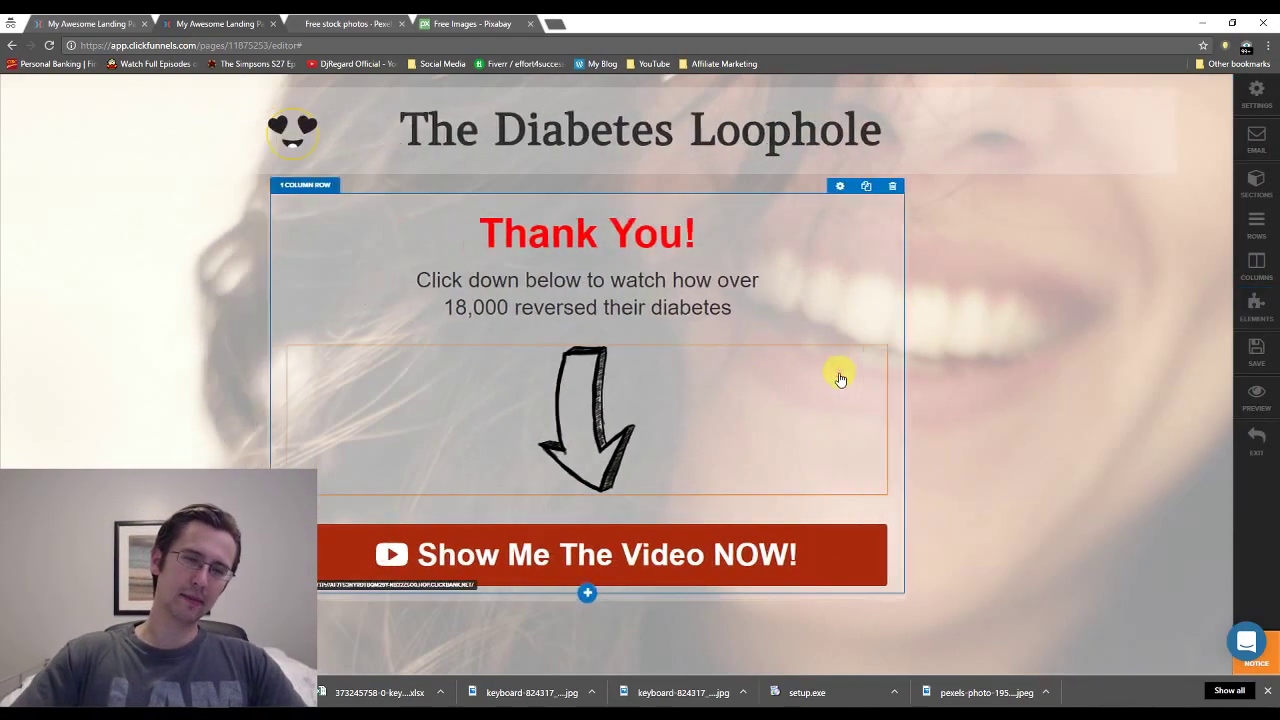
{"action": "left_click", "coordinate": [1257, 358]}
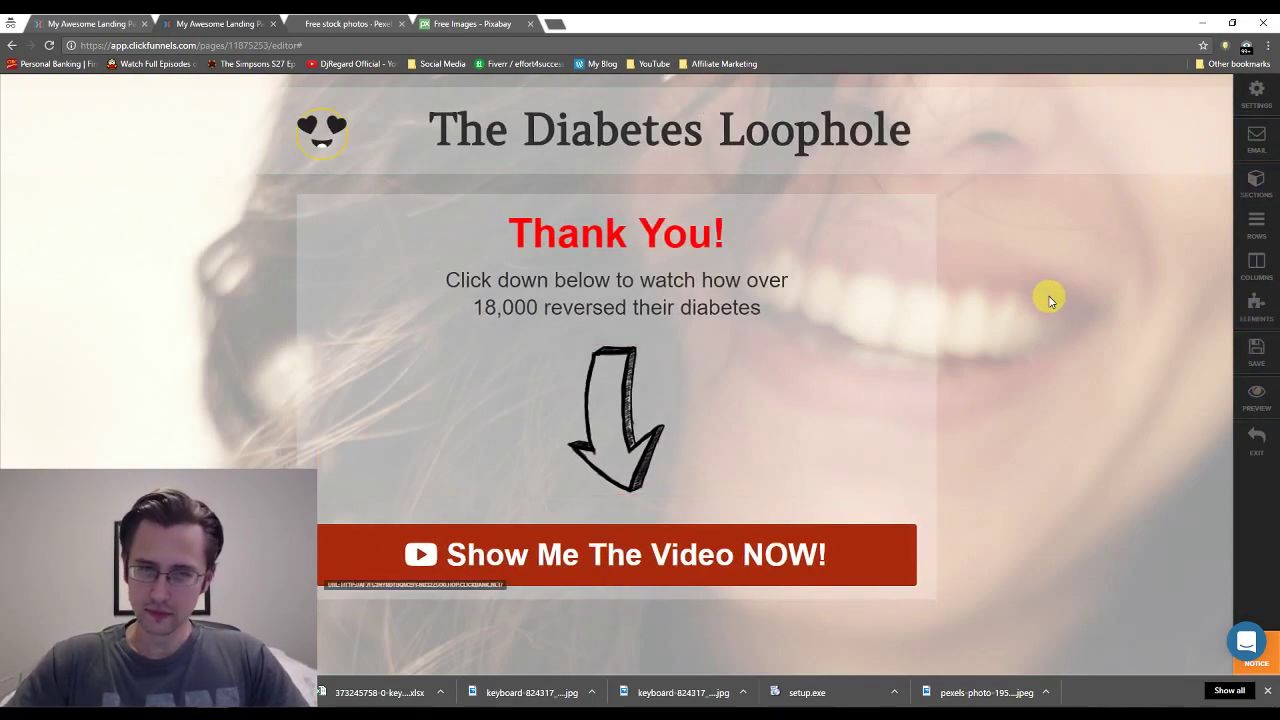
Insert 'People' after 18,000 and capitalise every word of the subheadline.
{"action": "left_click", "coordinate": [544, 305]}
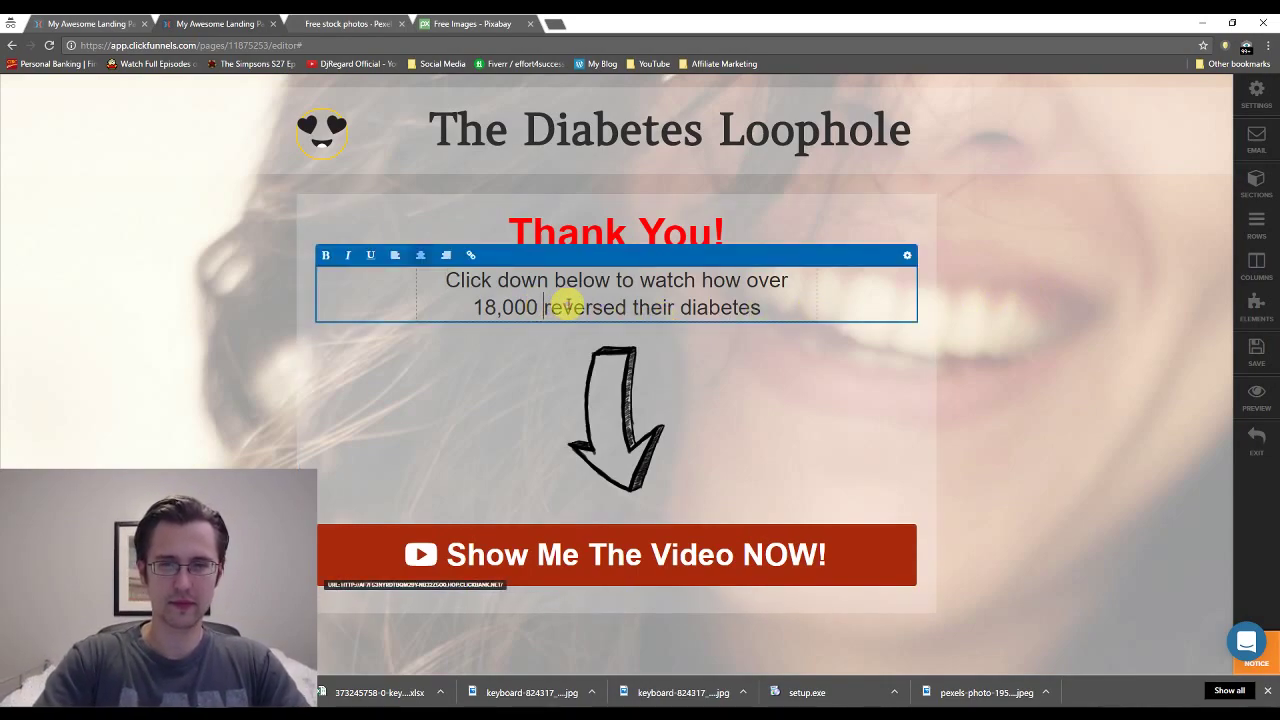
{"action": "type", "text": "People"}
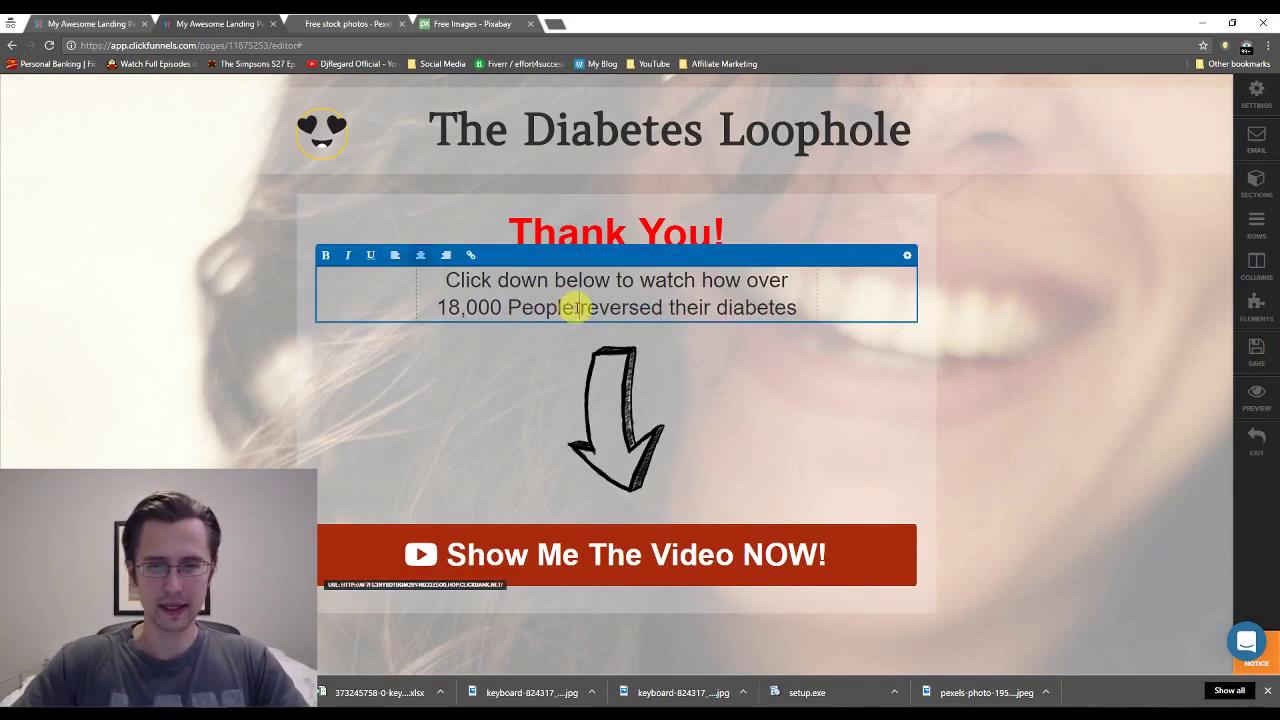
{"action": "key", "text": "Delete"}
{"action": "type", "text": "R"}
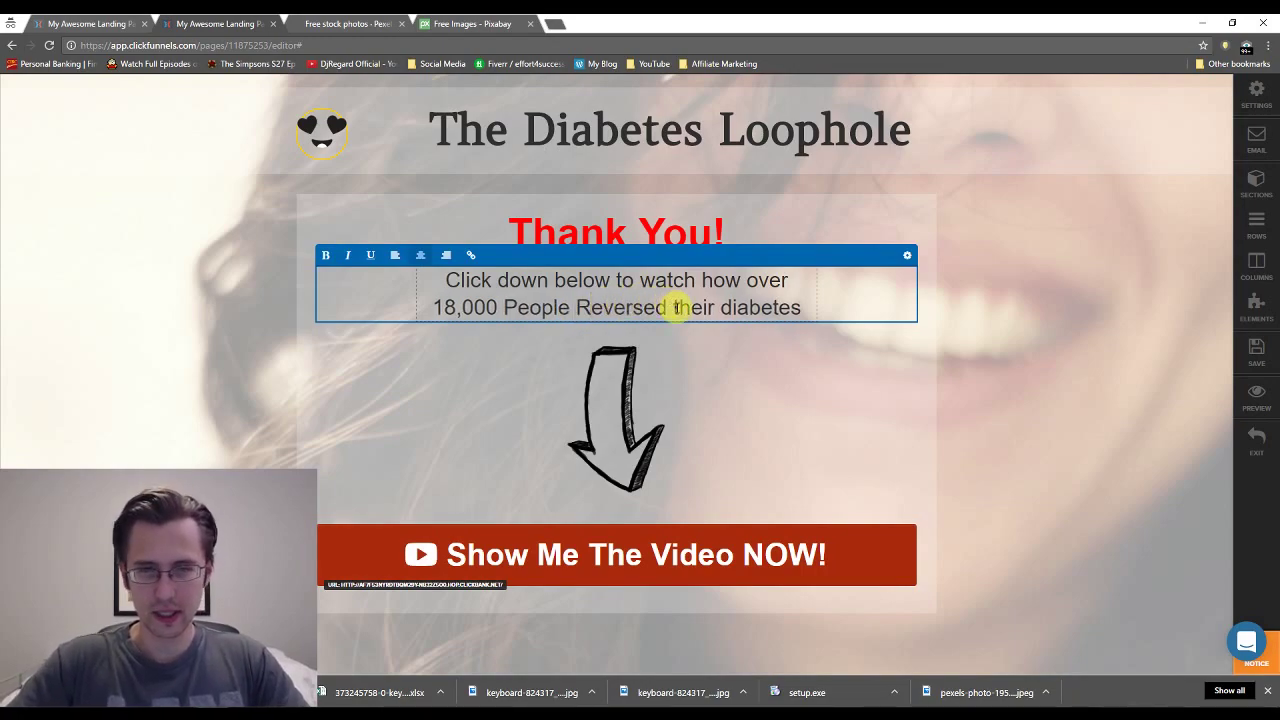
{"action": "left_click", "coordinate": [679, 307]}
{"action": "key", "text": "Delete"}
{"action": "type", "text": "T"}
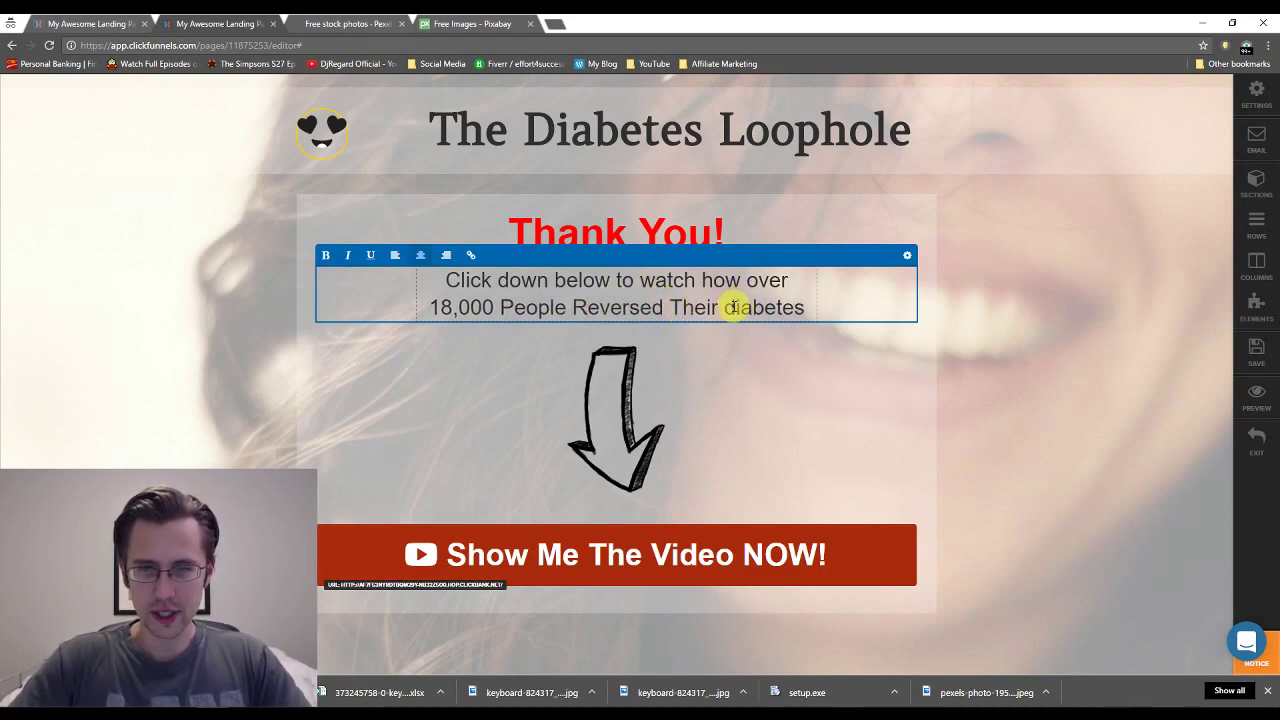
{"action": "type", "text": "D"}
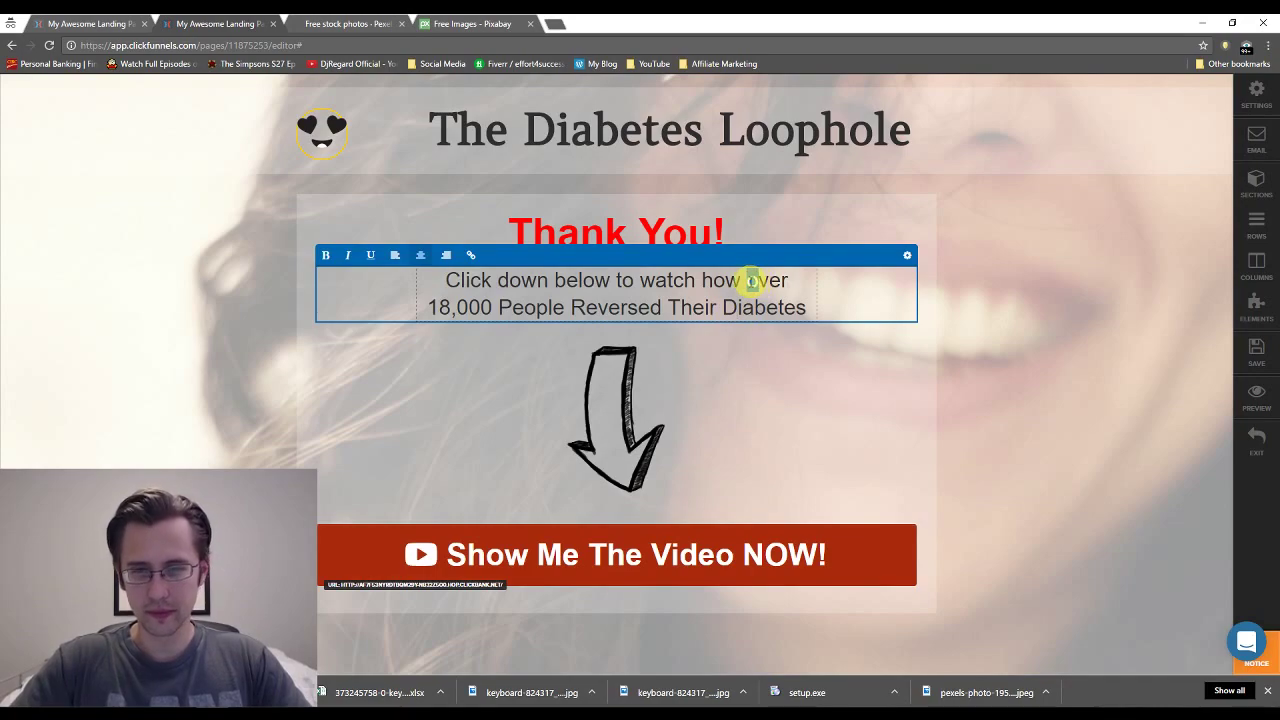
{"action": "type", "text": "O"}
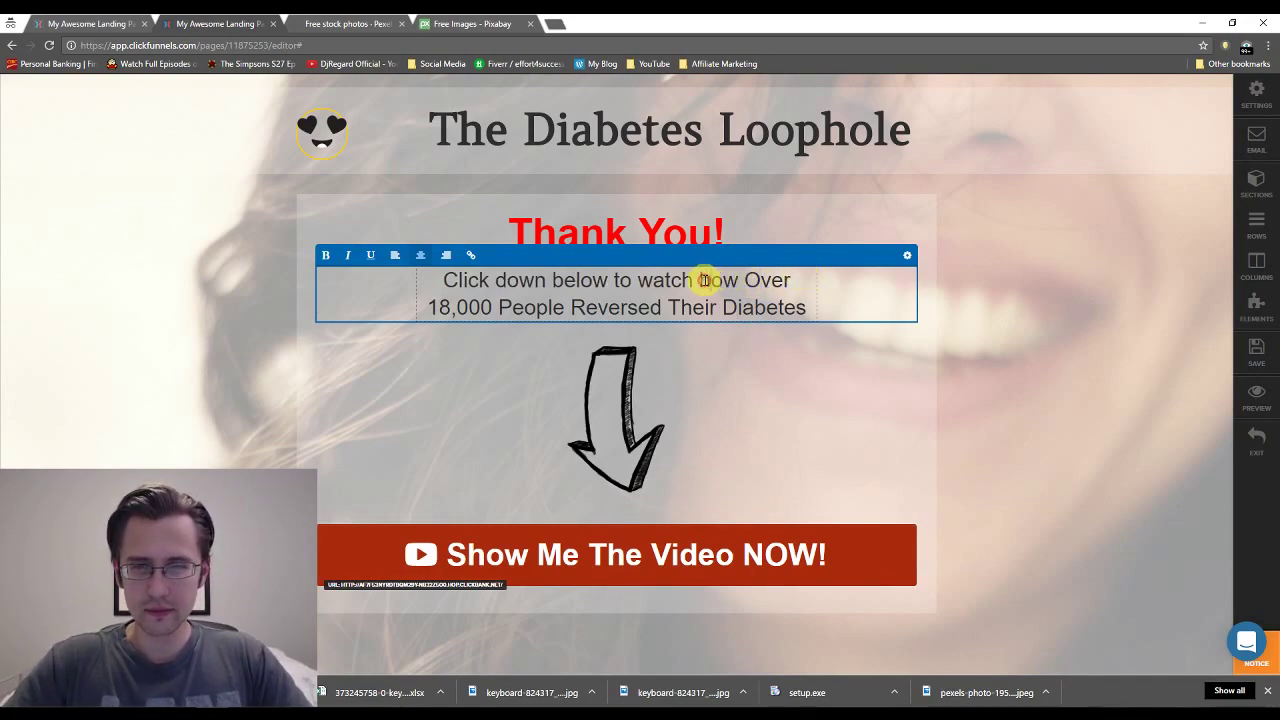
{"action": "type", "text": "H"}
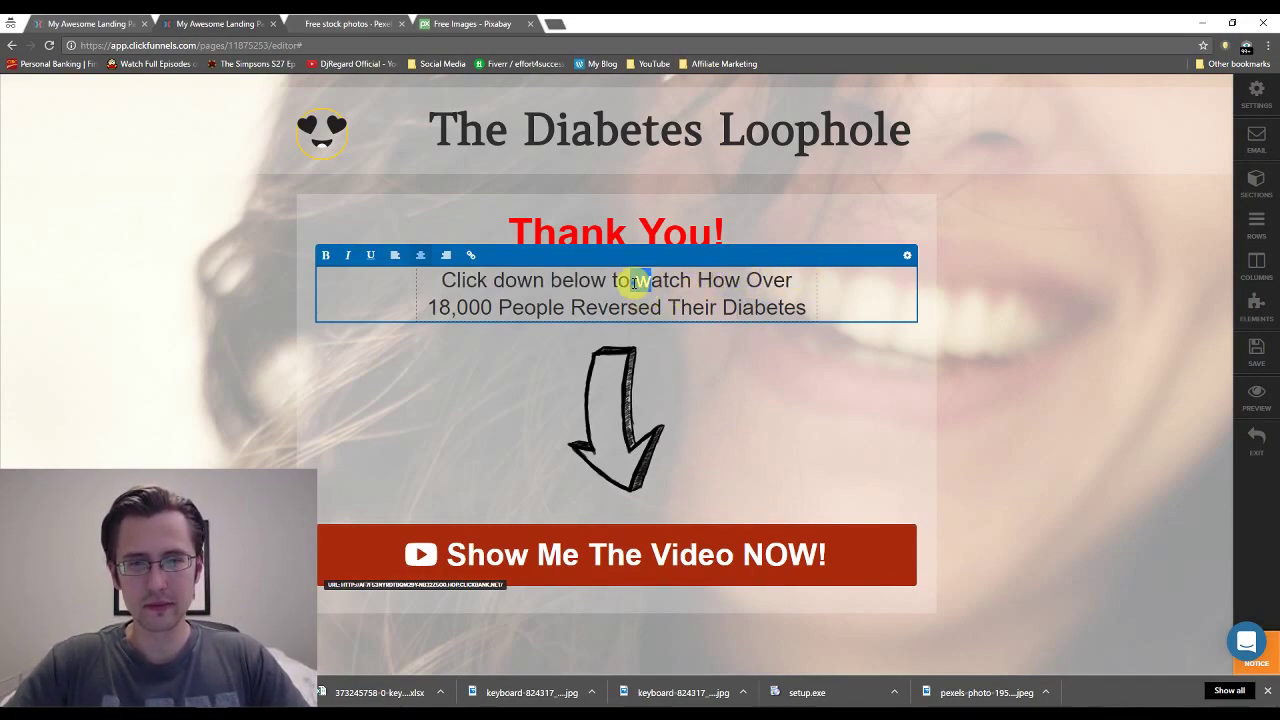
{"action": "type", "text": "W"}
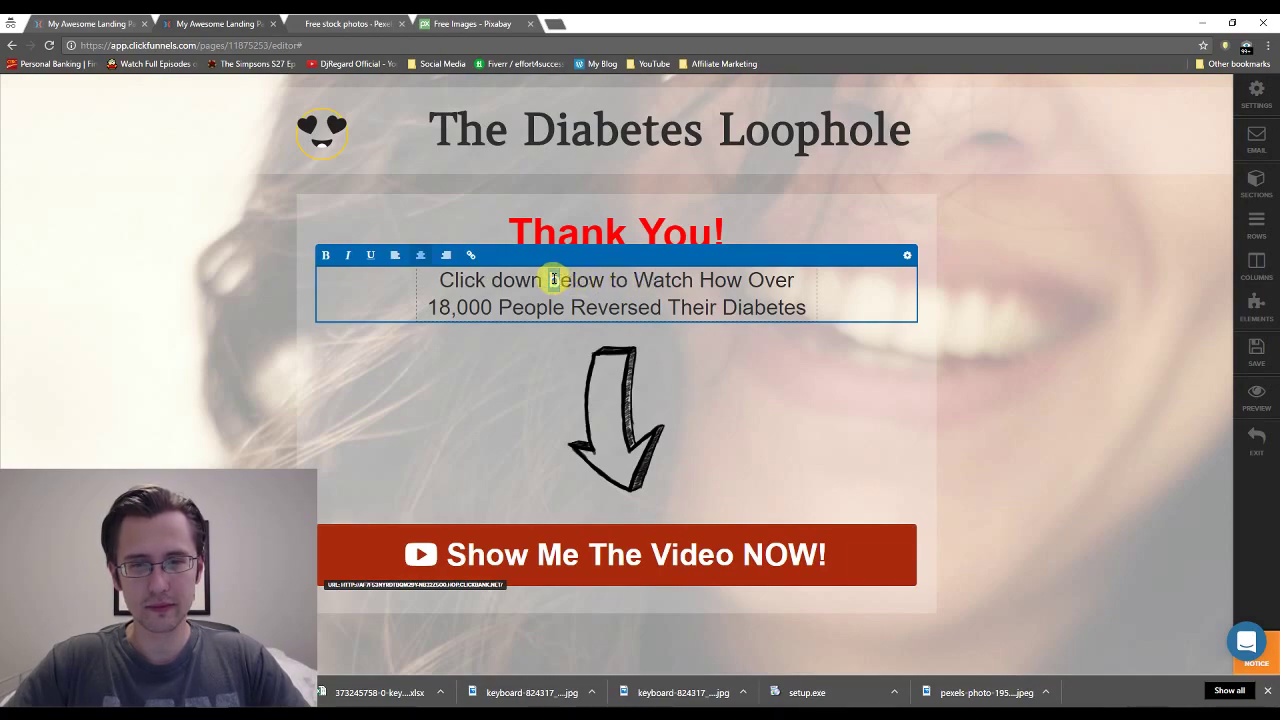
{"action": "type", "text": "B"}
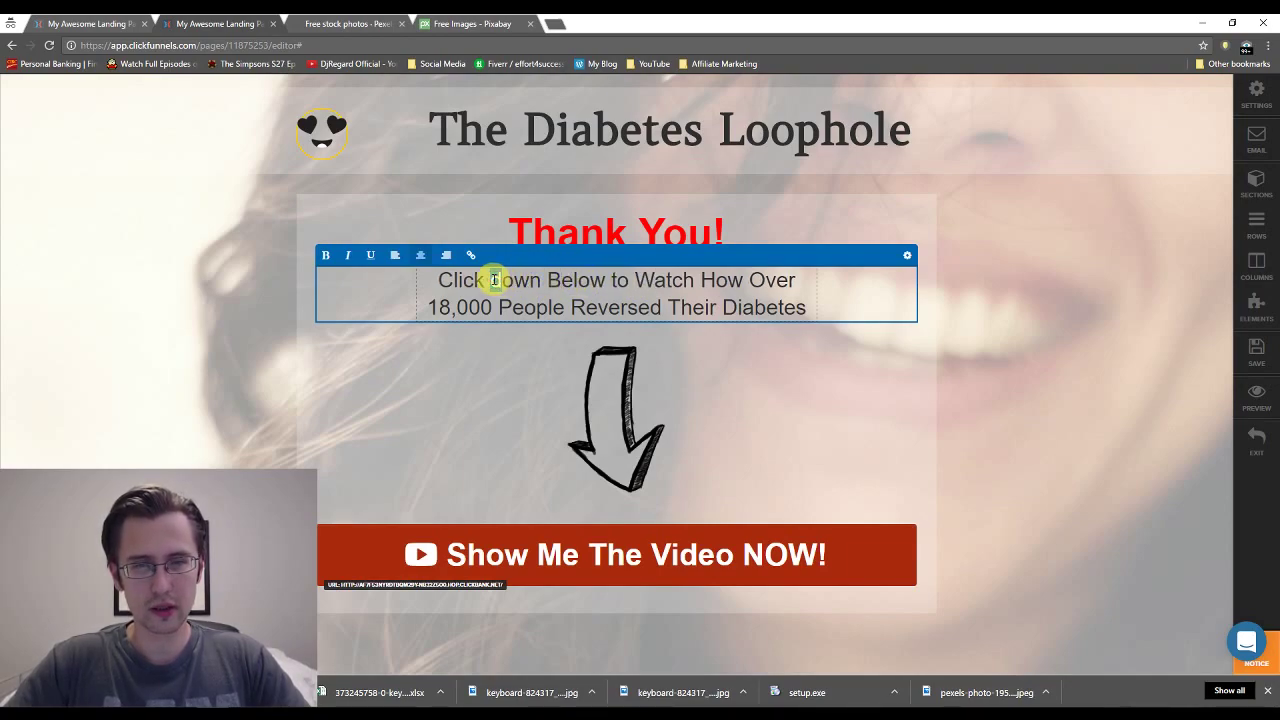
{"action": "type", "text": "D"}
{"action": "left_click", "coordinate": [1094, 240]}
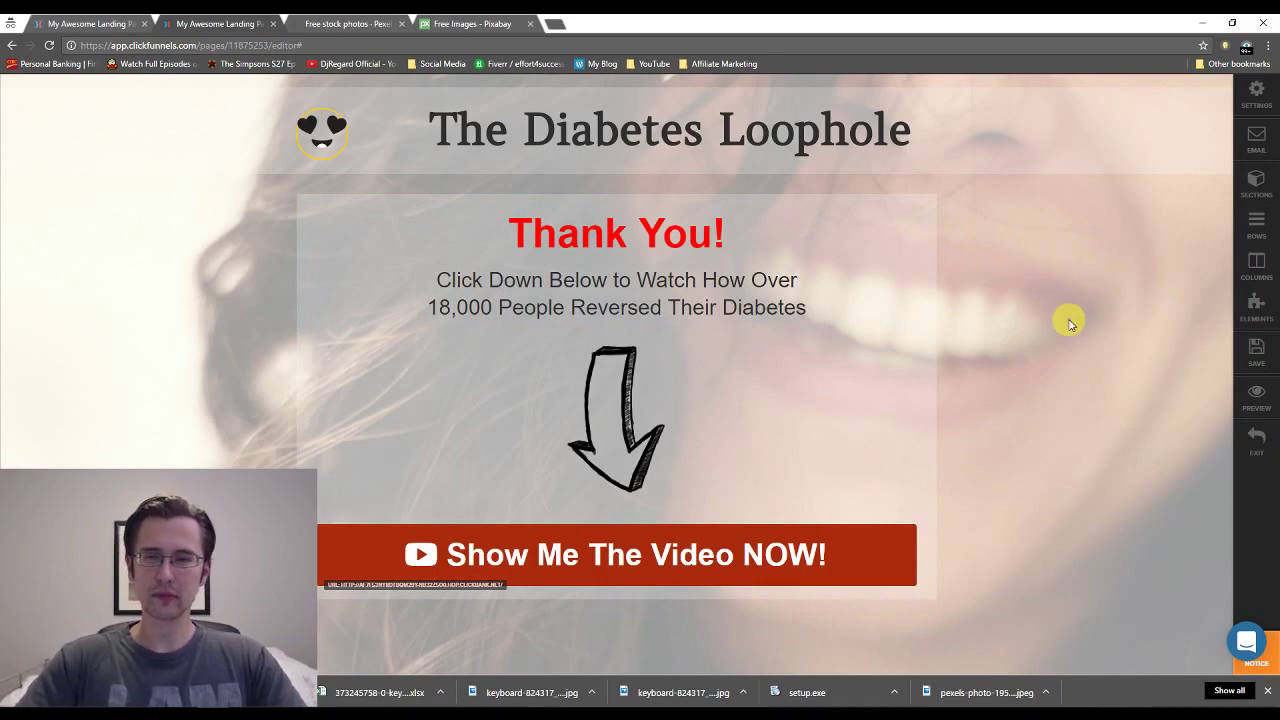
Make the entire subheadline italic.
{"action": "left_click", "coordinate": [686, 290]}
{"action": "key", "text": "ctrl+a"}
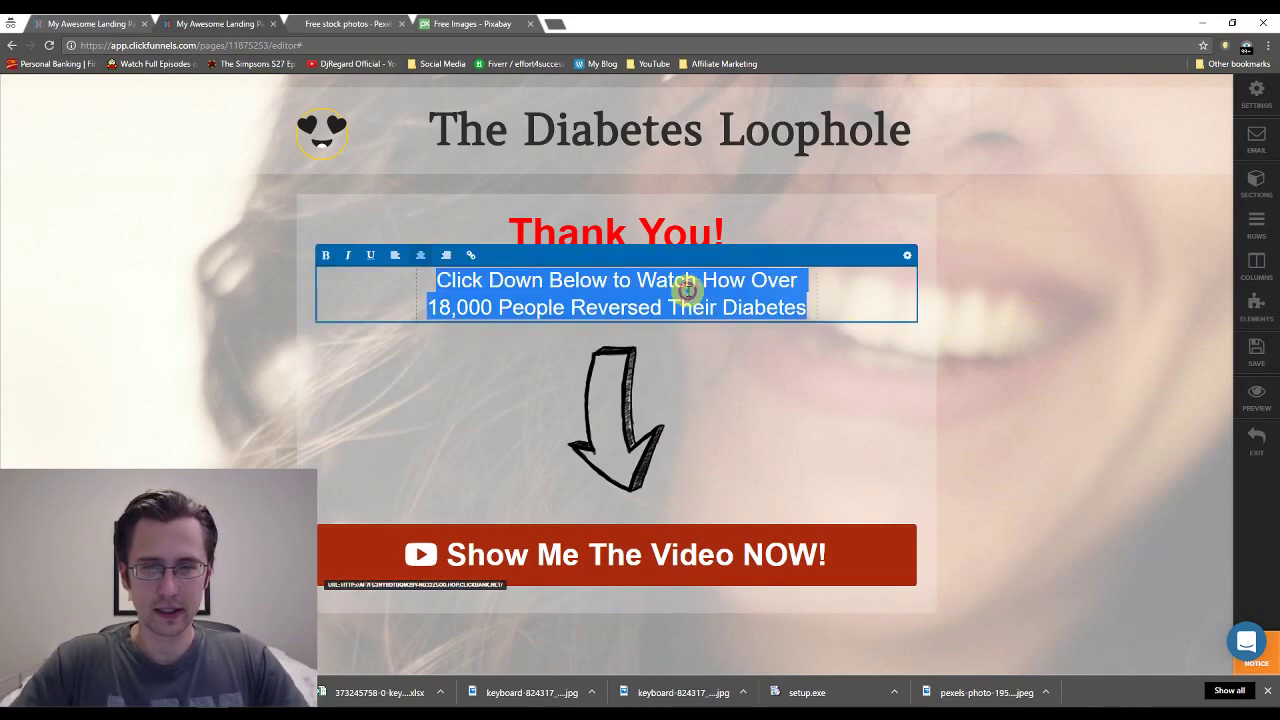
{"action": "left_click", "coordinate": [347, 256]}
{"action": "left_click", "coordinate": [100, 335]}
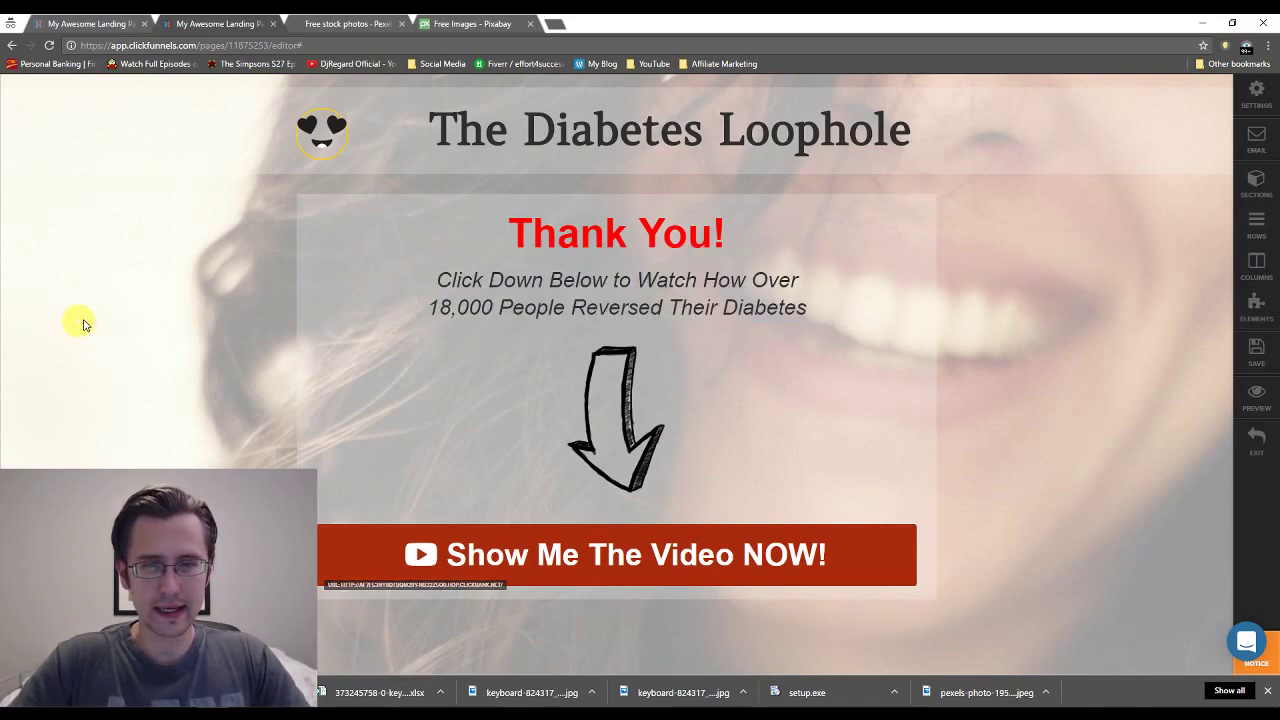
Save the thank-you page, then view the opt-in page and come back to the thank-you page.
{"action": "left_click", "coordinate": [1263, 357]}
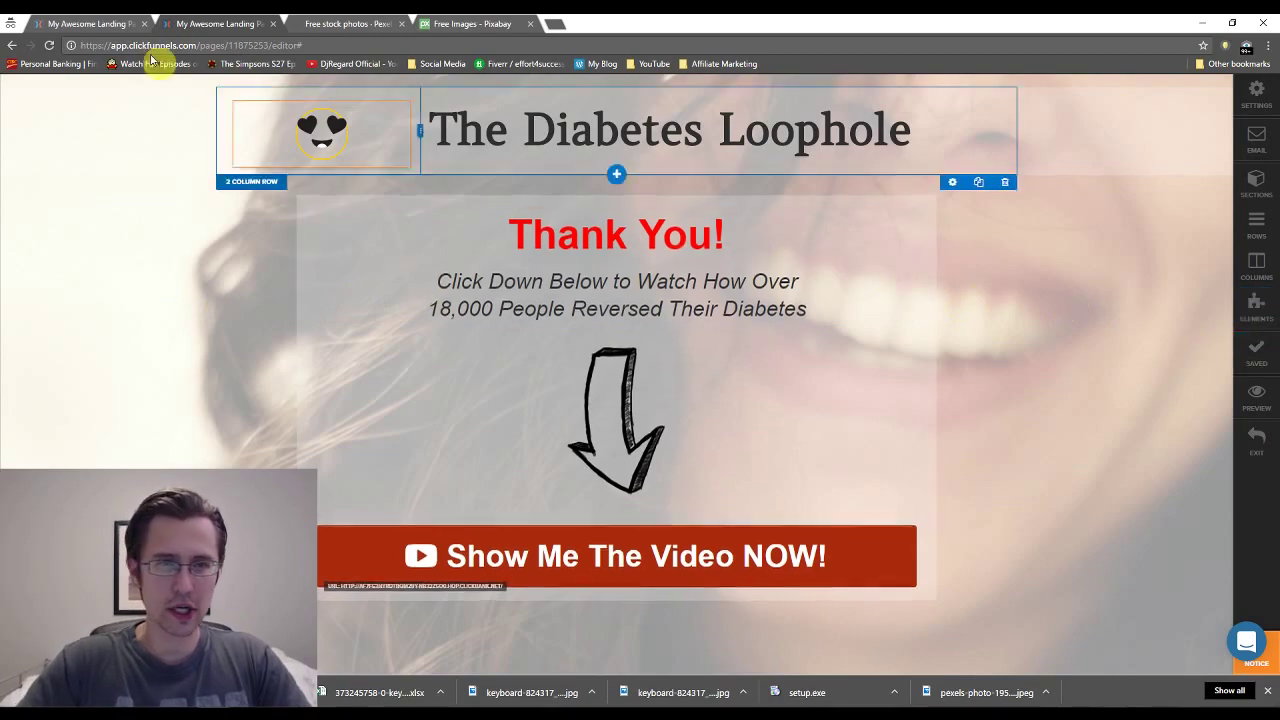
{"action": "left_click", "coordinate": [80, 21]}
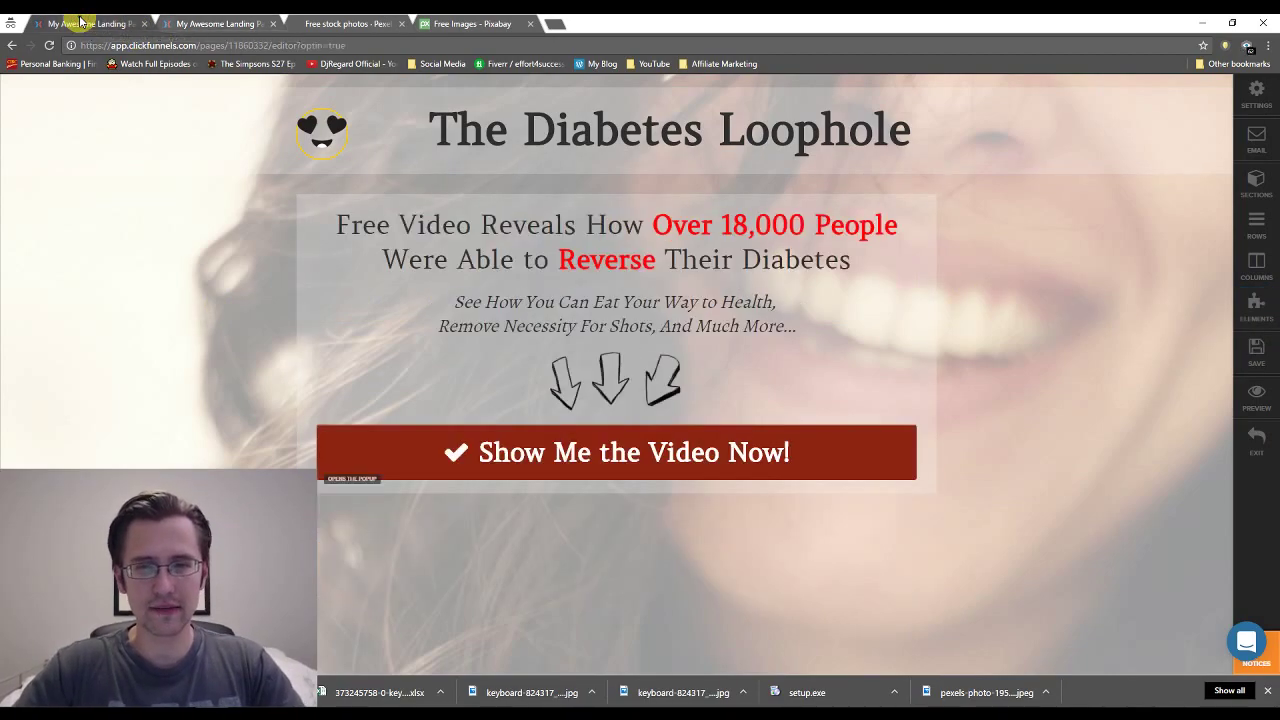
{"action": "left_click", "coordinate": [211, 24]}
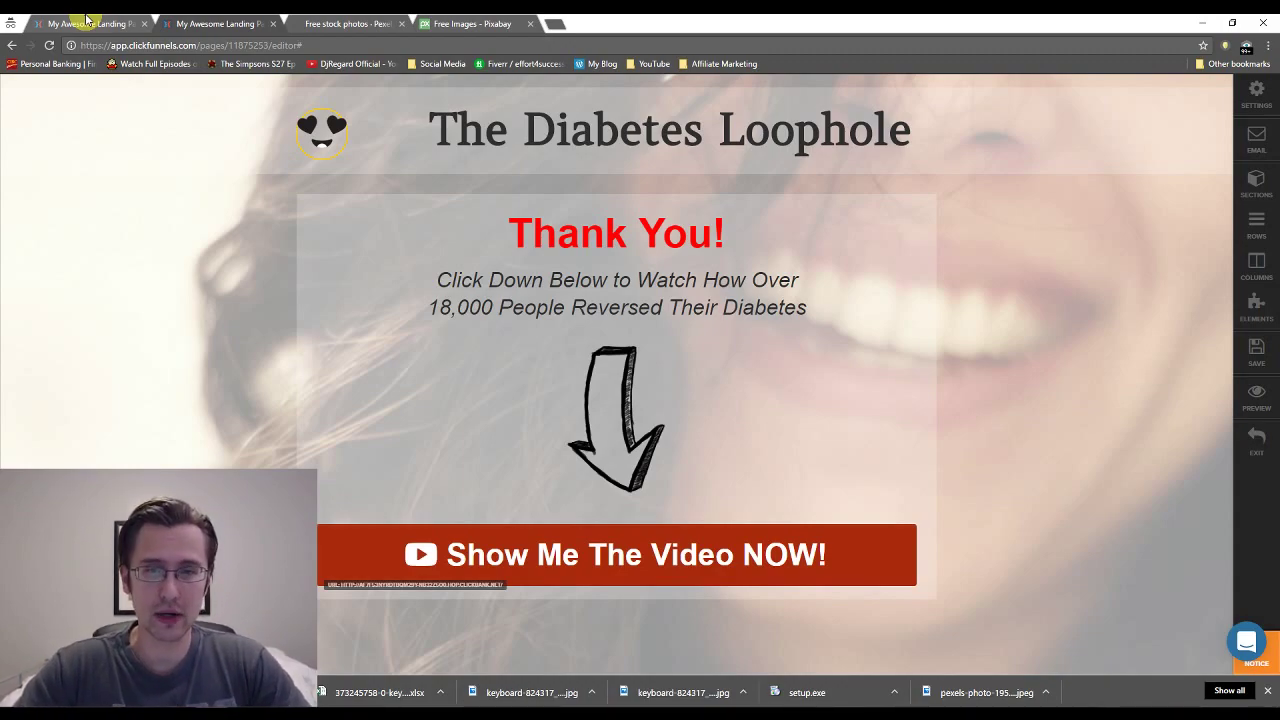
Copy the ClickBank Trust Badge header code from the opt-in page's Tracking Codes and save that page.
{"action": "left_click", "coordinate": [86, 20]}
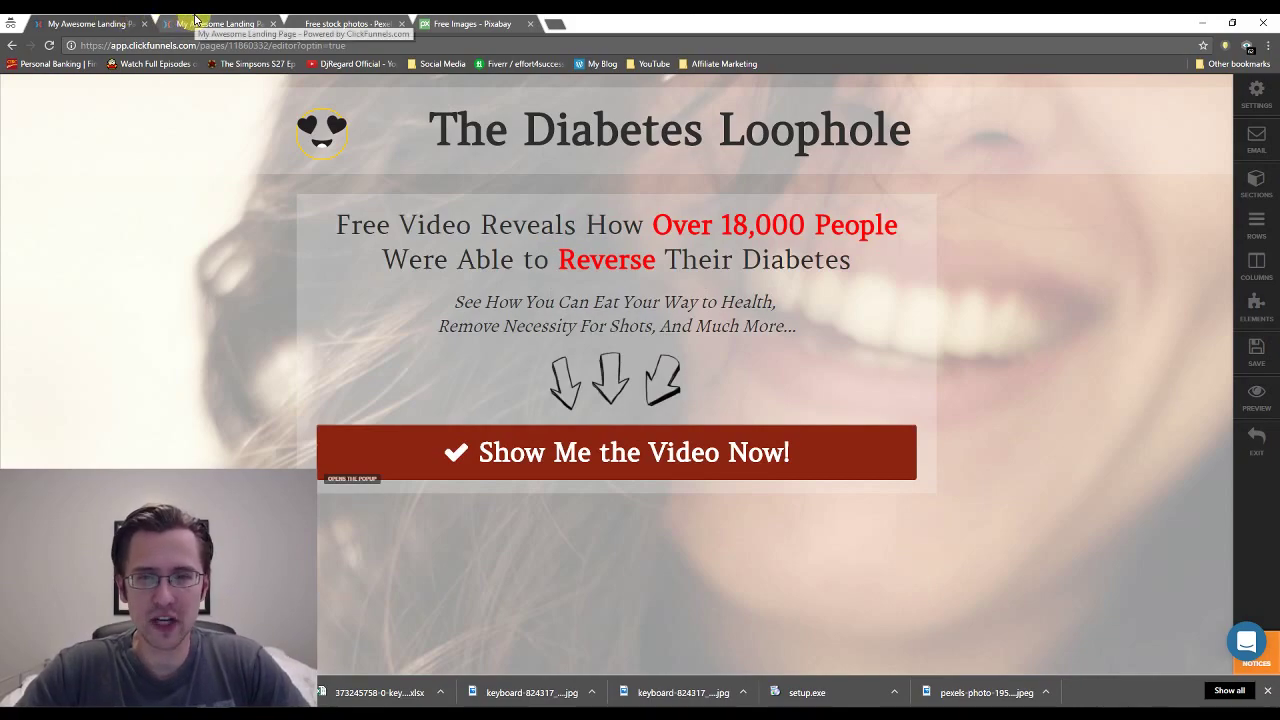
{"action": "left_click", "coordinate": [196, 20]}
{"action": "left_click", "coordinate": [80, 22]}
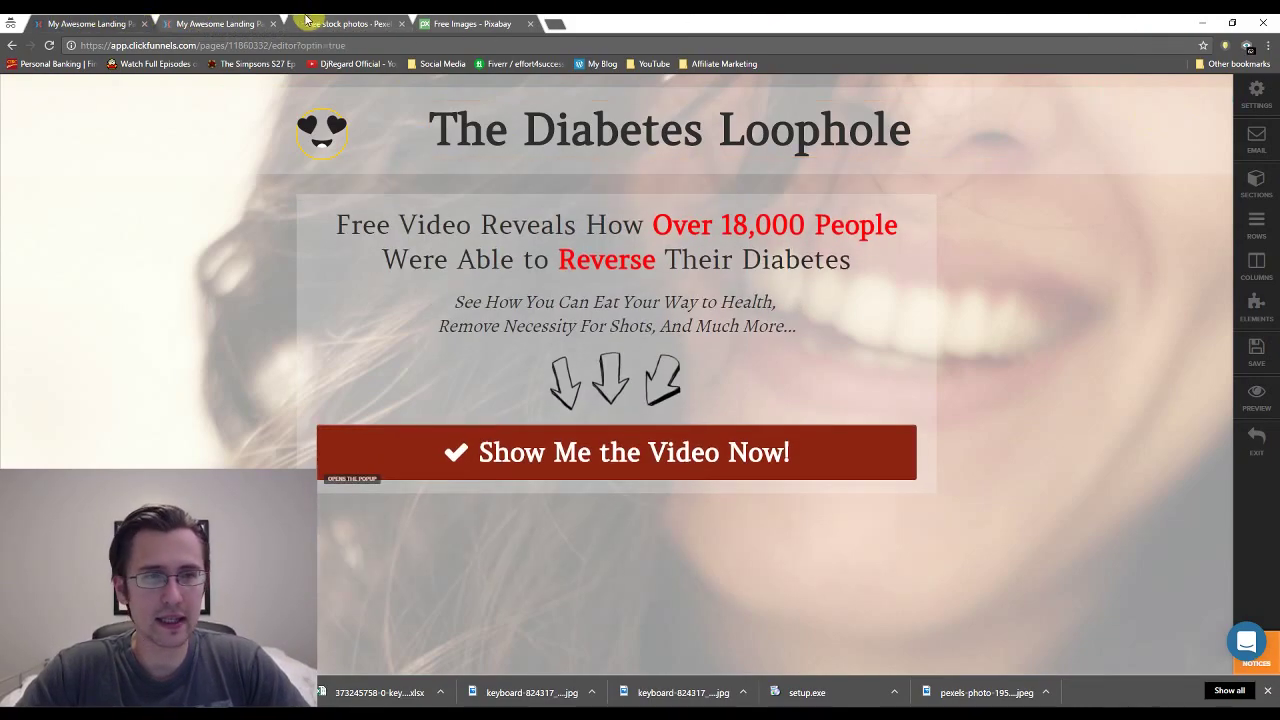
{"action": "left_click", "coordinate": [215, 22]}
{"action": "left_click", "coordinate": [90, 22]}
{"action": "left_click", "coordinate": [1256, 92]}
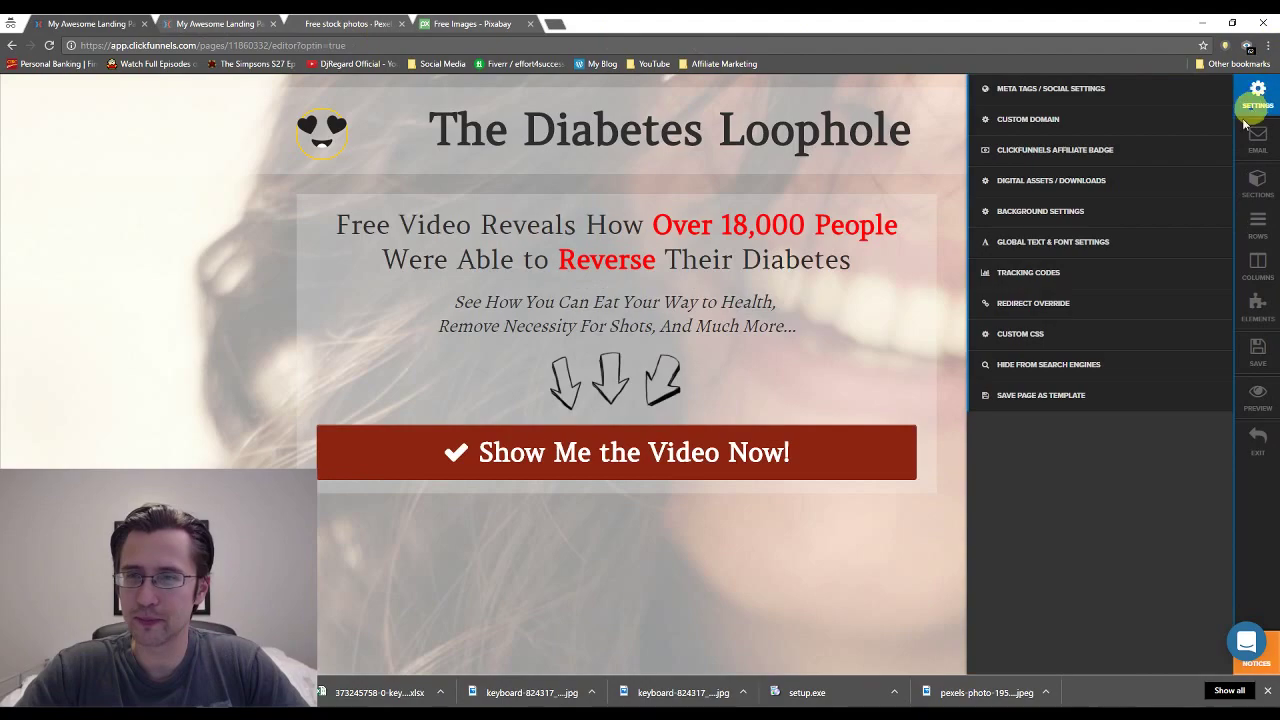
{"action": "left_click", "coordinate": [1086, 274]}
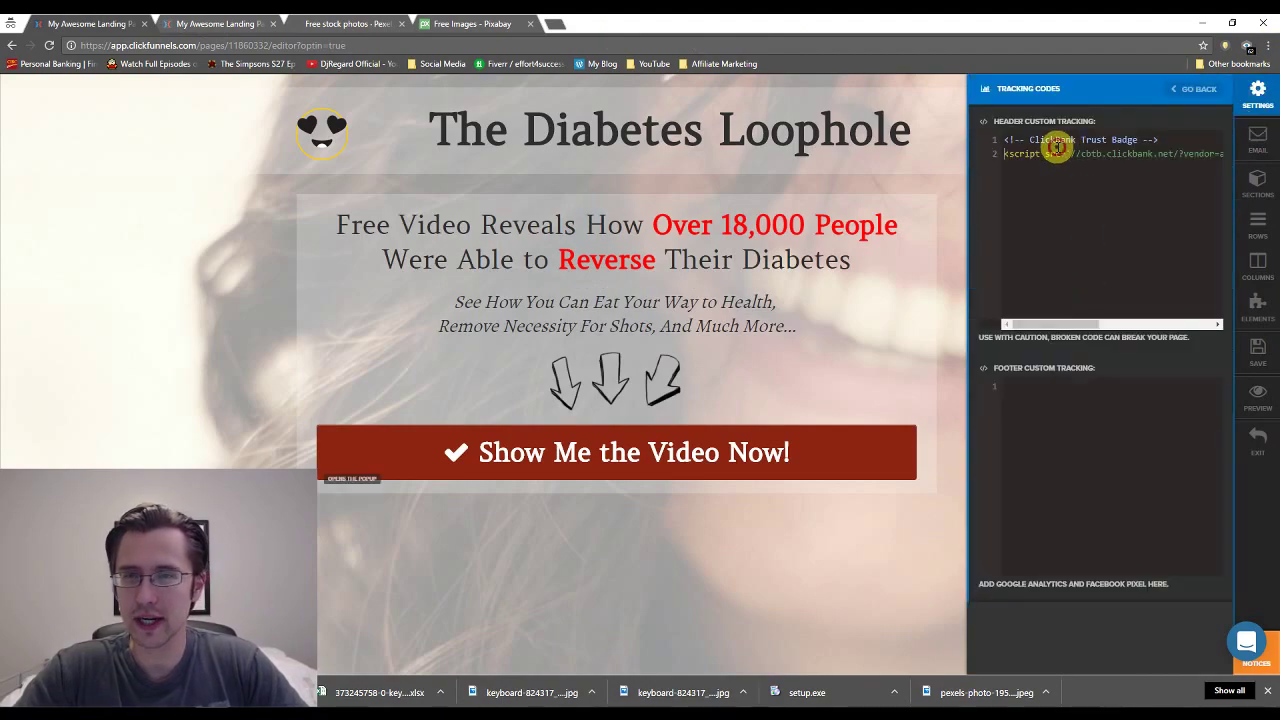
{"action": "left_click_drag", "start_coordinate": [1002, 140], "coordinate": [1258, 162]}
{"action": "left_click", "coordinate": [1257, 350]}
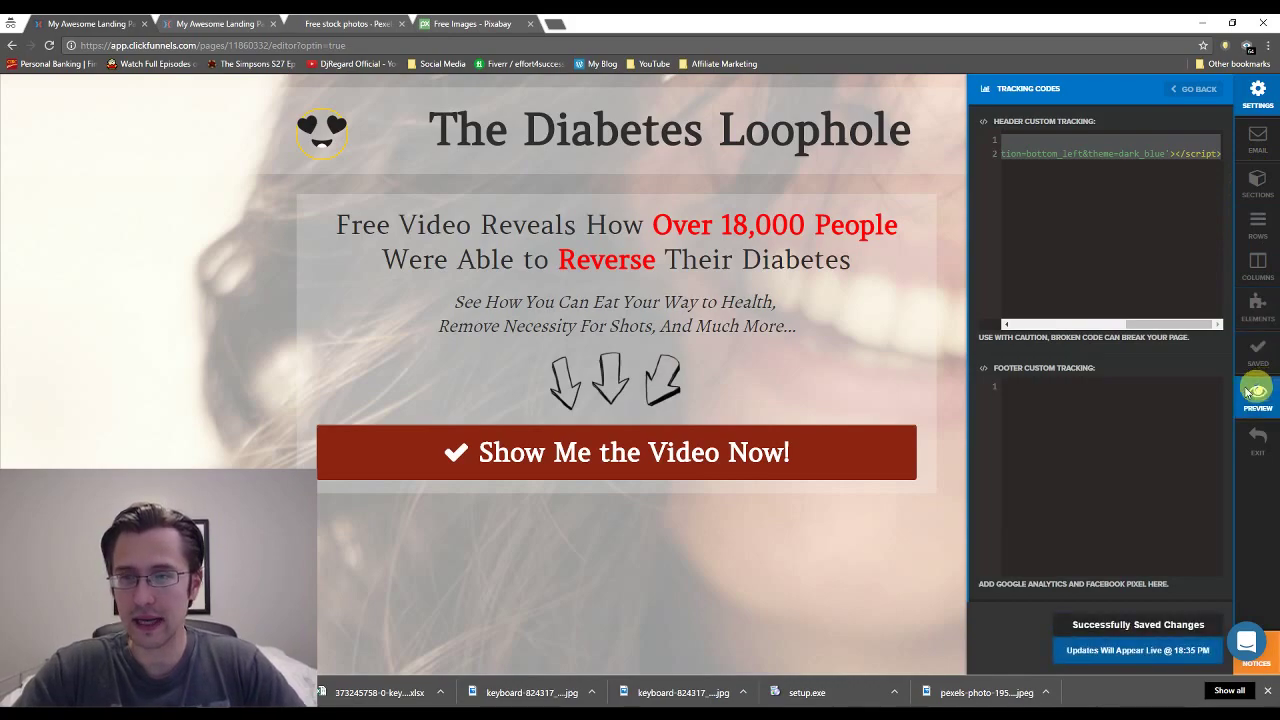
{"action": "left_click", "coordinate": [243, 23]}
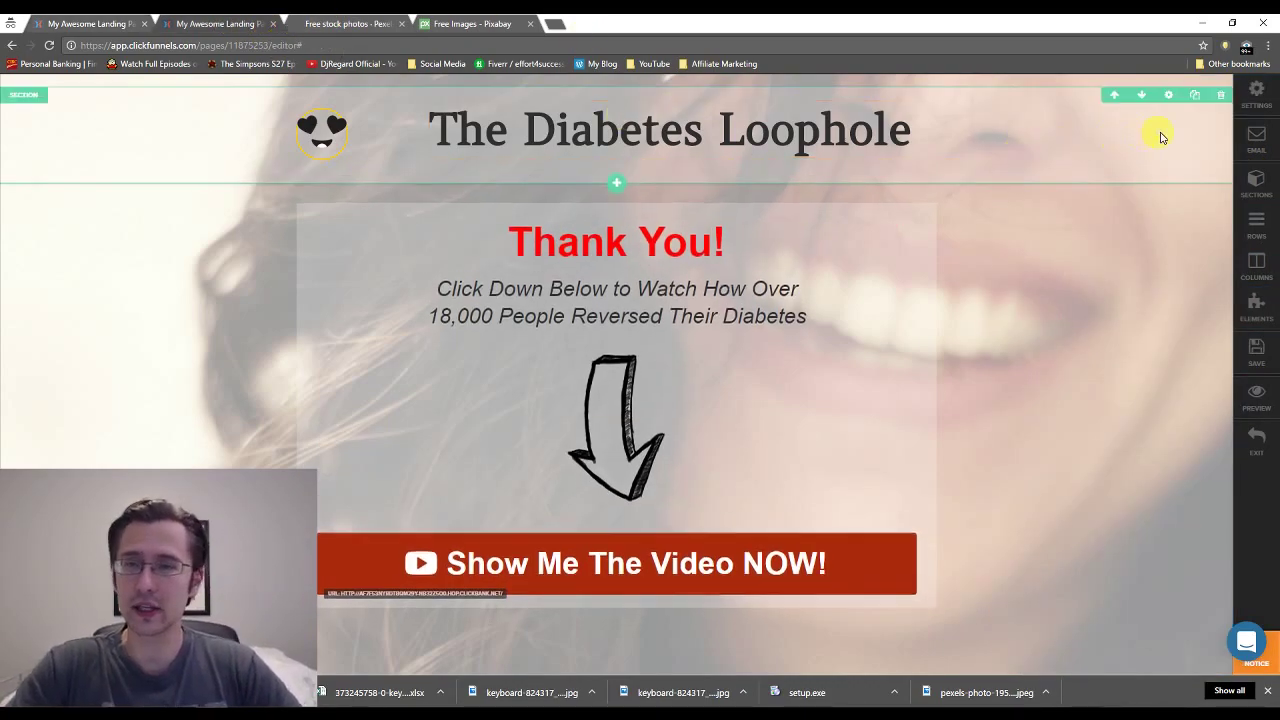
Review the thank-you page's affiliate badge and tracking code settings, then save the page.
{"action": "left_click", "coordinate": [1257, 92]}
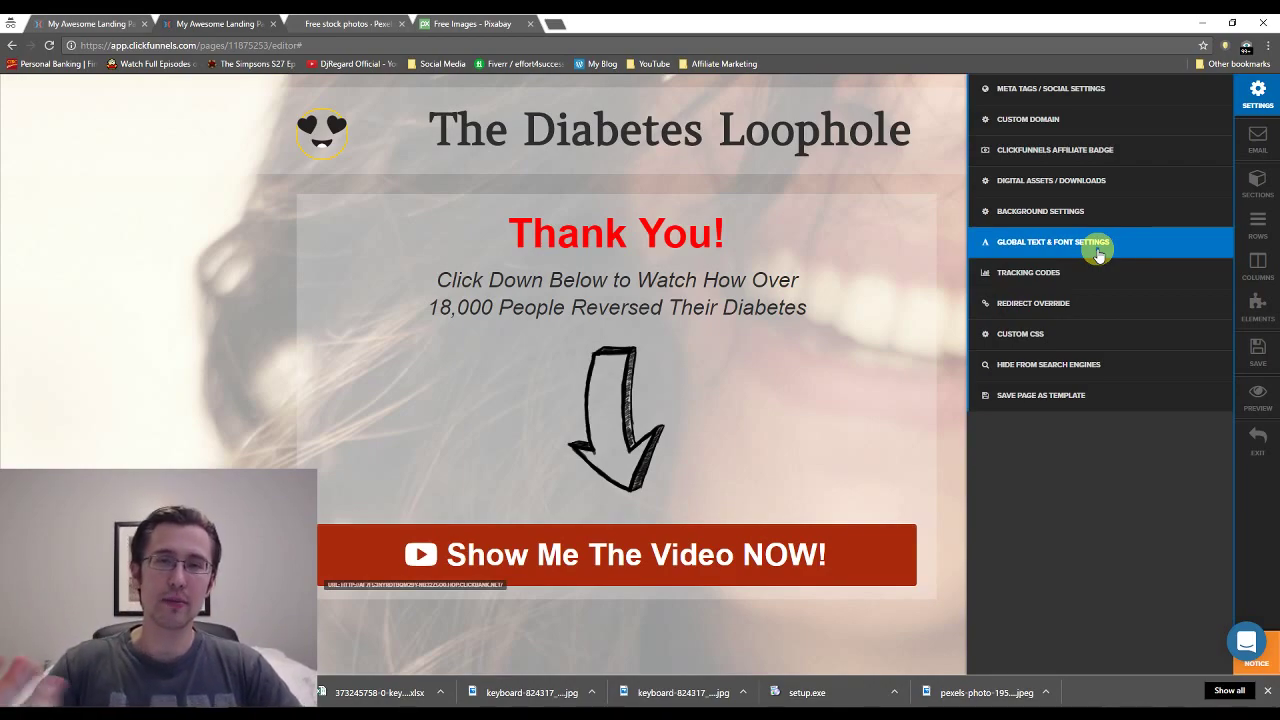
{"action": "left_click", "coordinate": [1075, 152]}
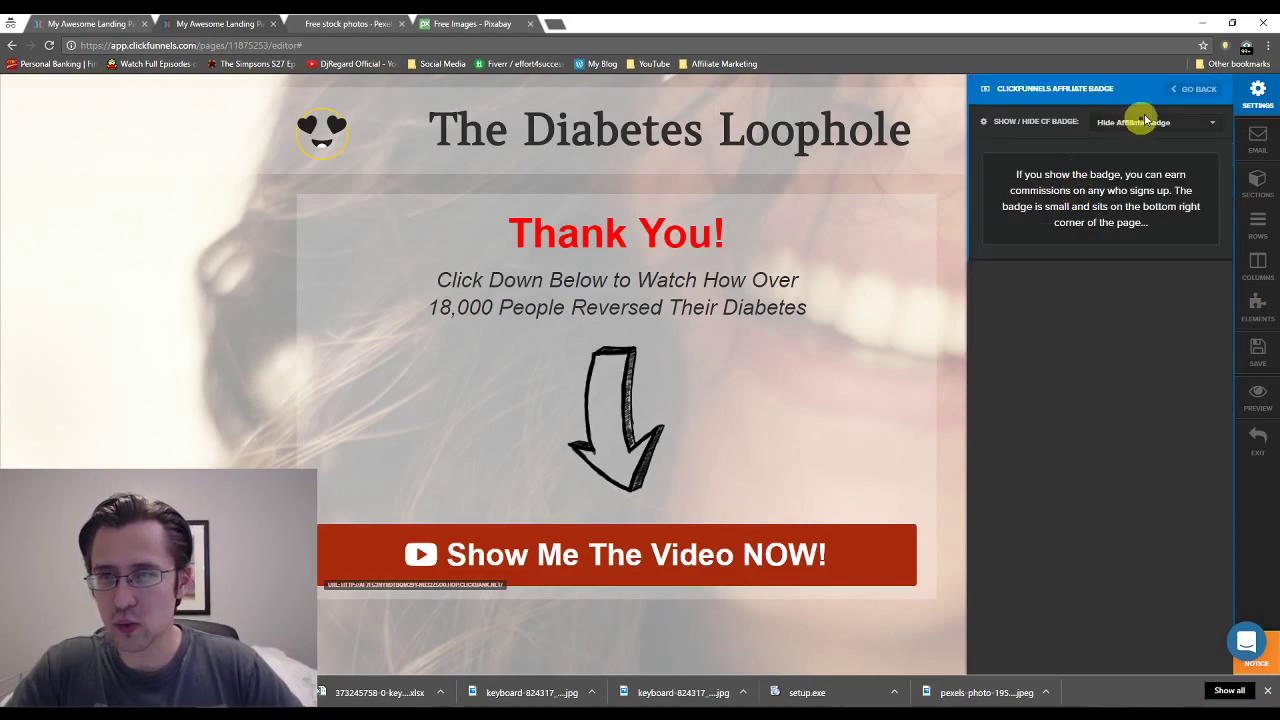
{"action": "left_click", "coordinate": [1197, 92]}
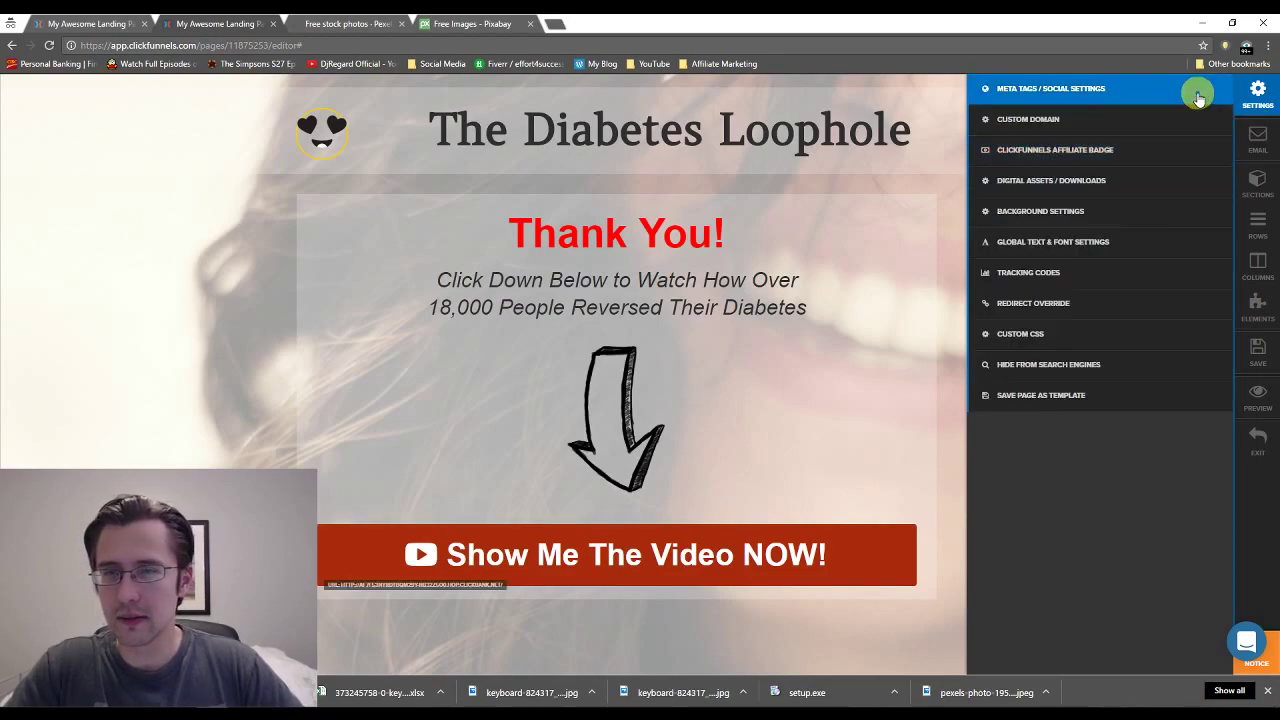
{"action": "left_click", "coordinate": [1090, 272]}
{"action": "left_click", "coordinate": [1245, 369]}
Set Show/Hide CF Badge to Show Affiliate Badge and save the thank-you page.
{"action": "left_click", "coordinate": [1259, 95]}
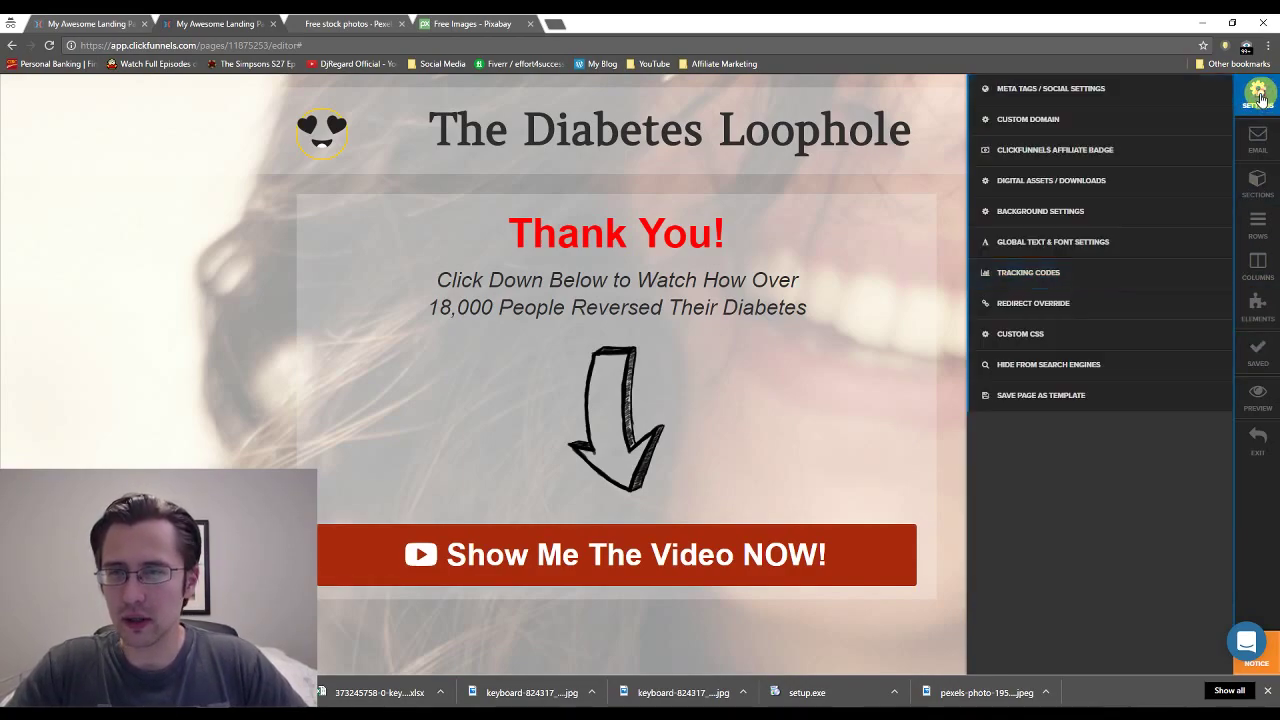
{"action": "left_click", "coordinate": [1085, 150]}
{"action": "left_click", "coordinate": [1148, 123]}
{"action": "left_click", "coordinate": [1136, 162]}
{"action": "left_click", "coordinate": [1257, 358]}
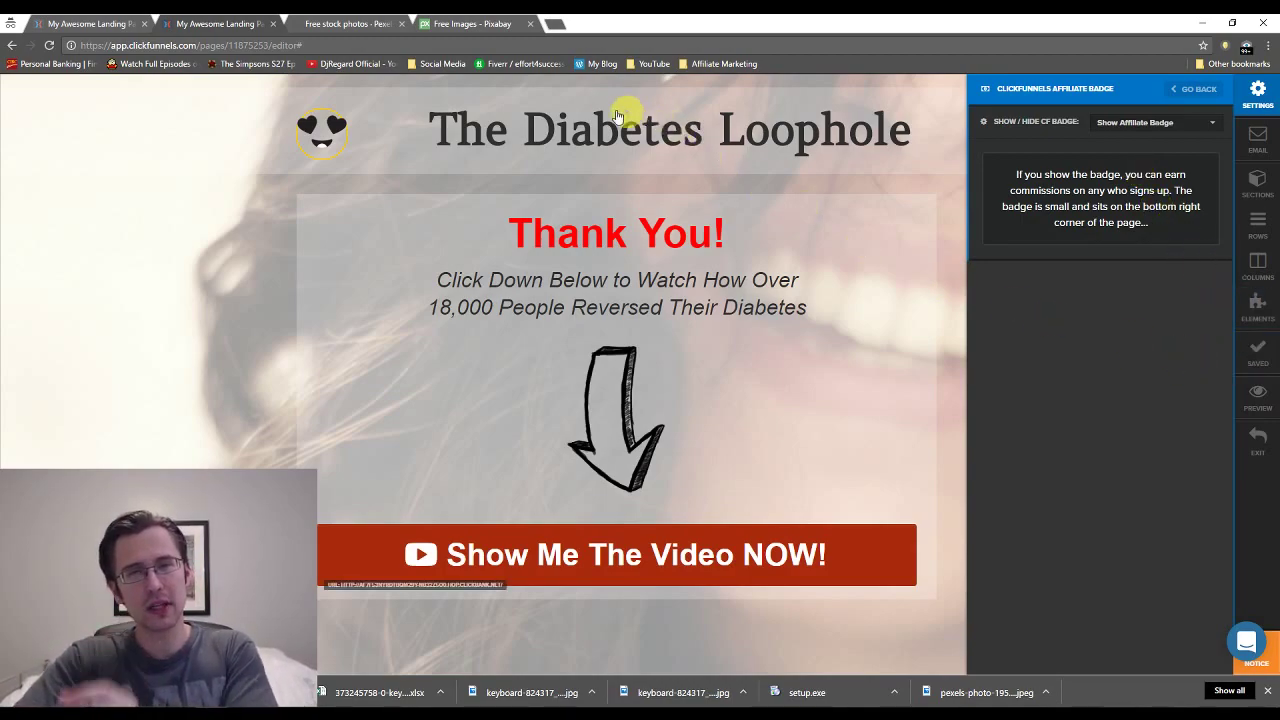
Set the opt-in page's Affiliate Badge setting to Show and save the page.
{"action": "left_click", "coordinate": [115, 18]}
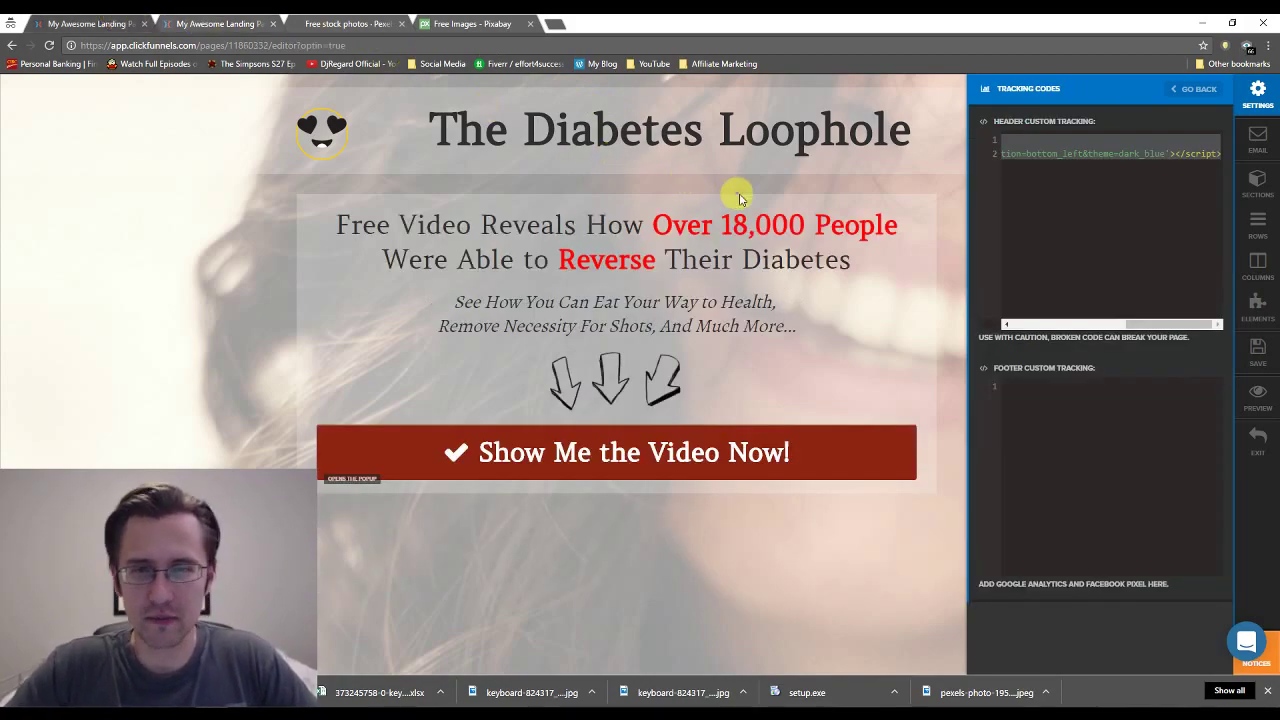
{"action": "left_click", "coordinate": [1256, 100]}
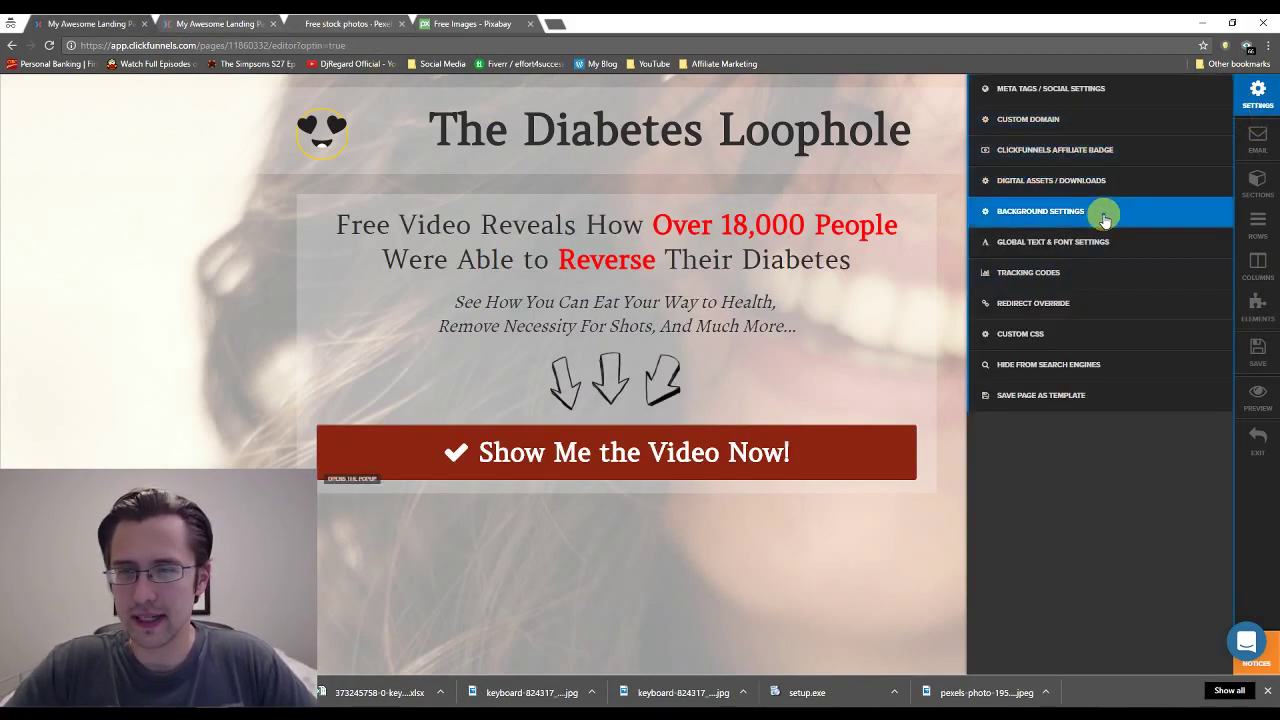
{"action": "left_click", "coordinate": [1094, 149]}
{"action": "left_click", "coordinate": [1138, 122]}
{"action": "left_click", "coordinate": [1151, 161]}
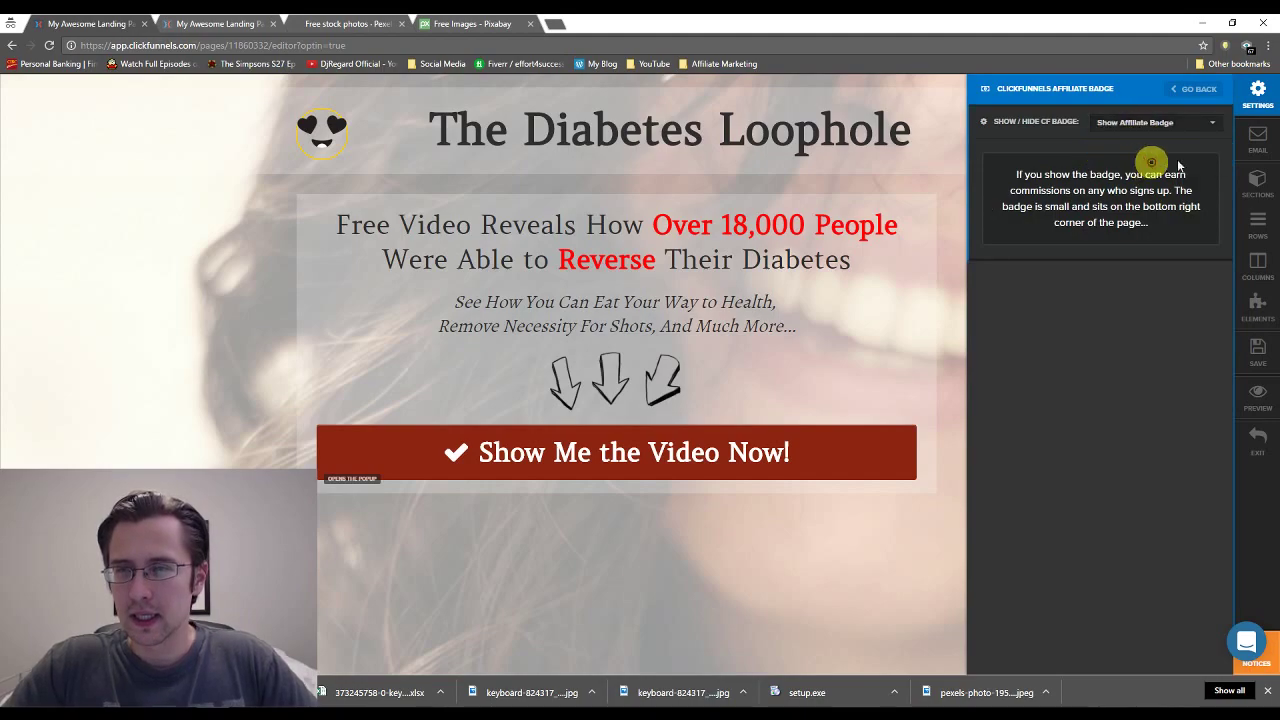
{"action": "left_click", "coordinate": [1258, 350]}
Exit the thank-you editor, then save and exit the opt-in editor to the funnel overview.
{"action": "left_click", "coordinate": [213, 22]}
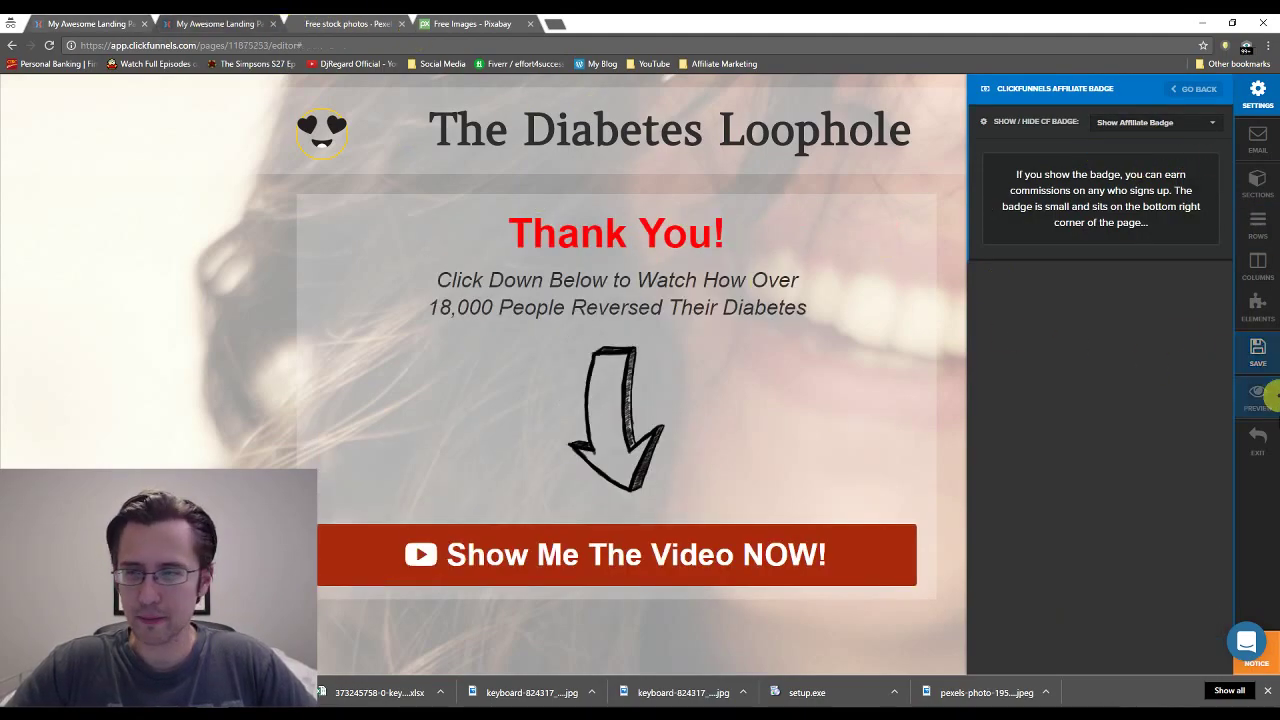
{"action": "left_click", "coordinate": [1269, 450]}
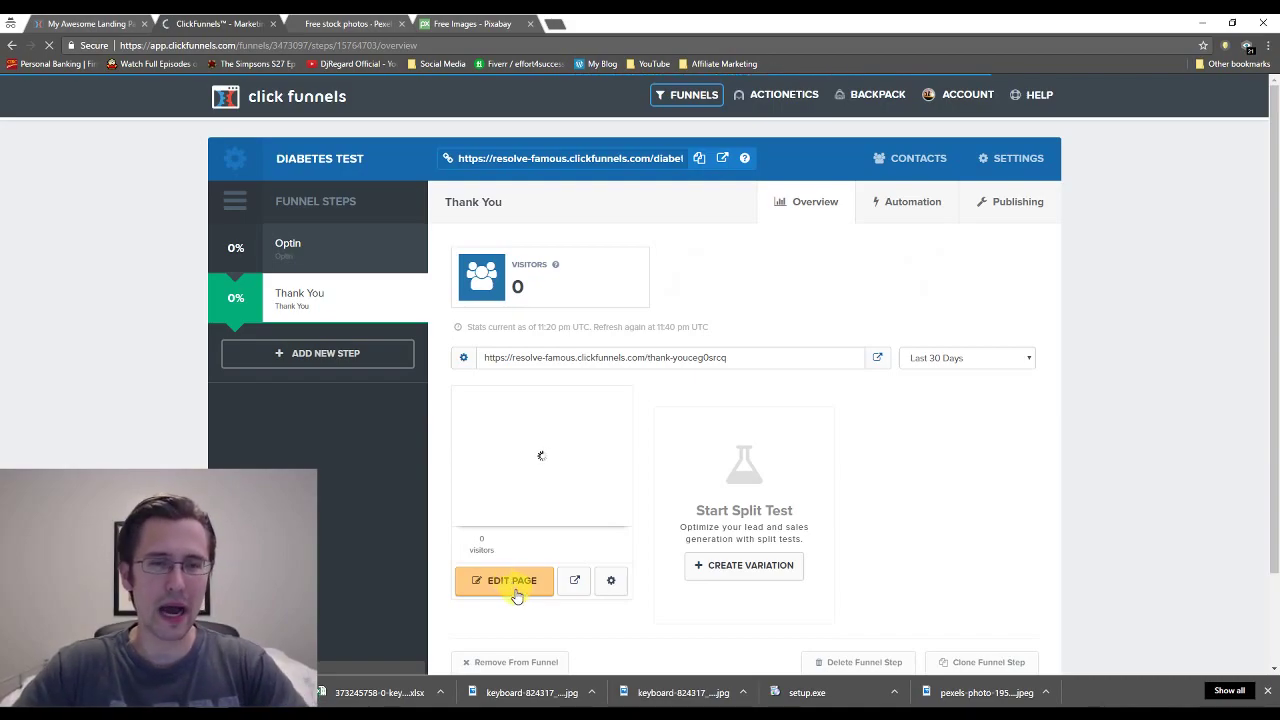
{"action": "left_click", "coordinate": [512, 586]}
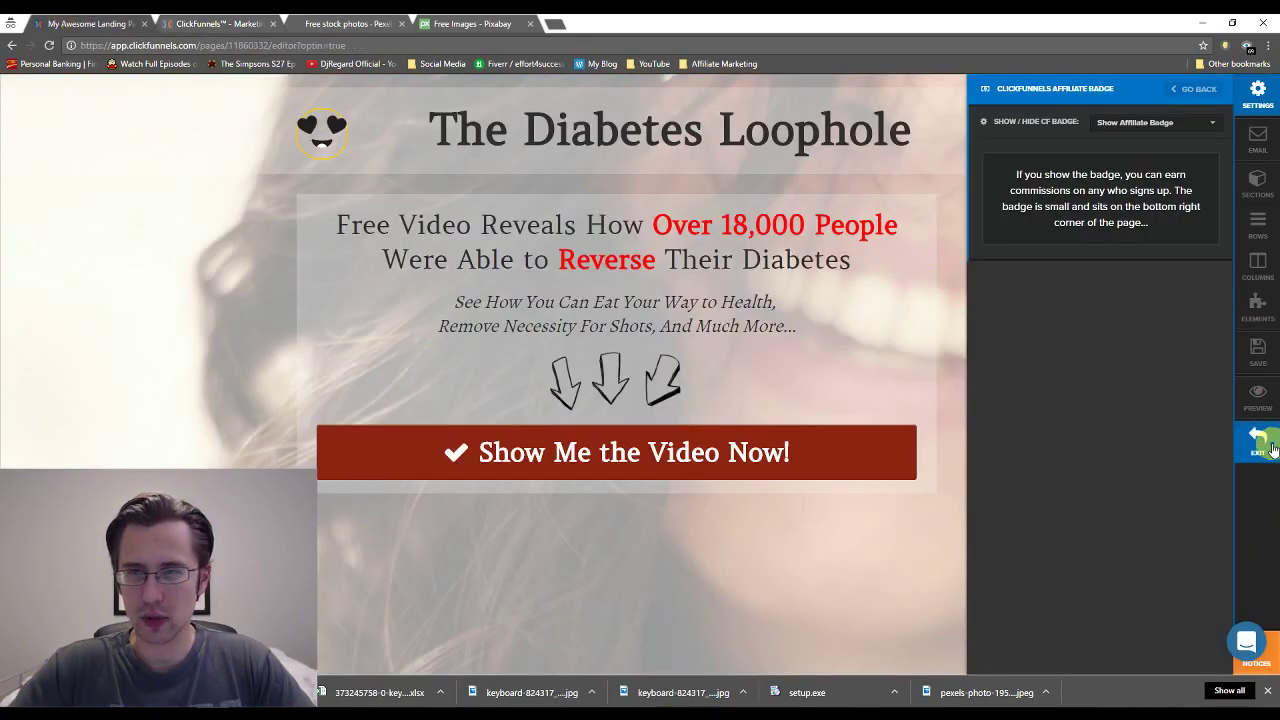
{"action": "left_click", "coordinate": [1257, 349]}
{"action": "left_click", "coordinate": [1257, 440]}
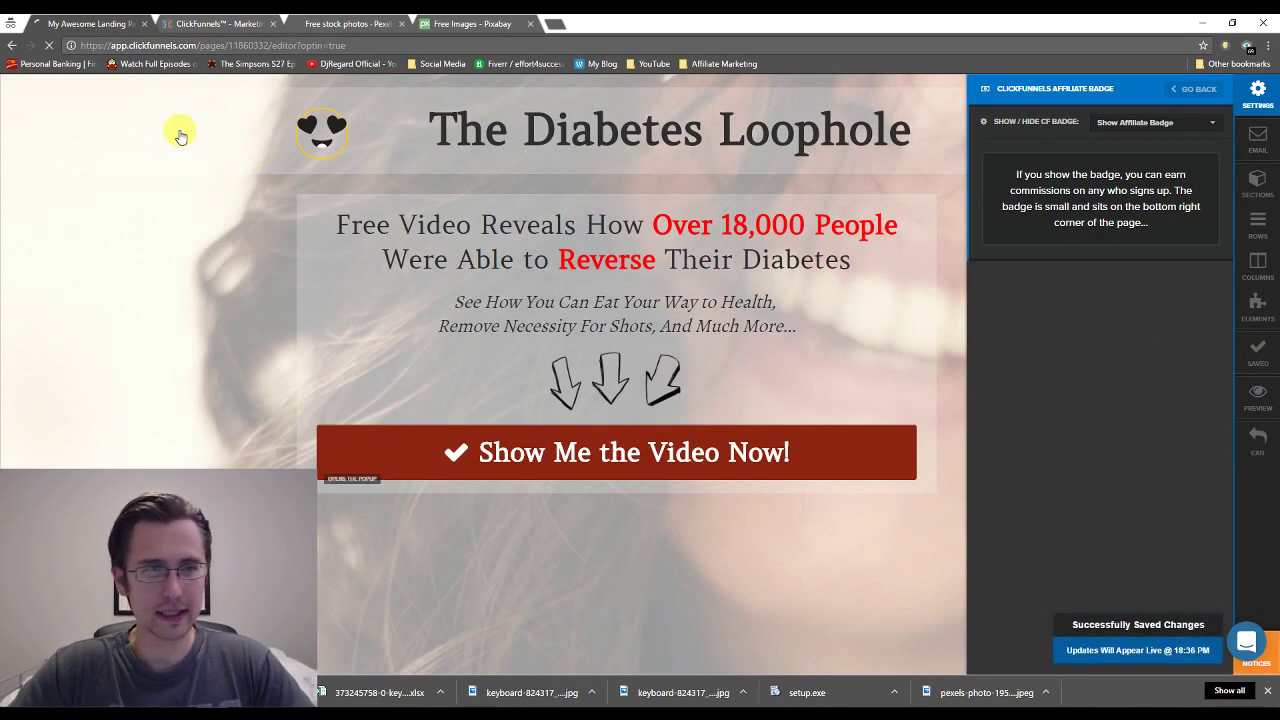
Close the duplicate tab and open the live opt-in preview's sign-up popup.
{"action": "left_click", "coordinate": [273, 23]}
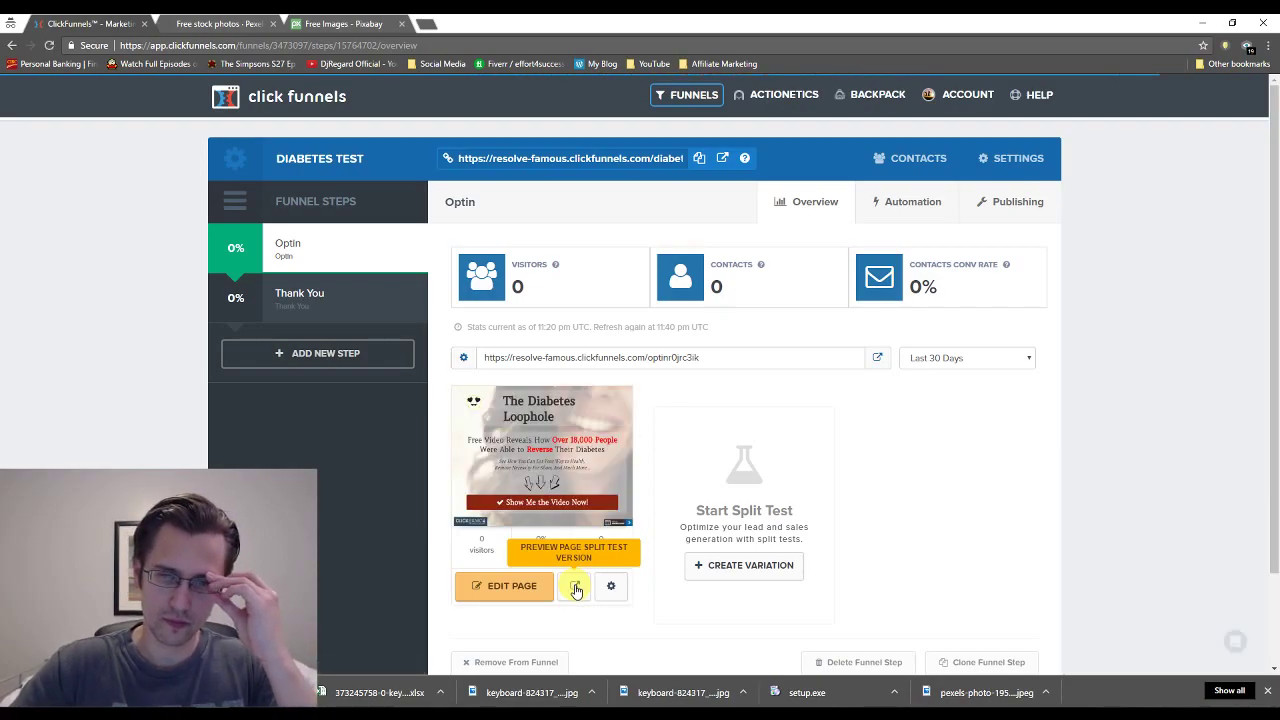
{"action": "left_click", "coordinate": [576, 588]}
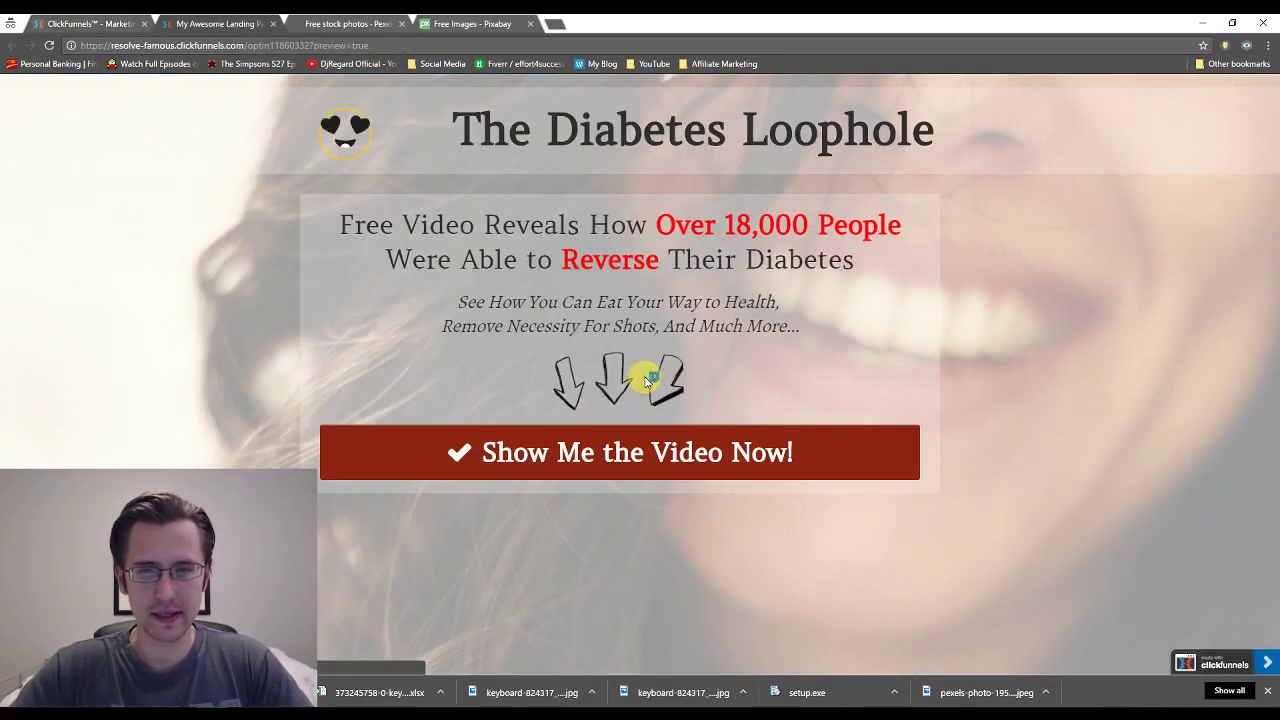
{"action": "left_click", "coordinate": [609, 456]}
{"action": "left_click", "coordinate": [656, 490]}
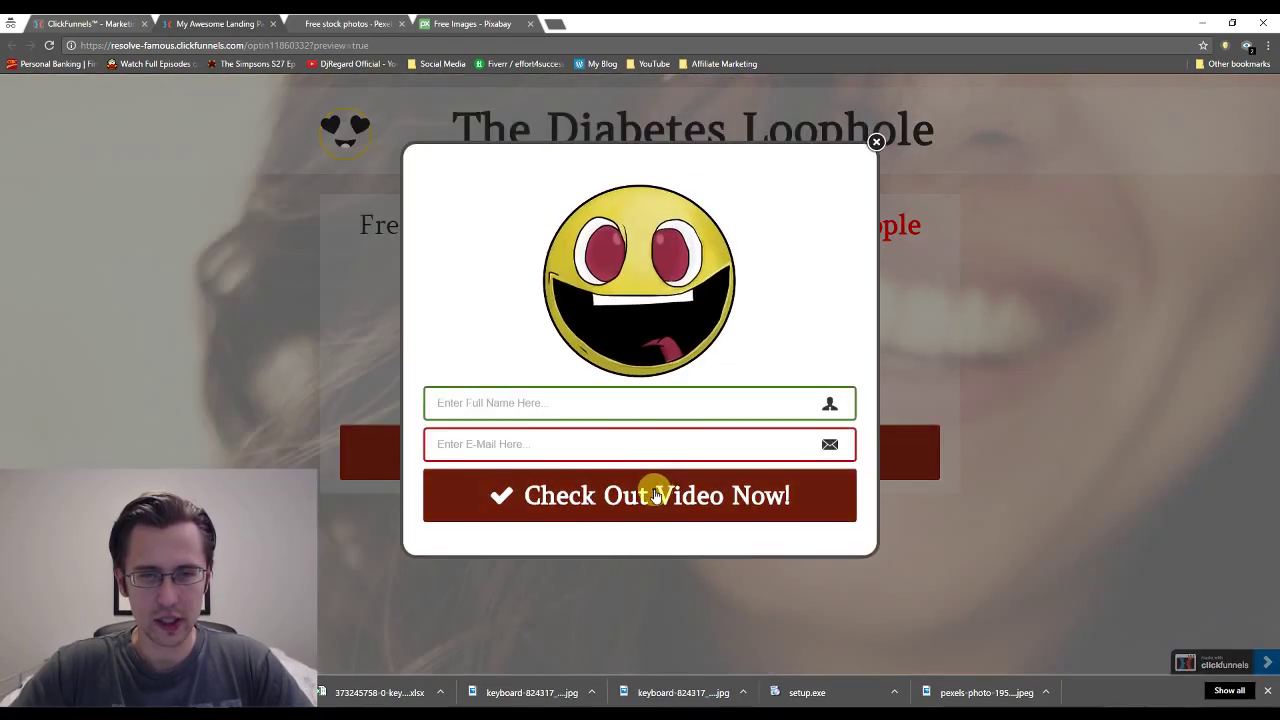
Submit the sign-up form with a test name and e-mail address.
{"action": "left_click", "coordinate": [521, 403]}
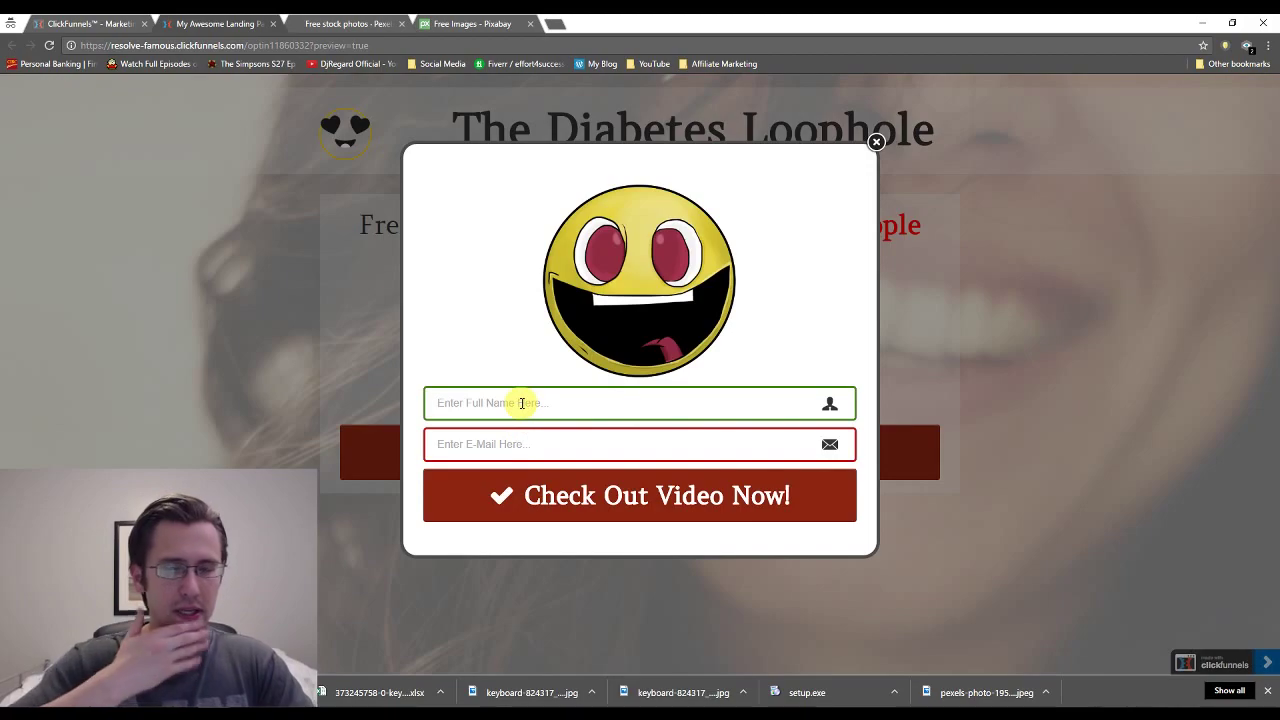
{"action": "type", "text": "asdf"}
{"action": "key", "text": "Tab"}
{"action": "left_click", "coordinate": [544, 505]}
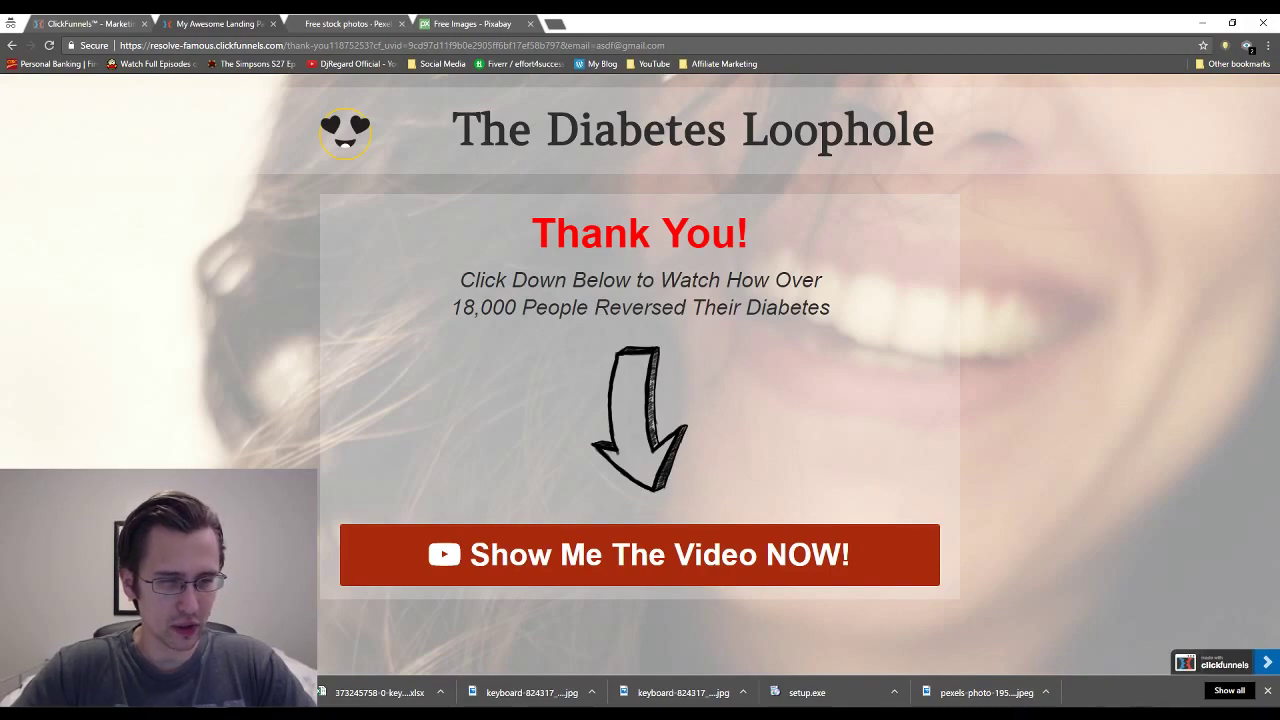
{"action": "right_click", "coordinate": [228, 375]}
{"action": "left_click", "coordinate": [266, 387]}
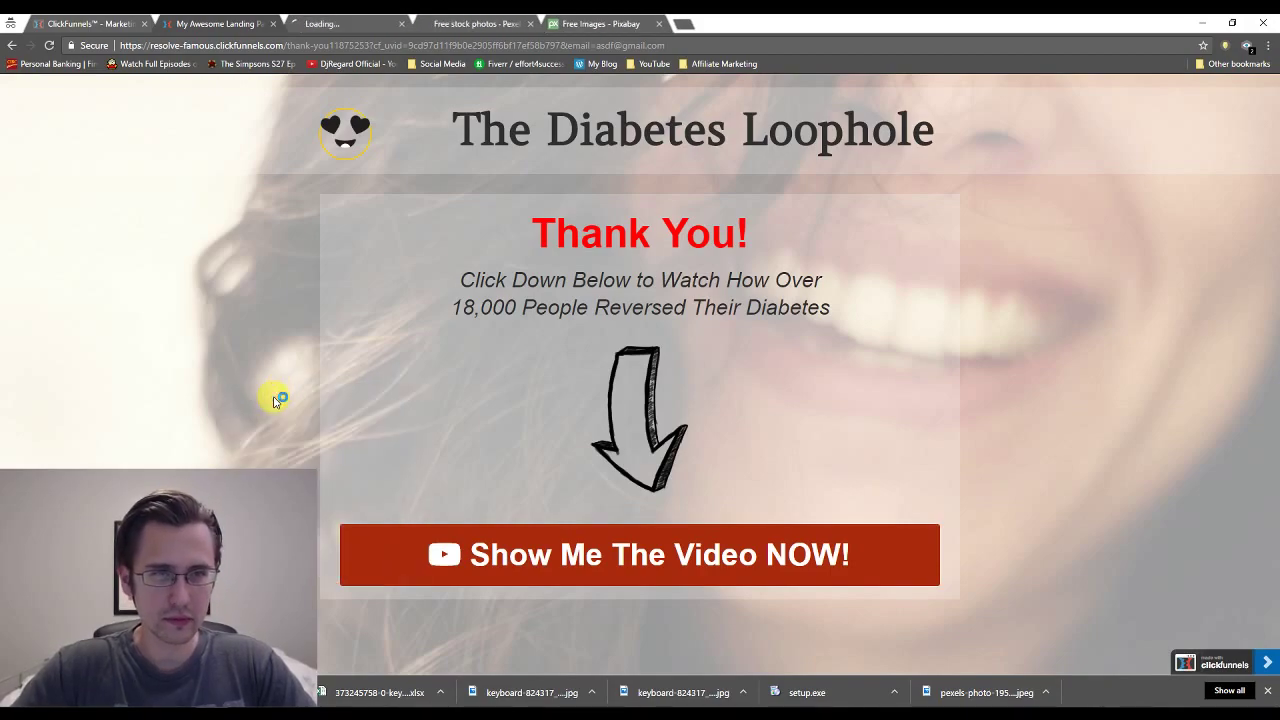
{"action": "left_click", "coordinate": [343, 23]}
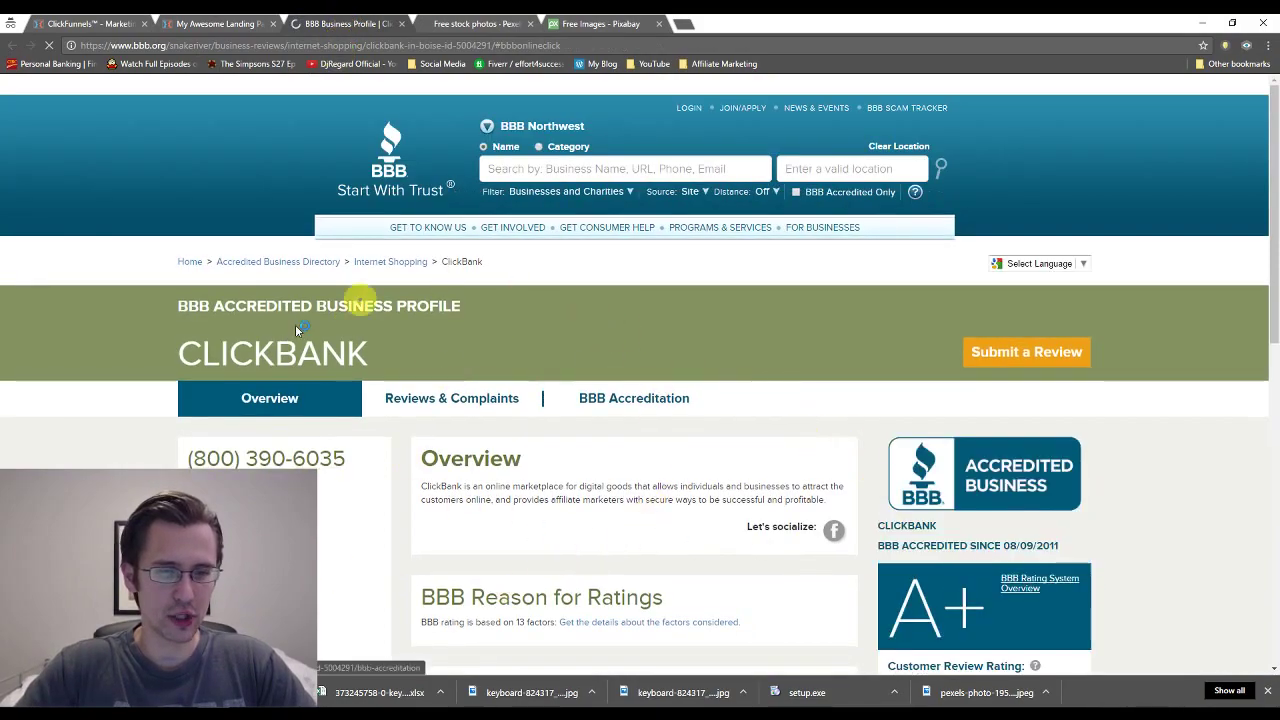
{"action": "left_click", "coordinate": [401, 23]}
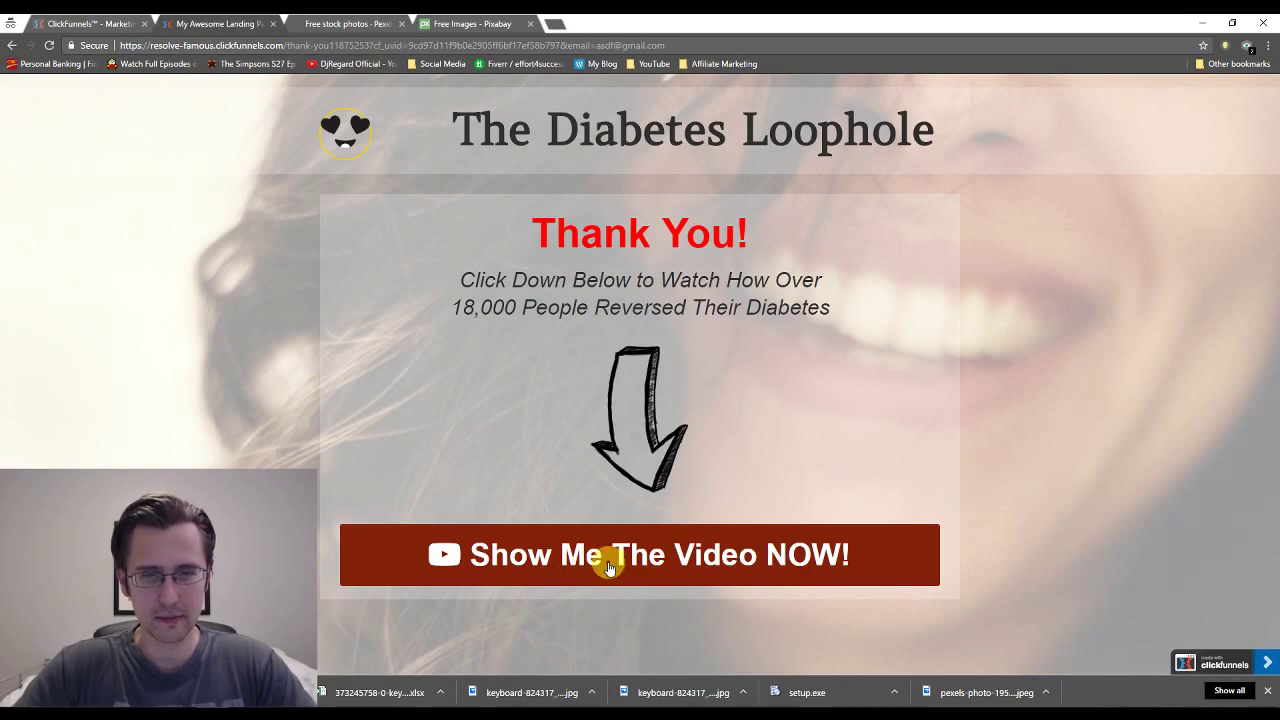
Follow Show Me The Video NOW! to the sales page, then close it and confirm Leave.
{"action": "left_click", "coordinate": [608, 566]}
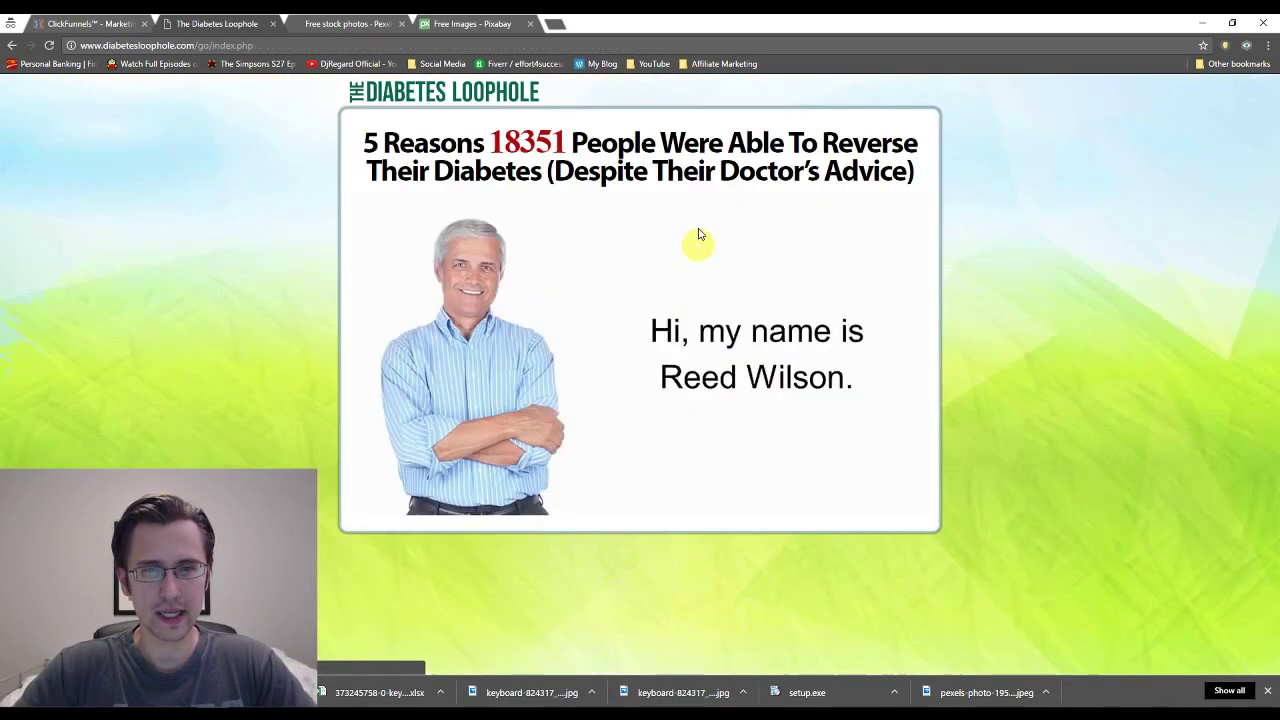
{"action": "left_click", "coordinate": [272, 25]}
{"action": "left_click", "coordinate": [690, 120]}
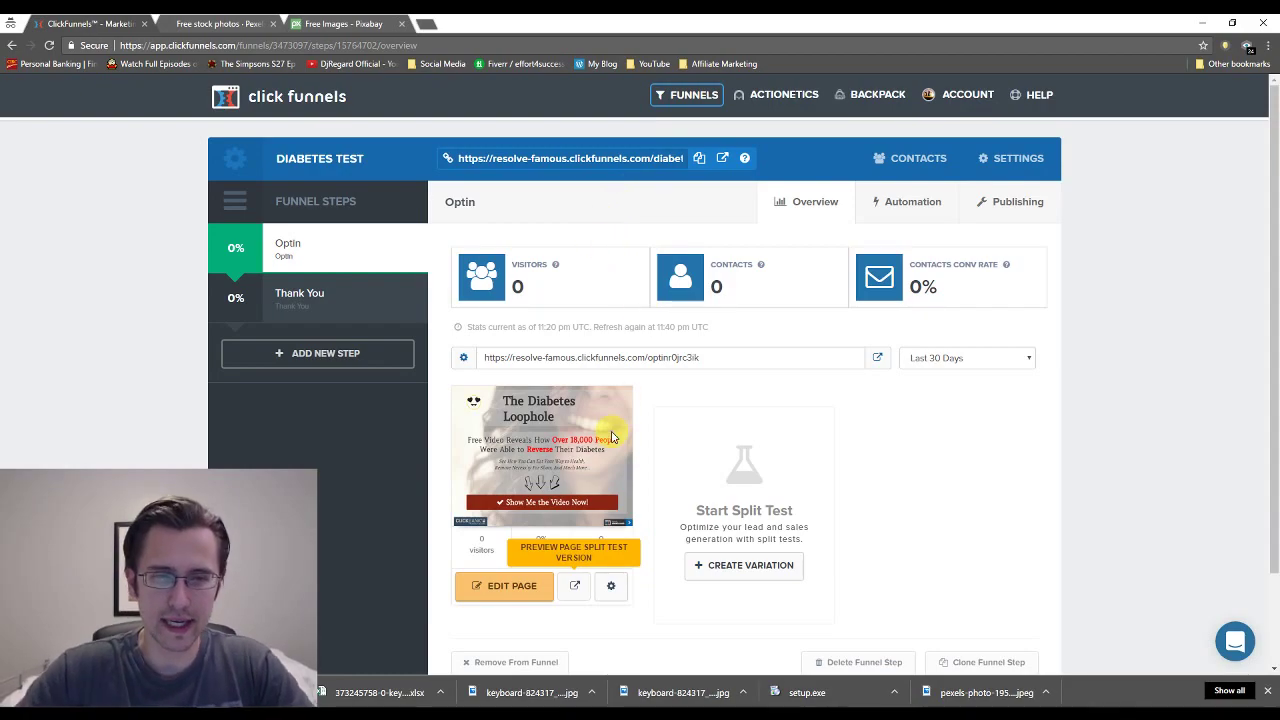
Select the Thank You step under Funnel Steps to view its overview.
{"action": "left_click", "coordinate": [331, 301]}
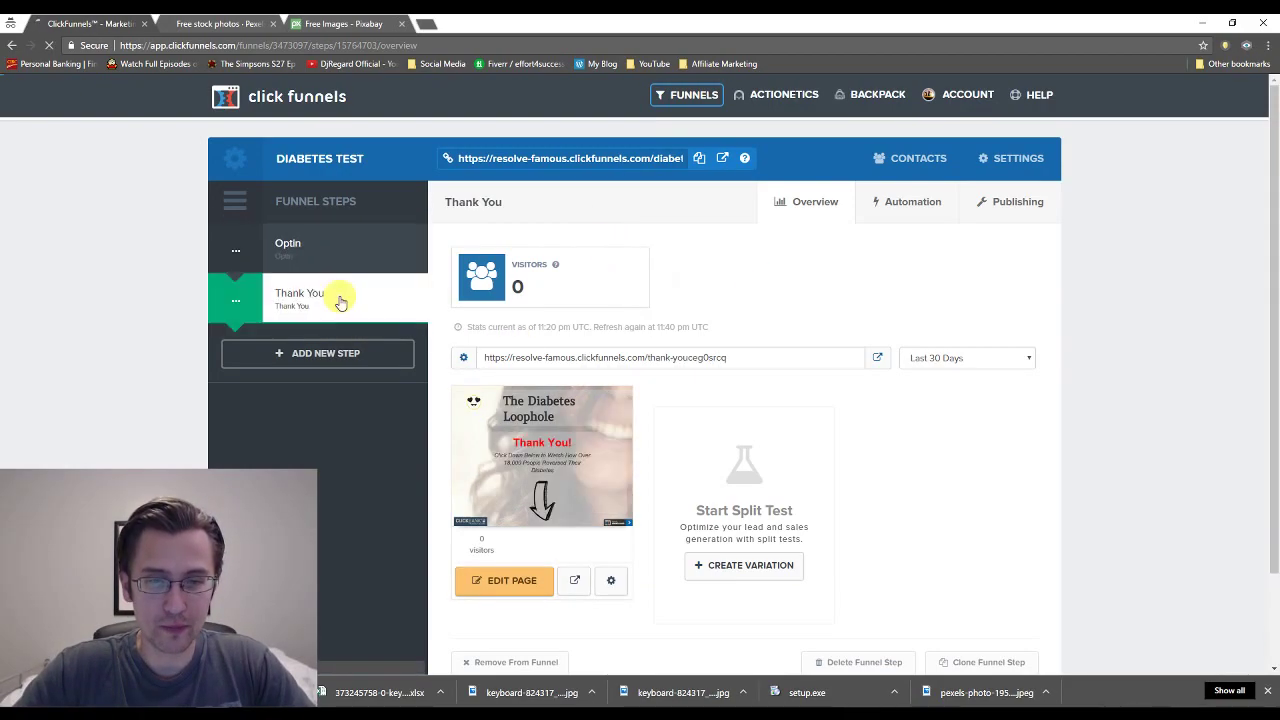